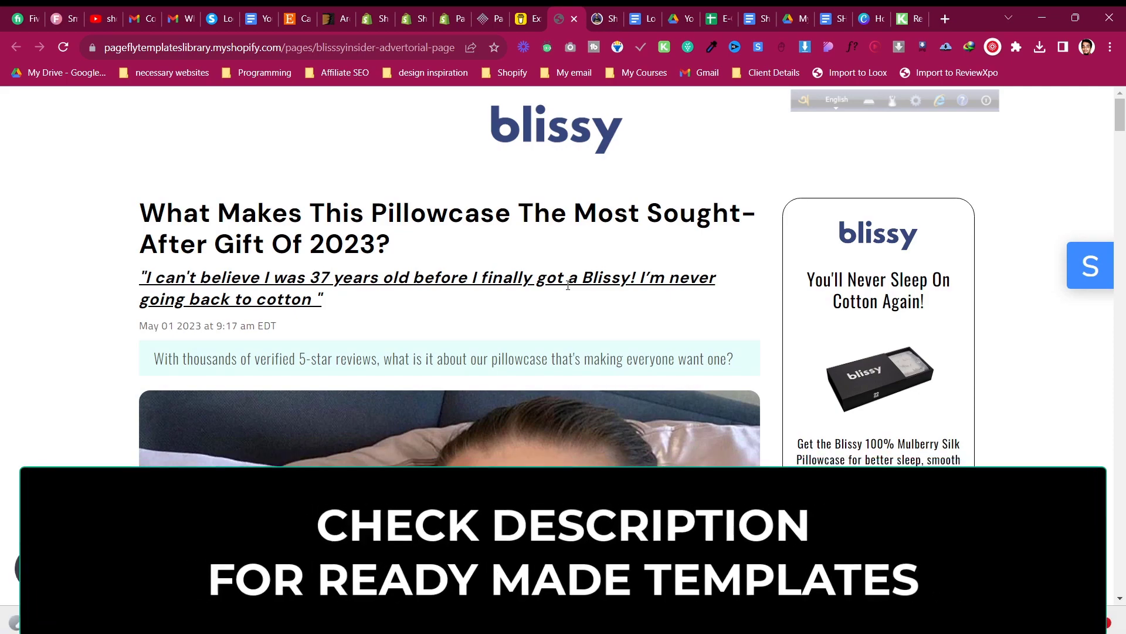
Examine the Blissy advertorial page's headline, article sections and sidebar, and check the offer page of the Shopify advertorial templates pack
{"action": "scroll", "coordinate": [568, 286], "scroll_direction": "down", "scroll_amount": 10}
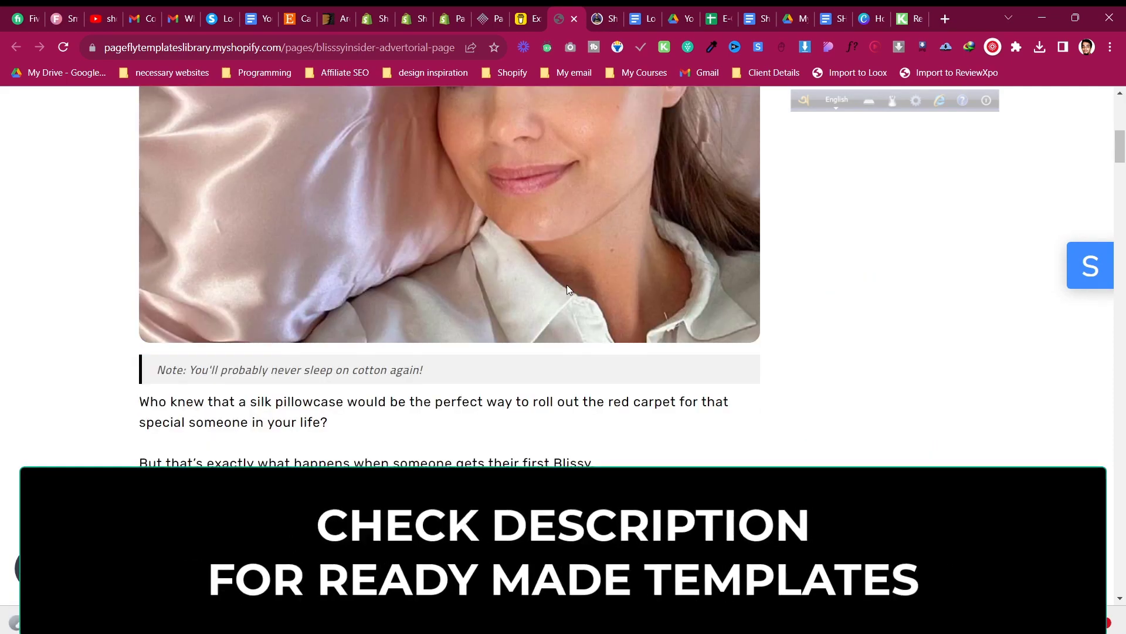
{"action": "scroll", "coordinate": [567, 284], "scroll_direction": "up", "scroll_amount": 10}
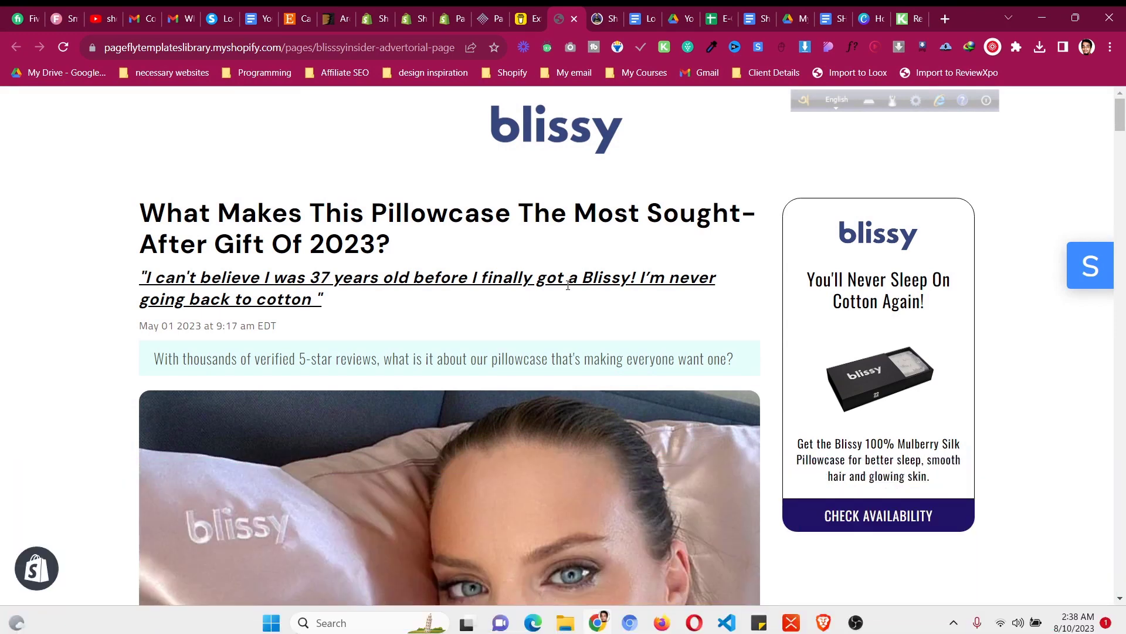
{"action": "scroll", "coordinate": [567, 286], "scroll_direction": "down", "scroll_amount": 15}
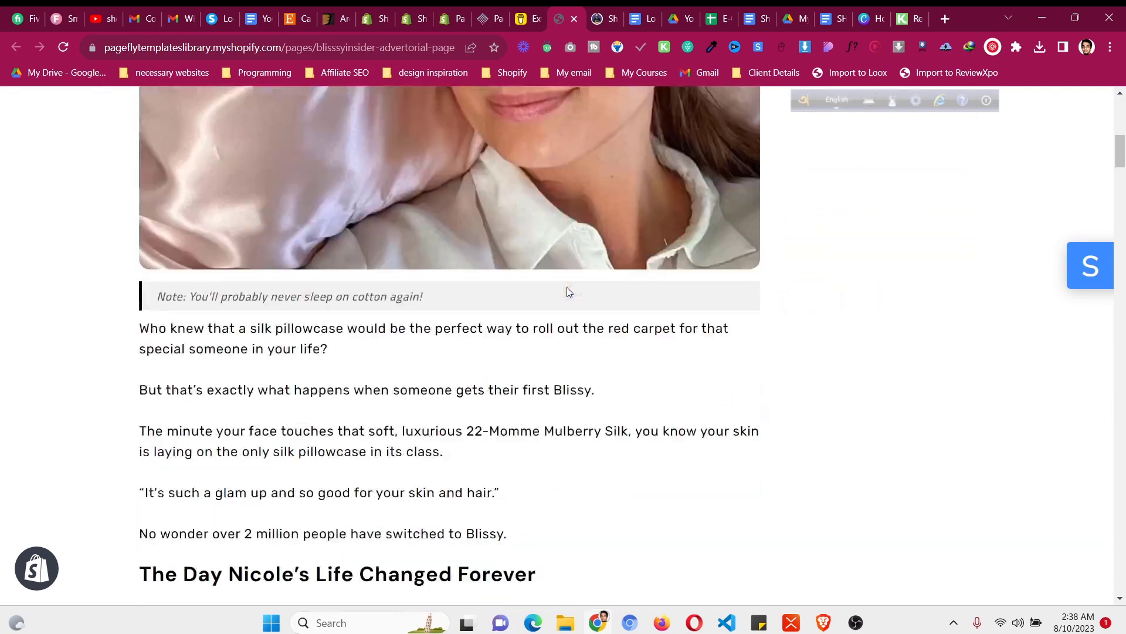
{"action": "scroll", "coordinate": [567, 292], "scroll_direction": "down", "scroll_amount": 4}
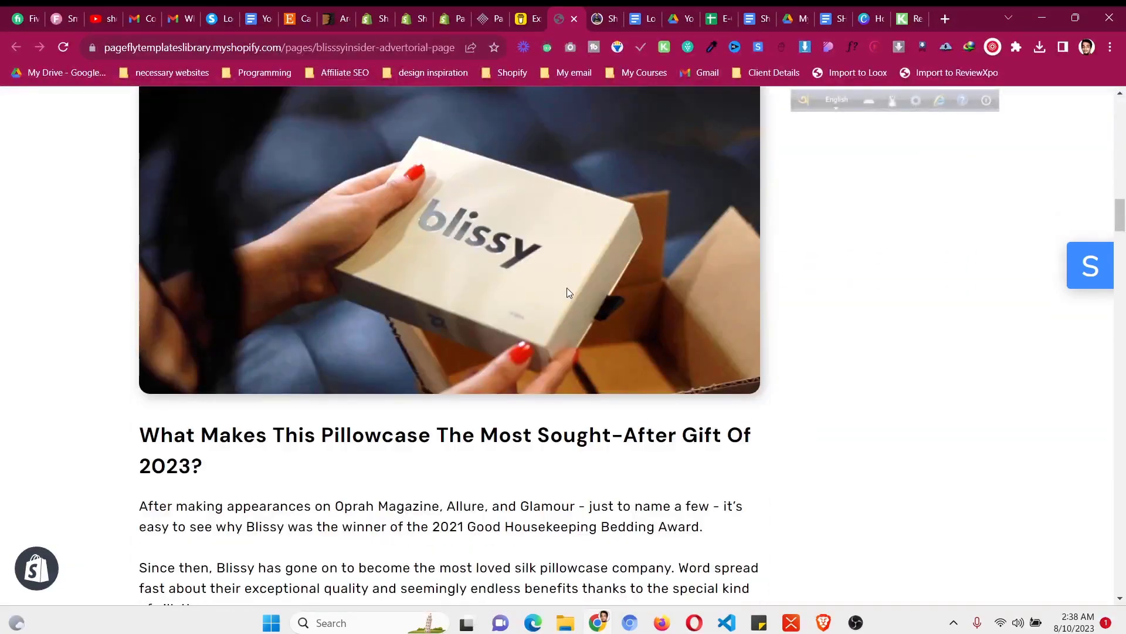
{"action": "scroll", "coordinate": [568, 292], "scroll_direction": "down", "scroll_amount": 10}
{"action": "scroll", "coordinate": [589, 294], "scroll_direction": "down", "scroll_amount": 14}
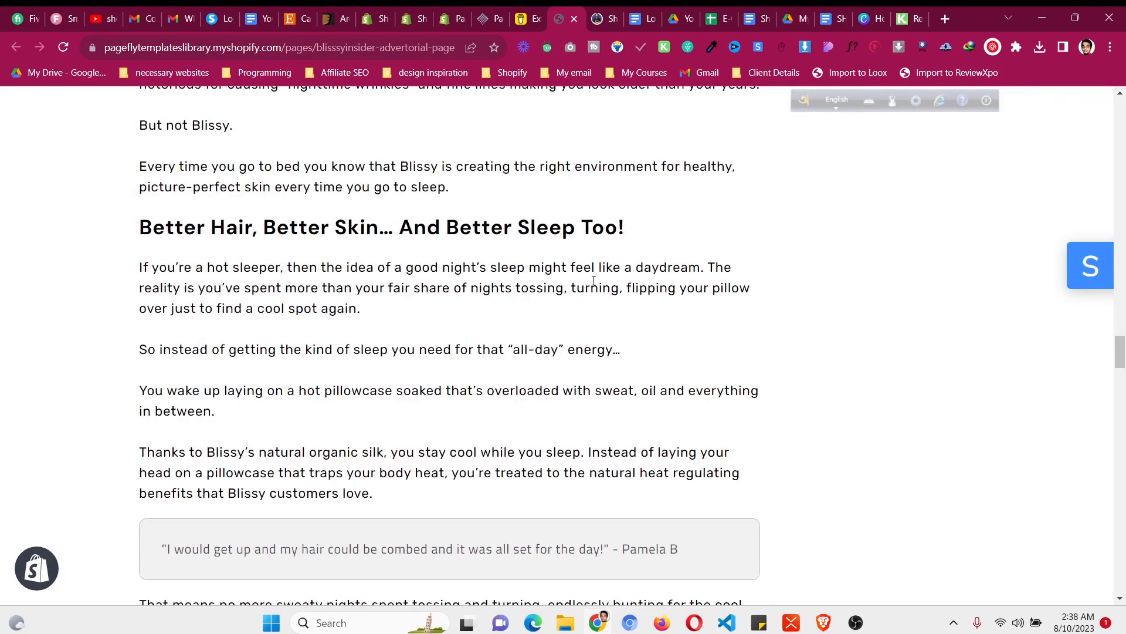
{"action": "scroll", "coordinate": [593, 282], "scroll_direction": "down", "scroll_amount": 7}
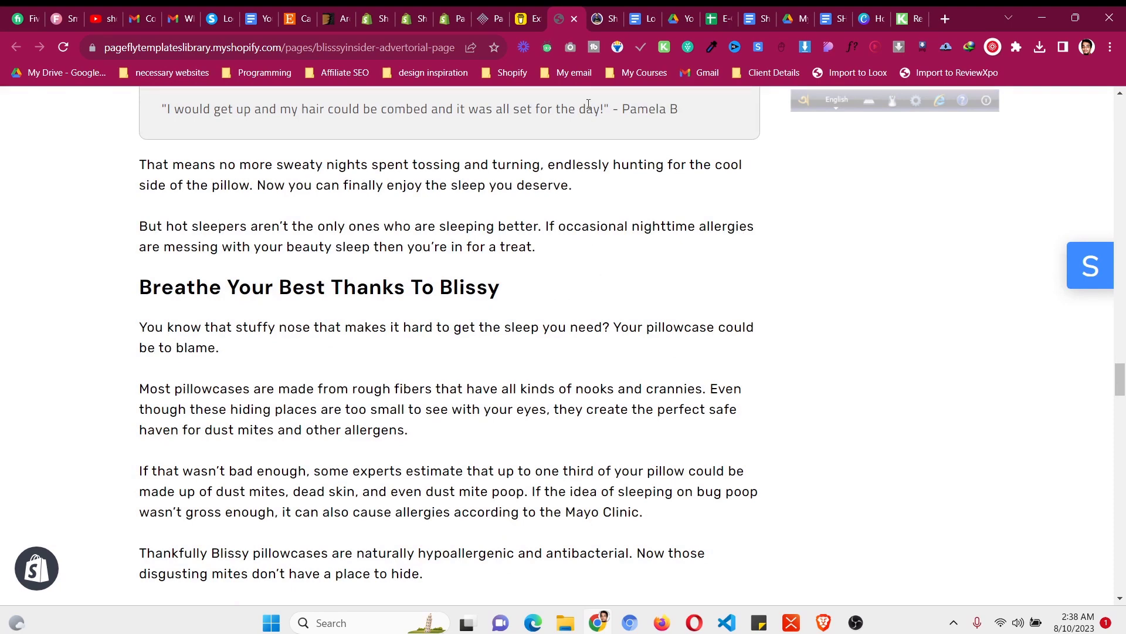
{"action": "left_click", "coordinate": [599, 18]}
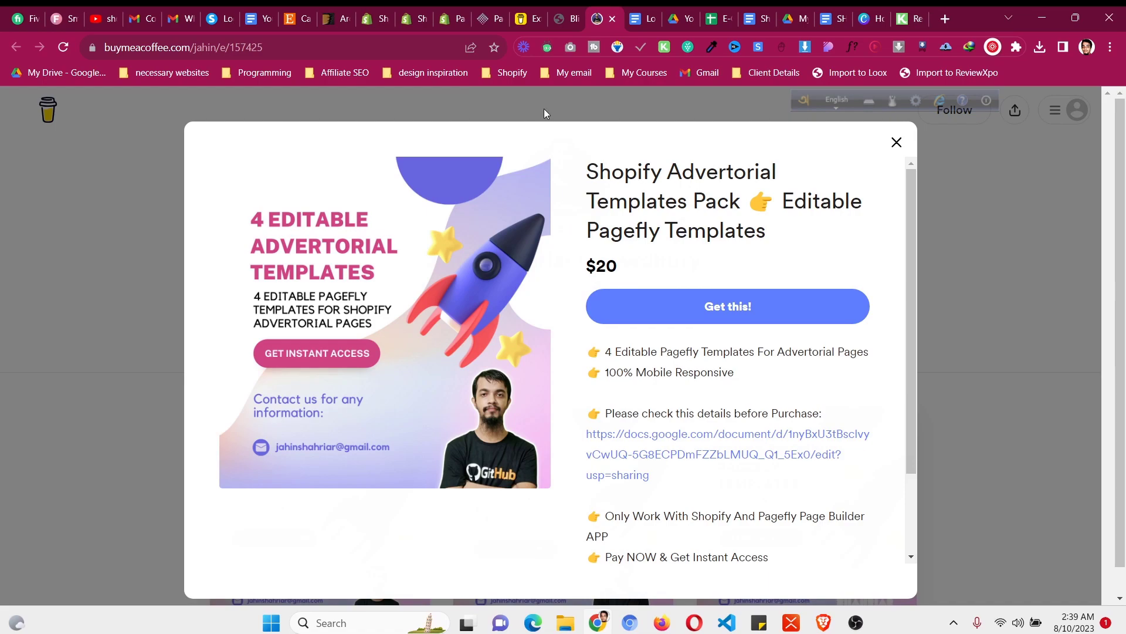
{"action": "left_click", "coordinate": [556, 18]}
{"action": "scroll", "coordinate": [461, 232], "scroll_direction": "up", "scroll_amount": 20}
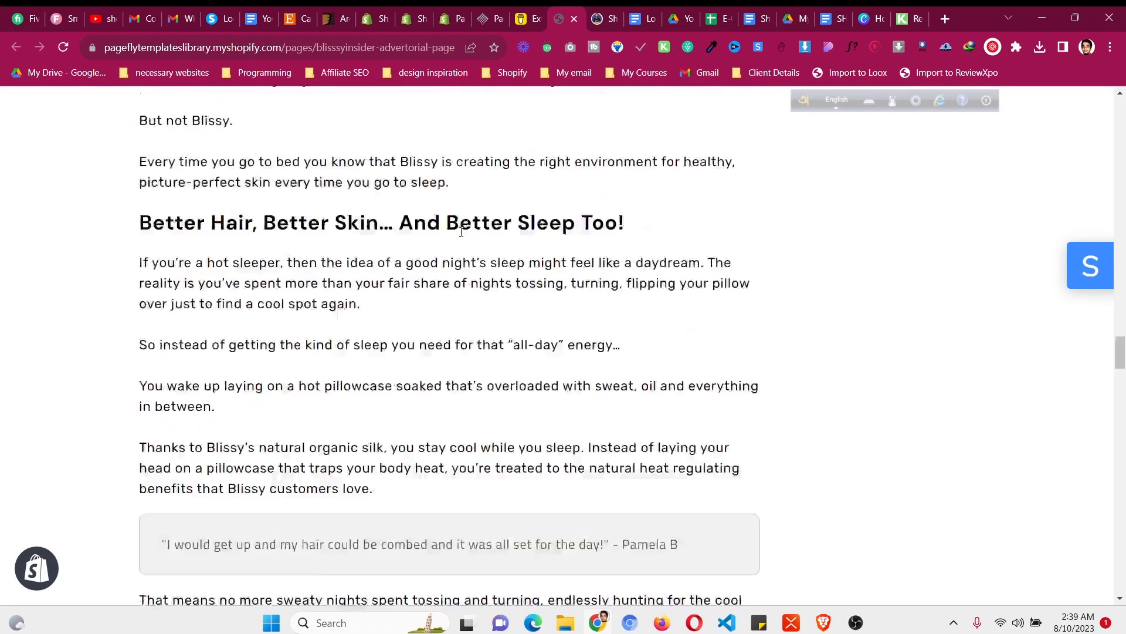
{"action": "scroll", "coordinate": [462, 232], "scroll_direction": "up", "scroll_amount": 20}
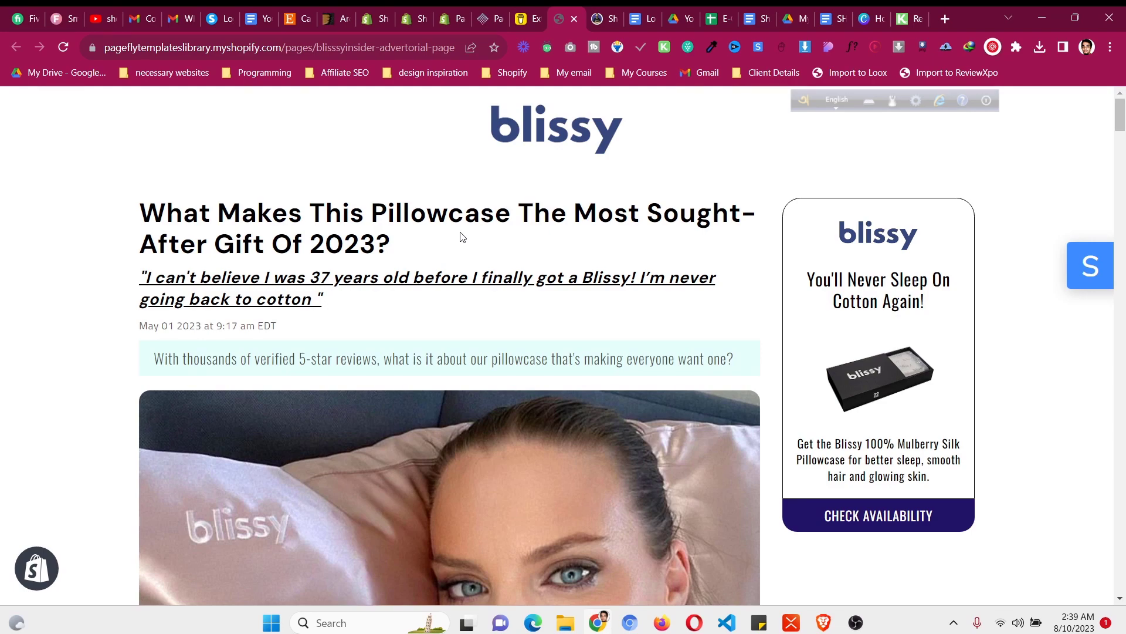
{"action": "scroll", "coordinate": [462, 237], "scroll_direction": "down", "scroll_amount": 8}
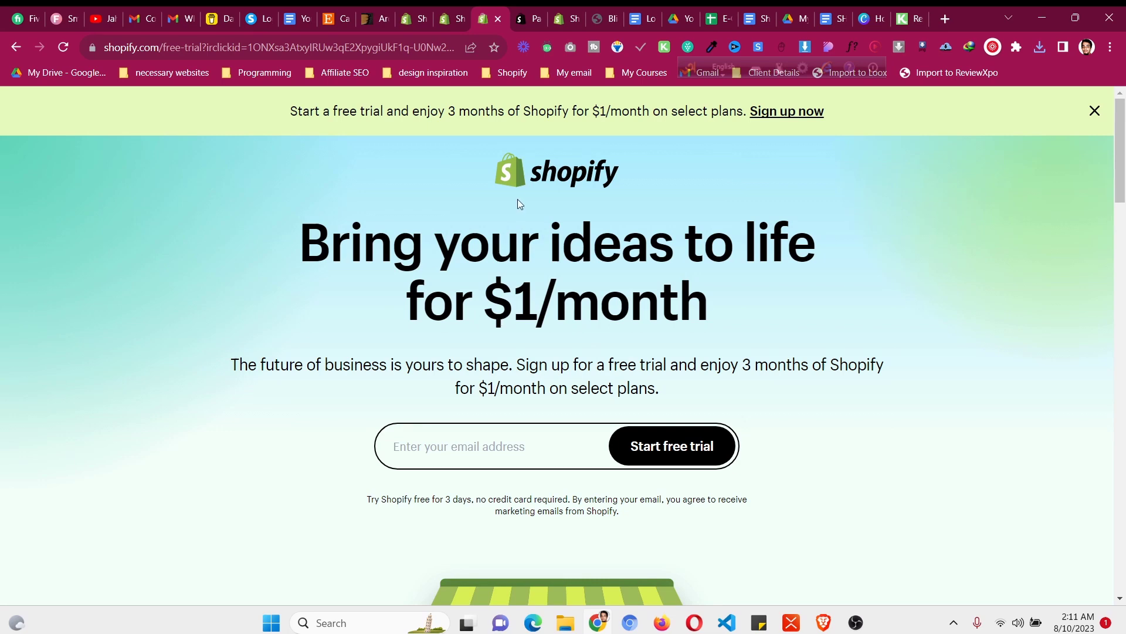
View the PageFly Landing Page Builder listing in the Shopify App Store, and close it along with the Shopify free-trial page
{"action": "left_click", "coordinate": [531, 19]}
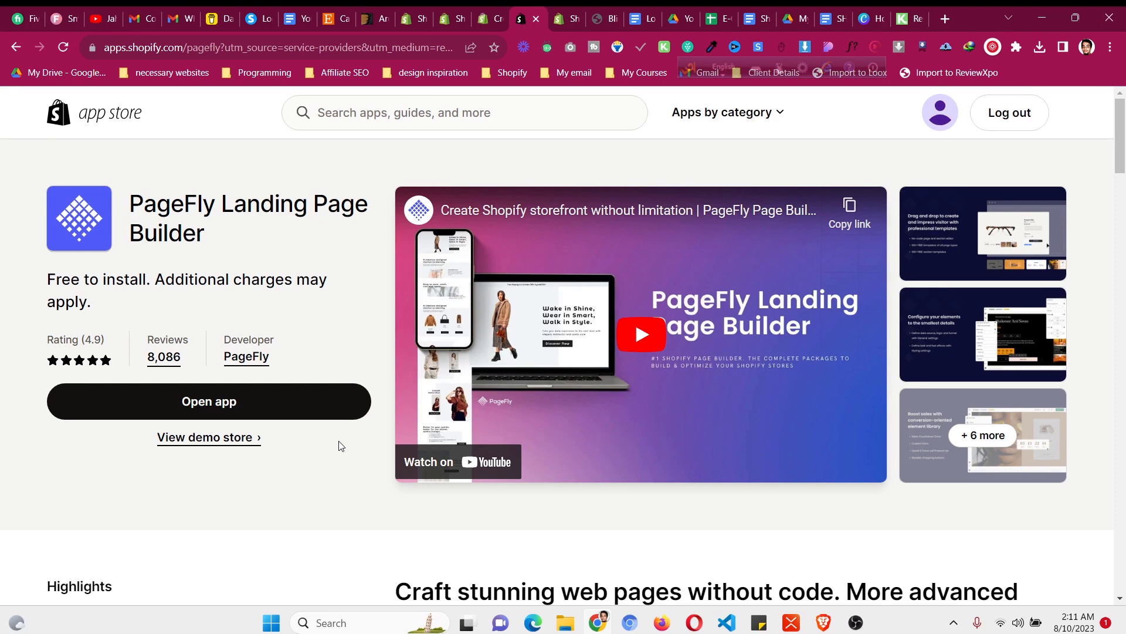
{"action": "left_click", "coordinate": [495, 19]}
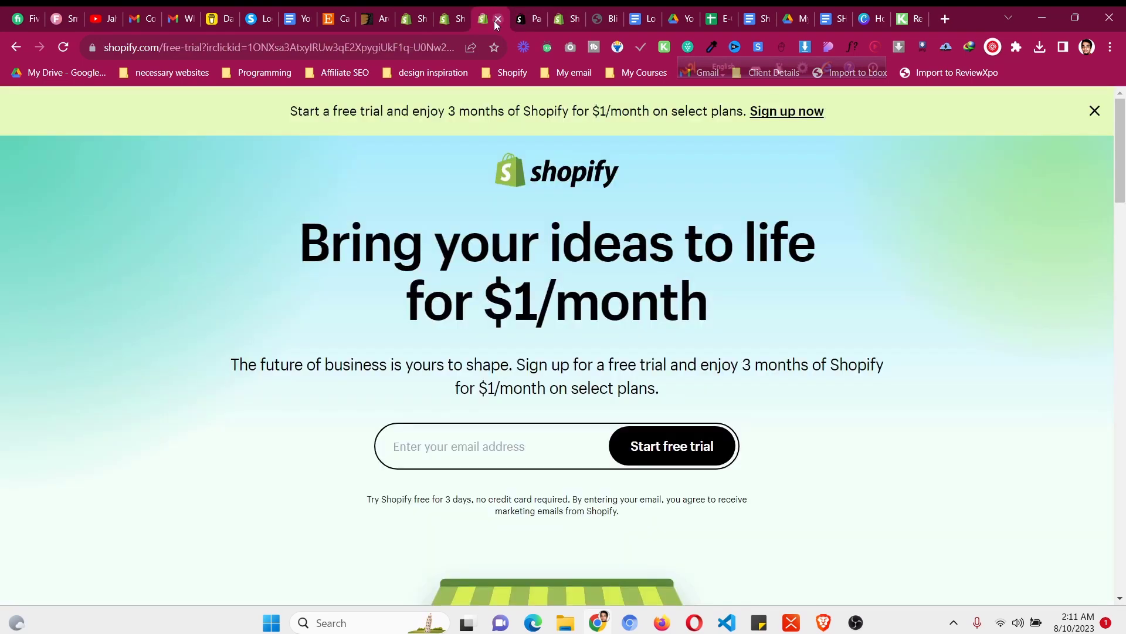
{"action": "left_click", "coordinate": [501, 19]}
{"action": "left_click", "coordinate": [498, 19]}
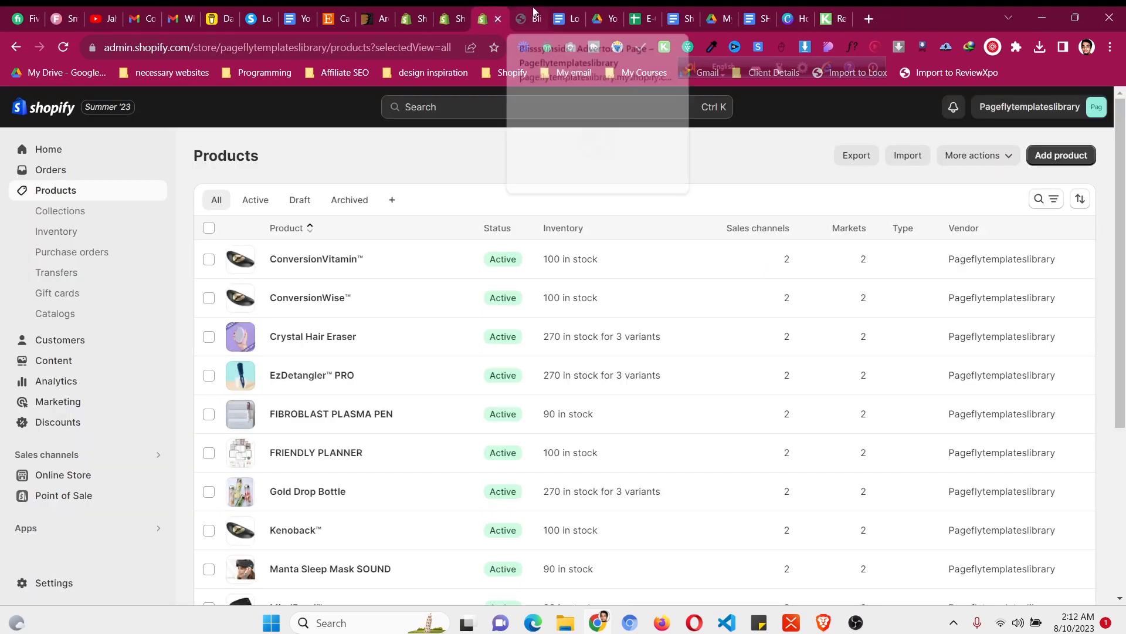
Check the Blissy reference page and look up the button and background colour codes in the "Lock August 60$" document
{"action": "left_click", "coordinate": [533, 13]}
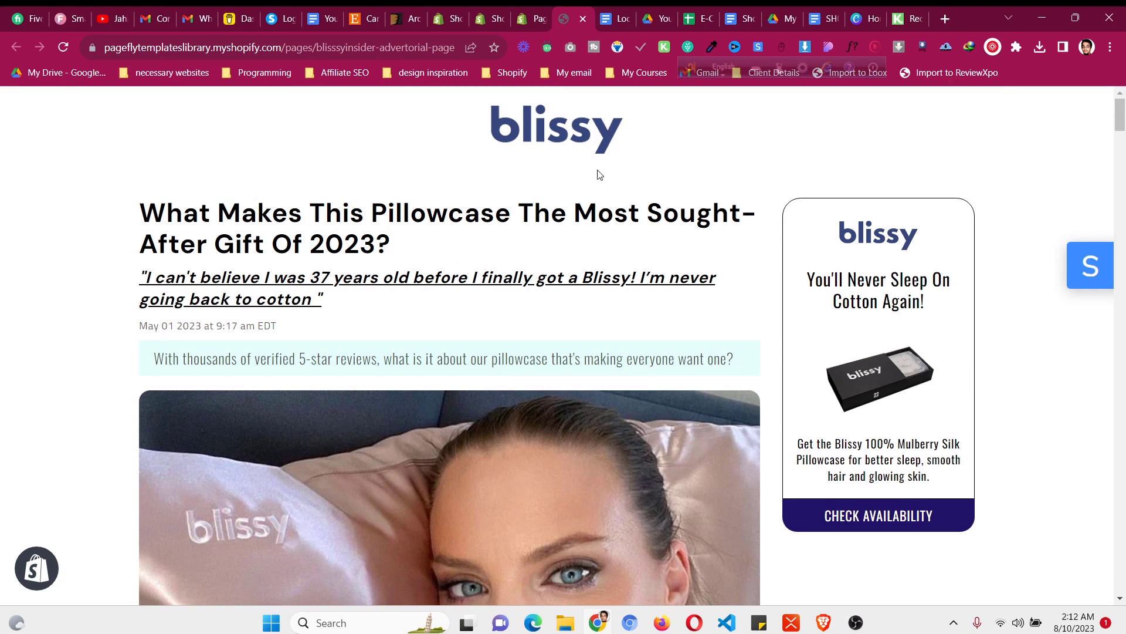
{"action": "left_click", "coordinate": [619, 16]}
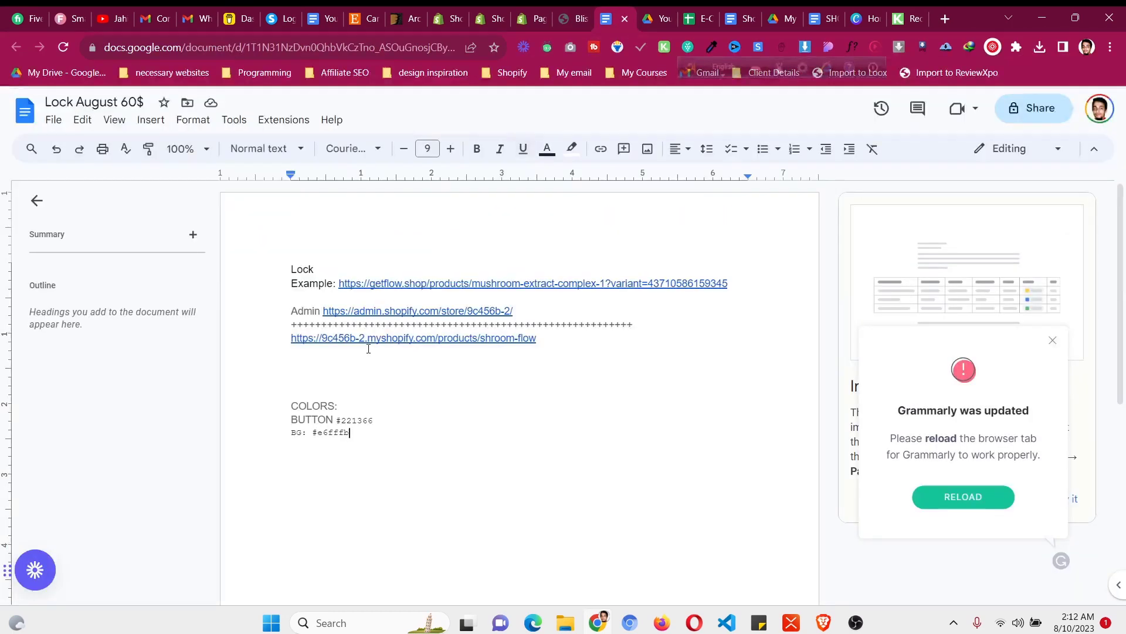
{"action": "left_click_drag", "start_coordinate": [337, 421], "coordinate": [375, 422]}
{"action": "left_click", "coordinate": [327, 434]}
Open the Pages list of PageFly Page Builder from the Pageflytemplateslibrary store admin
{"action": "left_click", "coordinate": [526, 13]}
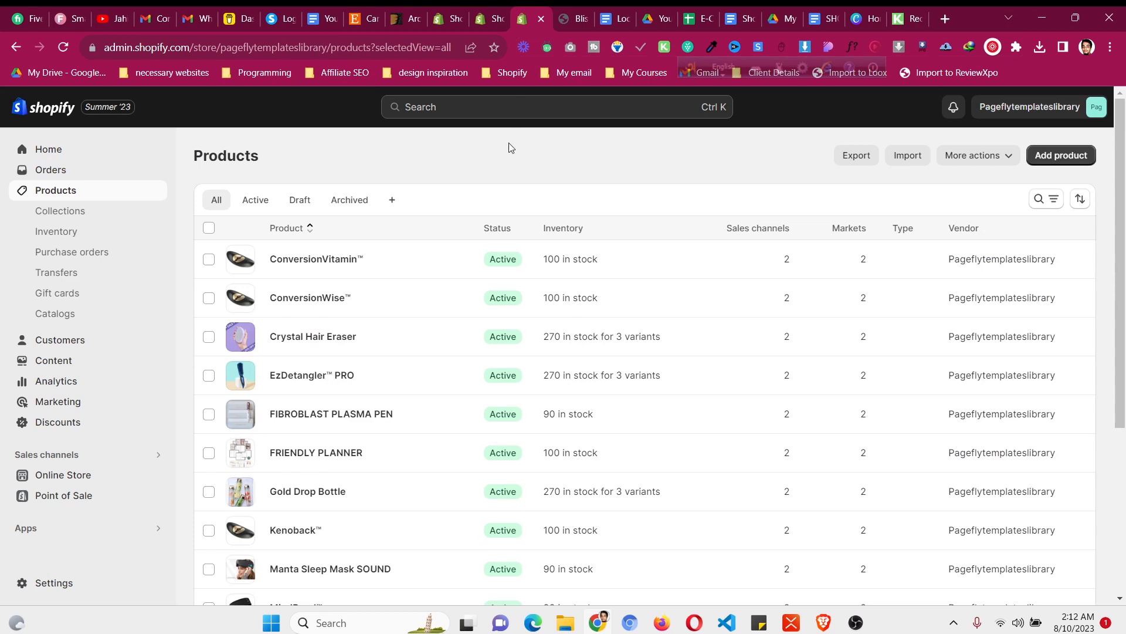
{"action": "left_click", "coordinate": [120, 157]}
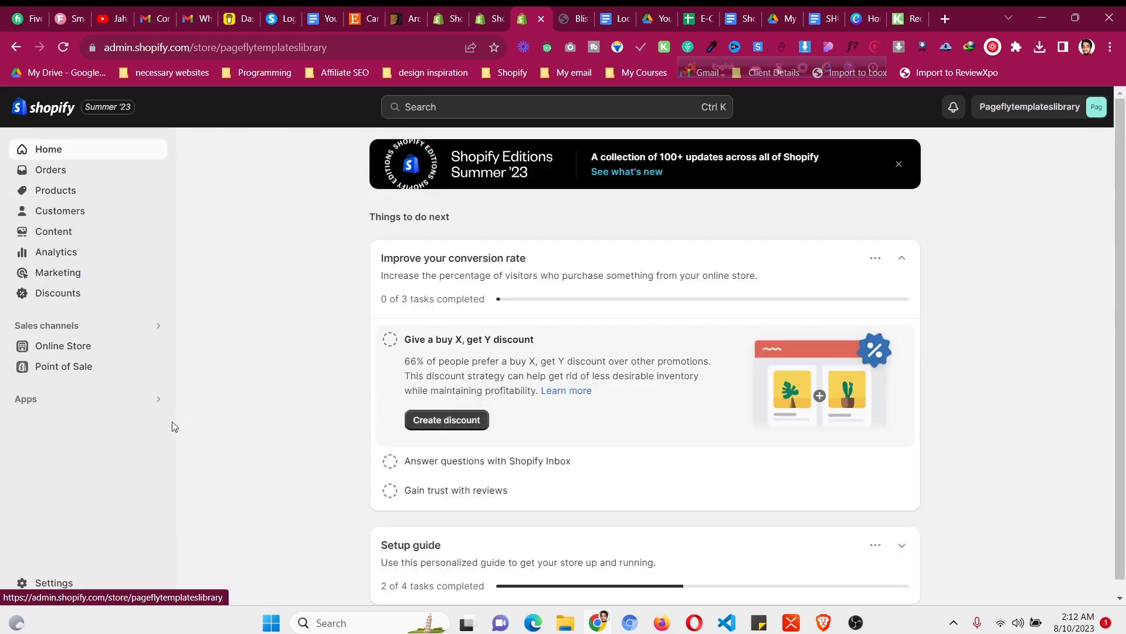
{"action": "left_click", "coordinate": [135, 398]}
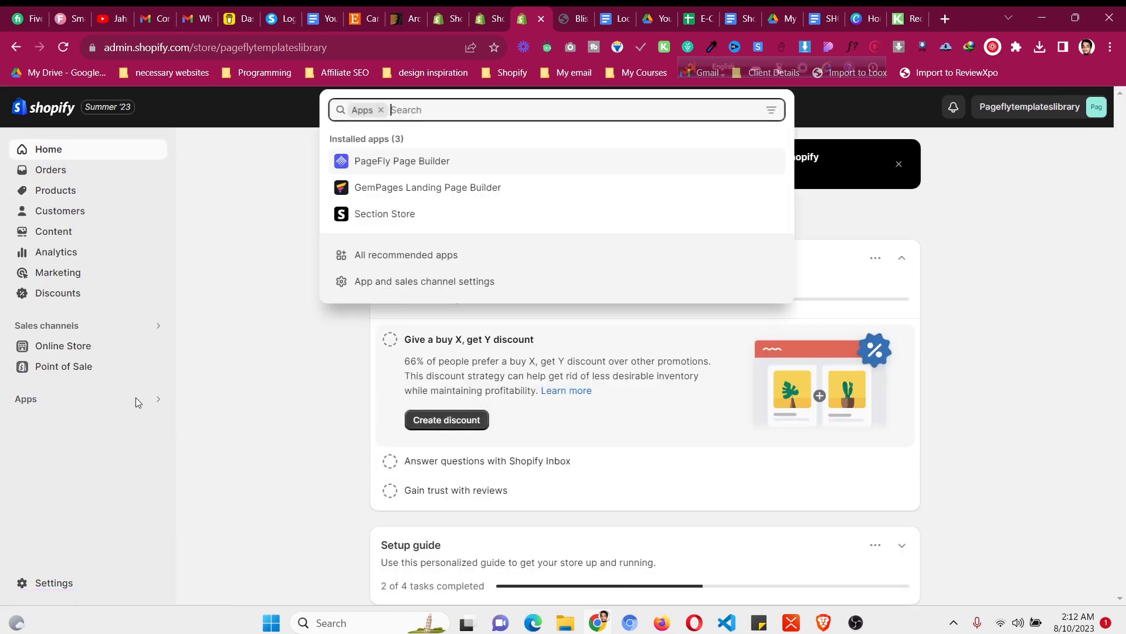
{"action": "left_click", "coordinate": [416, 164]}
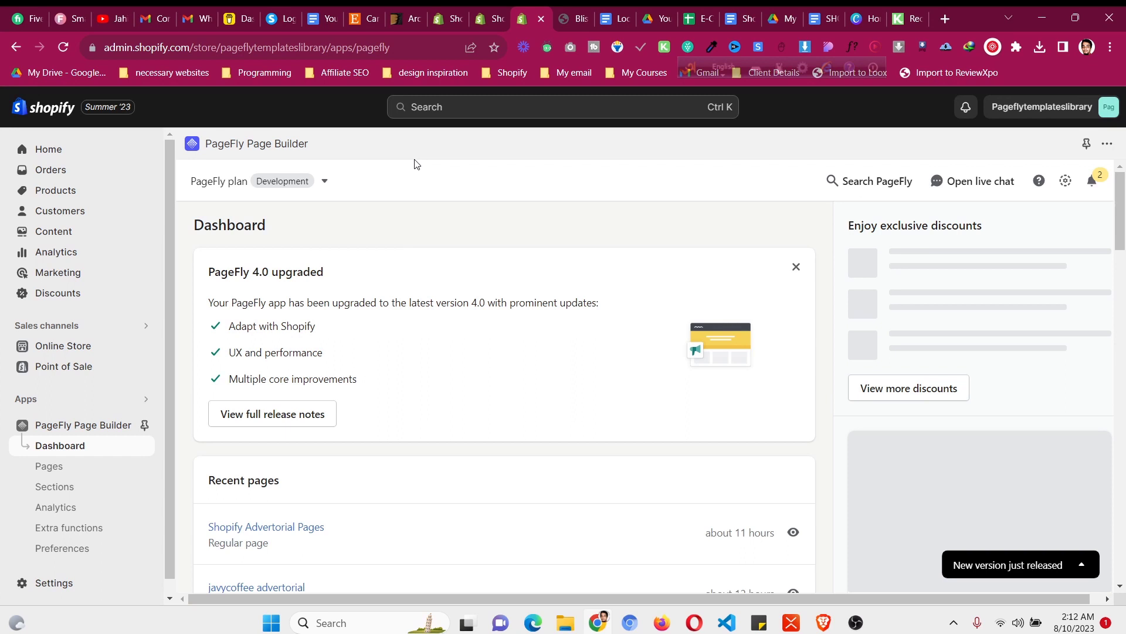
{"action": "left_click", "coordinate": [112, 466]}
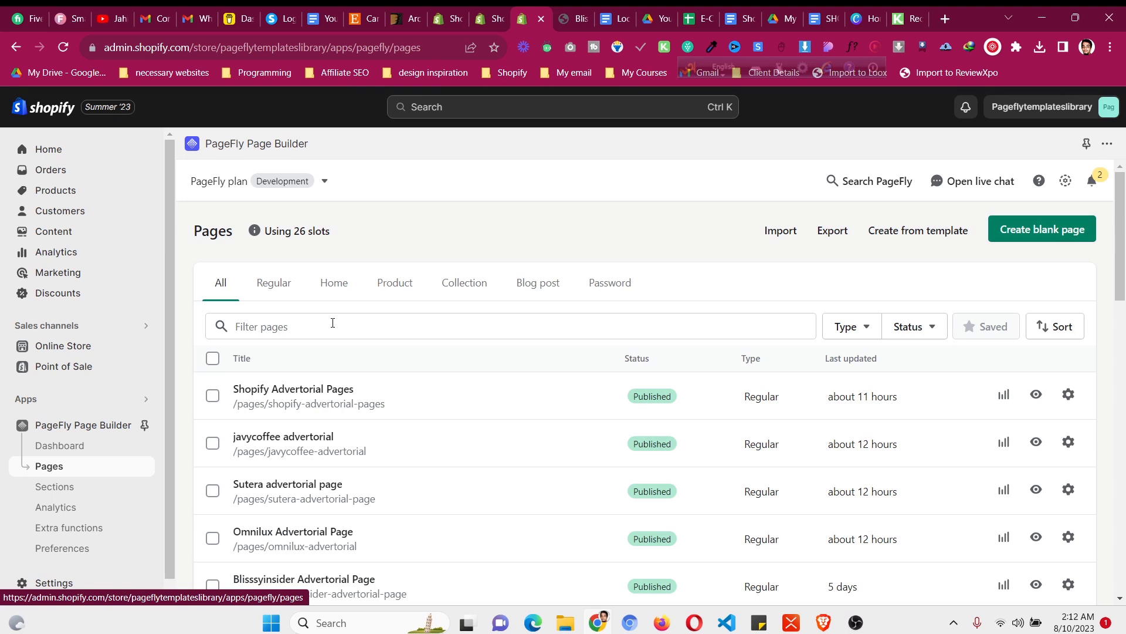
Create a blank page of type Regular in PageFly and dismiss the page zoom notice in the editor
{"action": "left_click", "coordinate": [1066, 234]}
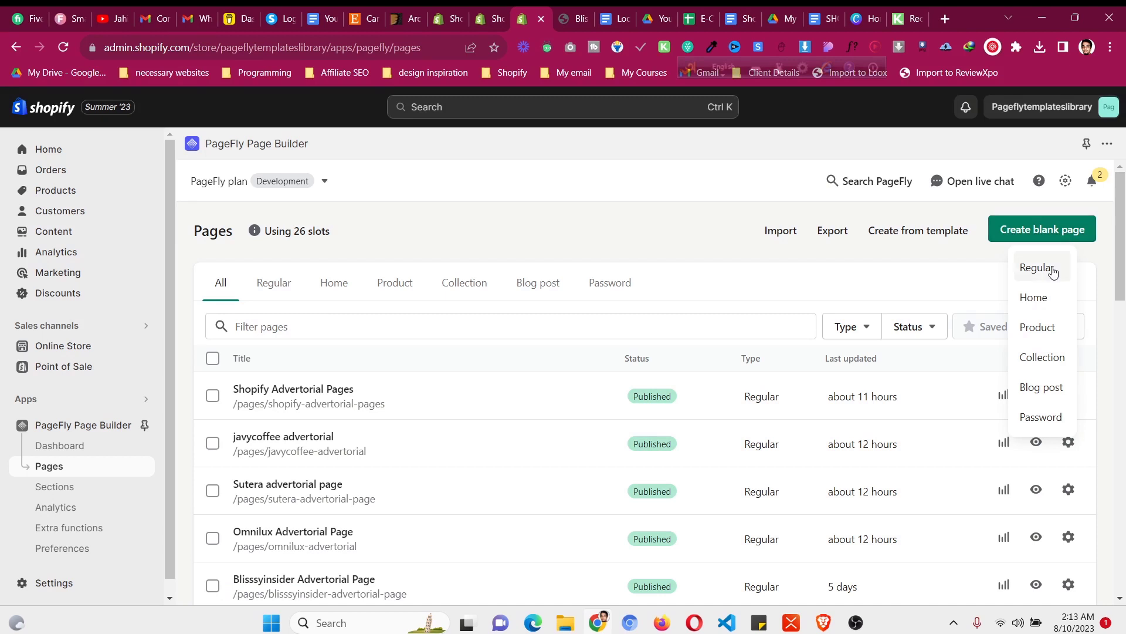
{"action": "left_click", "coordinate": [1053, 271]}
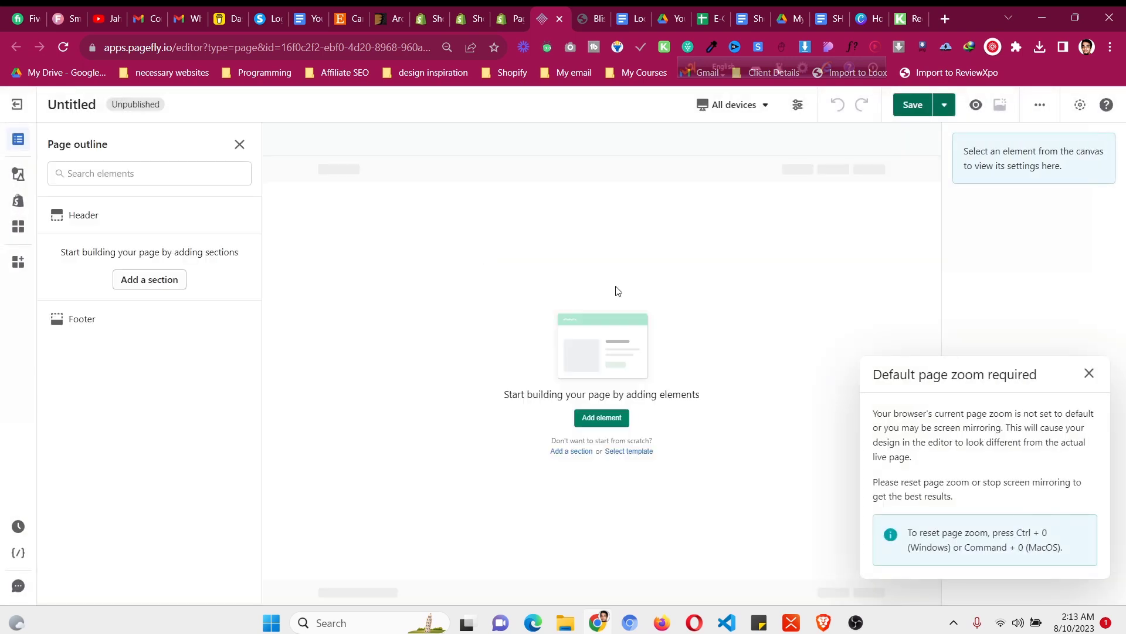
{"action": "left_click", "coordinate": [1090, 375]}
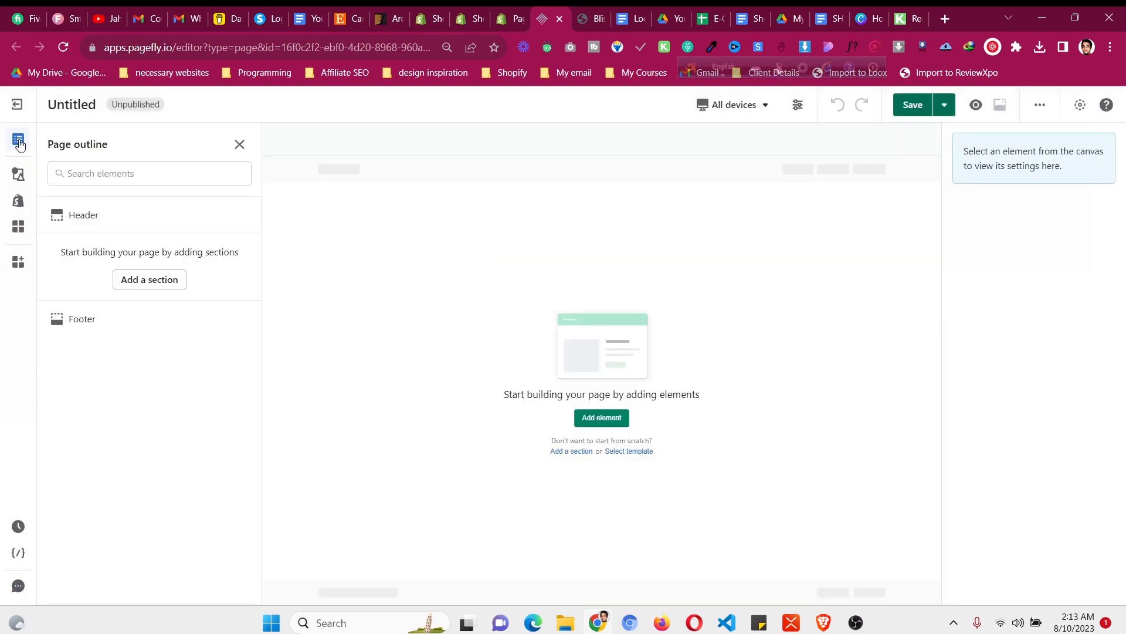
Open the untitled page's settings and title the page Blissy
{"action": "left_click", "coordinate": [1040, 105]}
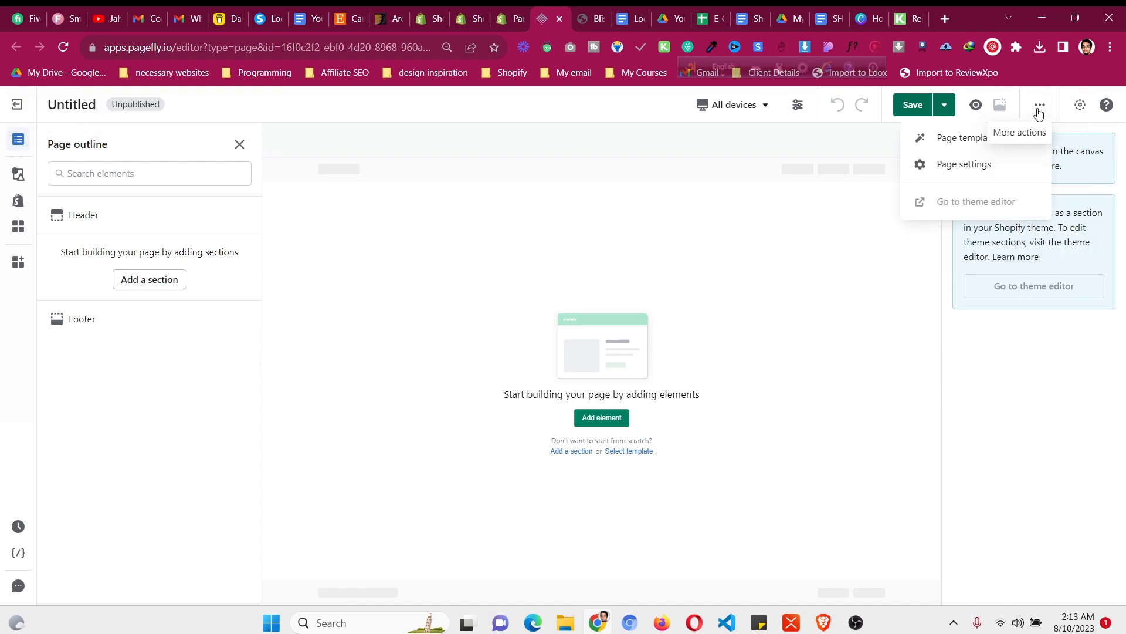
{"action": "left_click", "coordinate": [972, 170]}
{"action": "left_click", "coordinate": [362, 208]}
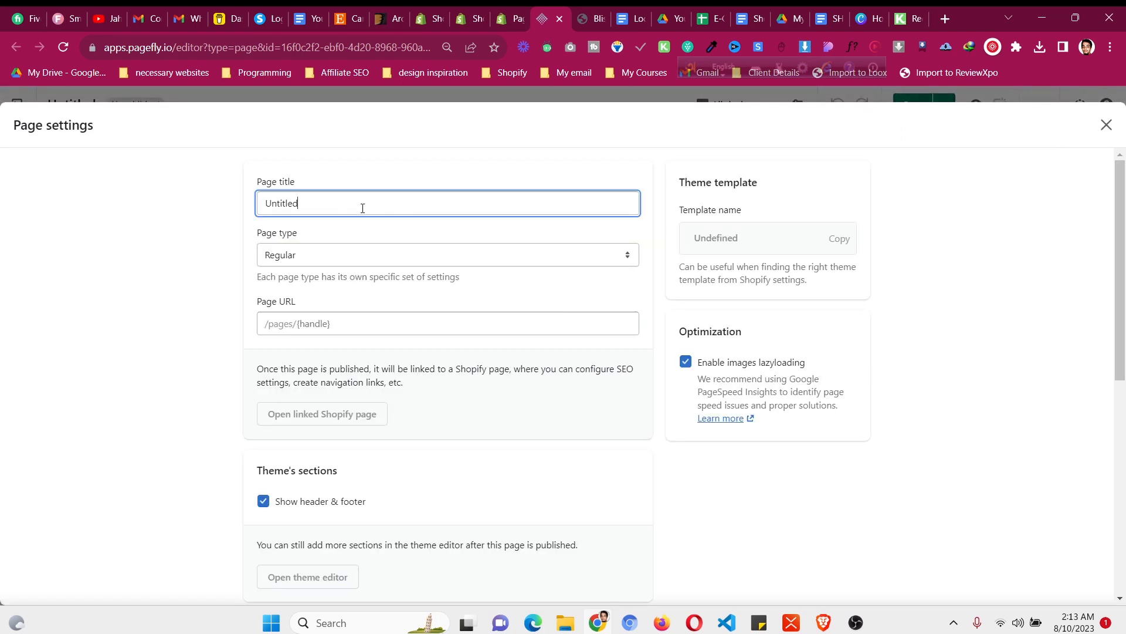
{"action": "key", "text": "ctrl+a"}
{"action": "type", "text": "Blis"}
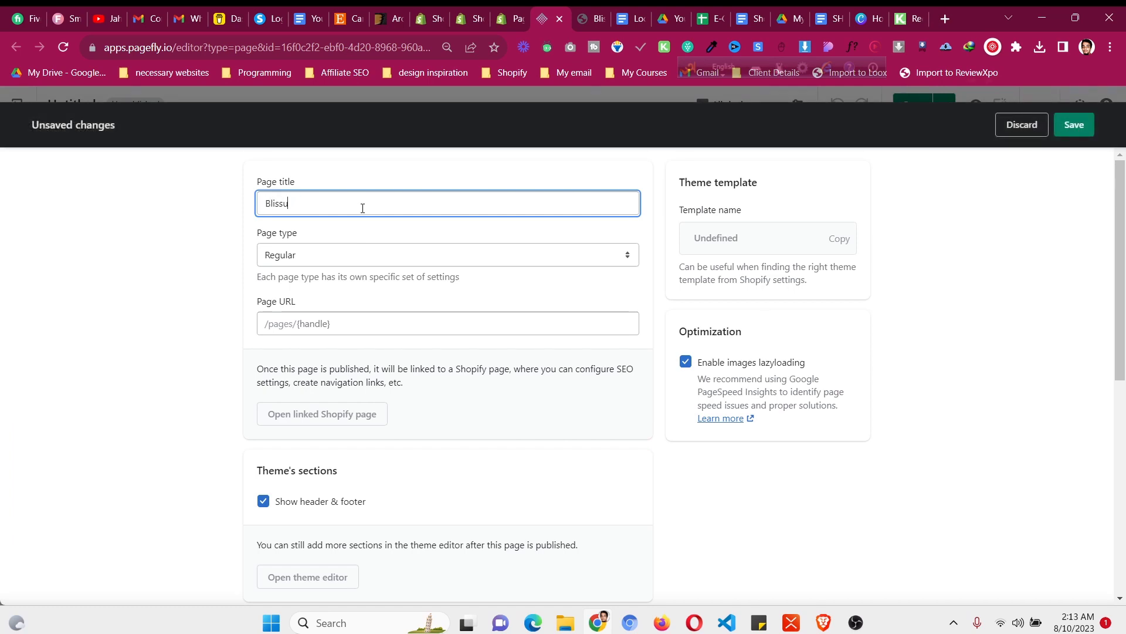
{"action": "type", "text": "sy"}
{"action": "left_click", "coordinate": [346, 322]}
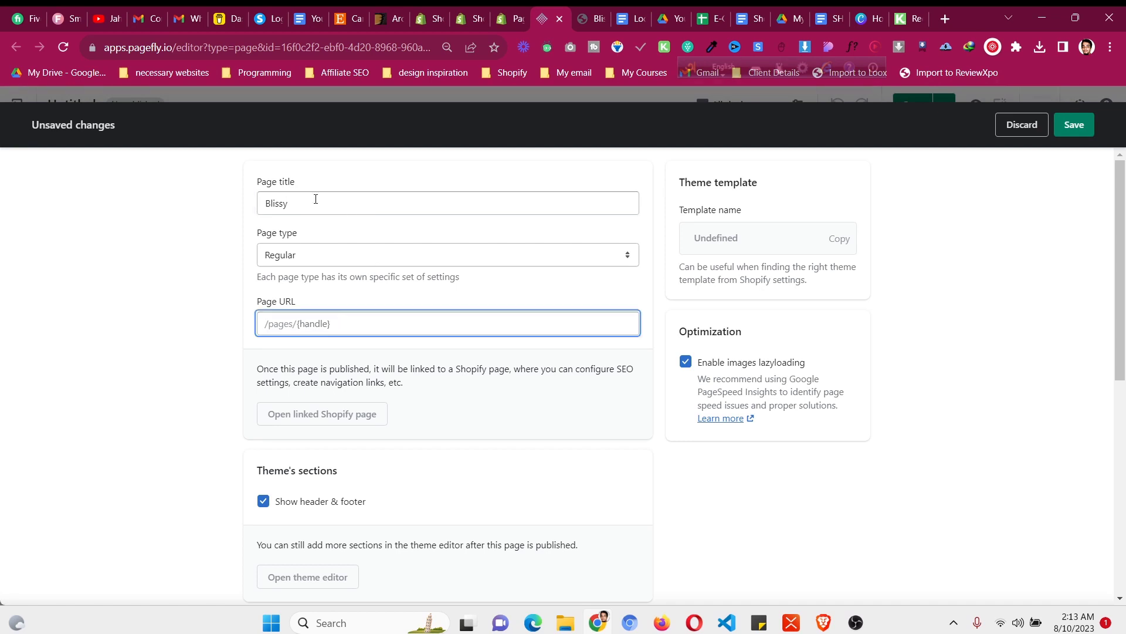
{"action": "double_click", "coordinate": [316, 197]}
{"action": "type", "text": "#e6fffb"}
{"action": "left_click", "coordinate": [328, 312]}
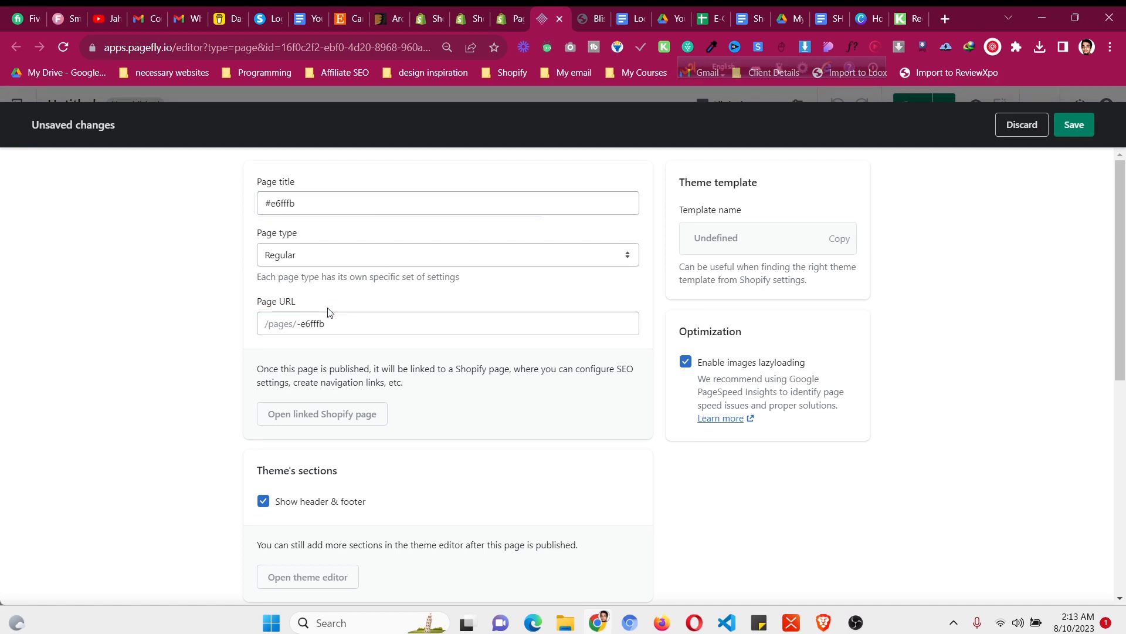
Replace the page title with Blissy and set the page URL handle to blissy
{"action": "left_click", "coordinate": [327, 203]}
{"action": "key", "text": "ctrl+a"}
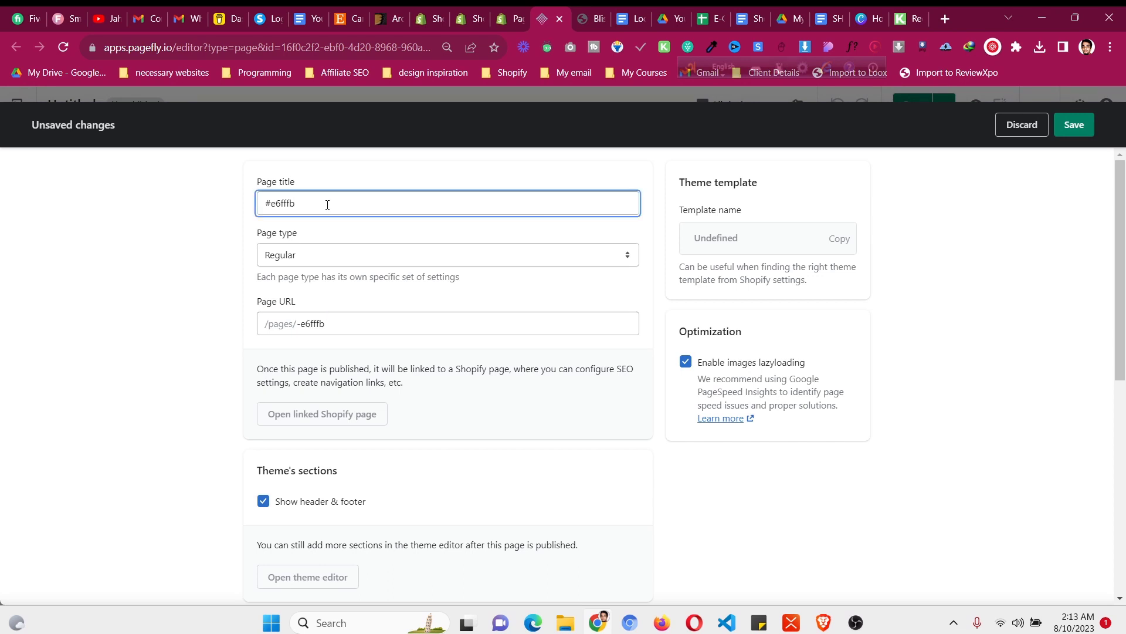
{"action": "type", "text": "Blissy"}
{"action": "key", "text": "ctrl+a"}
{"action": "left_click", "coordinate": [355, 324]}
{"action": "key", "text": "ctrl+a"}
{"action": "key", "text": "ctrl+v"}
{"action": "left_click", "coordinate": [363, 293]}
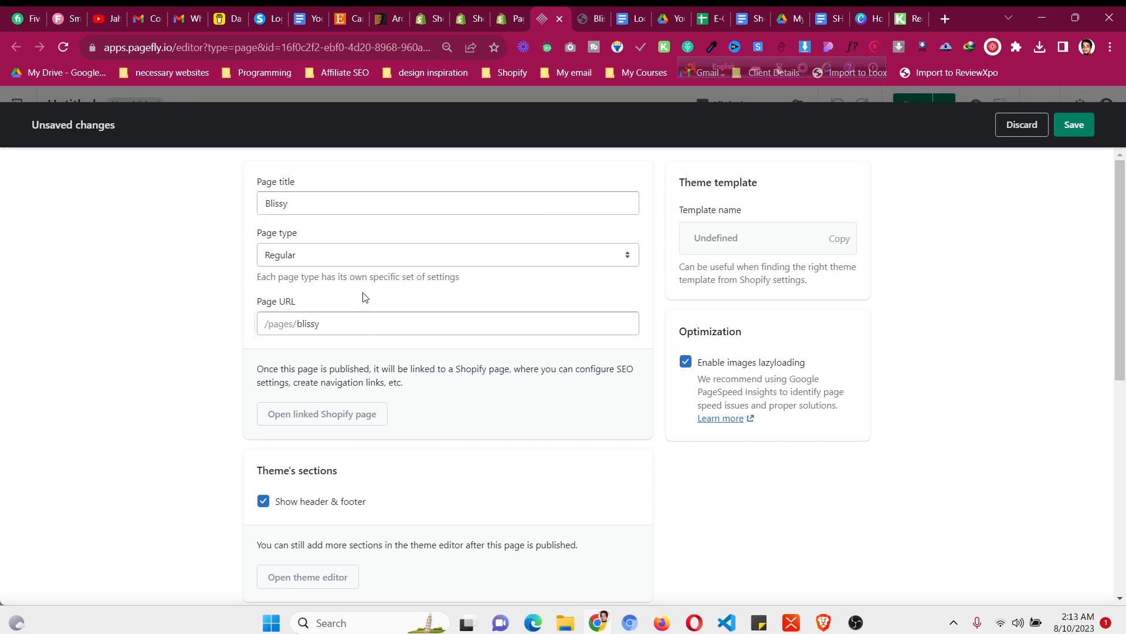
Turn off the theme's header and footer for the Blissy page
{"action": "scroll", "coordinate": [348, 437], "scroll_direction": "down", "scroll_amount": 1}
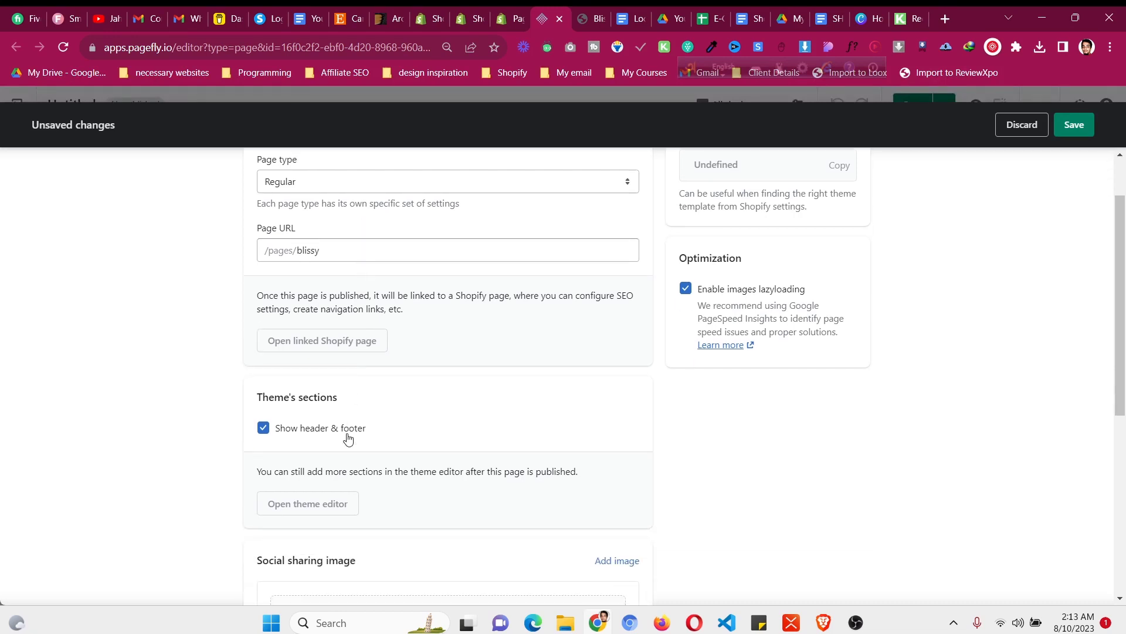
{"action": "left_click", "coordinate": [348, 433]}
{"action": "scroll", "coordinate": [492, 284], "scroll_direction": "up", "scroll_amount": 1}
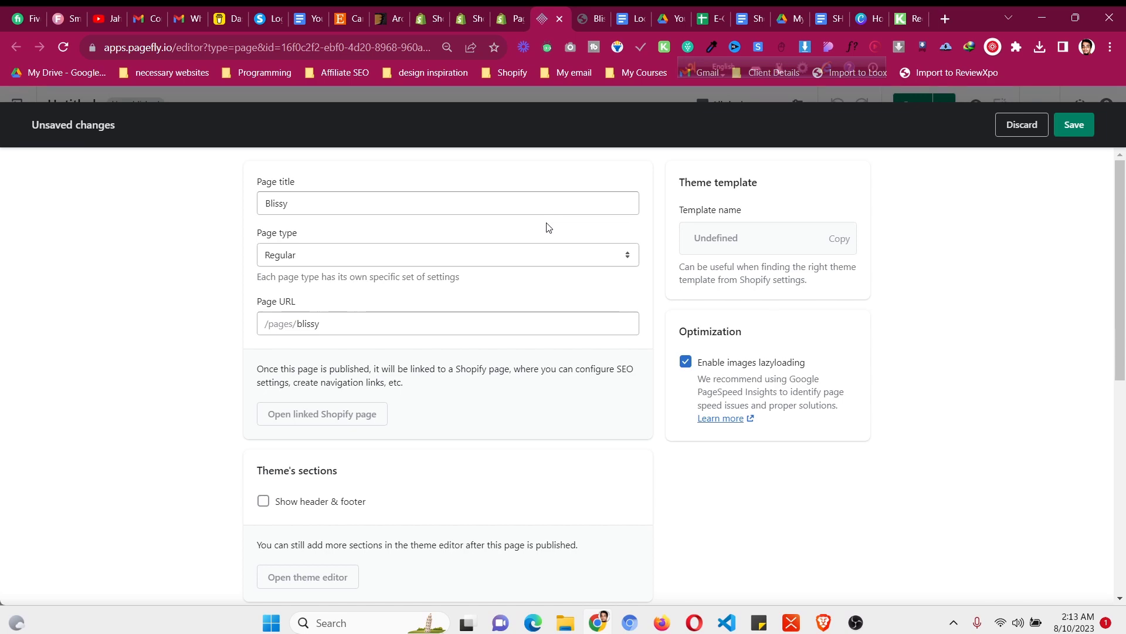
Examine the Blissy reference page's header and footer to see how the advertorial begins and ends
{"action": "left_click", "coordinate": [577, 14]}
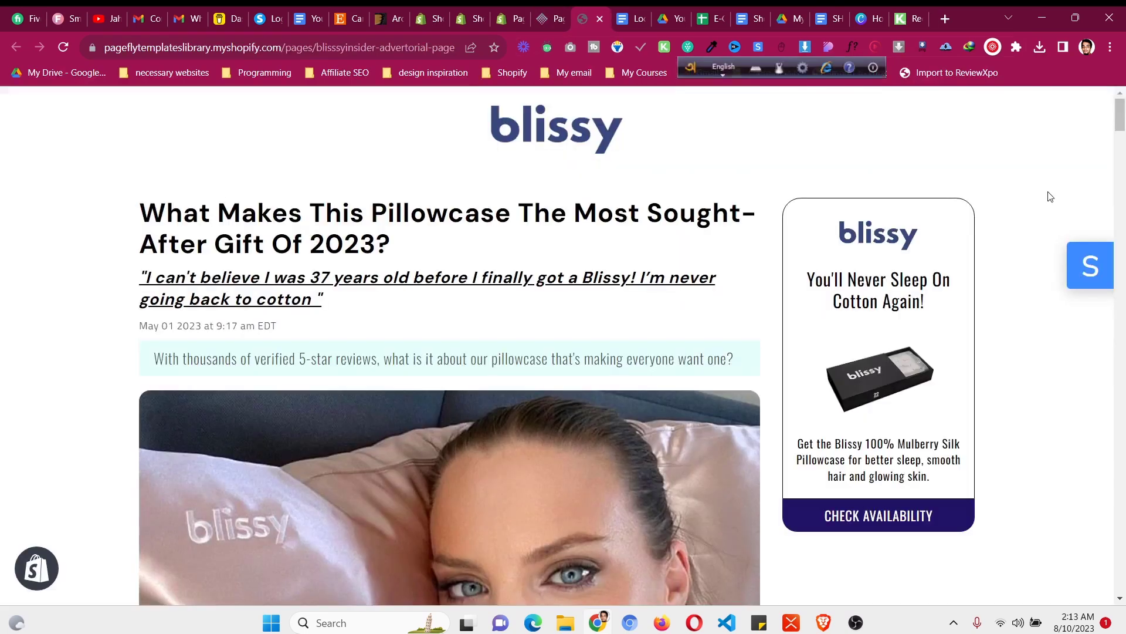
{"action": "left_click_drag", "start_coordinate": [1117, 125], "coordinate": [1121, 623]}
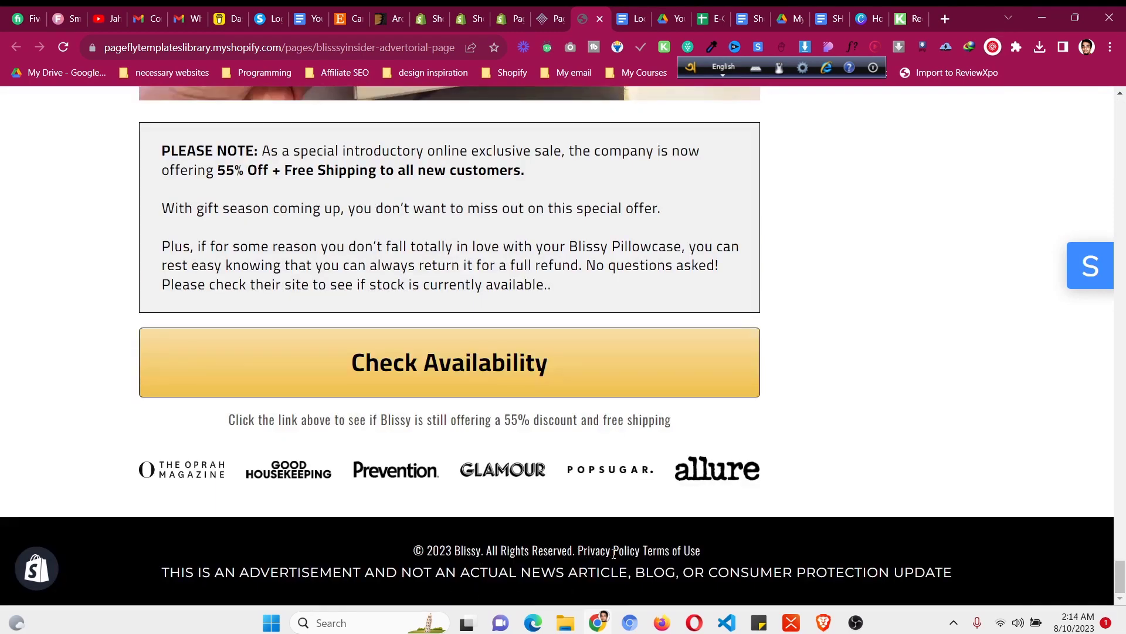
{"action": "left_click_drag", "start_coordinate": [1121, 581], "coordinate": [1120, 111]}
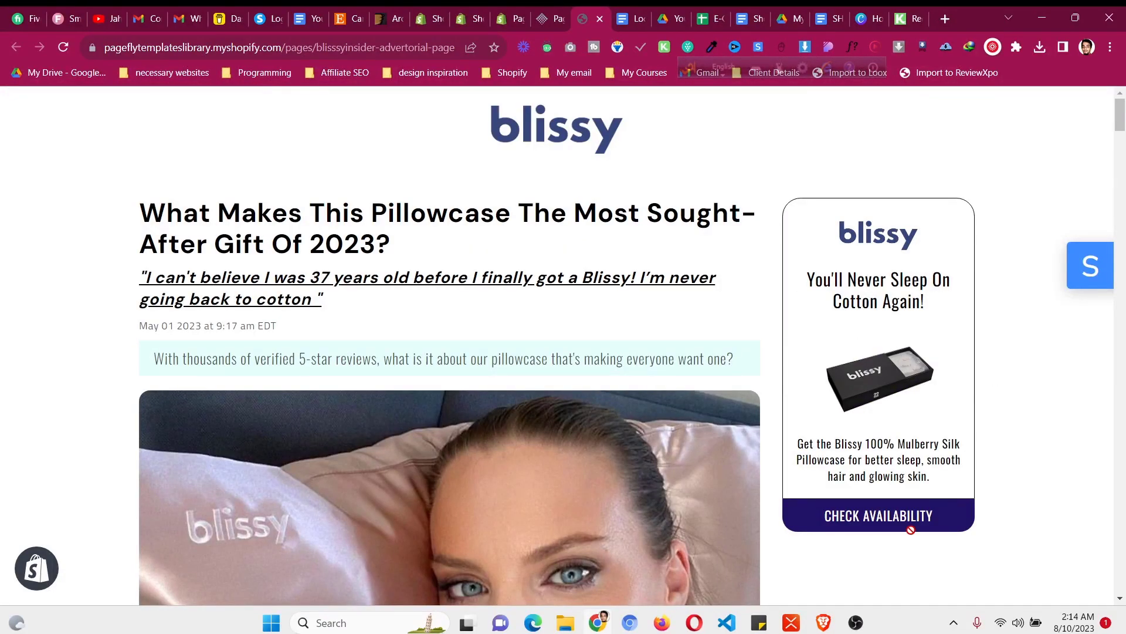
Save the Blissy page settings, close them and hide the page outline to show the empty canvas
{"action": "scroll", "coordinate": [889, 515], "scroll_direction": "down", "scroll_amount": 1}
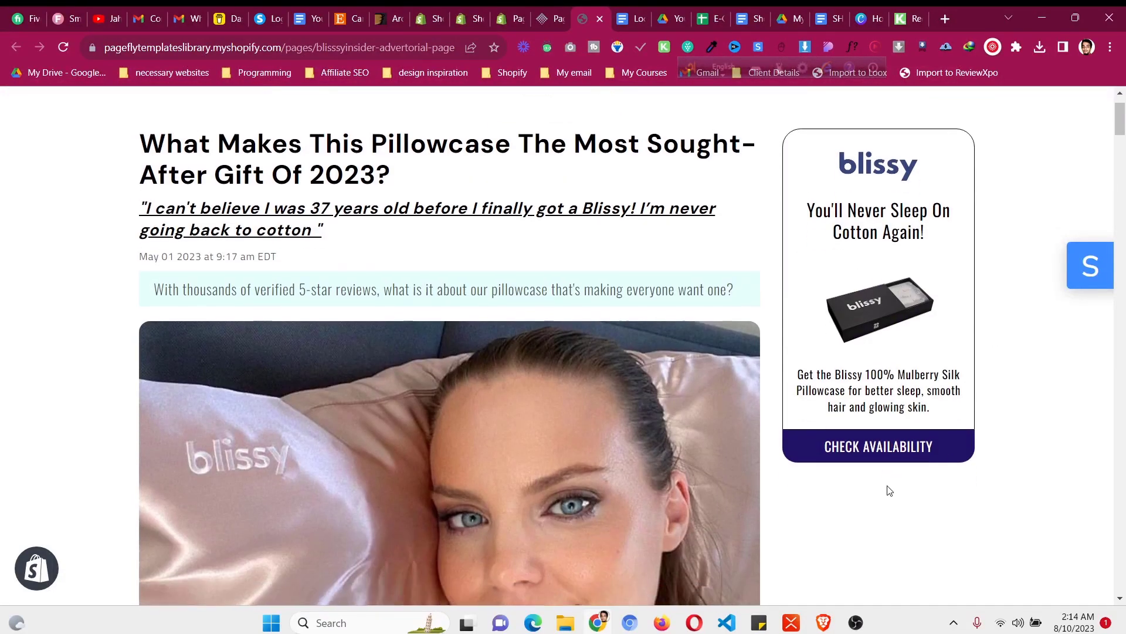
{"action": "scroll", "coordinate": [889, 491], "scroll_direction": "up", "scroll_amount": 1}
{"action": "left_click", "coordinate": [563, 11]}
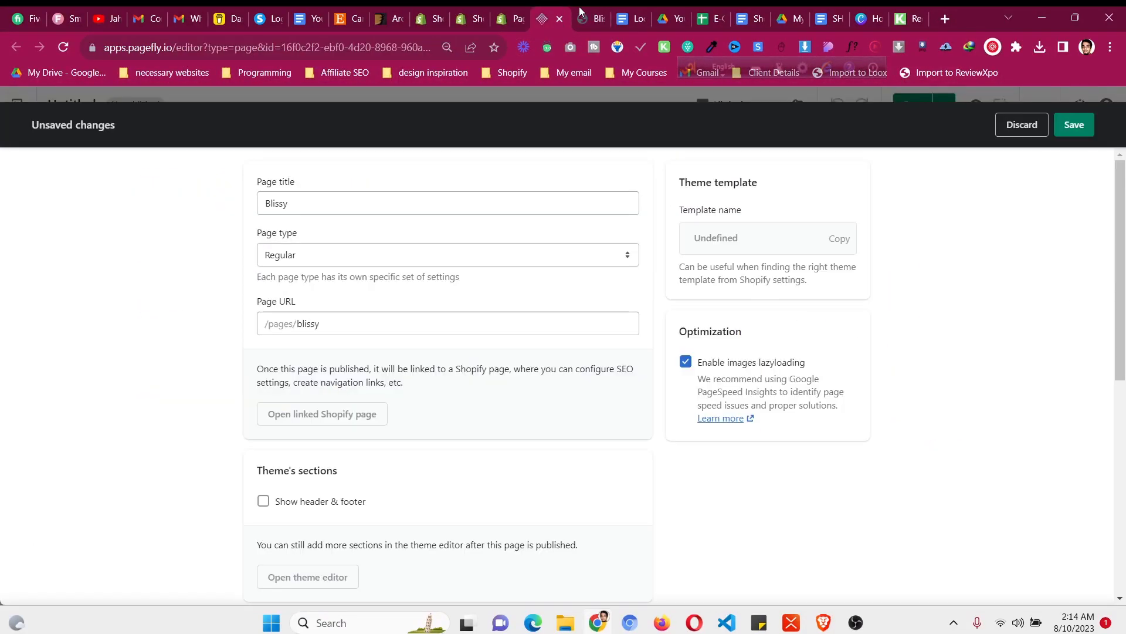
{"action": "left_click", "coordinate": [585, 12]}
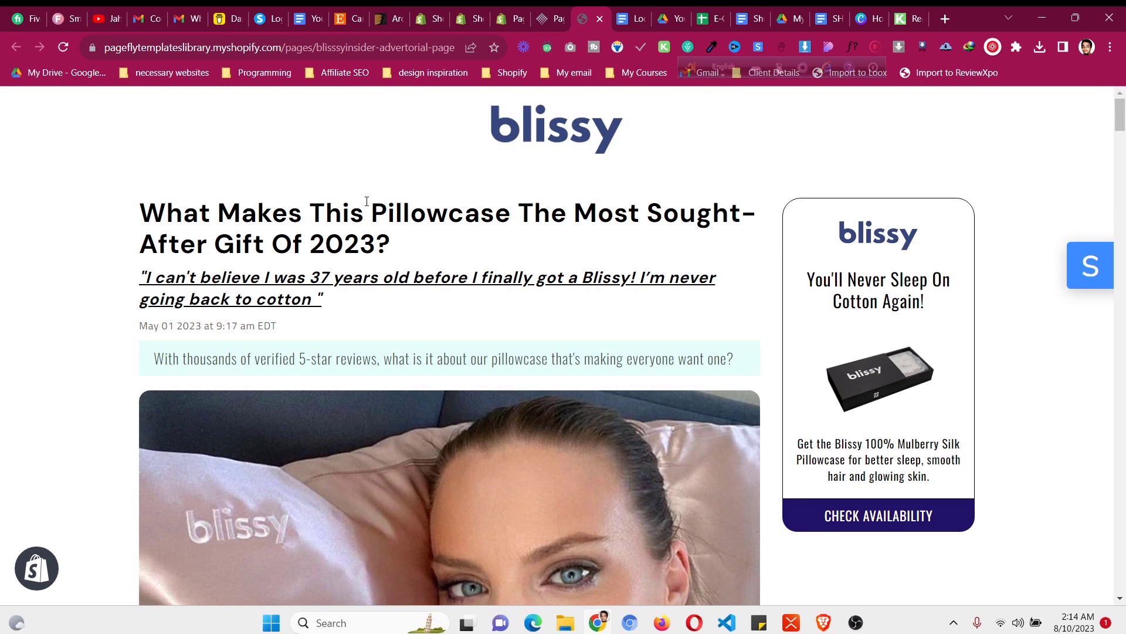
{"action": "left_click", "coordinate": [550, 19]}
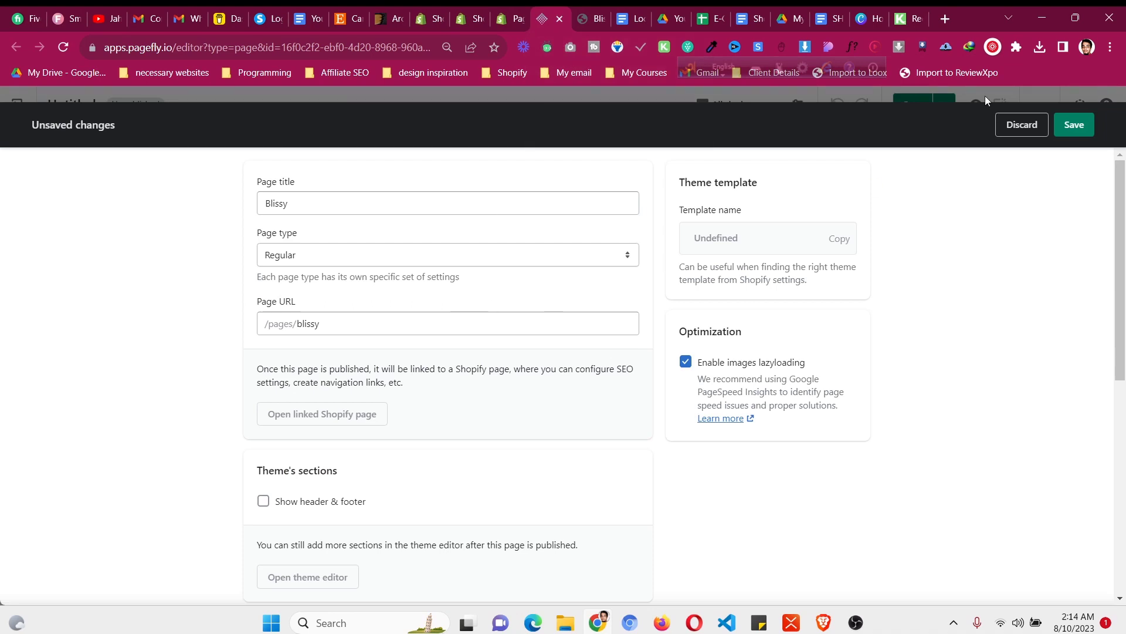
{"action": "left_click", "coordinate": [1080, 123]}
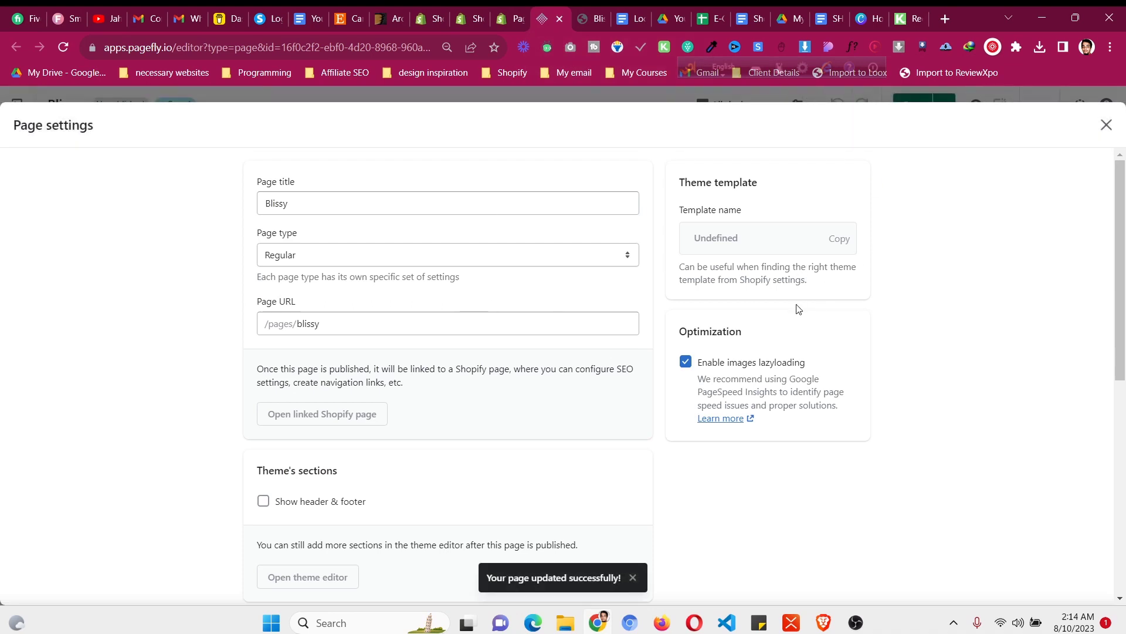
{"action": "left_click", "coordinate": [1106, 123]}
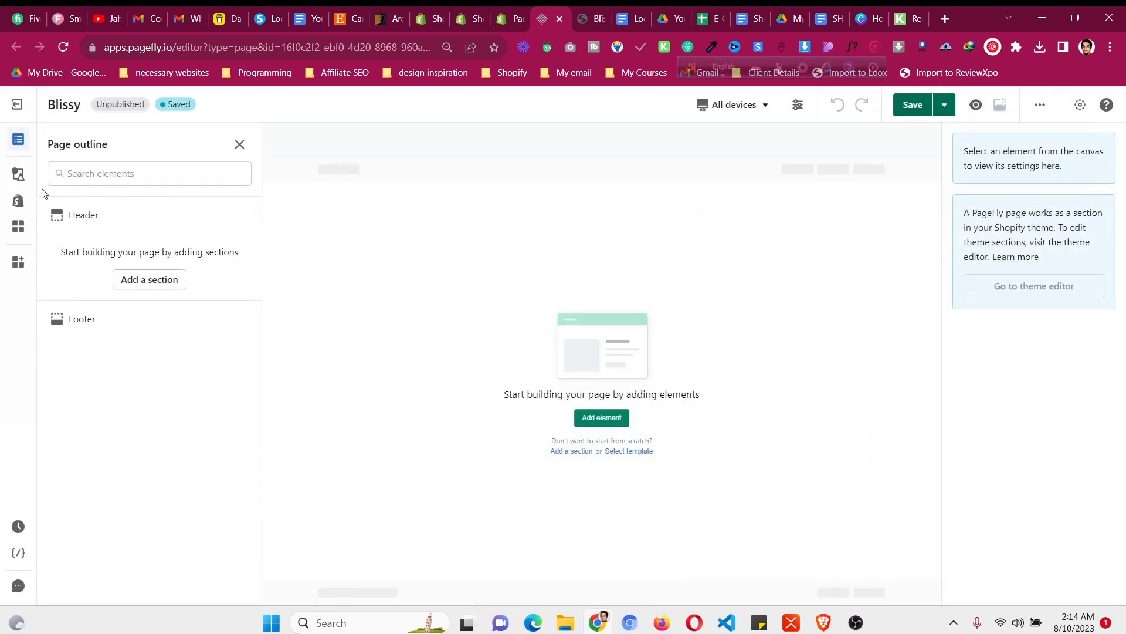
{"action": "left_click", "coordinate": [19, 140]}
Add a one-column (1/1) layout section to the empty page for the logo header
{"action": "left_click", "coordinate": [584, 12]}
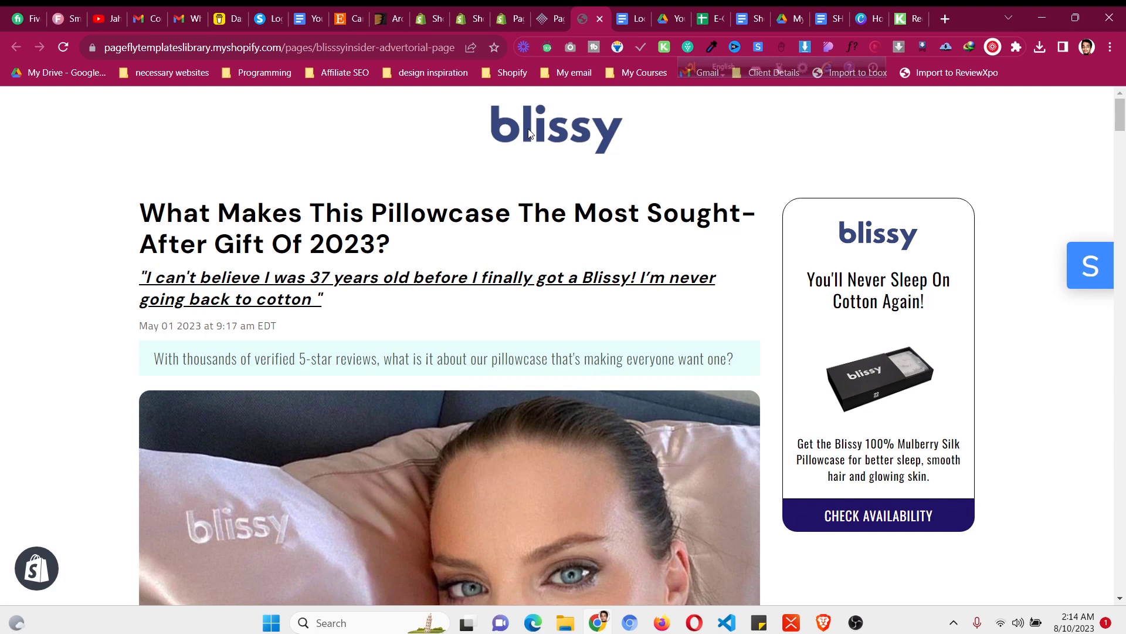
{"action": "left_click", "coordinate": [551, 19]}
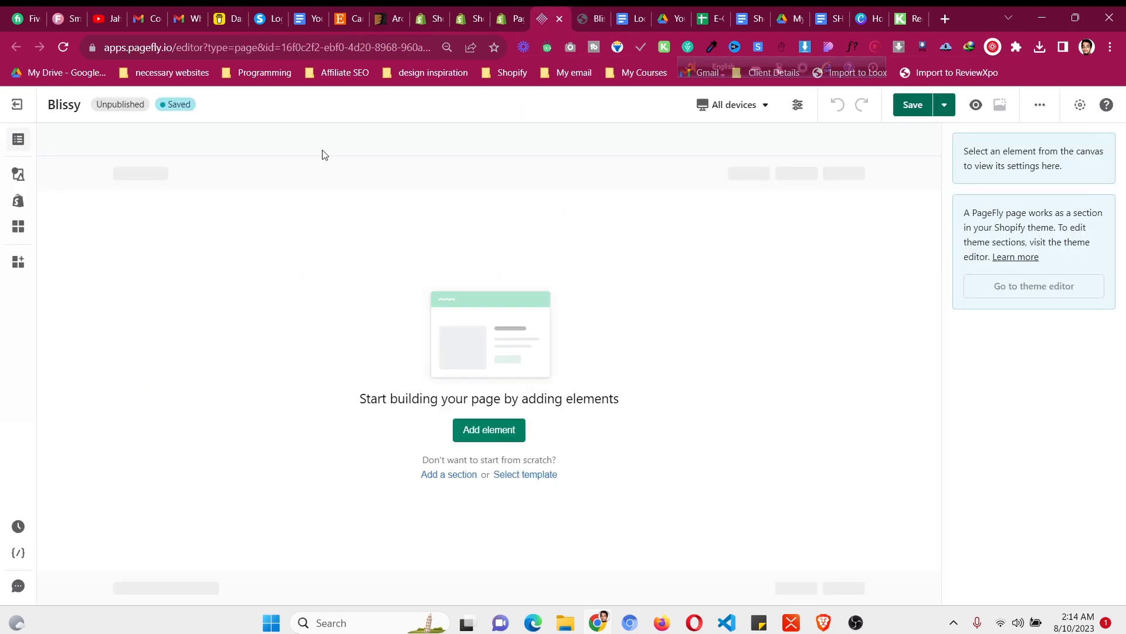
{"action": "left_click", "coordinate": [26, 176]}
{"action": "mouse_move", "coordinate": [88, 222]}
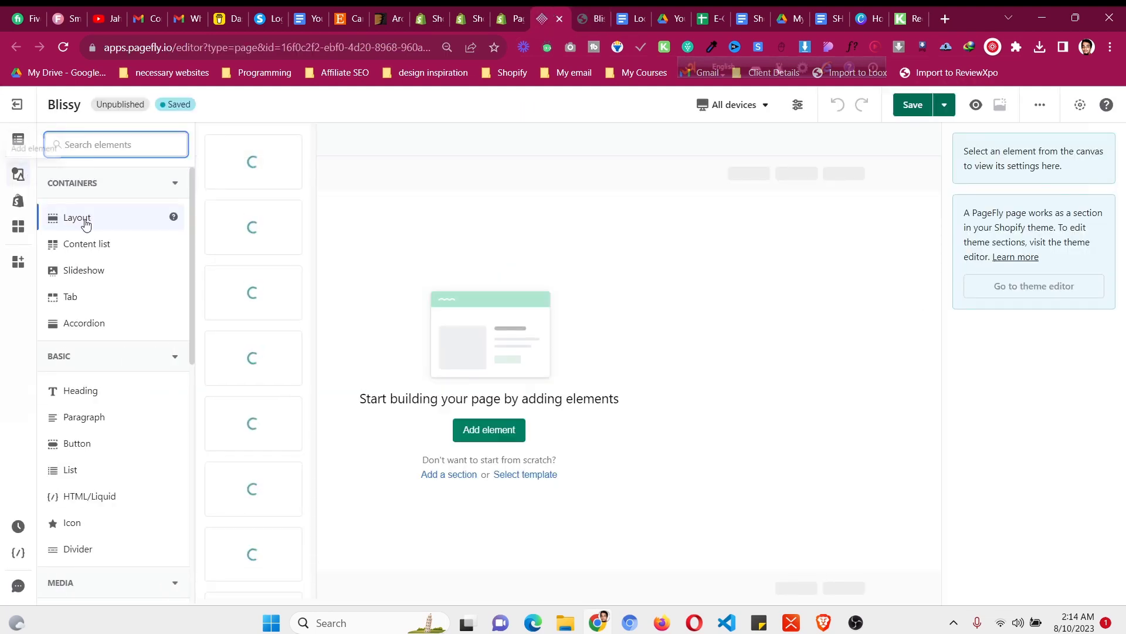
{"action": "left_click_drag", "start_coordinate": [239, 161], "coordinate": [490, 253]}
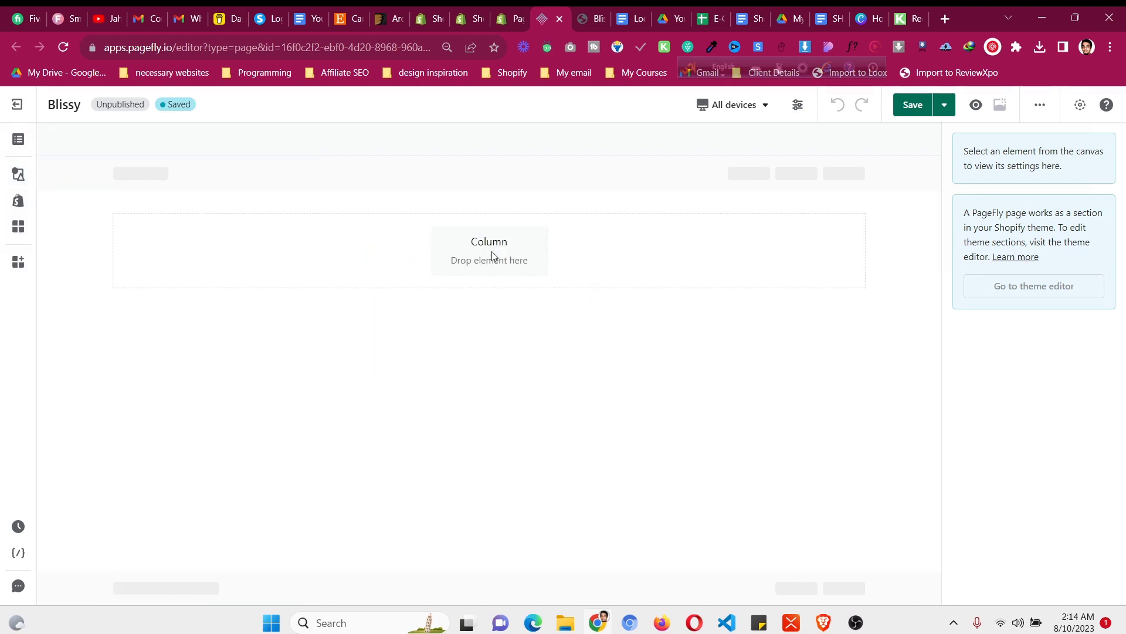
Place a full-width image element inside the empty column of the header section
{"action": "left_click", "coordinate": [16, 175]}
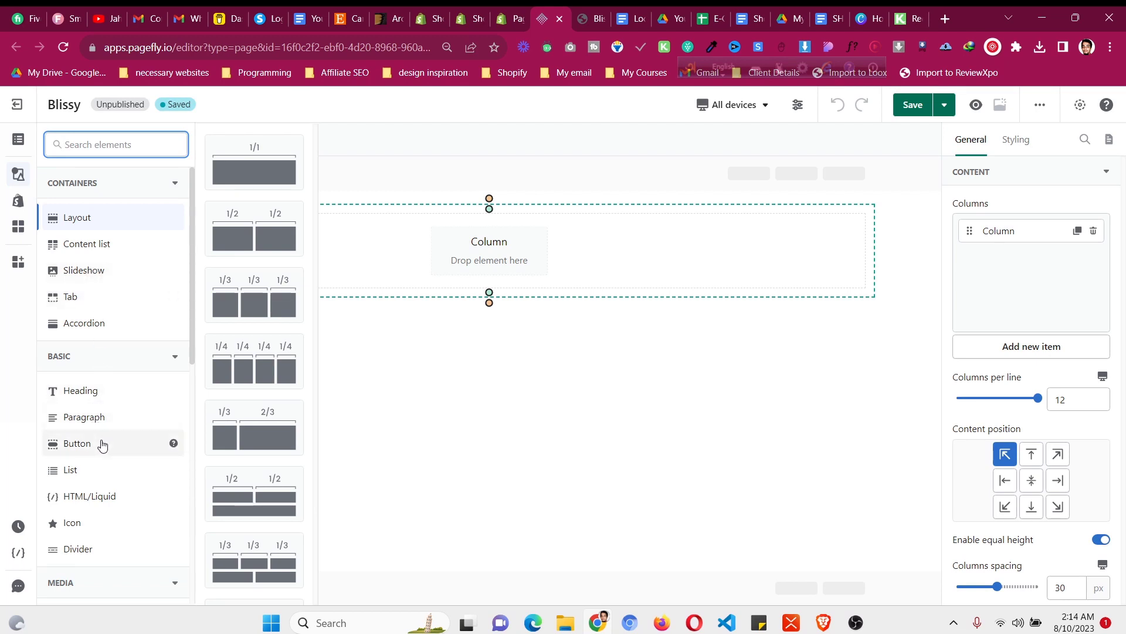
{"action": "scroll", "coordinate": [103, 445], "scroll_direction": "down", "scroll_amount": 3}
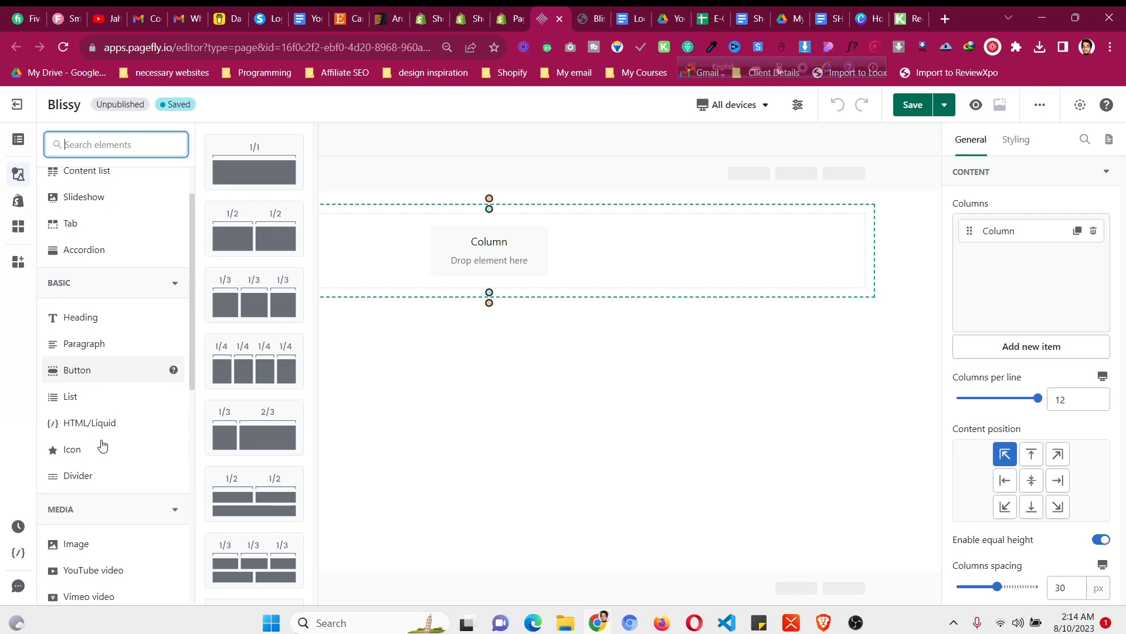
{"action": "left_click", "coordinate": [587, 19]}
{"action": "left_click", "coordinate": [554, 18]}
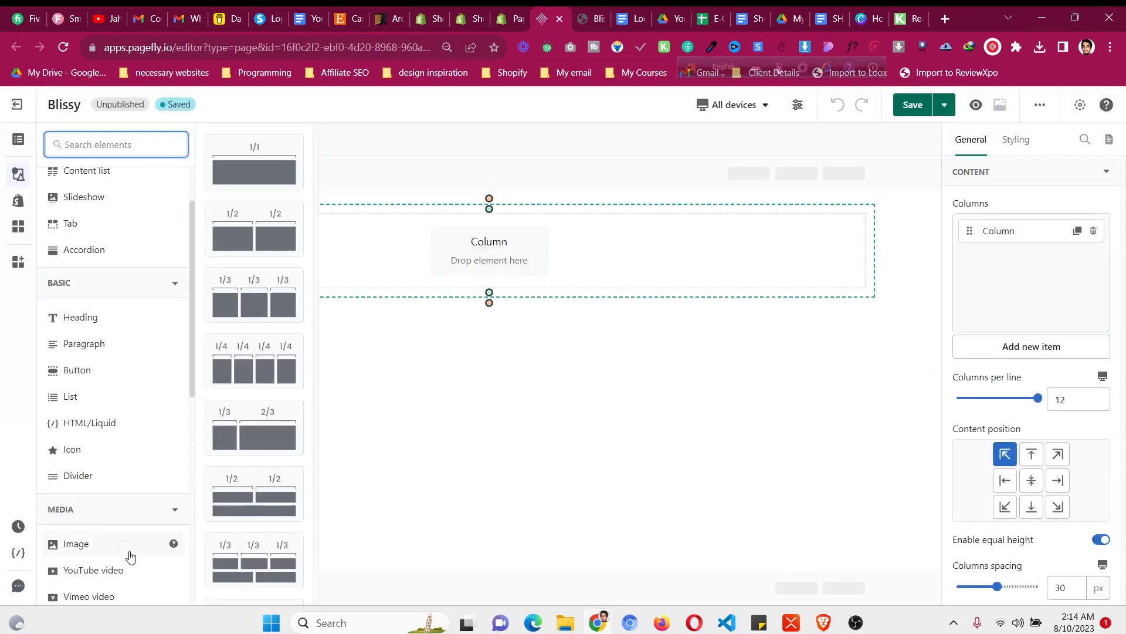
{"action": "scroll", "coordinate": [115, 543], "scroll_direction": "down", "scroll_amount": 3}
{"action": "left_click", "coordinate": [93, 400]}
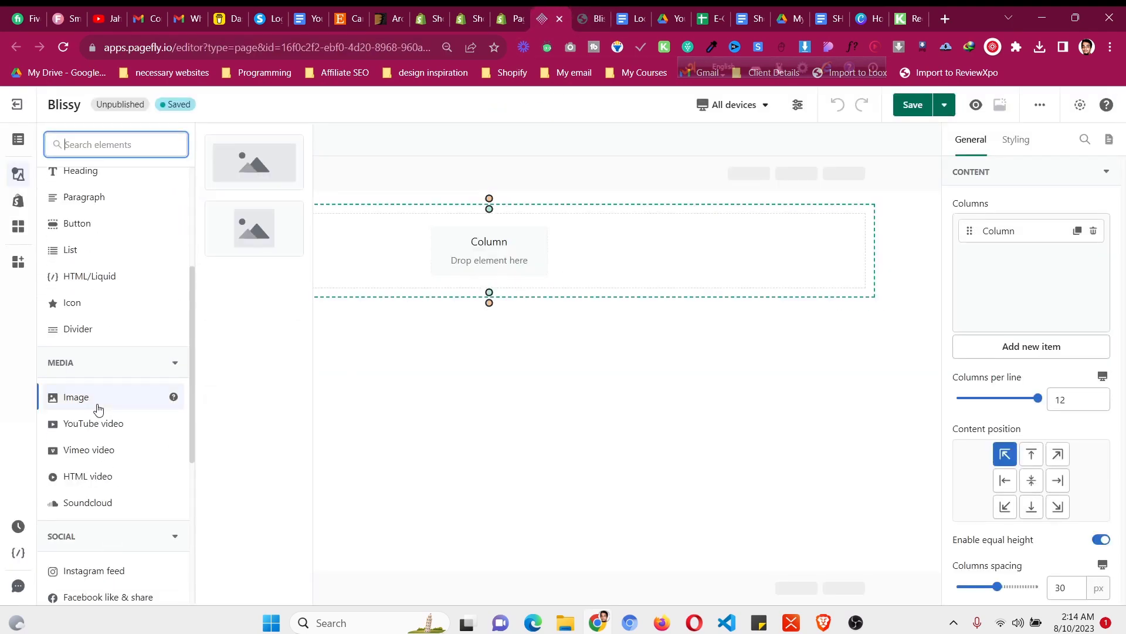
{"action": "left_click_drag", "start_coordinate": [264, 175], "coordinate": [418, 237]}
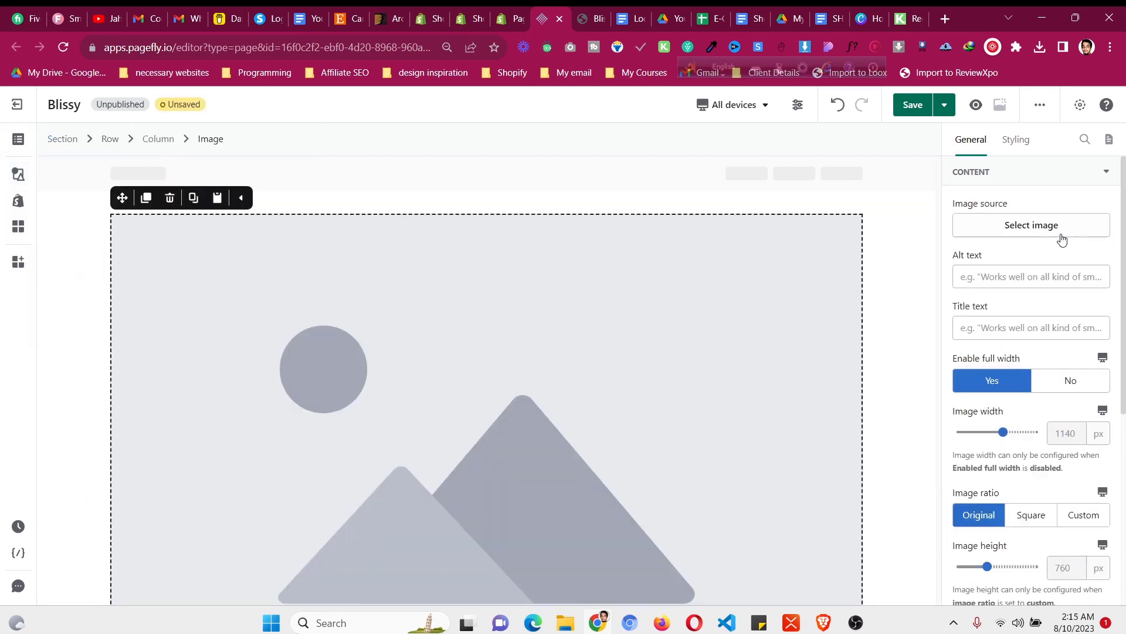
Upload today's four Blissy pictures from Downloads to the media files: download (8).png, download (7).png and the two download_-_2023-07 webp images
{"action": "left_click", "coordinate": [1062, 235]}
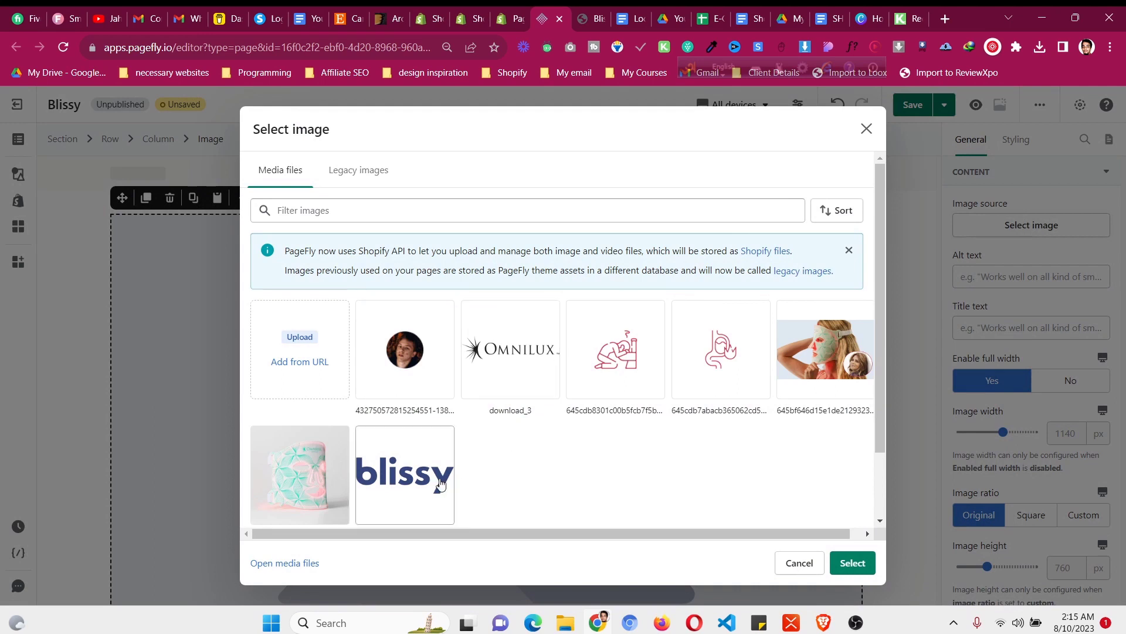
{"action": "left_click", "coordinate": [306, 346]}
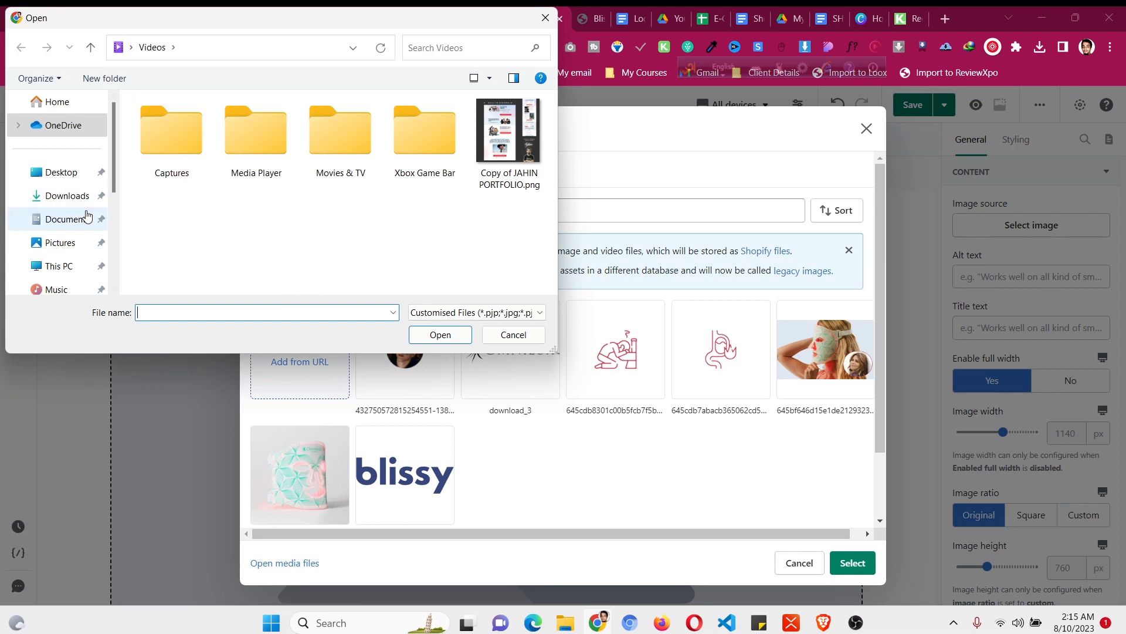
{"action": "left_click", "coordinate": [80, 195]}
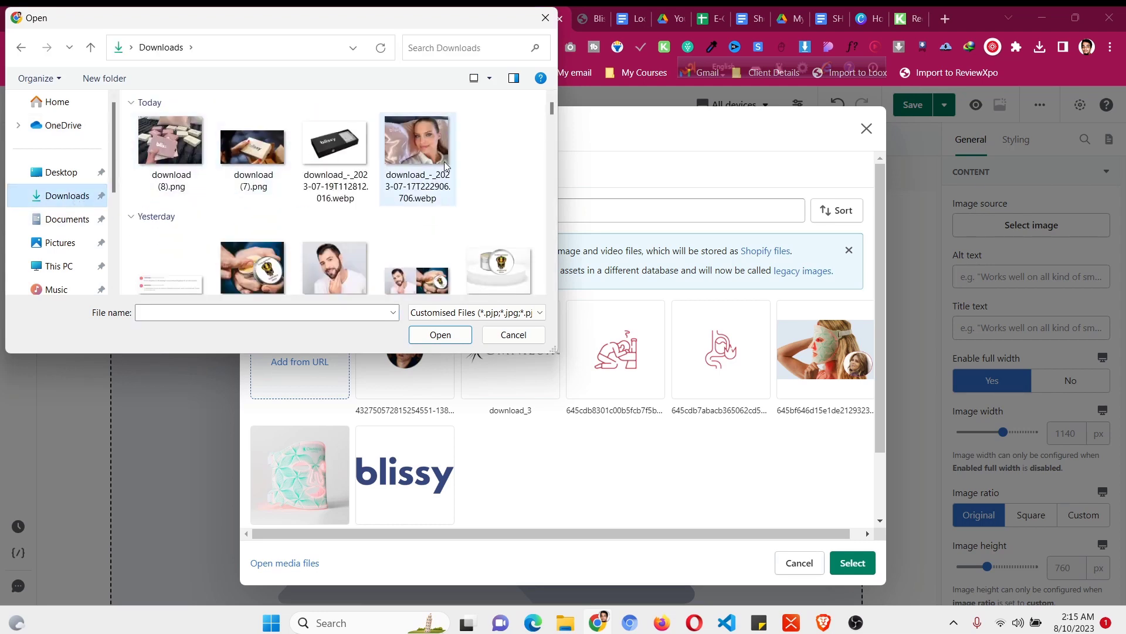
{"action": "left_click", "coordinate": [444, 166]}
{"action": "left_click", "coordinate": [335, 150], "text": "ctrl"}
{"action": "left_click", "coordinate": [253, 149], "text": "ctrl"}
{"action": "left_click", "coordinate": [170, 147], "text": "ctrl"}
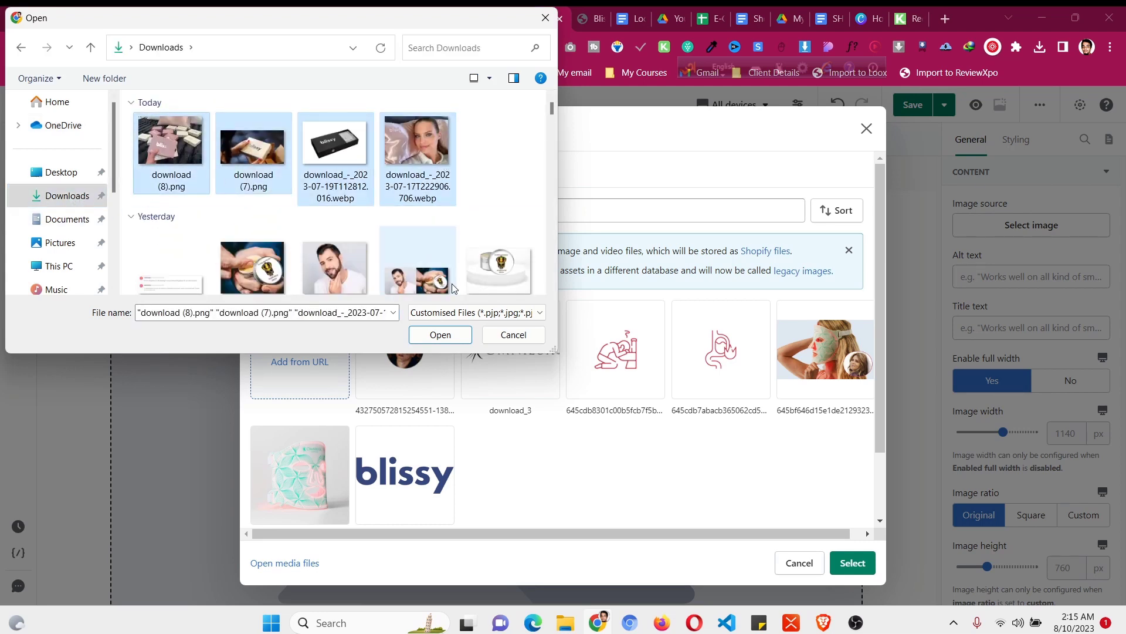
{"action": "left_click", "coordinate": [449, 341]}
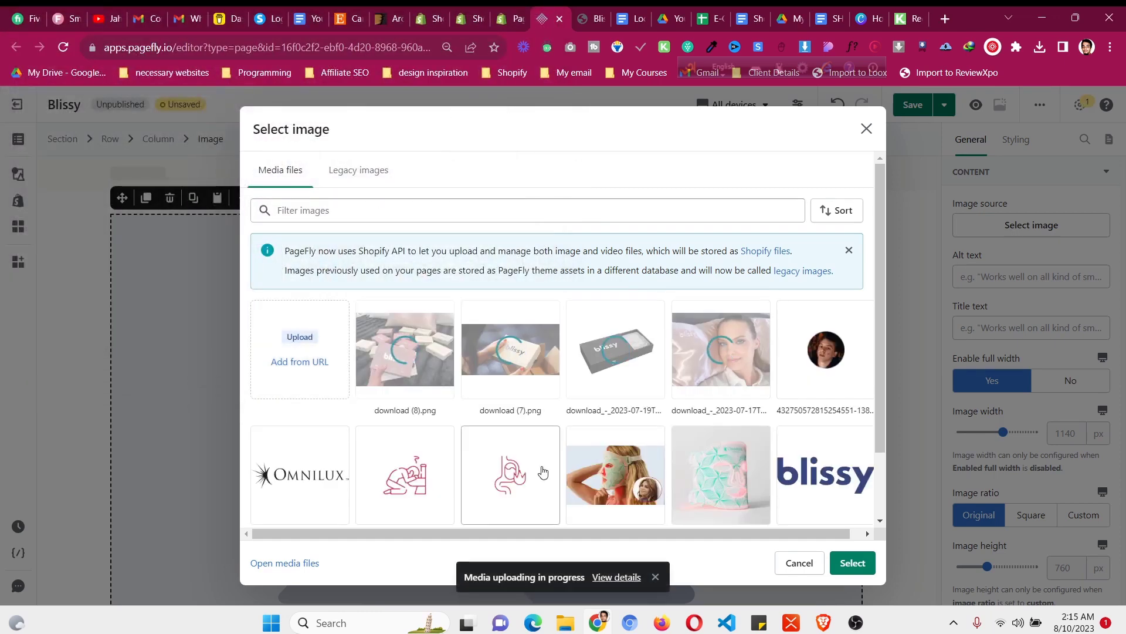
Use the existing blissy logo from the media files as the header image's source
{"action": "scroll", "coordinate": [586, 434], "scroll_direction": "down", "scroll_amount": 2}
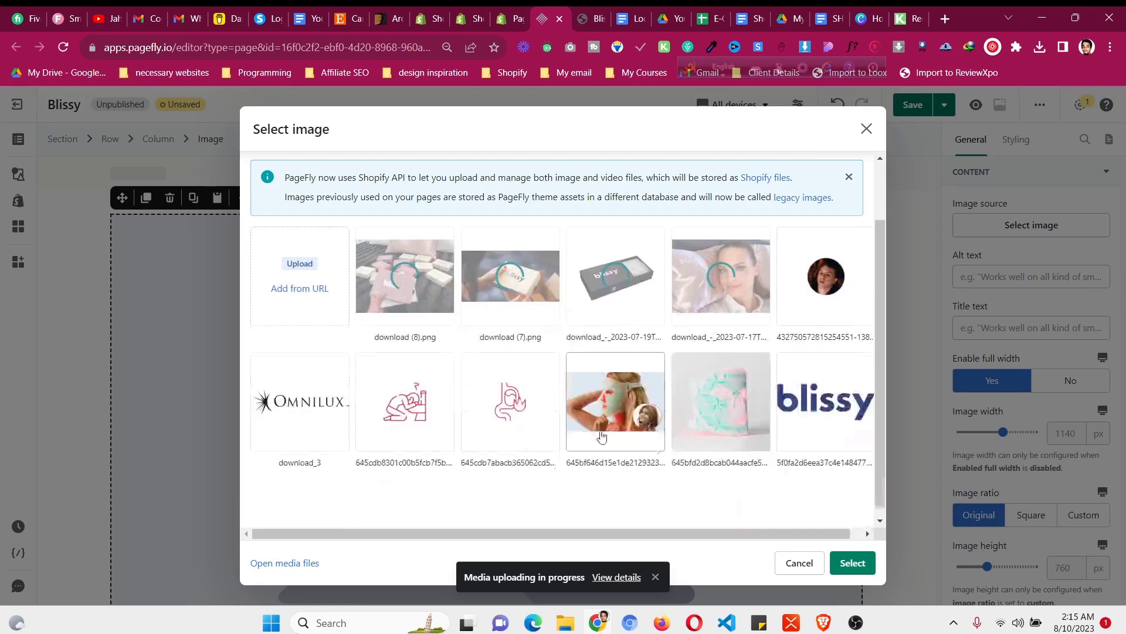
{"action": "left_click", "coordinate": [801, 442]}
{"action": "left_click", "coordinate": [852, 563]}
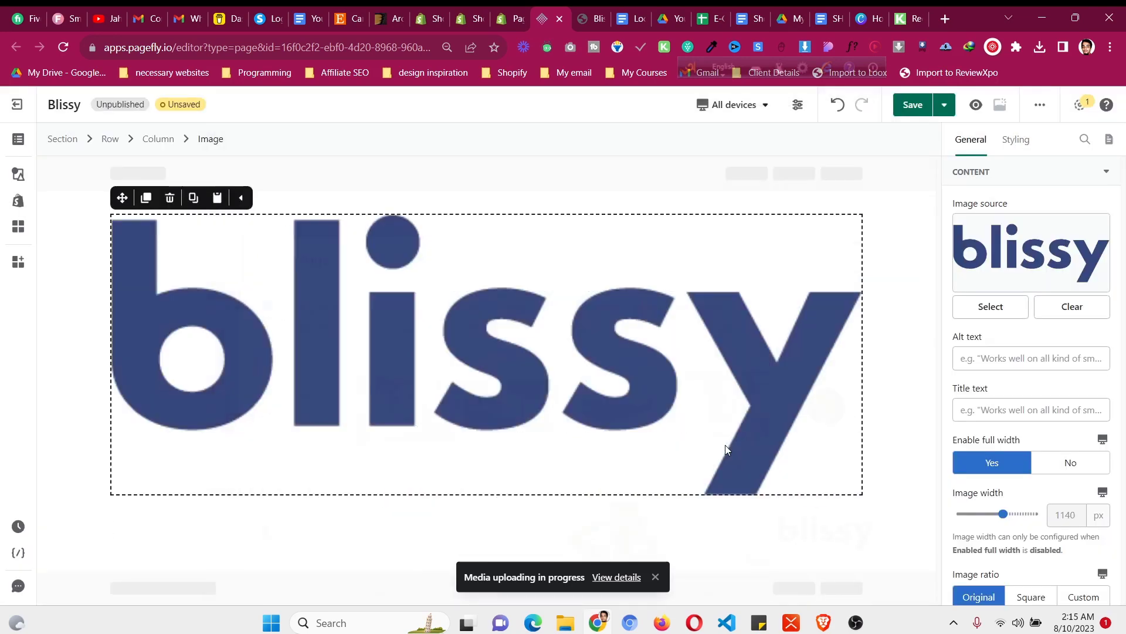
Disable full width for the logo image, set its width to 250 px and center it horizontally
{"action": "left_click", "coordinate": [1084, 460]}
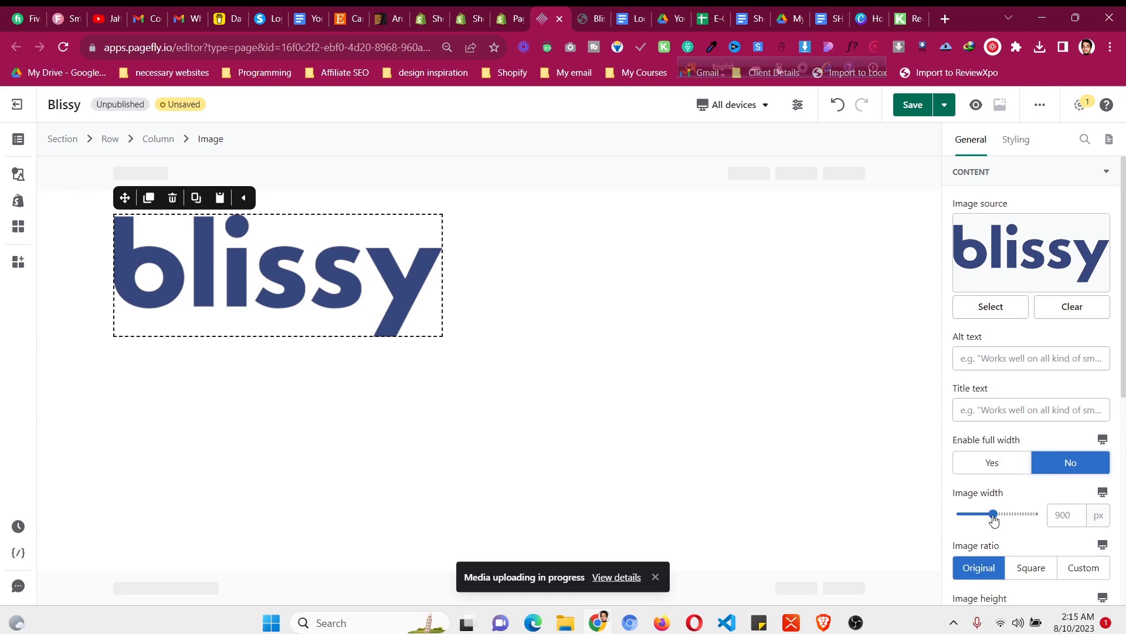
{"action": "mouse_move", "coordinate": [993, 516]}
{"action": "left_mouse_down"}
{"action": "mouse_move", "coordinate": [968, 516]}
{"action": "mouse_move", "coordinate": [983, 516]}
{"action": "left_mouse_up"}
{"action": "double_click", "coordinate": [1063, 514]}
{"action": "type", "text": "28"}
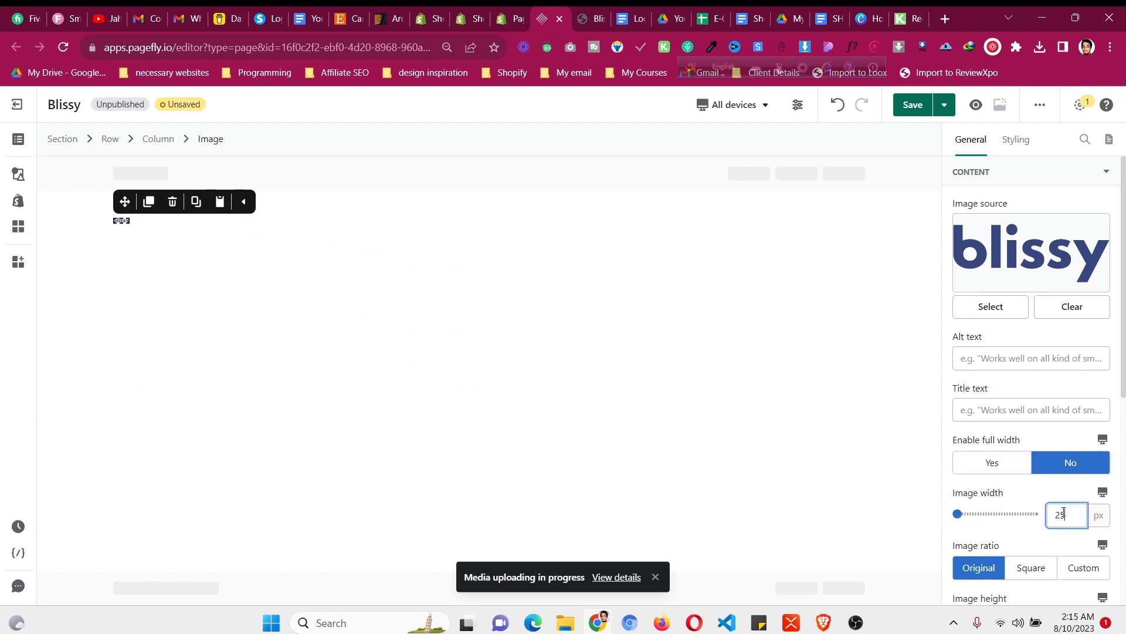
{"action": "type", "text": "0"}
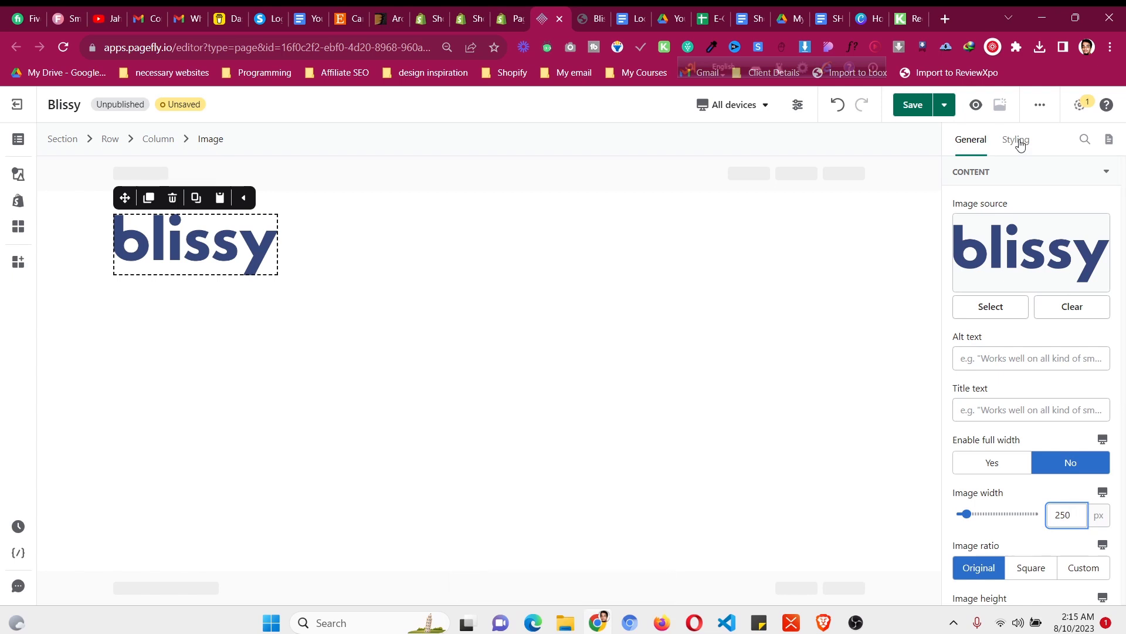
{"action": "left_click", "coordinate": [1023, 146]}
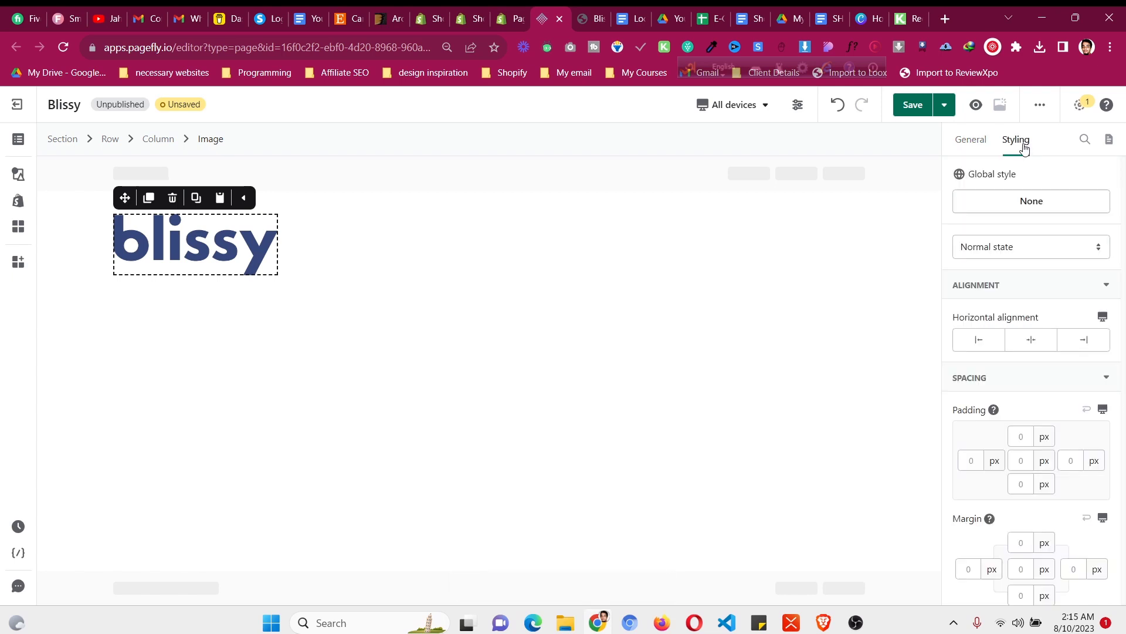
{"action": "left_click", "coordinate": [1032, 340]}
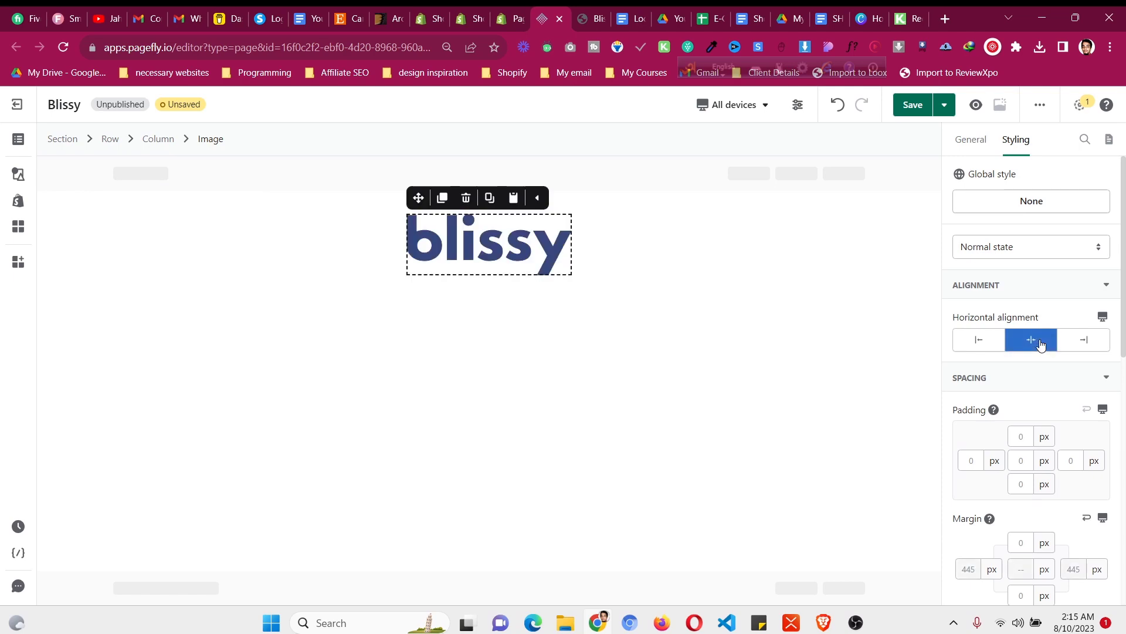
Set the logo section's top and bottom padding to 10 px each
{"action": "left_click", "coordinate": [85, 221]}
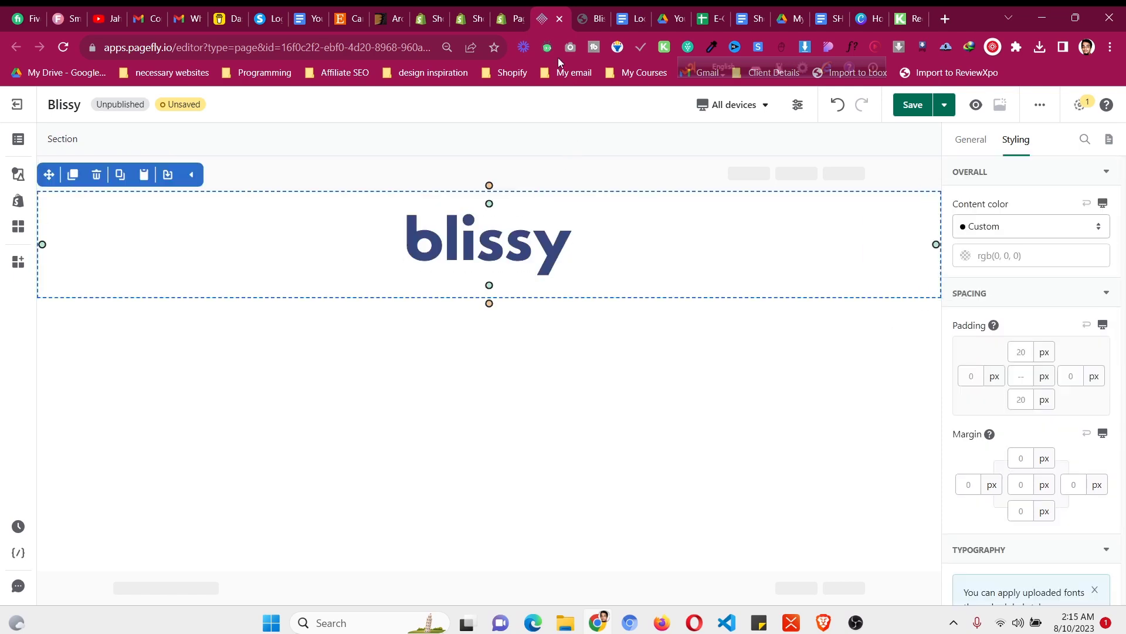
{"action": "left_click", "coordinate": [586, 15]}
{"action": "left_click", "coordinate": [560, 14]}
{"action": "left_click", "coordinate": [1020, 351]}
{"action": "type", "text": "0"}
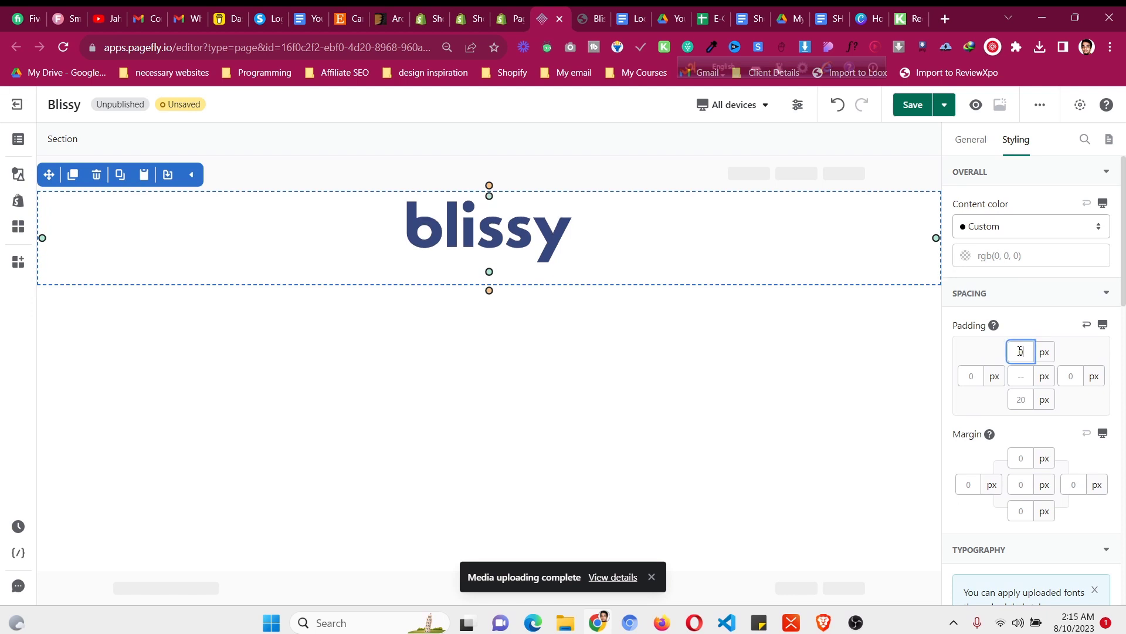
{"action": "key", "text": "Up"}
{"action": "key", "text": "Up"}
{"action": "key", "text": "Up"}
{"action": "key", "text": "Up"}
{"action": "key", "text": "Up"}
{"action": "key", "text": "Up"}
{"action": "key", "text": "Up"}
{"action": "key", "text": "Up"}
{"action": "key", "text": "Up"}
{"action": "key", "text": "Up"}
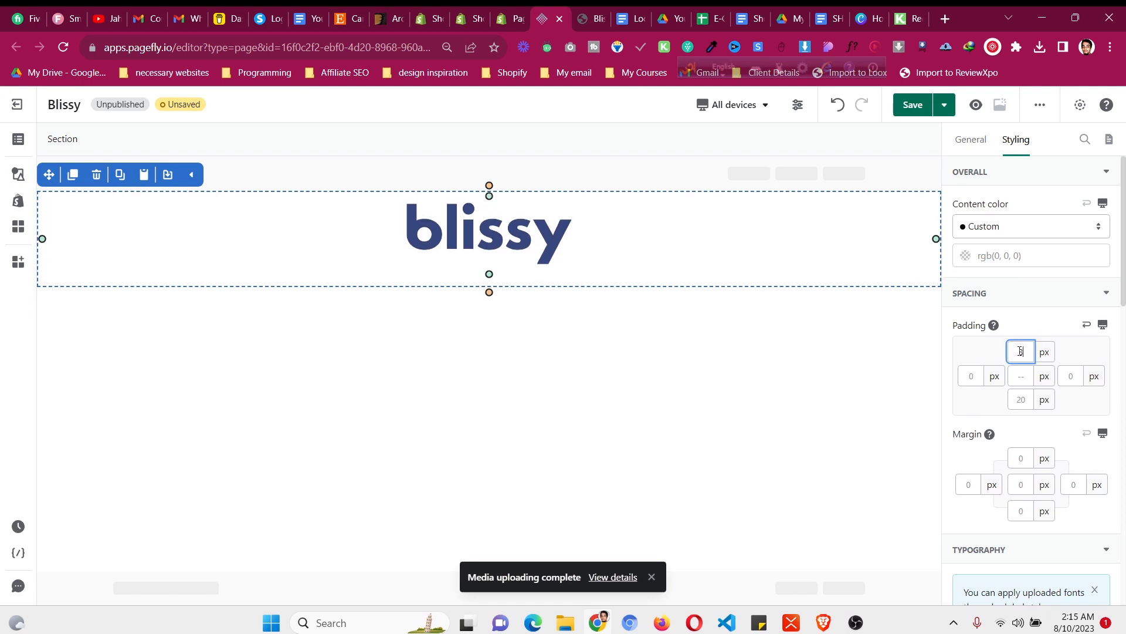
{"action": "left_click", "coordinate": [1021, 399]}
{"action": "type", "text": "10"}
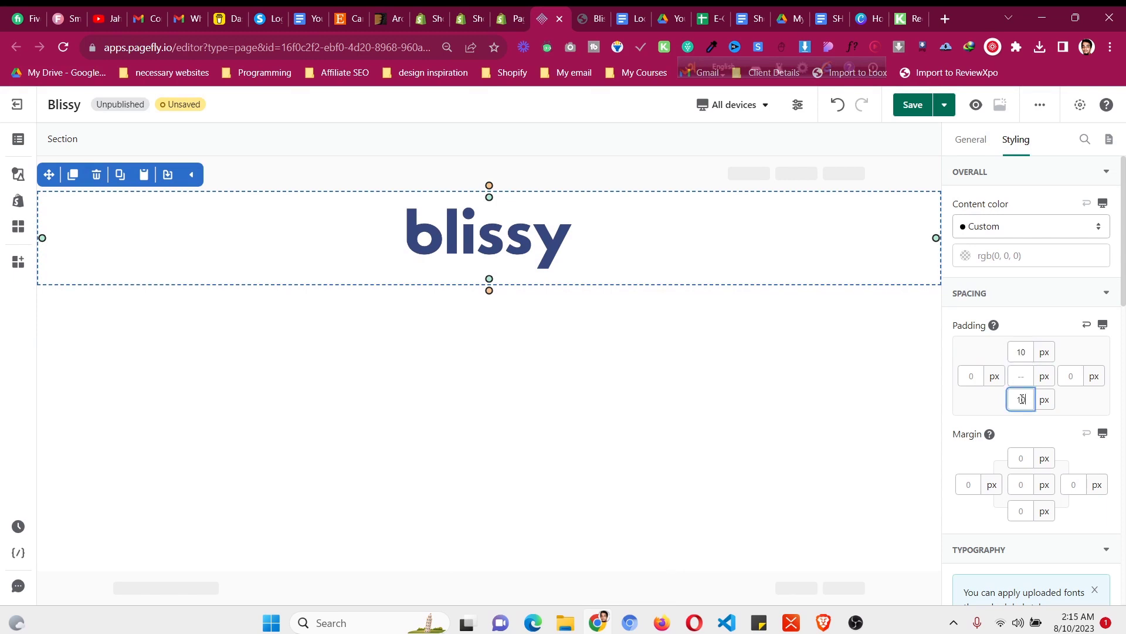
Examine the reference page's area below the logo, comparing the article column with the product card beside it
{"action": "left_click", "coordinate": [598, 14]}
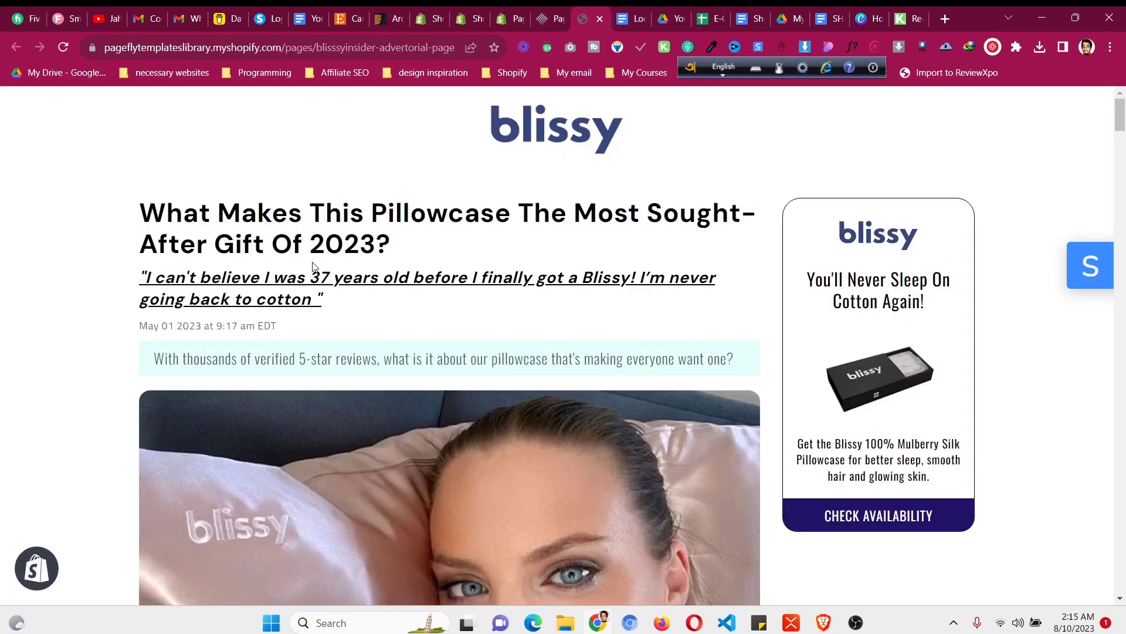
{"action": "scroll", "coordinate": [333, 456], "scroll_direction": "down", "scroll_amount": 10}
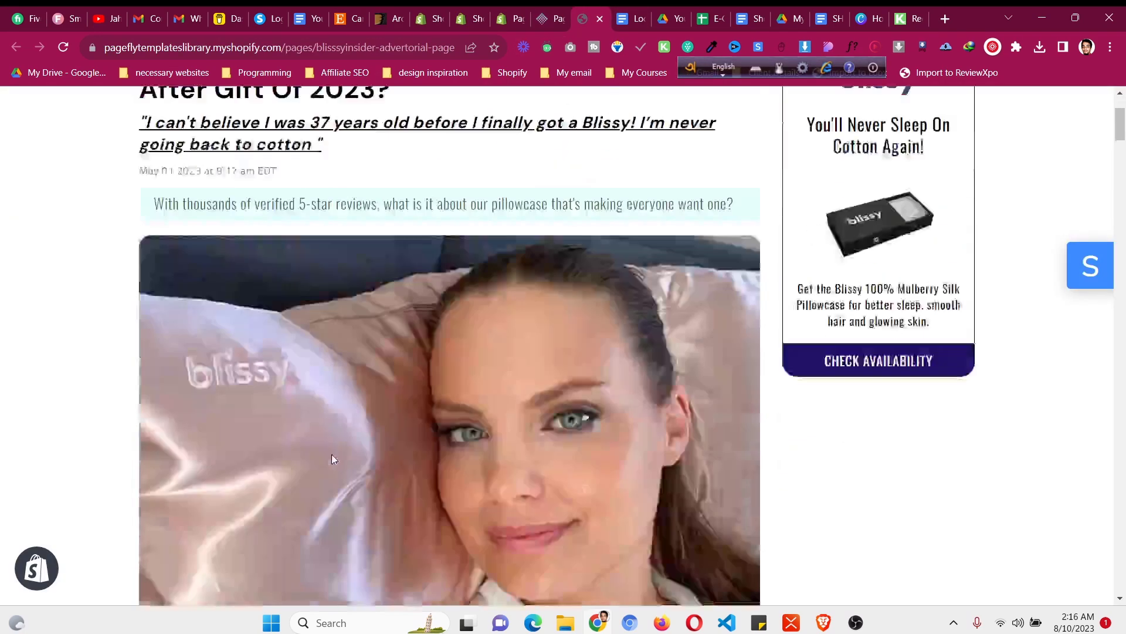
{"action": "scroll", "coordinate": [333, 455], "scroll_direction": "up", "scroll_amount": 10}
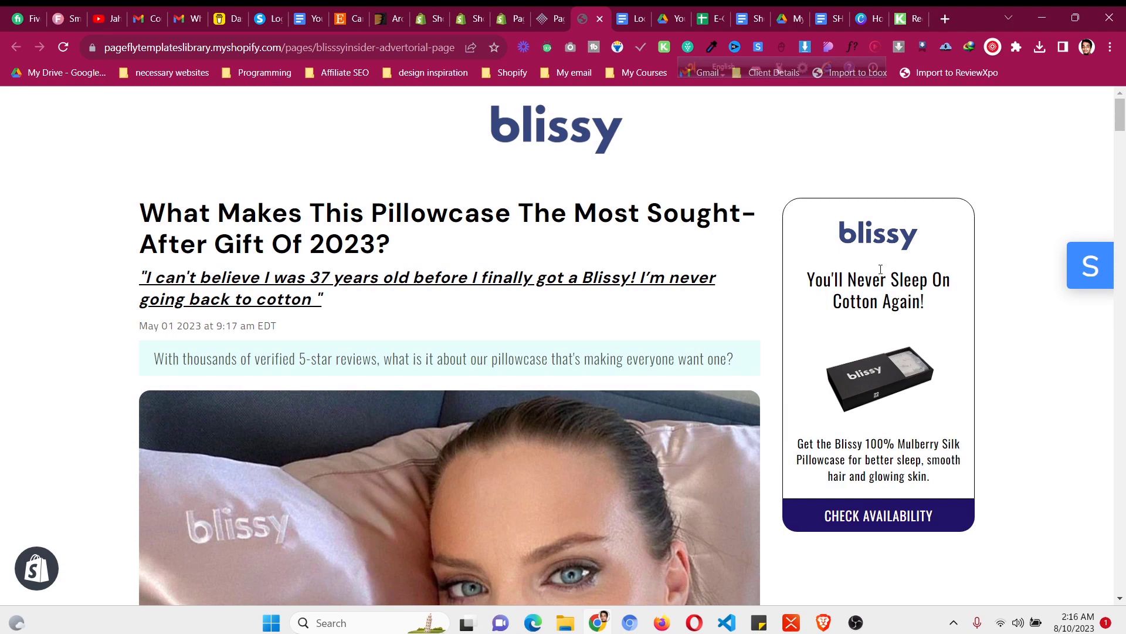
{"action": "left_click", "coordinate": [565, 13]}
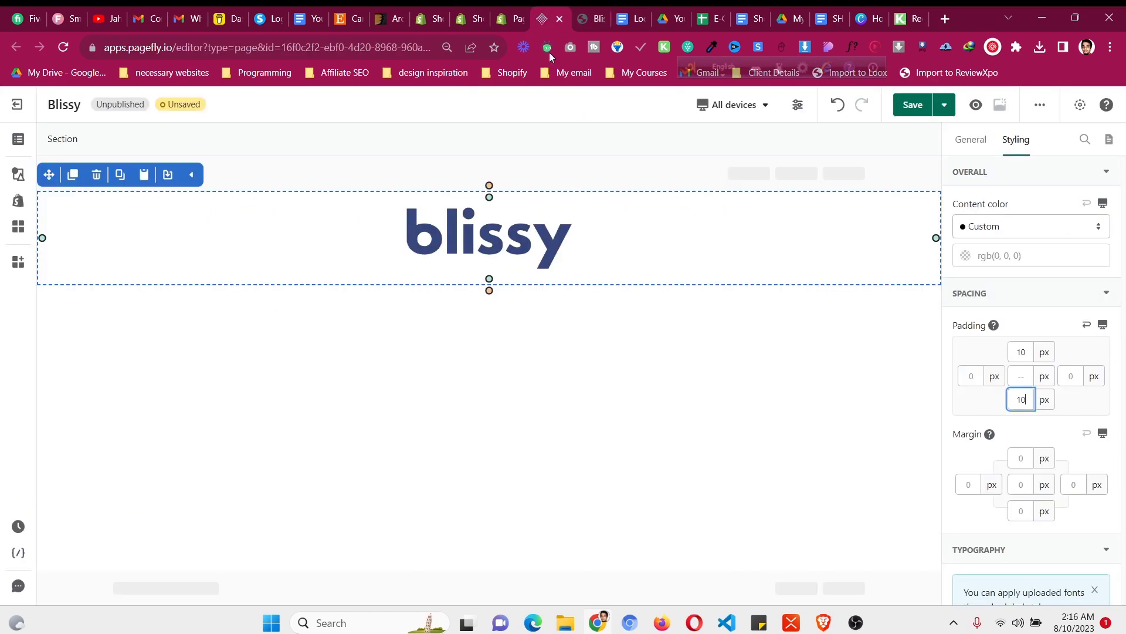
Add a two-column layout row directly below the logo section
{"action": "left_click", "coordinate": [18, 174]}
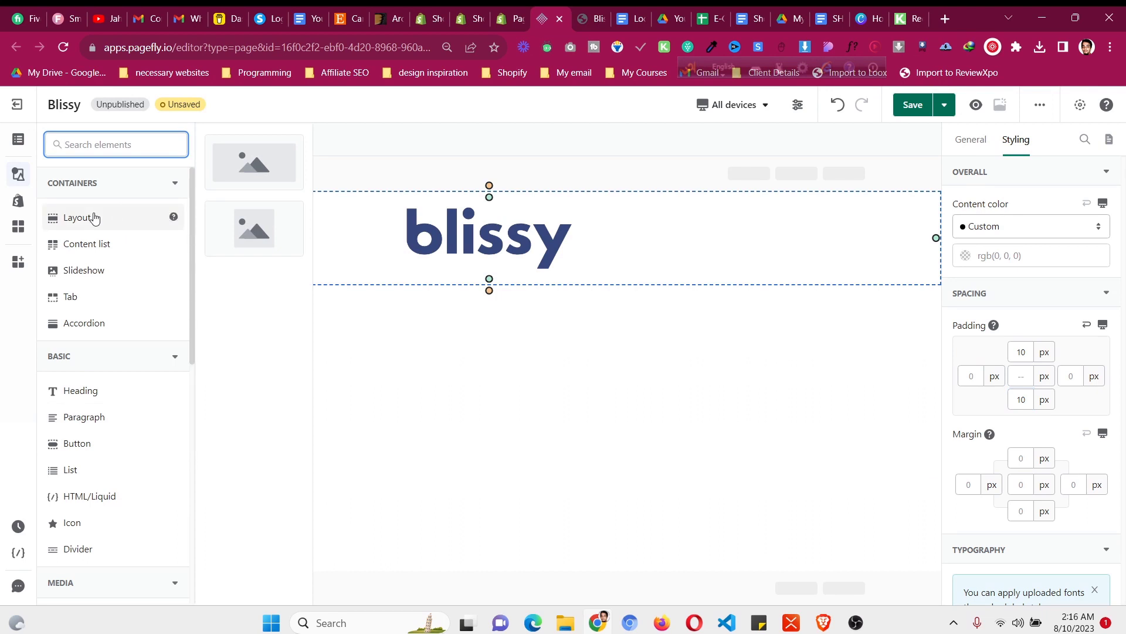
{"action": "mouse_move", "coordinate": [93, 218]}
{"action": "left_click_drag", "start_coordinate": [261, 222], "coordinate": [598, 292]}
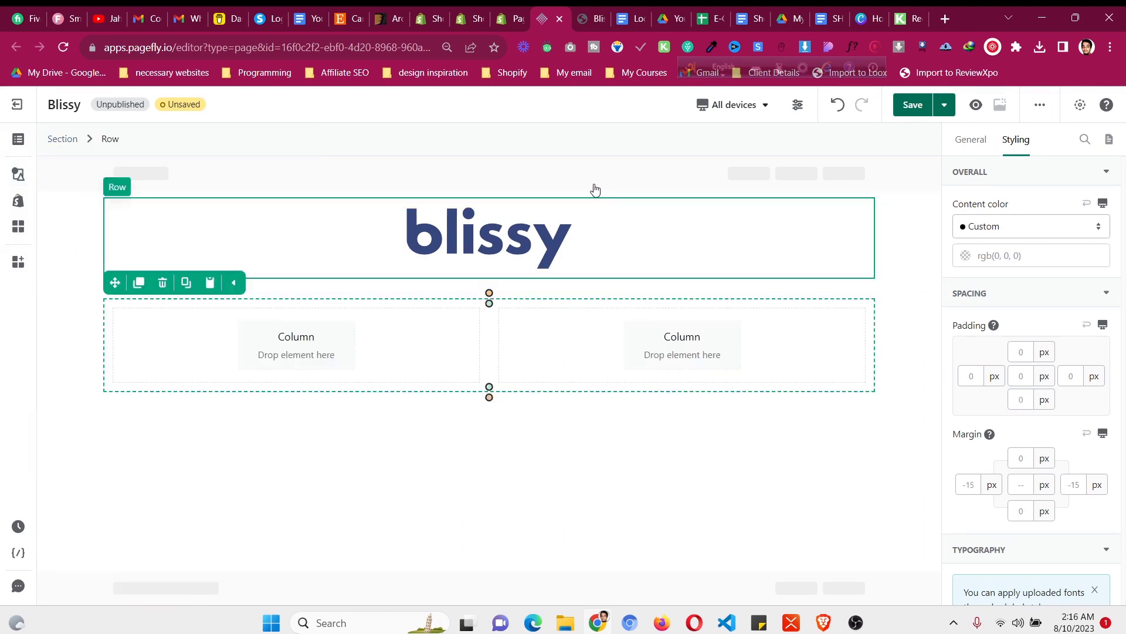
Inspect the fonts of the headline and the italic subheadline on the reference page with WhatFont
{"action": "left_click", "coordinate": [594, 19]}
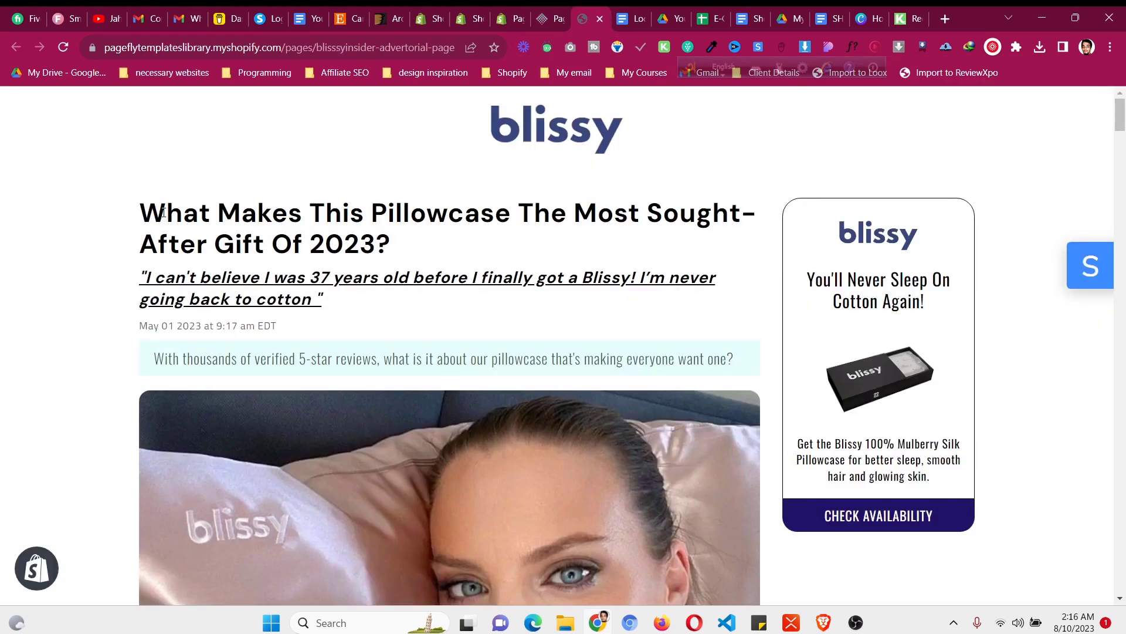
{"action": "left_click_drag", "start_coordinate": [161, 213], "coordinate": [410, 247]}
{"action": "right_click", "coordinate": [313, 231]}
{"action": "left_click", "coordinate": [348, 224]}
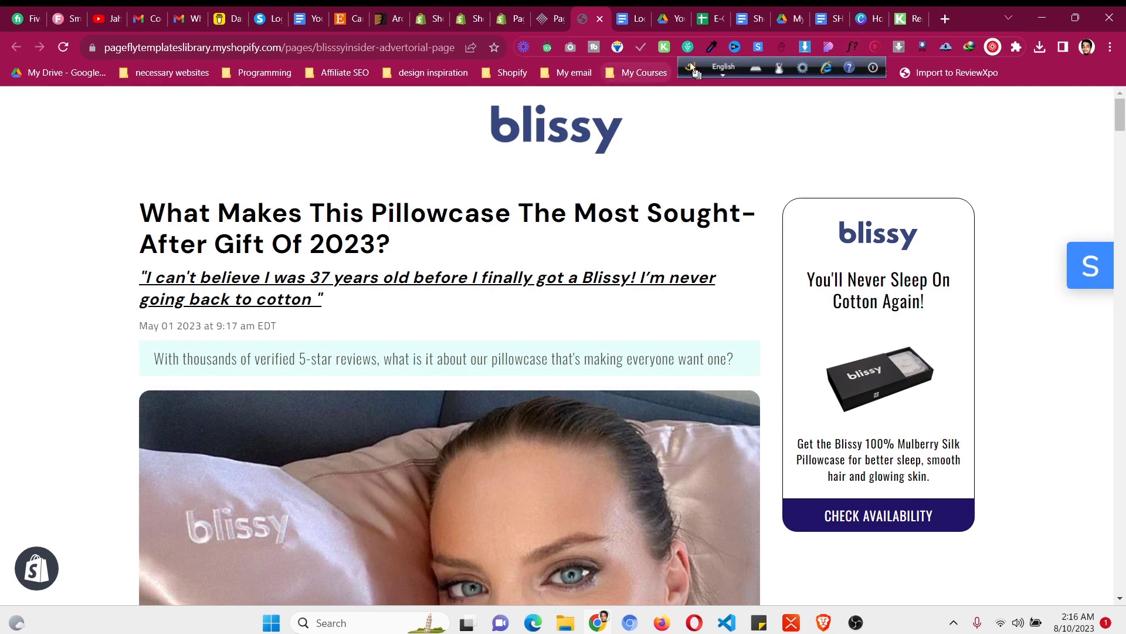
{"action": "left_click_drag", "start_coordinate": [692, 69], "coordinate": [807, 97]}
{"action": "left_click", "coordinate": [852, 47]}
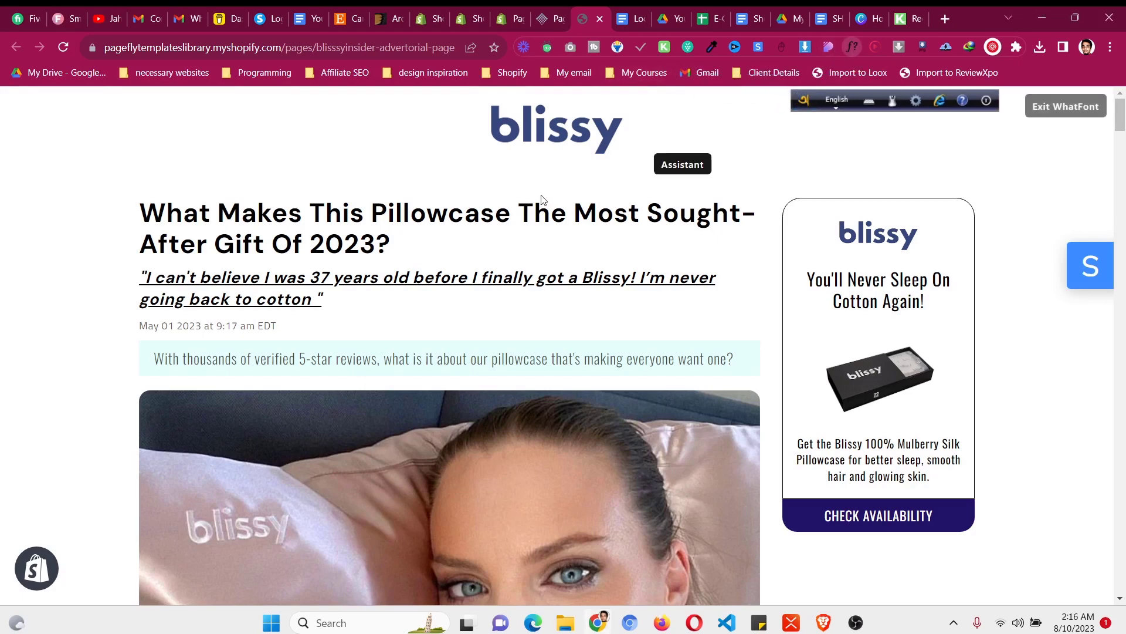
{"action": "left_click", "coordinate": [412, 213]}
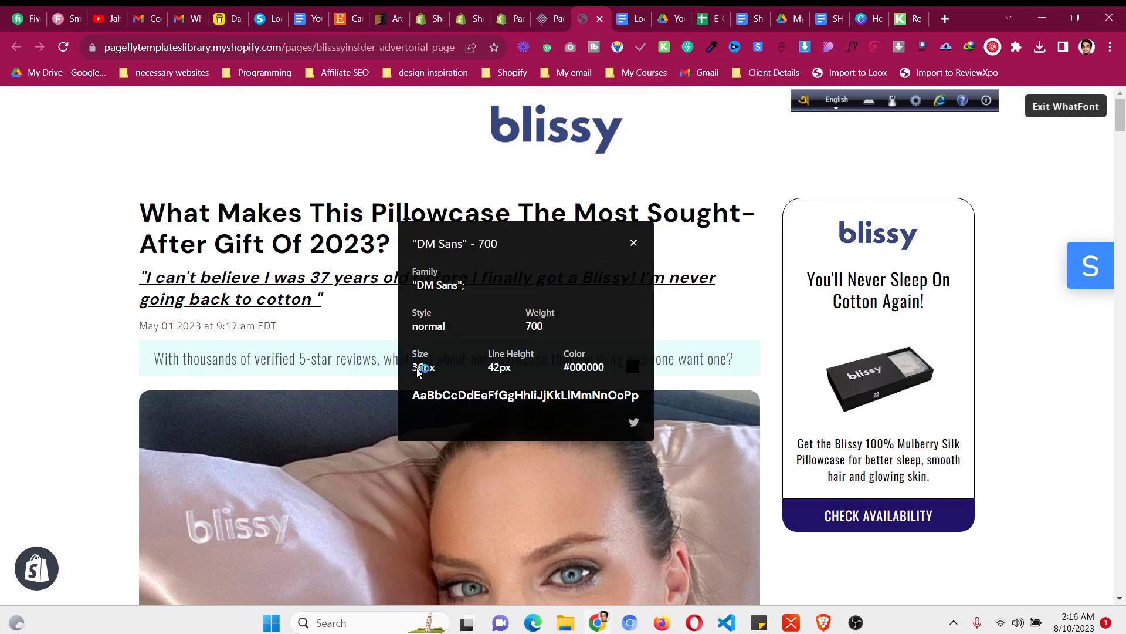
{"action": "left_click", "coordinate": [294, 282]}
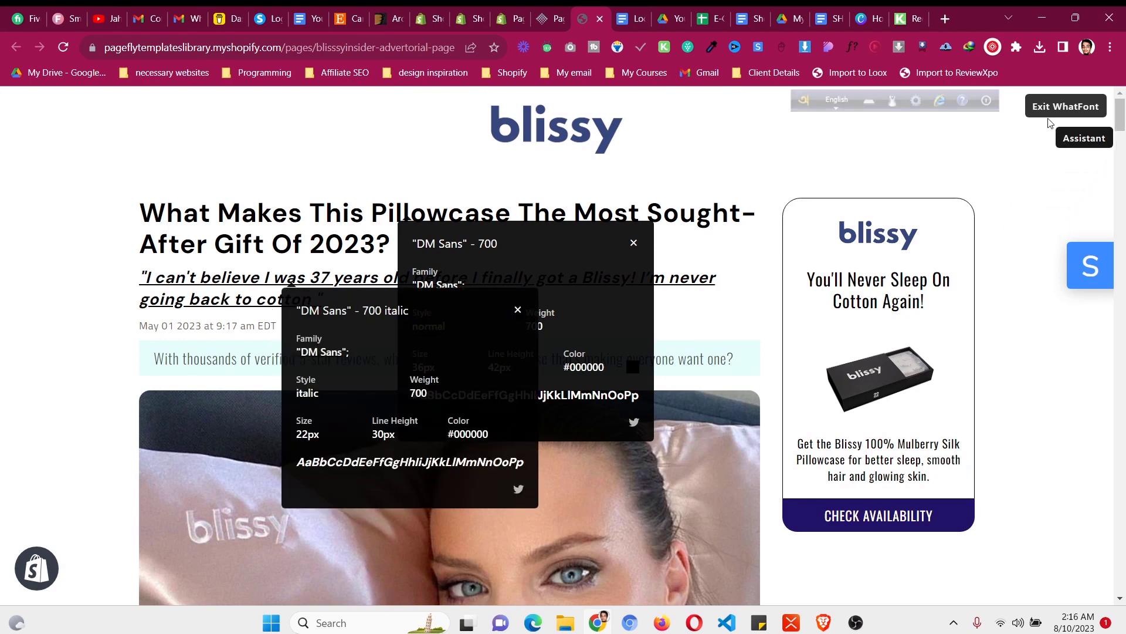
{"action": "left_click", "coordinate": [1059, 108]}
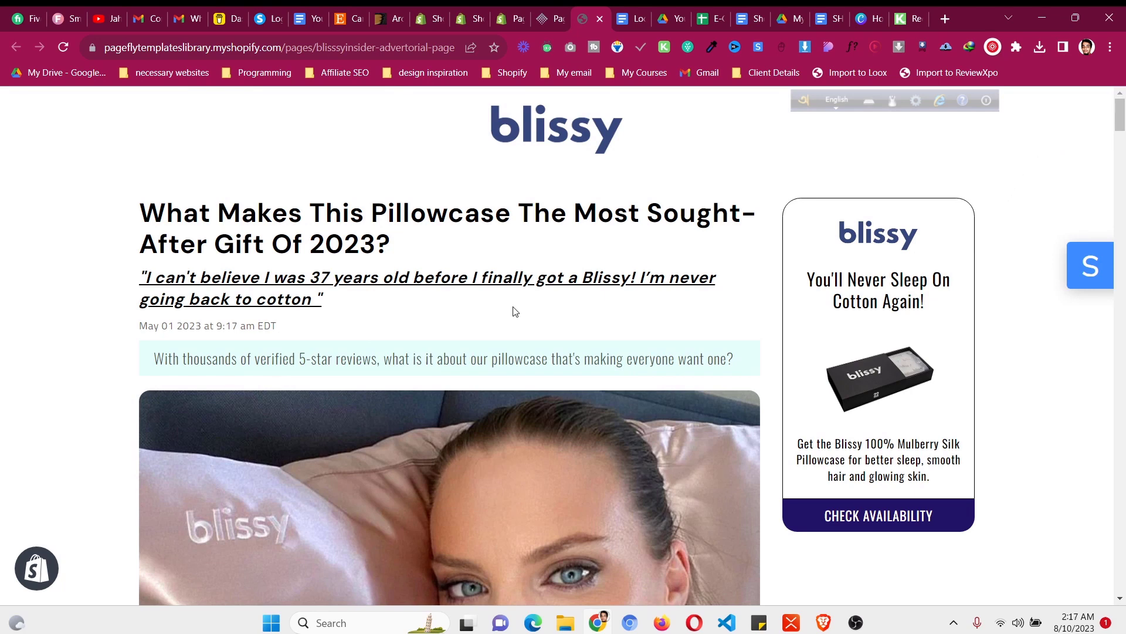
Resize the new row's columns to match the reference page, widening the first column to about two thirds of the row
{"action": "left_click", "coordinate": [532, 14]}
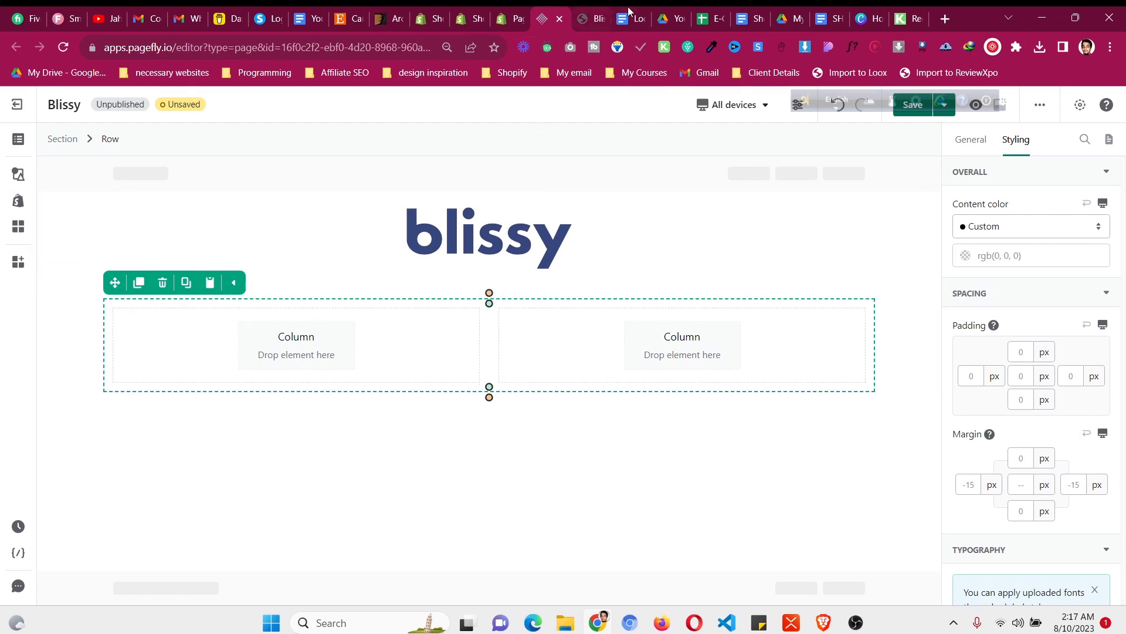
{"action": "left_click", "coordinate": [610, 11]}
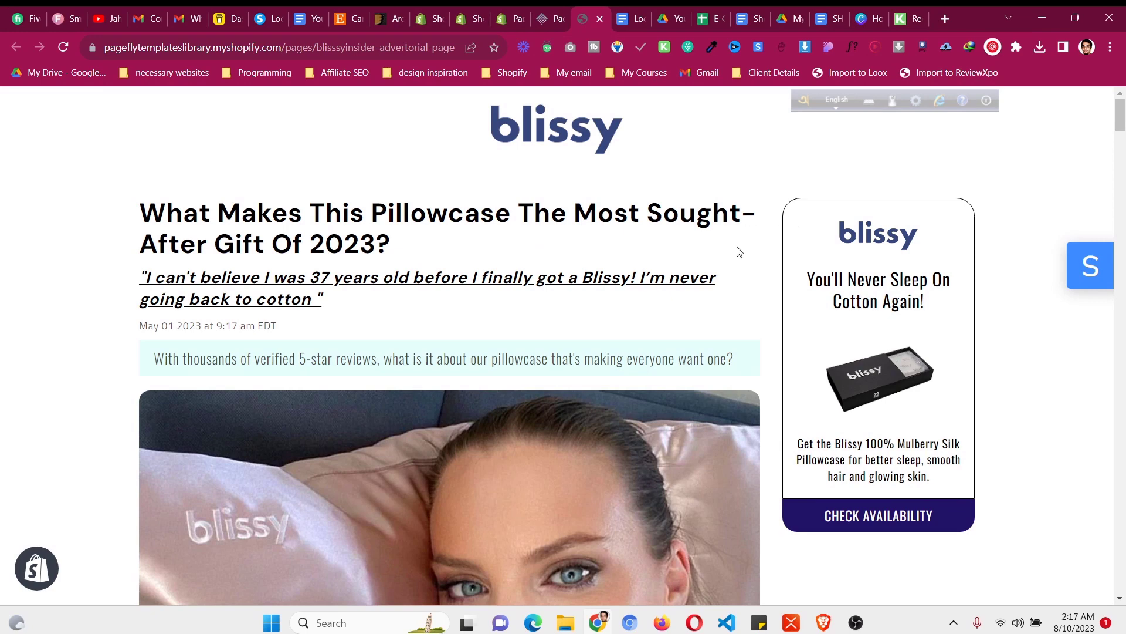
{"action": "left_click", "coordinate": [553, 19]}
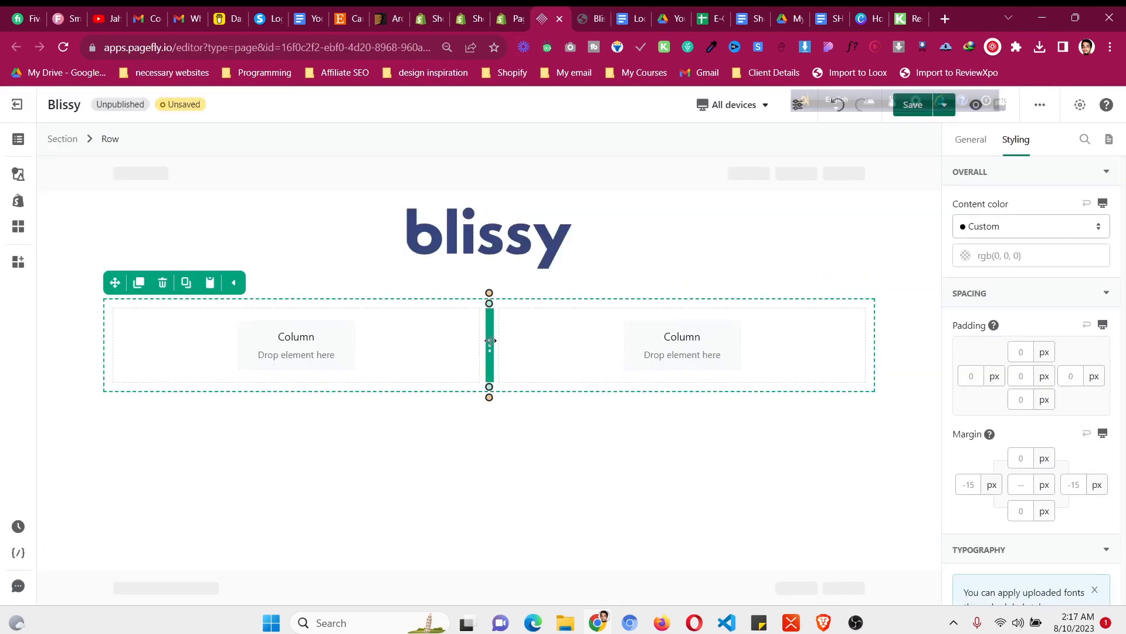
{"action": "left_click_drag", "start_coordinate": [499, 339], "coordinate": [636, 344]}
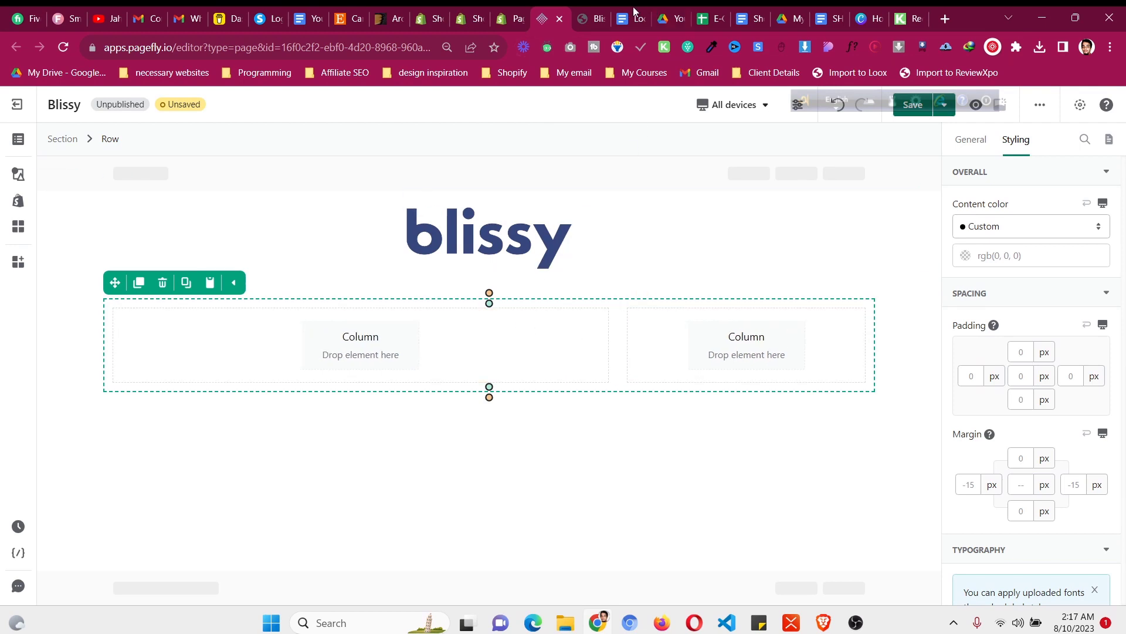
{"action": "left_click", "coordinate": [593, 7]}
{"action": "left_click", "coordinate": [546, 18]}
Place a plain heading element in the wide column and set its HTML tag to H1
{"action": "left_click", "coordinate": [17, 174]}
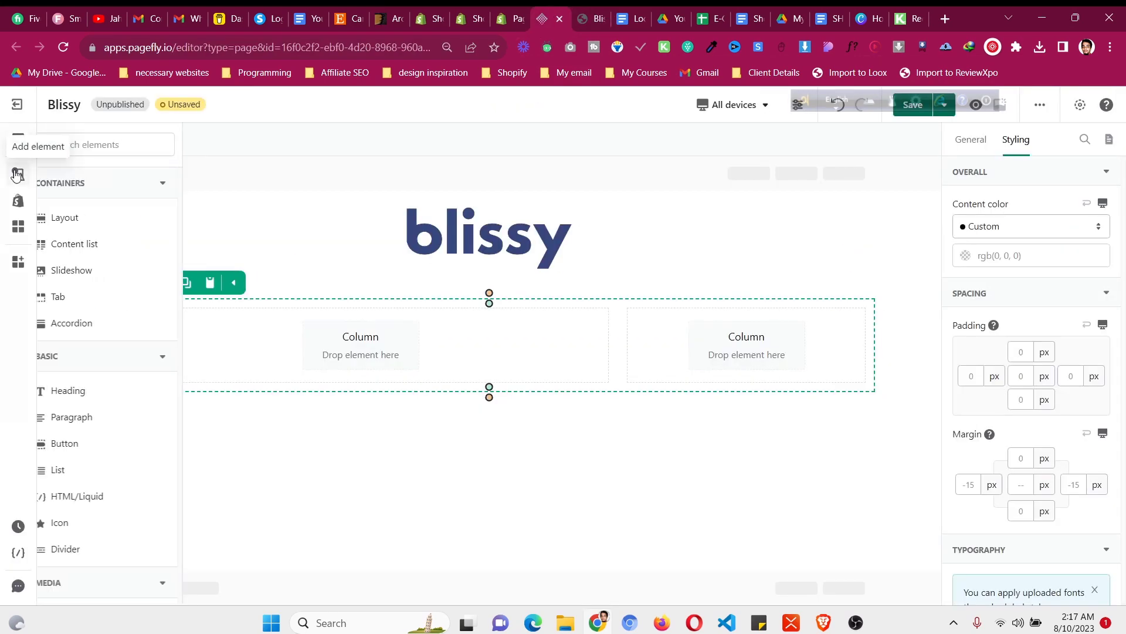
{"action": "mouse_move", "coordinate": [83, 398]}
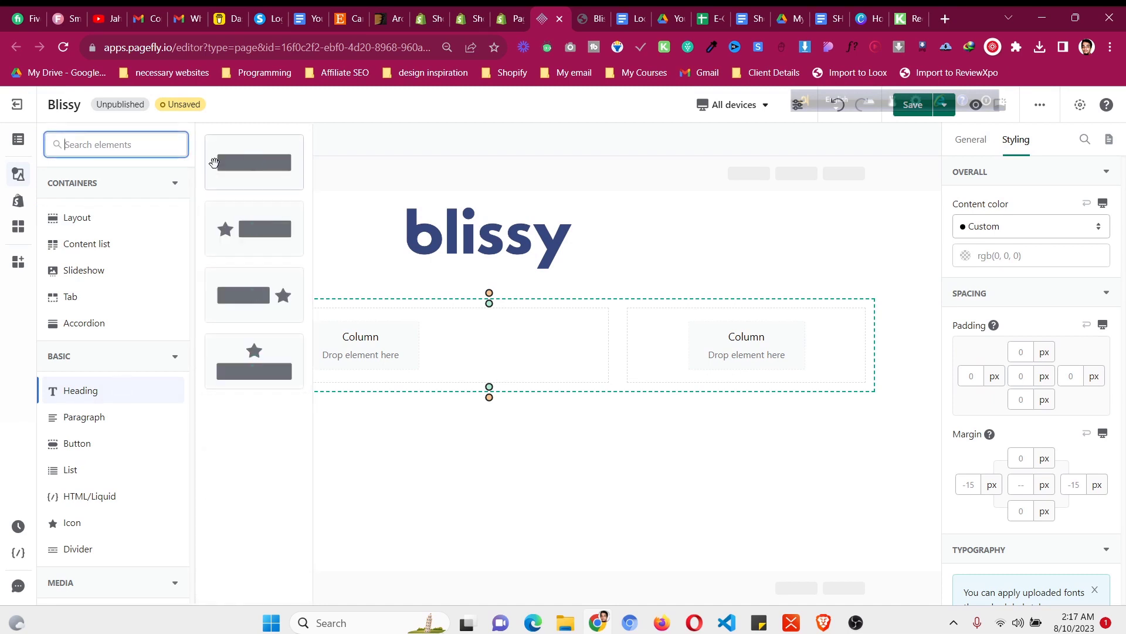
{"action": "left_click_drag", "start_coordinate": [236, 154], "coordinate": [366, 348]}
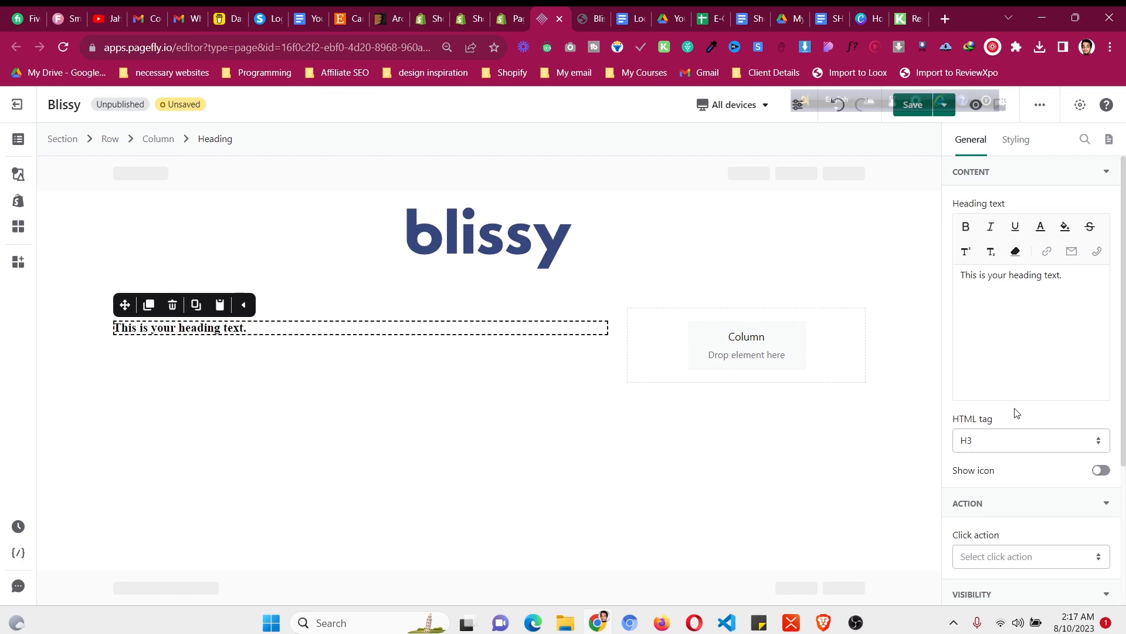
{"action": "left_click", "coordinate": [1022, 441]}
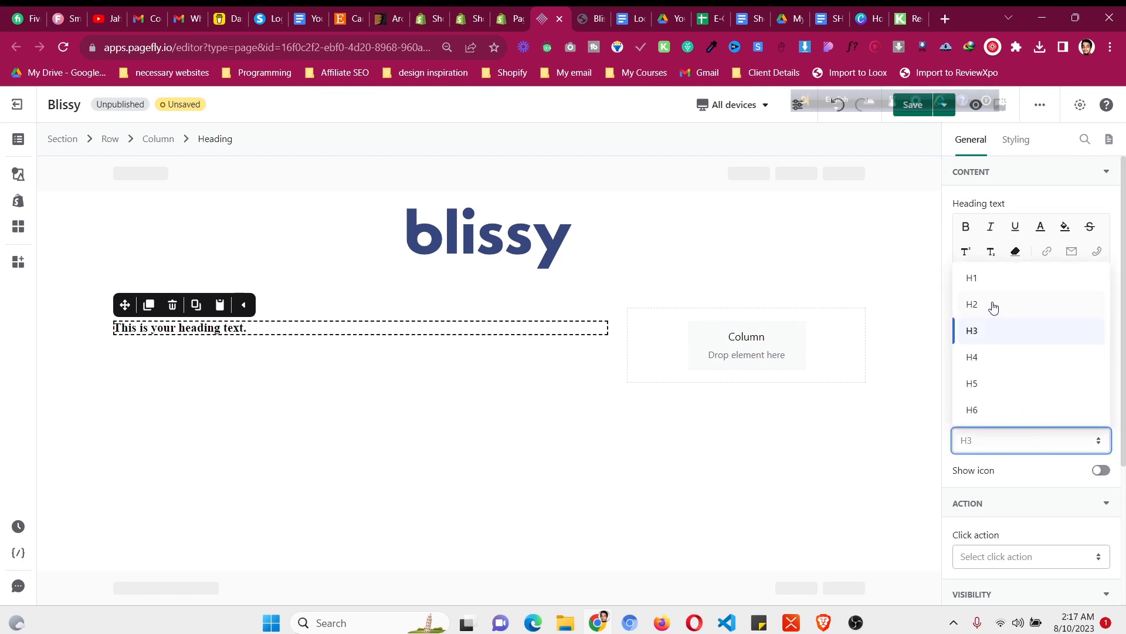
{"action": "left_click", "coordinate": [995, 277]}
Replace the heading's placeholder text with "What Makes This Pillowcase The Most Sought-After Gift Of 2023?" copied from the reference page
{"action": "left_click", "coordinate": [590, 18]}
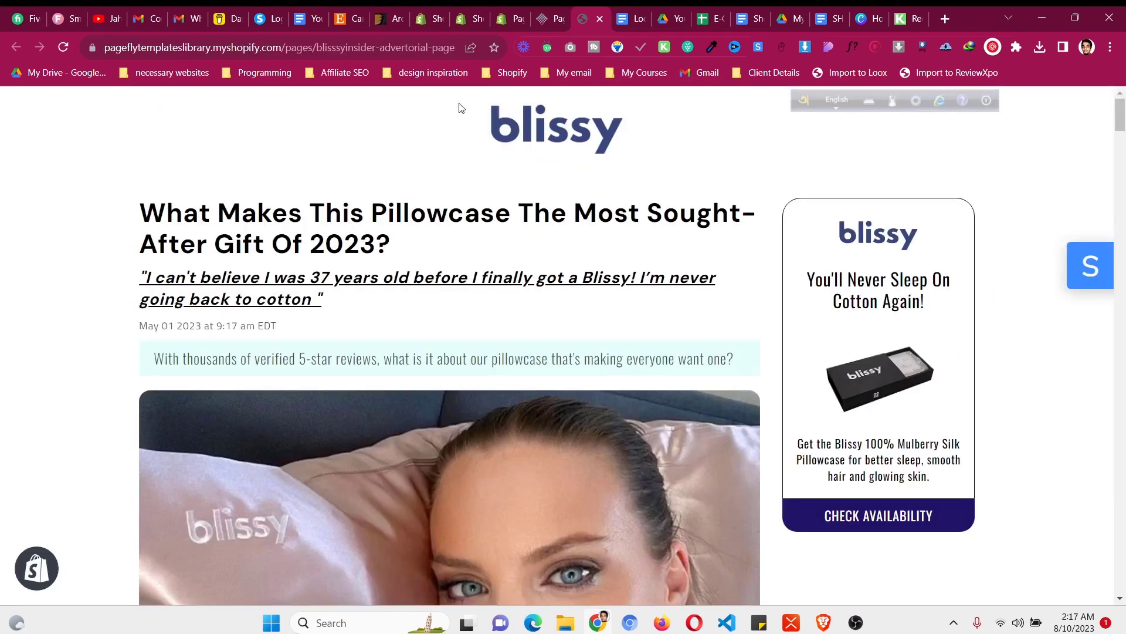
{"action": "left_click_drag", "start_coordinate": [140, 211], "coordinate": [402, 253]}
{"action": "key", "text": "ctrl+c"}
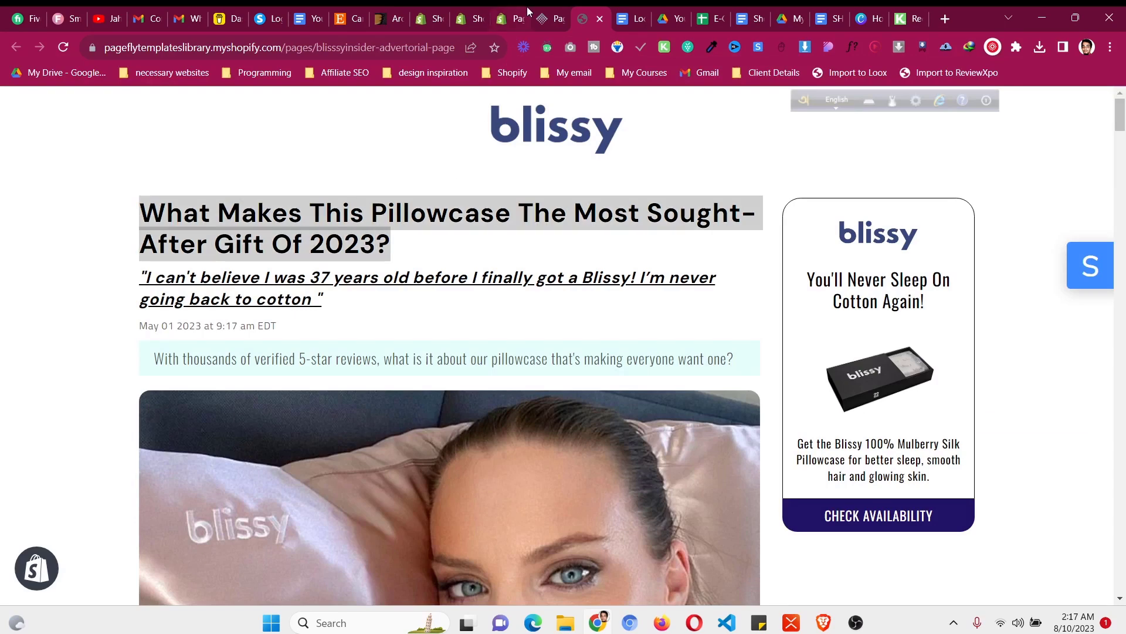
{"action": "left_click", "coordinate": [543, 20]}
{"action": "left_click_drag", "start_coordinate": [1076, 288], "coordinate": [1046, 197]}
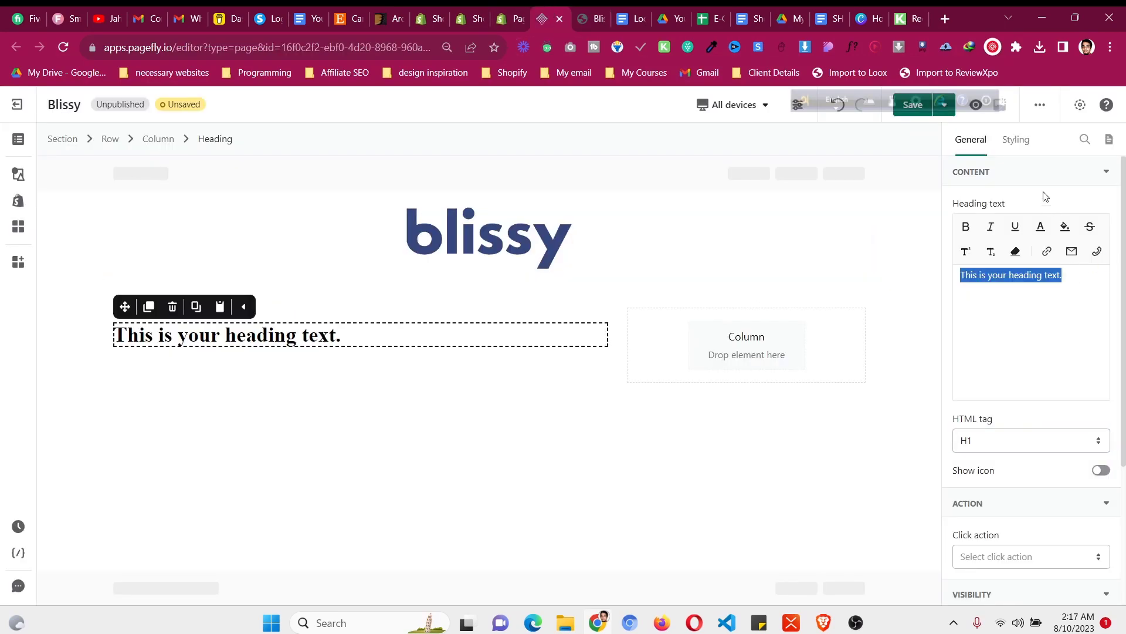
{"action": "key", "text": "ctrl+v"}
Set the heading's margin to 0 px on all sides
{"action": "left_click", "coordinate": [1016, 139]}
{"action": "scroll", "coordinate": [1009, 354], "scroll_direction": "down", "scroll_amount": 3}
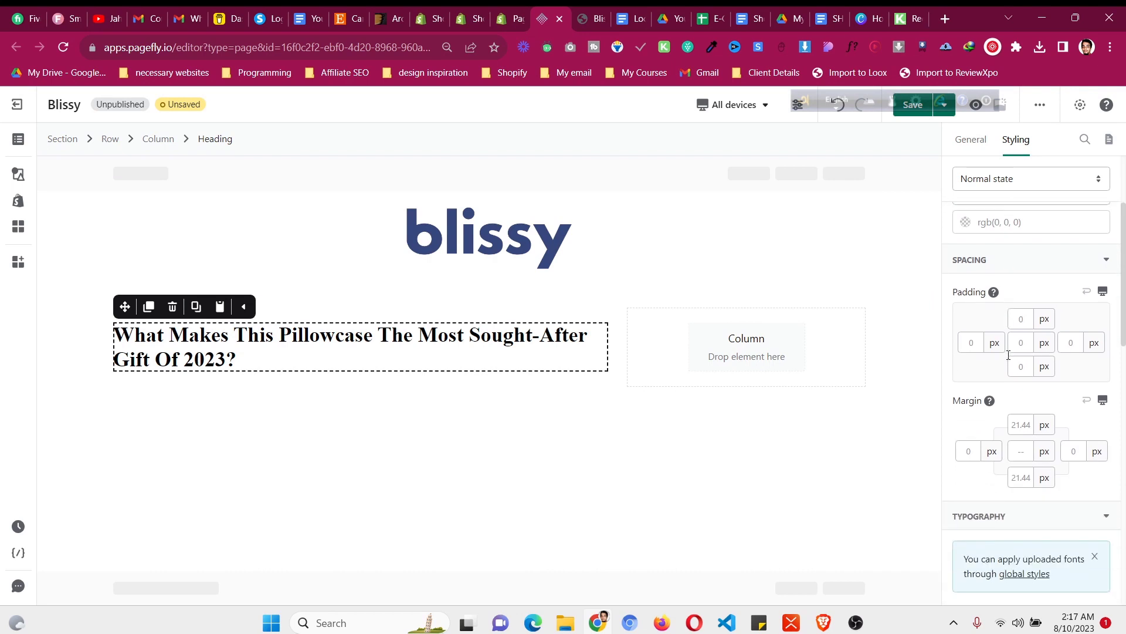
{"action": "scroll", "coordinate": [1009, 354], "scroll_direction": "down", "scroll_amount": 1}
{"action": "left_click", "coordinate": [1022, 378]}
{"action": "type", "text": "0"}
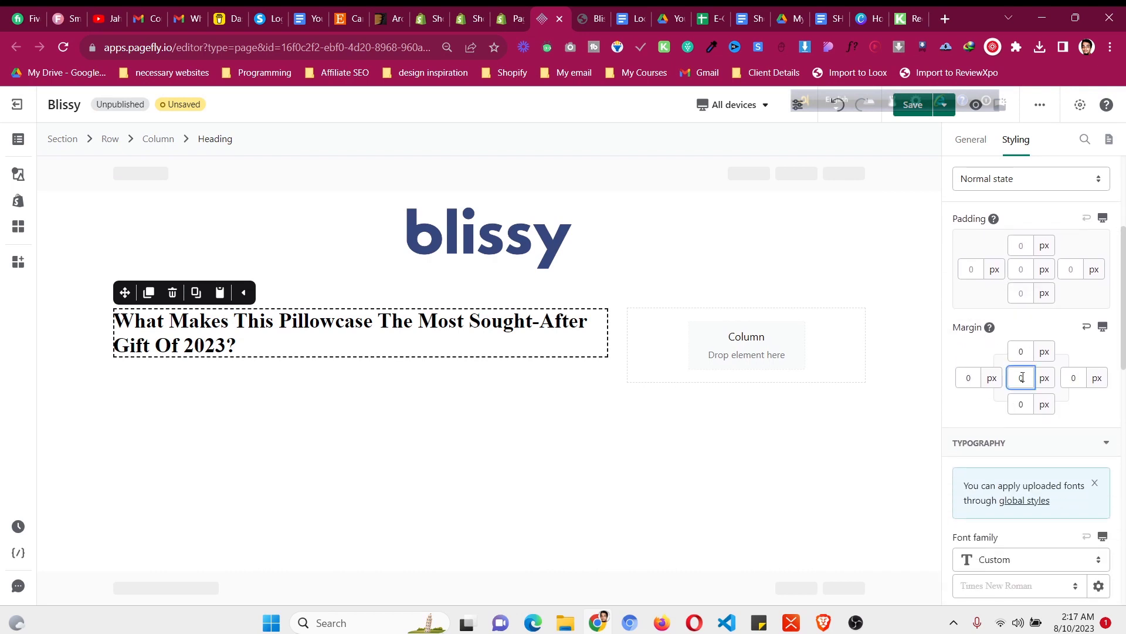
Check the font manager's Google fonts for Poppins by filtering for "pop", leaving the font selection as it is
{"action": "scroll", "coordinate": [1023, 467], "scroll_direction": "down", "scroll_amount": 3}
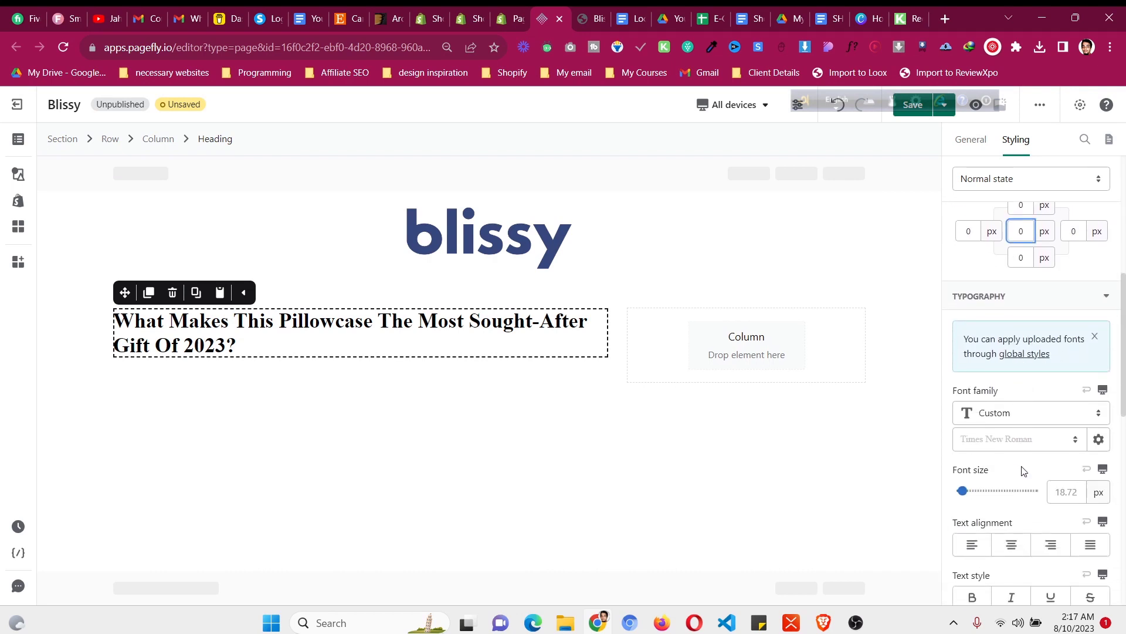
{"action": "left_click", "coordinate": [1099, 439]}
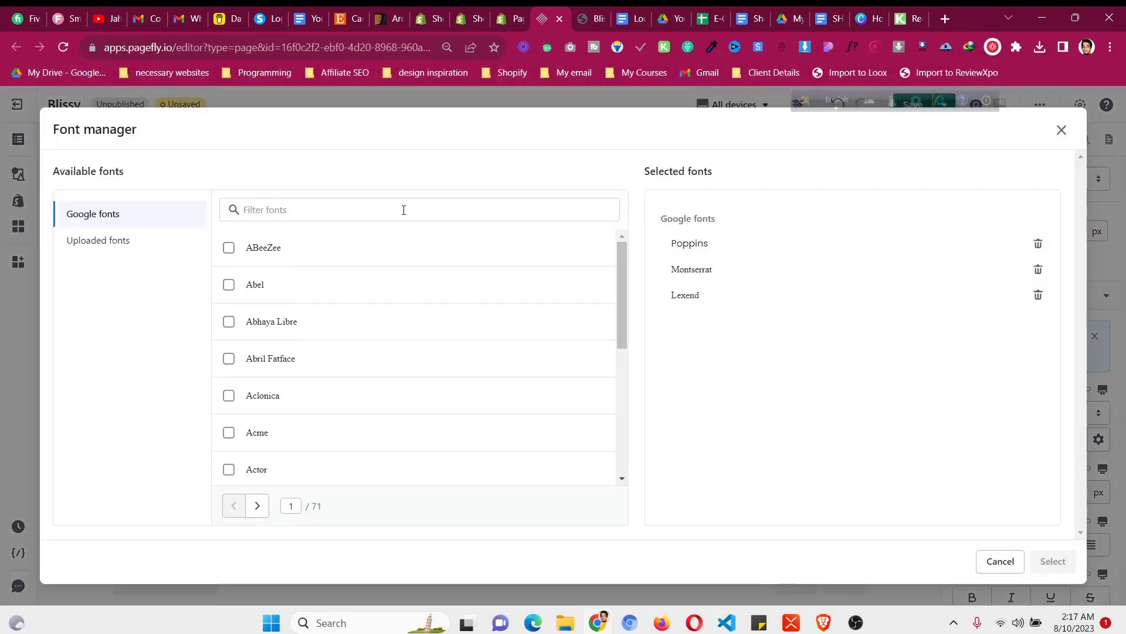
{"action": "type", "text": "pop"}
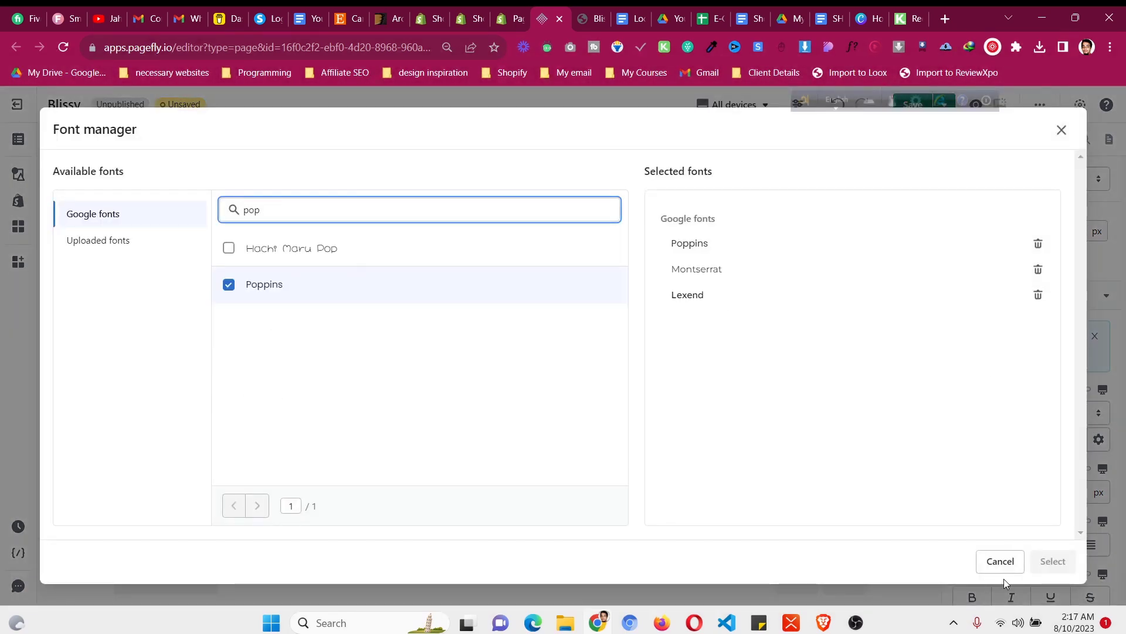
{"action": "left_click", "coordinate": [1001, 562]}
Set the heading's font family to Poppins with a Semi Bold font weight
{"action": "left_click", "coordinate": [986, 440]}
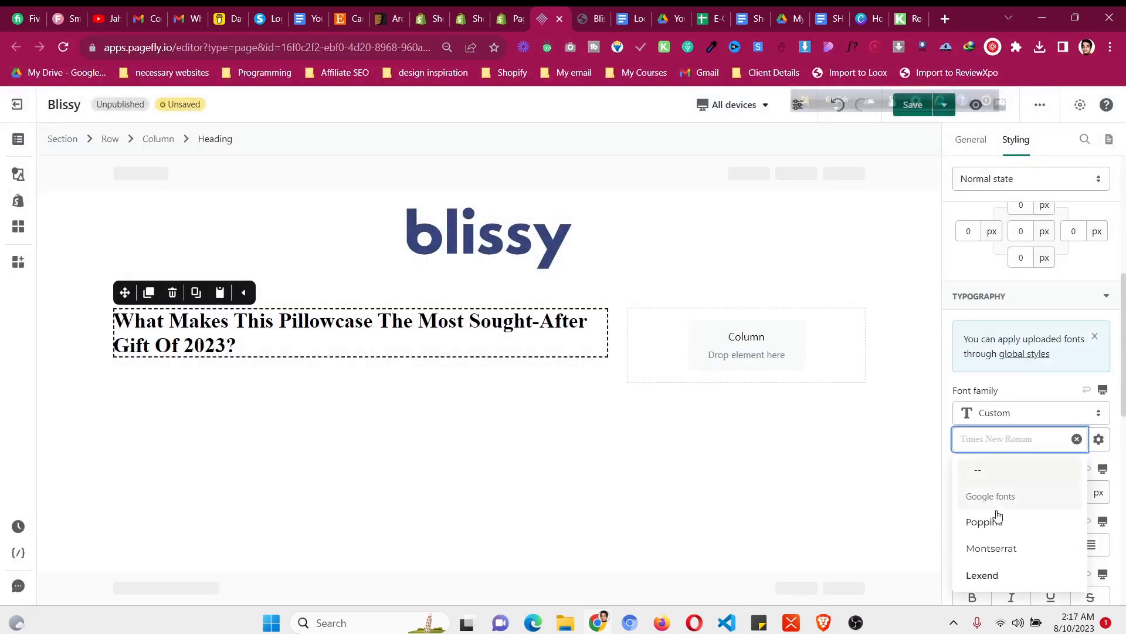
{"action": "left_click", "coordinate": [986, 522]}
{"action": "left_click", "coordinate": [600, 13]}
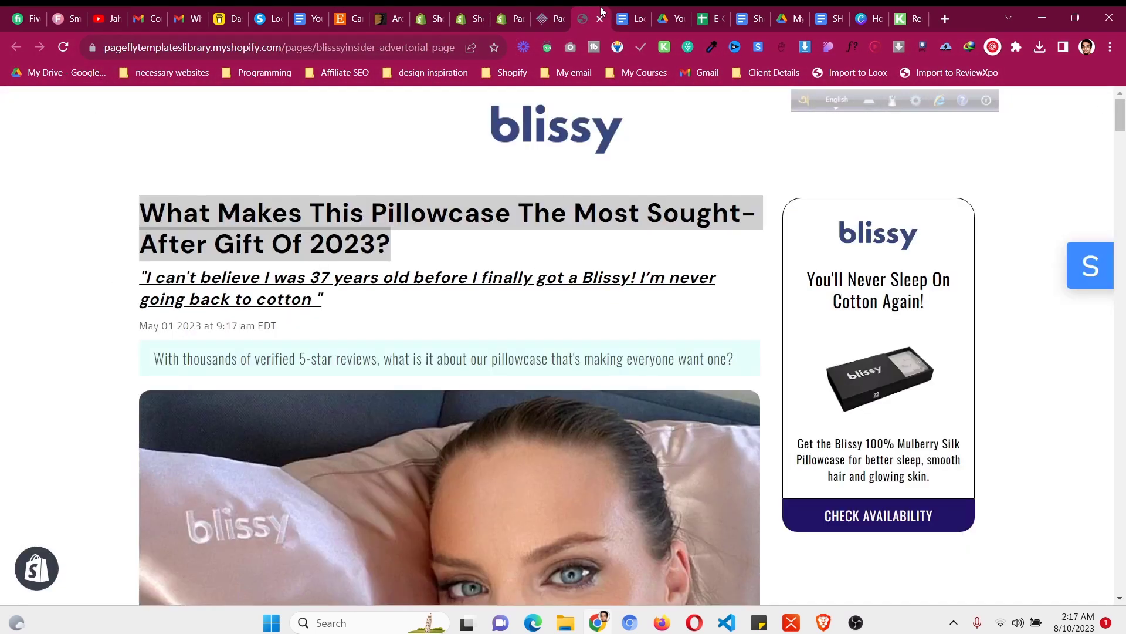
{"action": "left_click", "coordinate": [550, 18]}
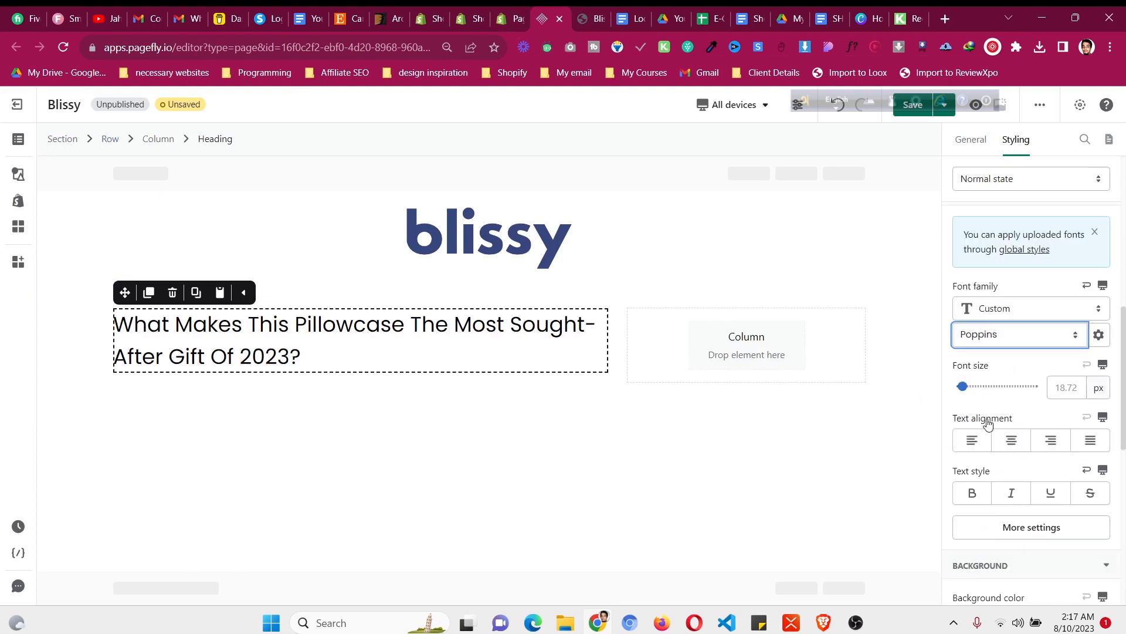
{"action": "scroll", "coordinate": [1024, 405], "scroll_direction": "down", "scroll_amount": 1}
{"action": "left_click", "coordinate": [1032, 485]}
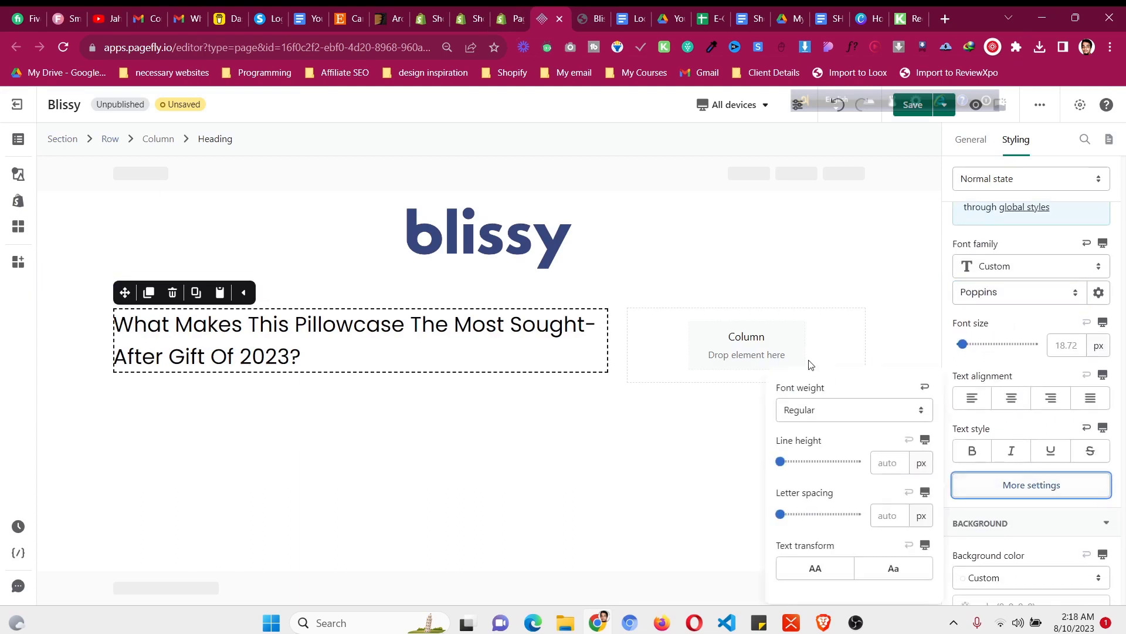
{"action": "left_click", "coordinate": [819, 410]}
{"action": "left_click", "coordinate": [832, 570]}
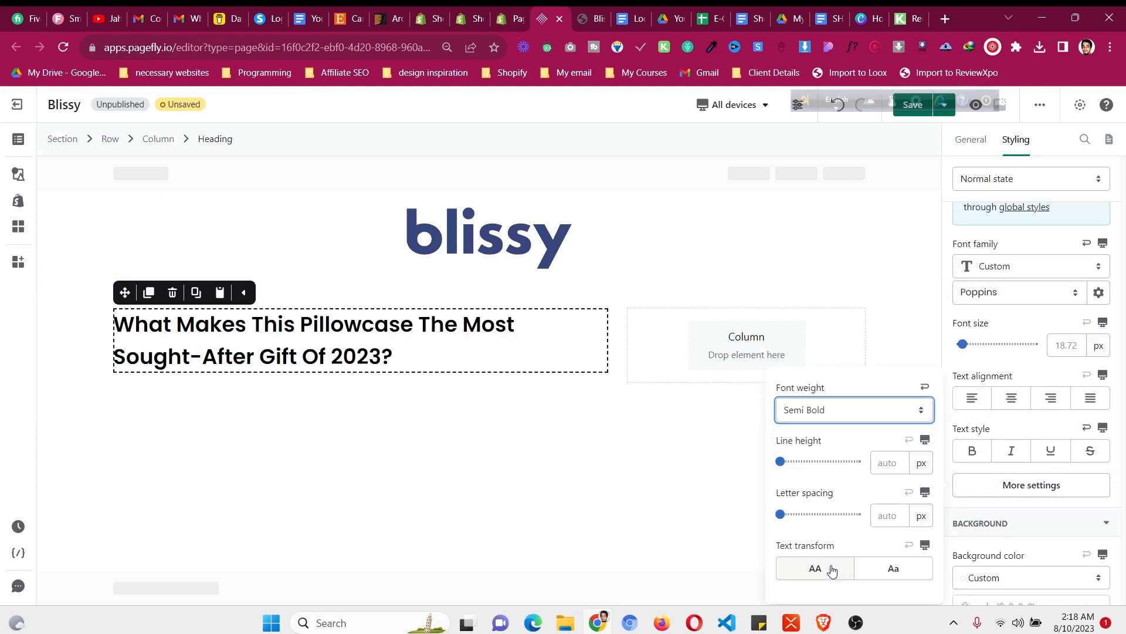
Adjust the heading's font size against the reference page, ending at 32 px
{"action": "left_click", "coordinate": [1070, 352]}
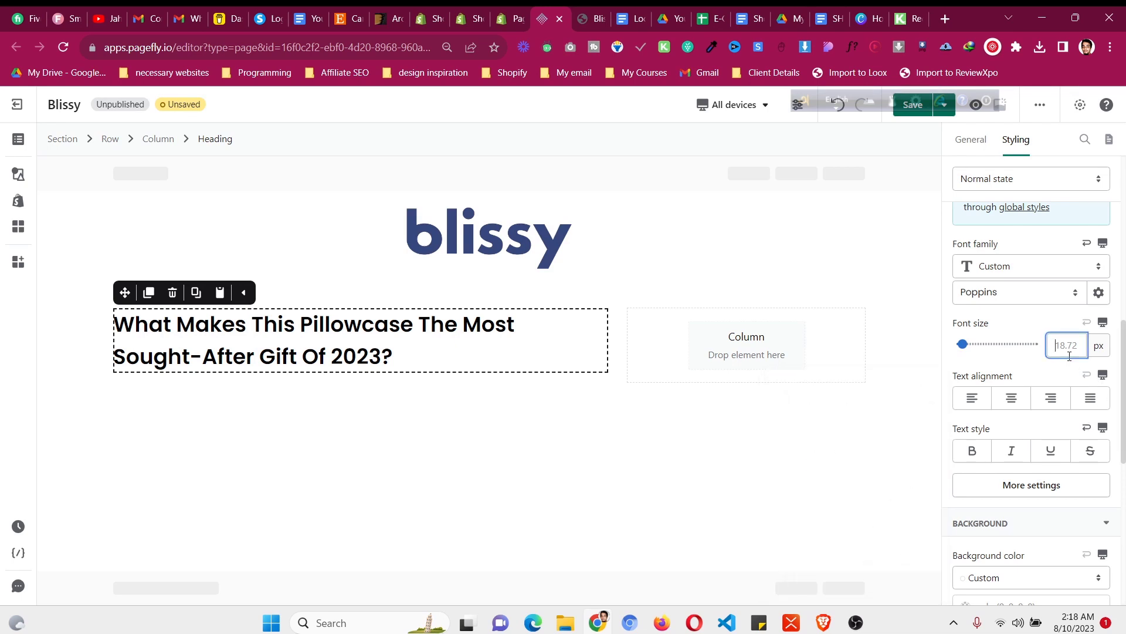
{"action": "type", "text": "35"}
{"action": "key", "text": "Up"}
{"action": "key", "text": "Up"}
{"action": "key", "text": "Up"}
{"action": "key", "text": "Up"}
{"action": "key", "text": "Up"}
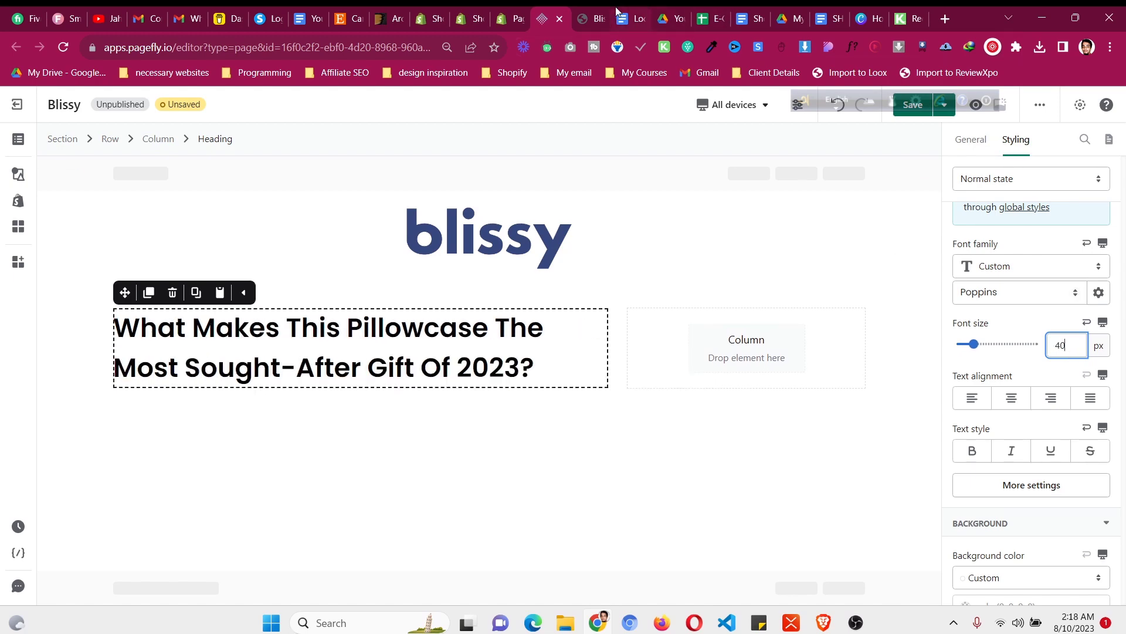
{"action": "left_click", "coordinate": [593, 16]}
{"action": "left_click", "coordinate": [544, 18]}
{"action": "key", "text": "Down"}
{"action": "key", "text": "Down"}
{"action": "key", "text": "Down"}
{"action": "key", "text": "Down"}
{"action": "key", "text": "Down"}
{"action": "key", "text": "Down"}
{"action": "key", "text": "Down"}
{"action": "key", "text": "Down"}
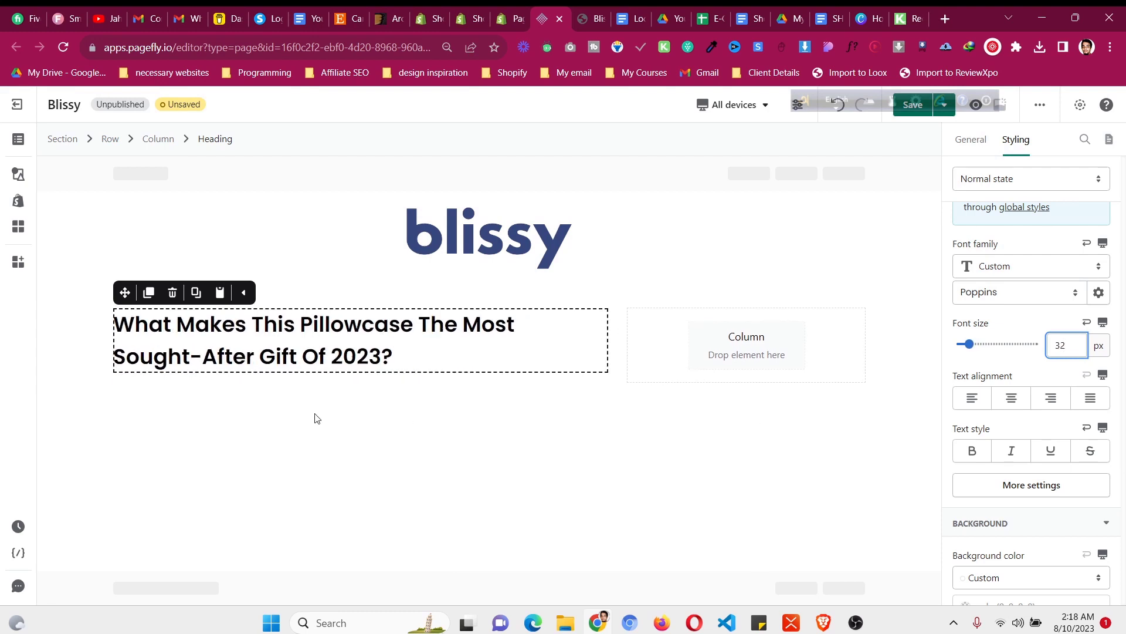
Set the heading's content color to black, rgb(0, 0, 0)
{"action": "scroll", "coordinate": [967, 367], "scroll_direction": "up", "scroll_amount": 8}
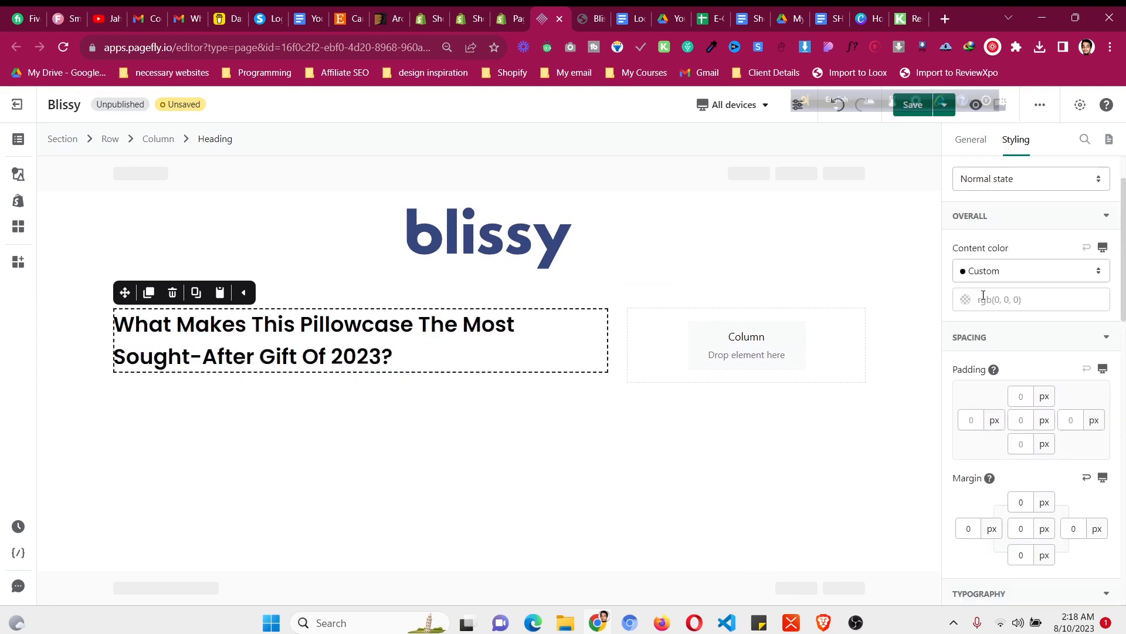
{"action": "left_click", "coordinate": [966, 368]}
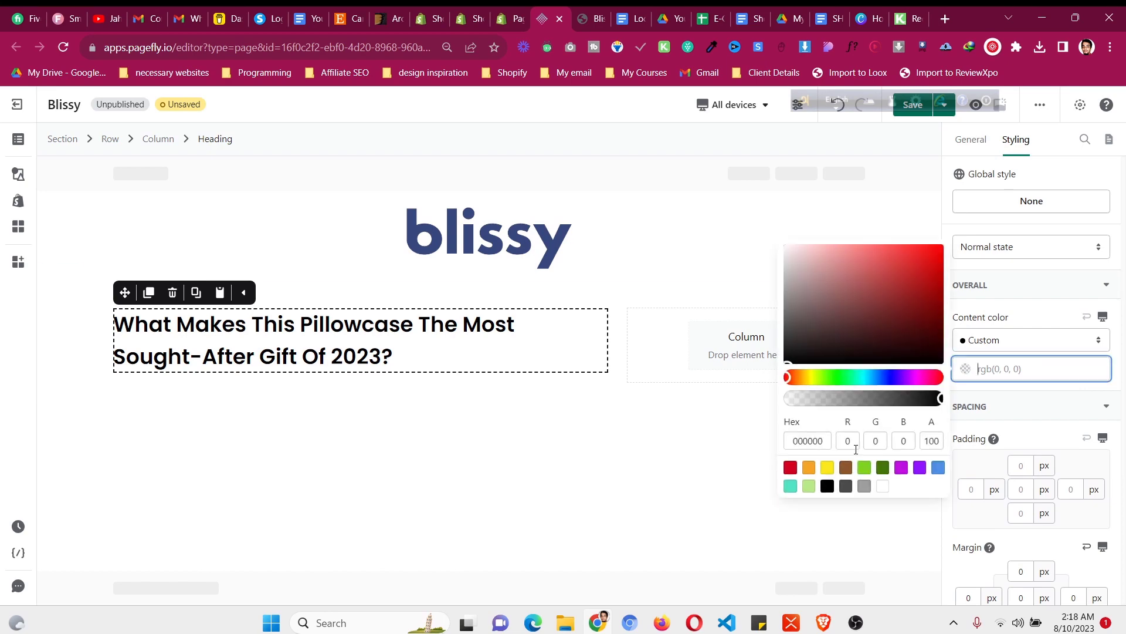
{"action": "left_click", "coordinate": [822, 487]}
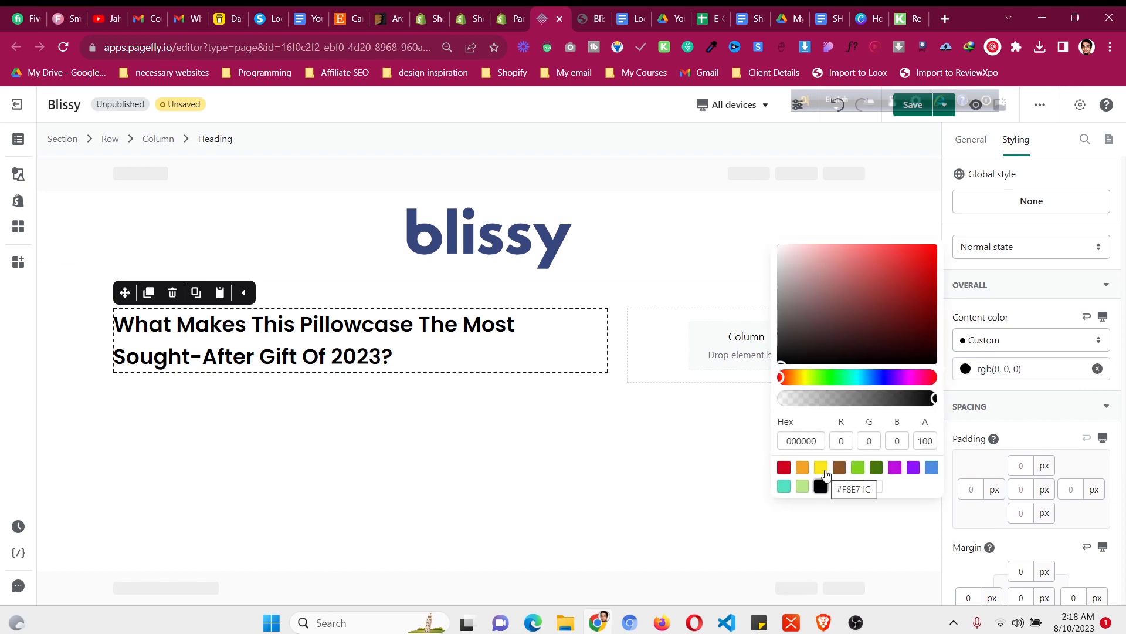
Copy the italic quote below the reference page's headline and add a basic paragraph element under the heading in the Blissy page
{"action": "left_click", "coordinate": [597, 13]}
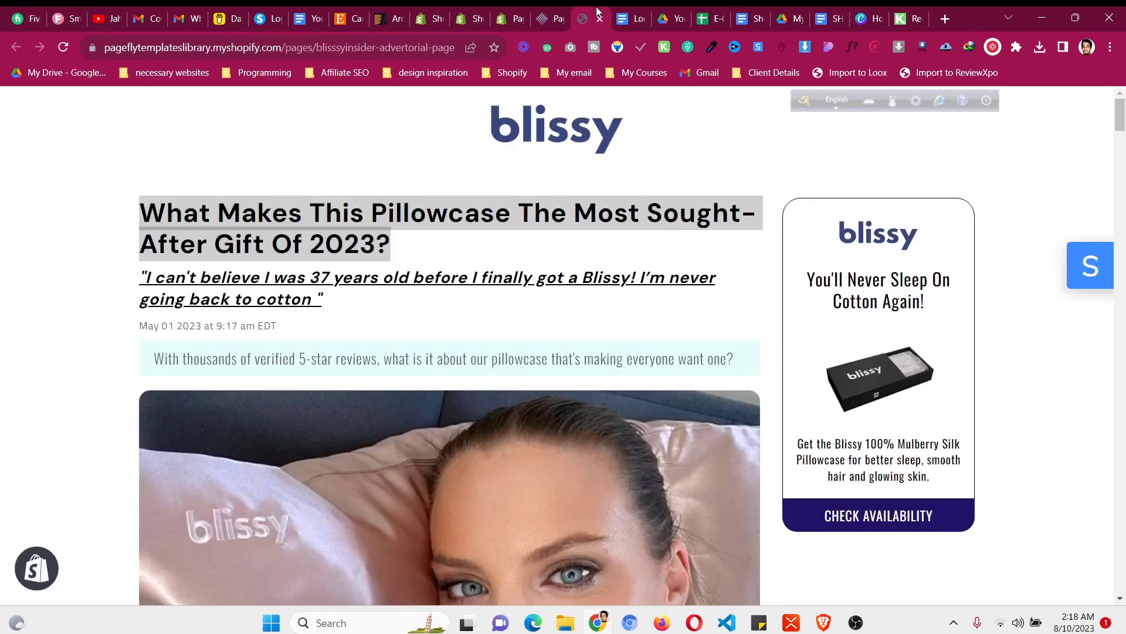
{"action": "left_click_drag", "start_coordinate": [139, 271], "coordinate": [347, 314]}
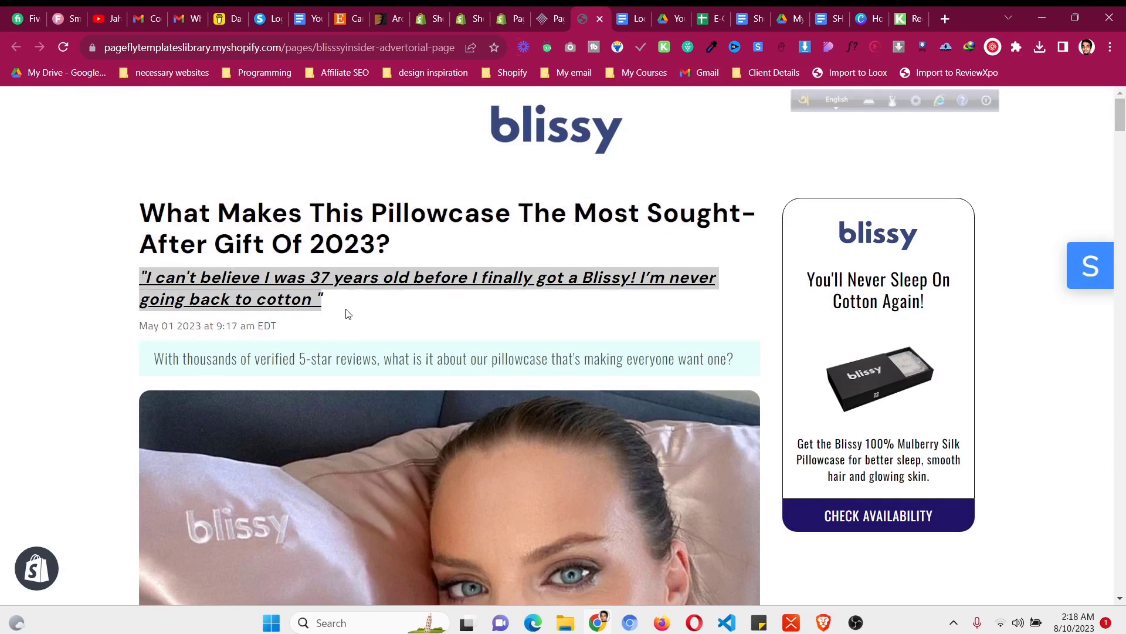
{"action": "left_click", "coordinate": [539, 13]}
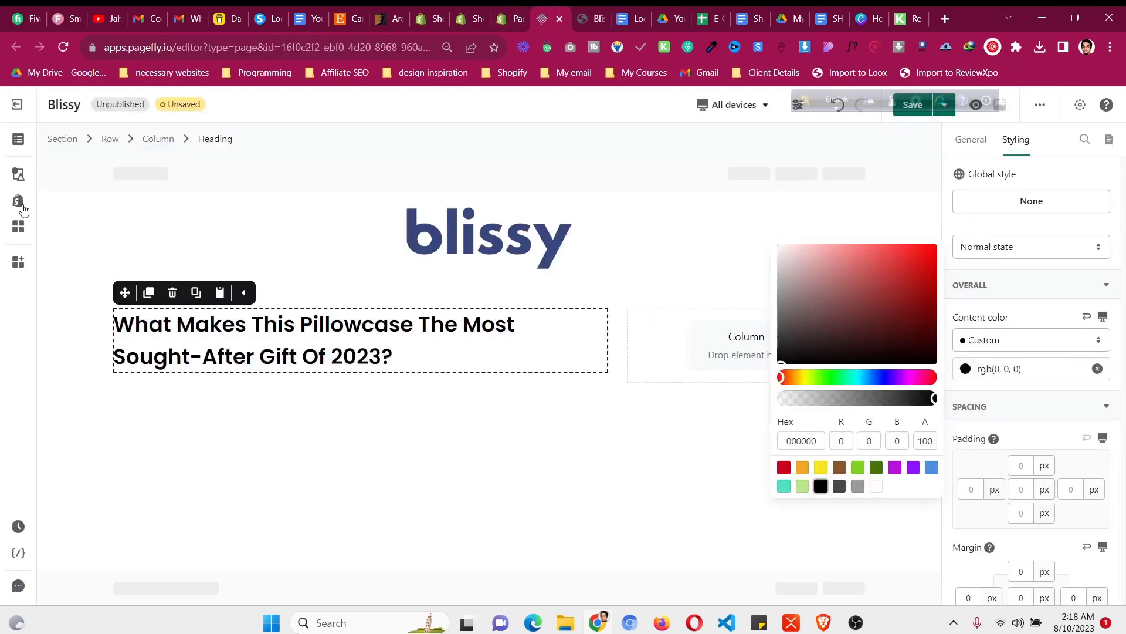
{"action": "left_click", "coordinate": [19, 176]}
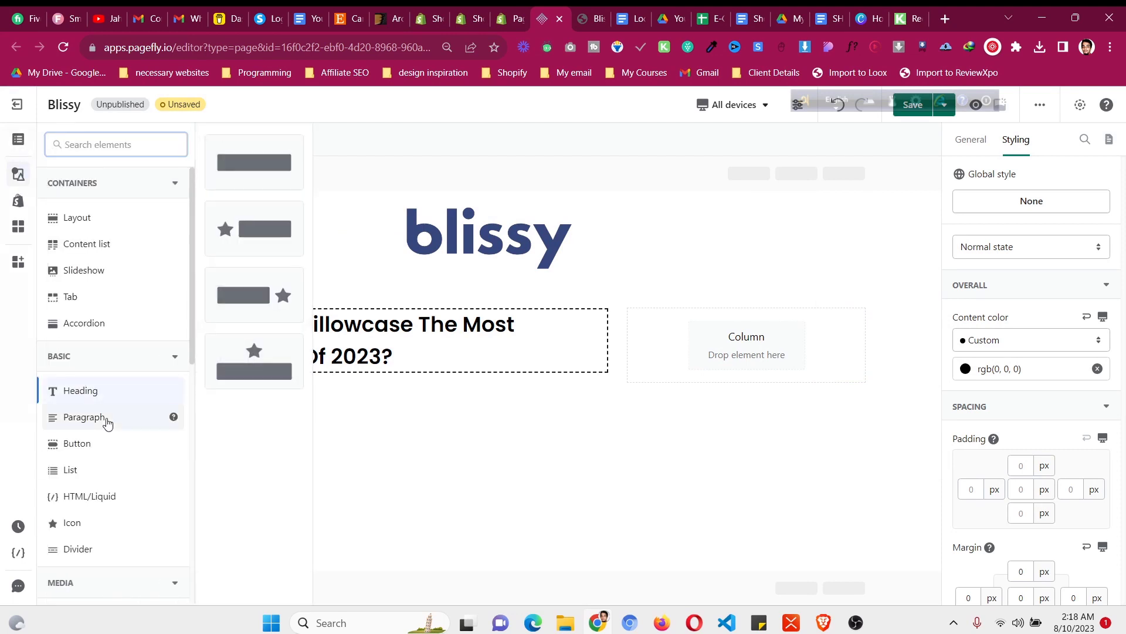
{"action": "left_click_drag", "start_coordinate": [223, 171], "coordinate": [354, 366]}
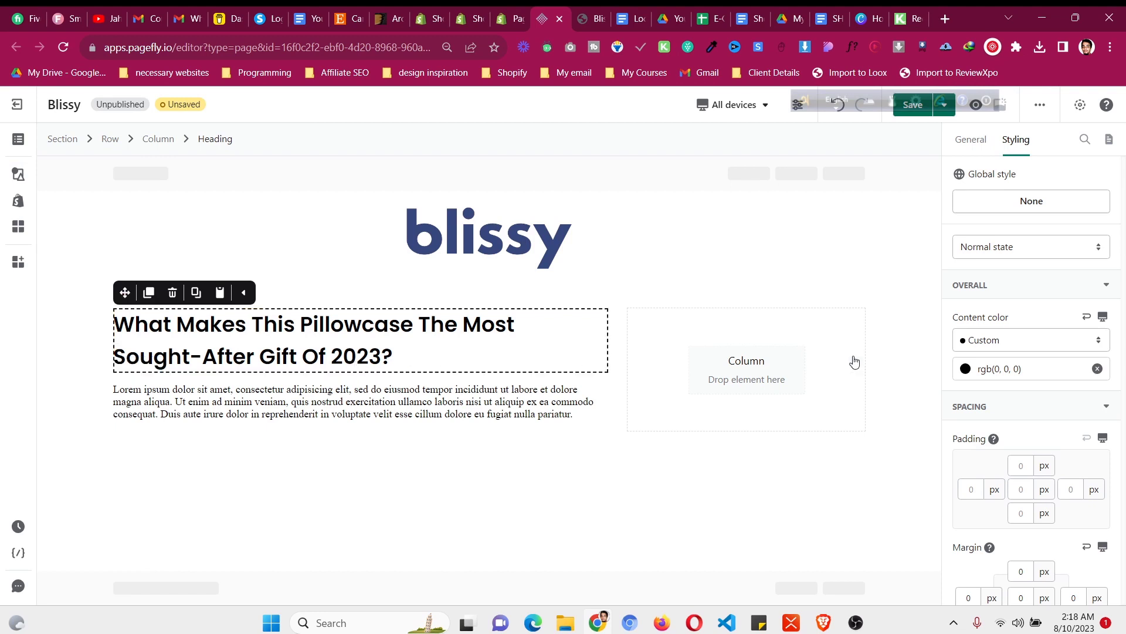
Replace the placeholder paragraph text with "I can't believe I was 37 years old before I finally got a Blissy! I'm never going back to cotton"
{"action": "left_click", "coordinate": [975, 144]}
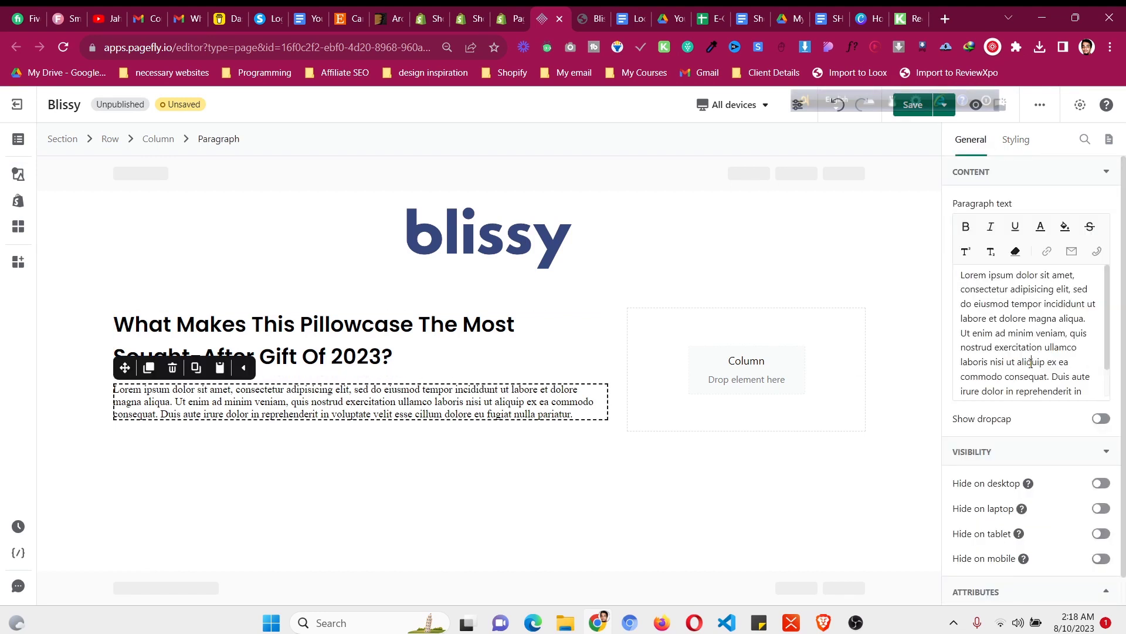
{"action": "key", "text": "ctrl+a"}
{"action": "type", "text": "\"I can't believe I was 37 years old before I finally got a Blissy! I'm never going back to cotton.\""}
Set the quote paragraph's margins to 0 px on all sides and its font family to Poppins
{"action": "left_click", "coordinate": [1020, 142]}
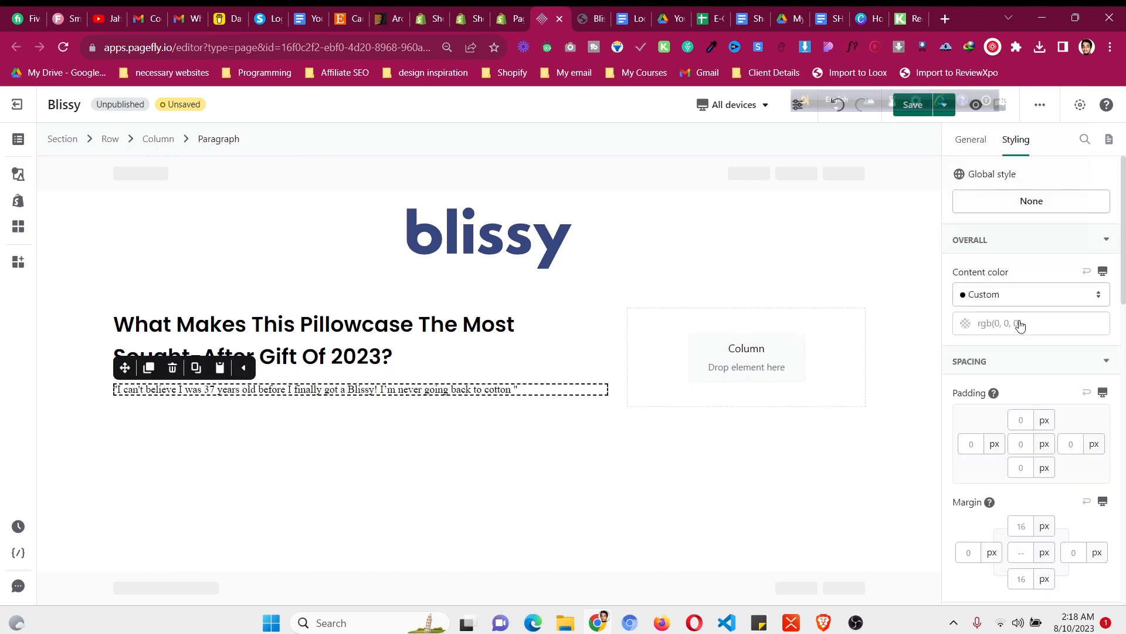
{"action": "scroll", "coordinate": [1020, 325], "scroll_direction": "down", "scroll_amount": 4}
{"action": "left_click", "coordinate": [1030, 334]}
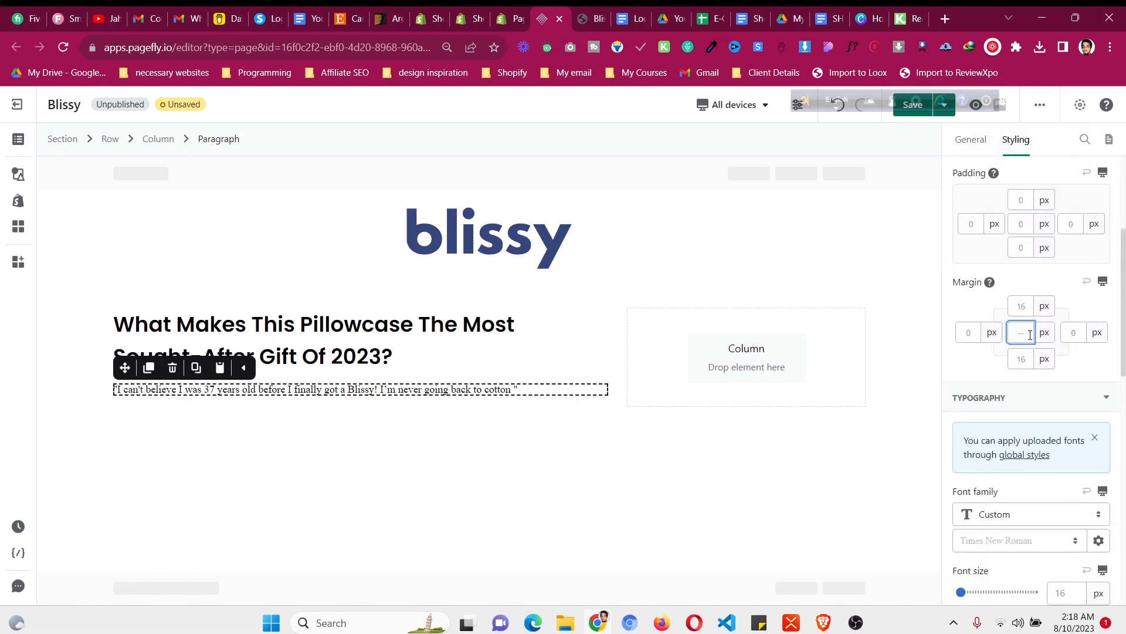
{"action": "type", "text": "0"}
{"action": "scroll", "coordinate": [1029, 448], "scroll_direction": "down", "scroll_amount": 3}
{"action": "left_click", "coordinate": [1015, 394]}
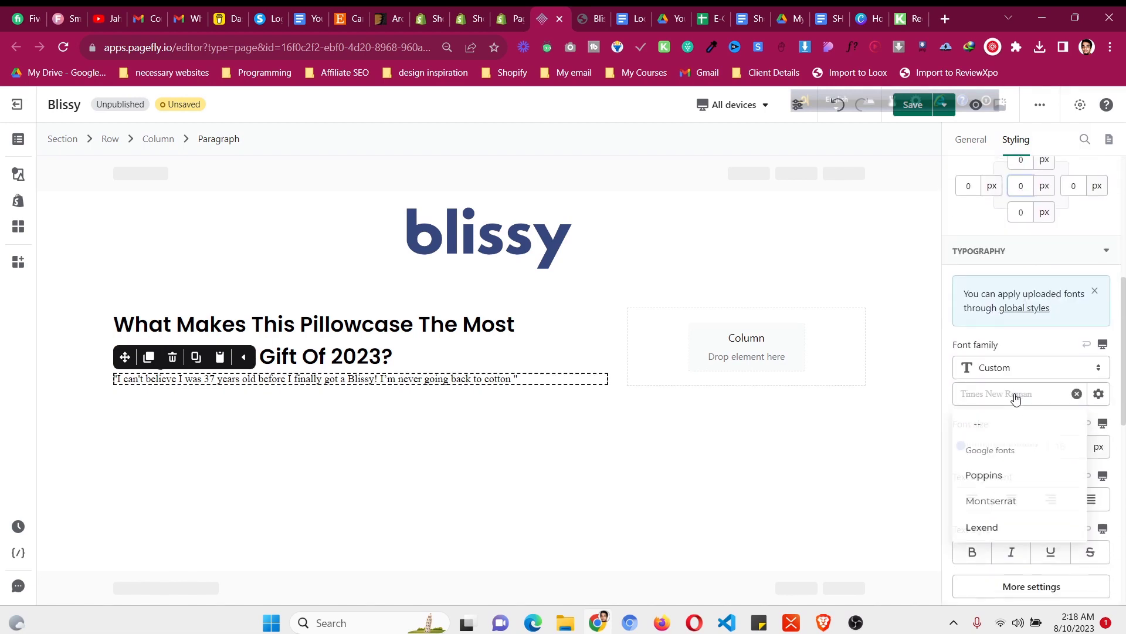
{"action": "left_click", "coordinate": [1003, 474]}
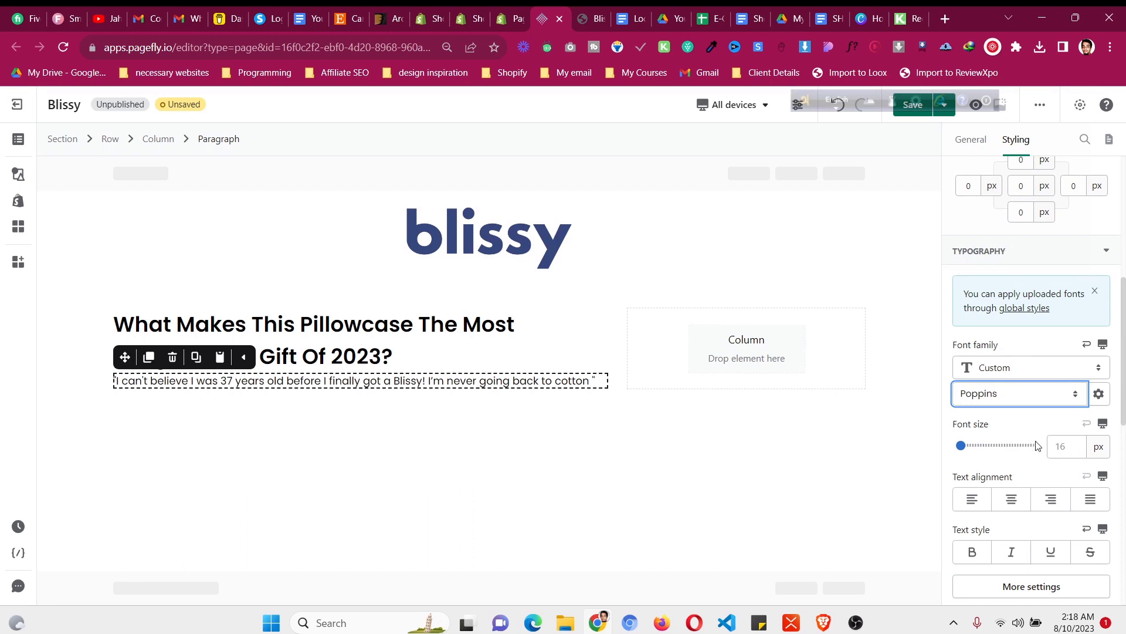
Set the quote paragraph's content color to black, rgb(0, 0, 0)
{"action": "scroll", "coordinate": [1036, 446], "scroll_direction": "up", "scroll_amount": 6}
{"action": "left_click", "coordinate": [966, 324]}
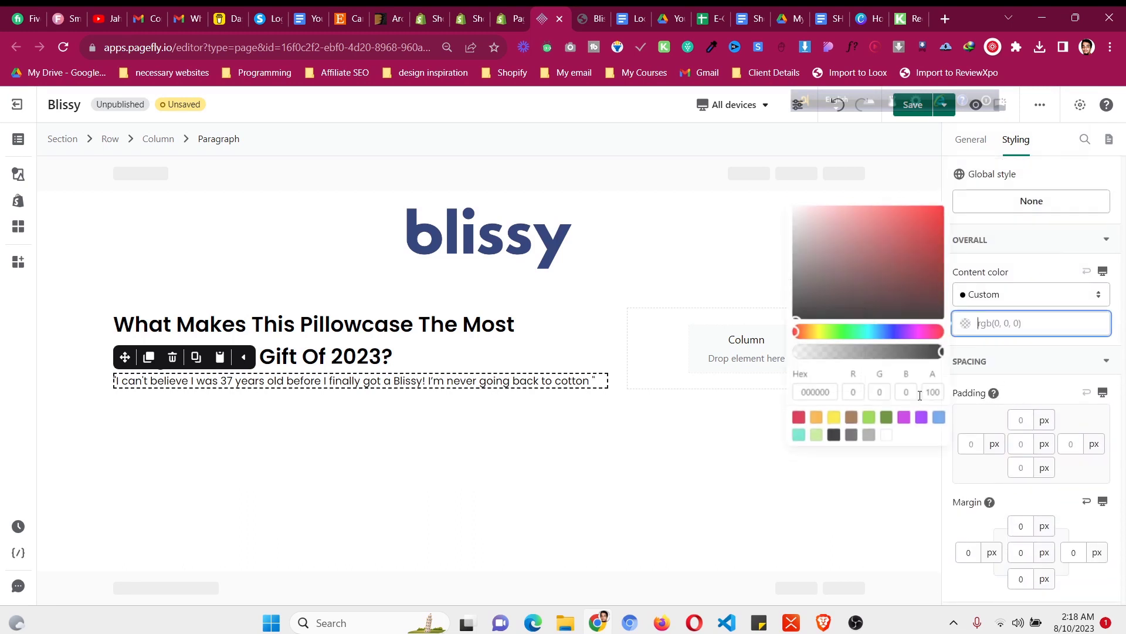
{"action": "left_click", "coordinate": [820, 441]}
Adjust the quote paragraph's font size against the reference page, trying 25 and 22 px and ending at 24 px
{"action": "scroll", "coordinate": [1104, 411], "scroll_direction": "down", "scroll_amount": 6}
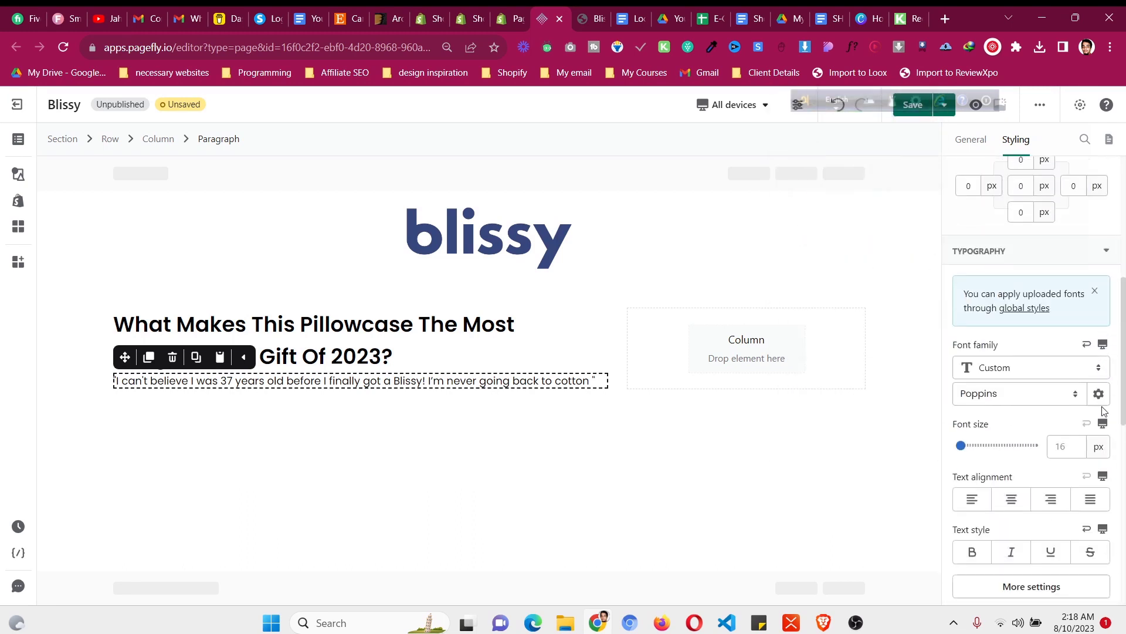
{"action": "double_click", "coordinate": [1065, 444]}
{"action": "type", "text": "25"}
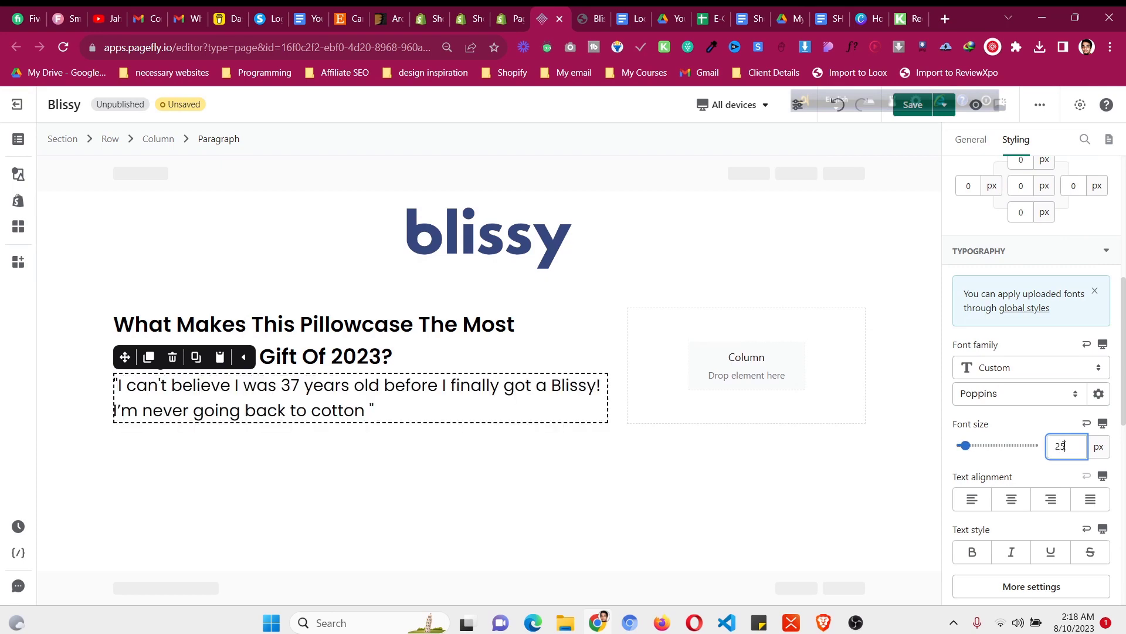
{"action": "left_click", "coordinate": [593, 12]}
{"action": "left_click", "coordinate": [552, 11]}
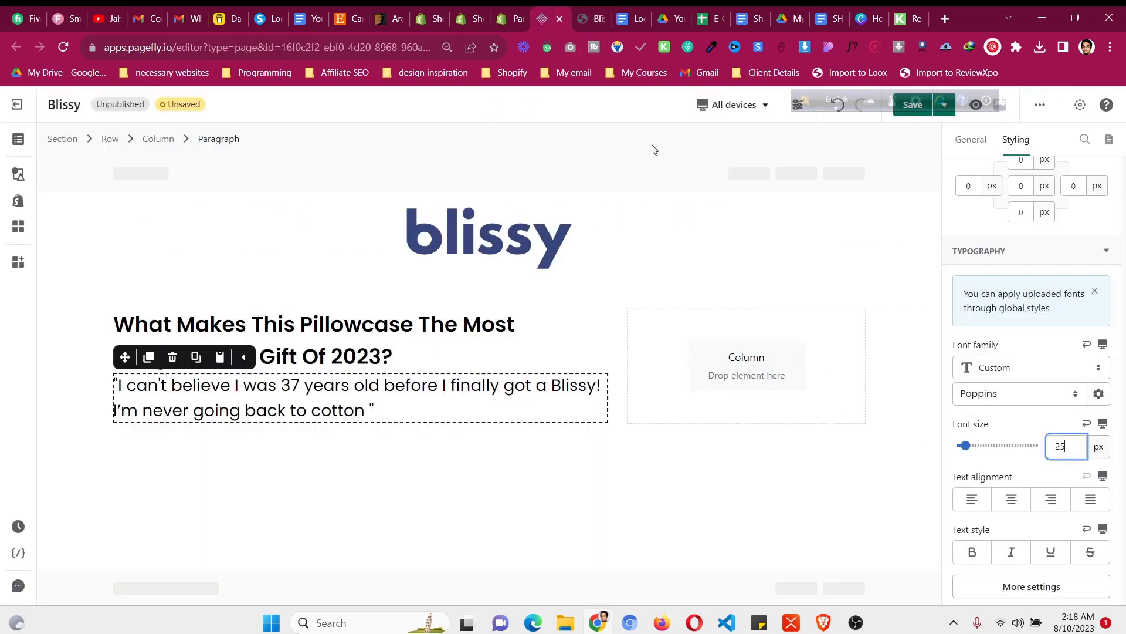
{"action": "key", "text": "BackSpace"}
{"action": "type", "text": "2"}
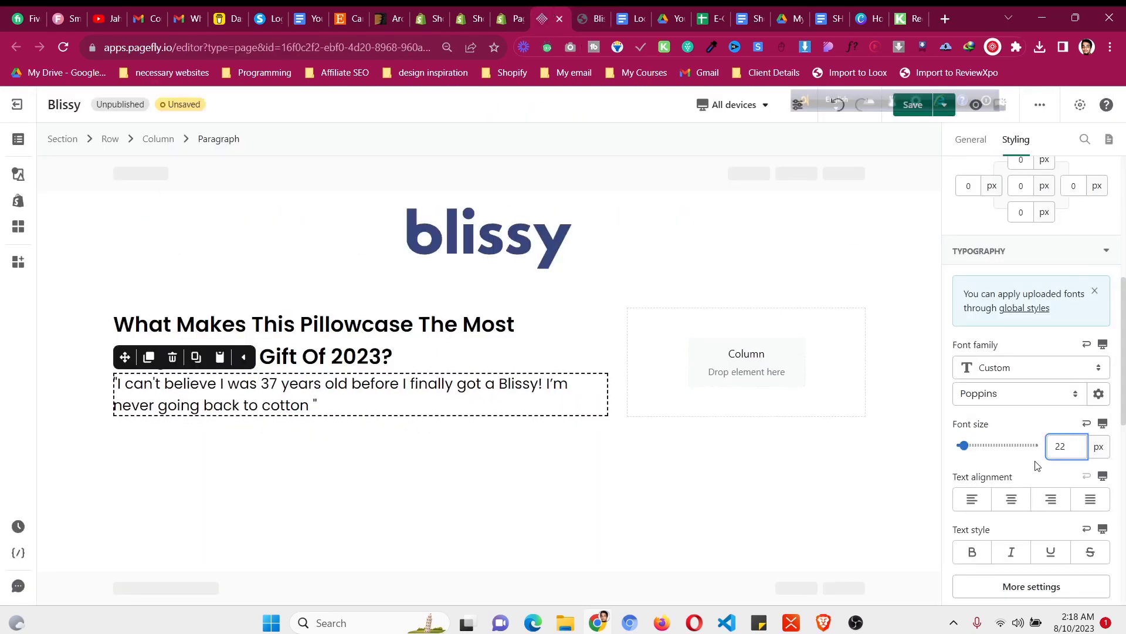
{"action": "key", "text": "BackSpace"}
{"action": "type", "text": "4"}
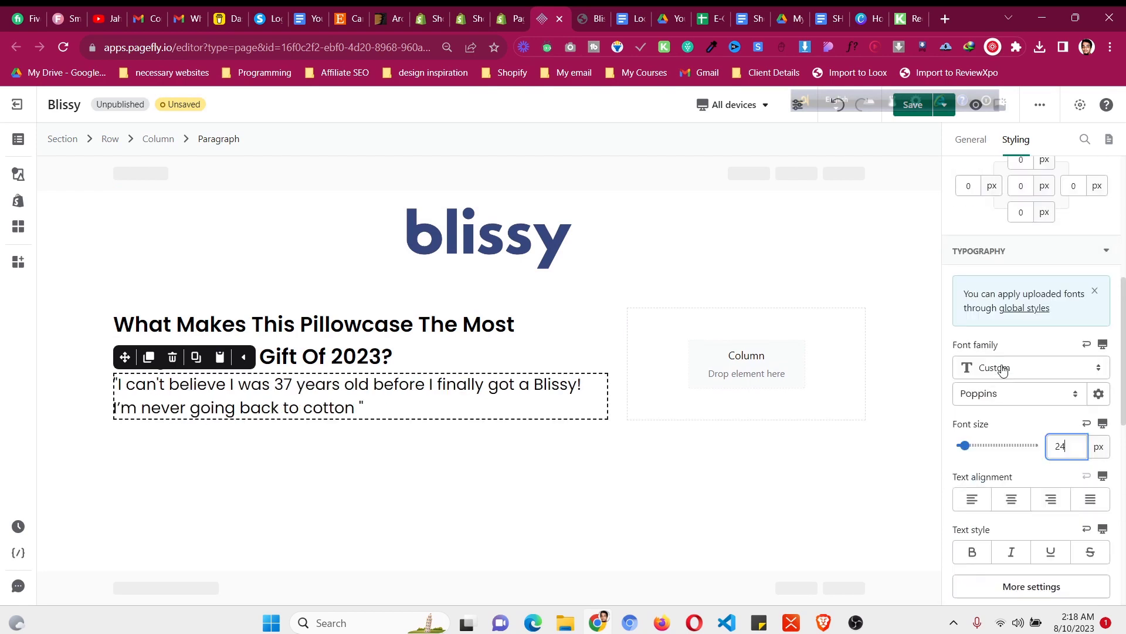
Set the quote paragraph's font weight to Medium
{"action": "scroll", "coordinate": [1003, 376], "scroll_direction": "down", "scroll_amount": 1}
{"action": "left_click", "coordinate": [1032, 512]}
{"action": "left_click", "coordinate": [861, 414]}
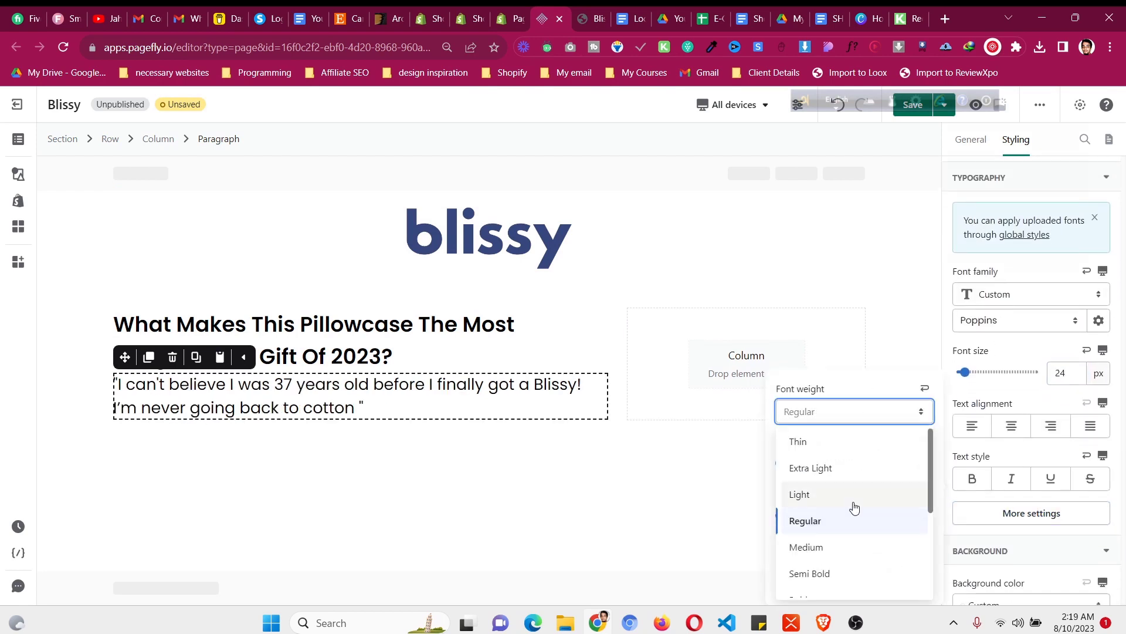
{"action": "left_click", "coordinate": [854, 549]}
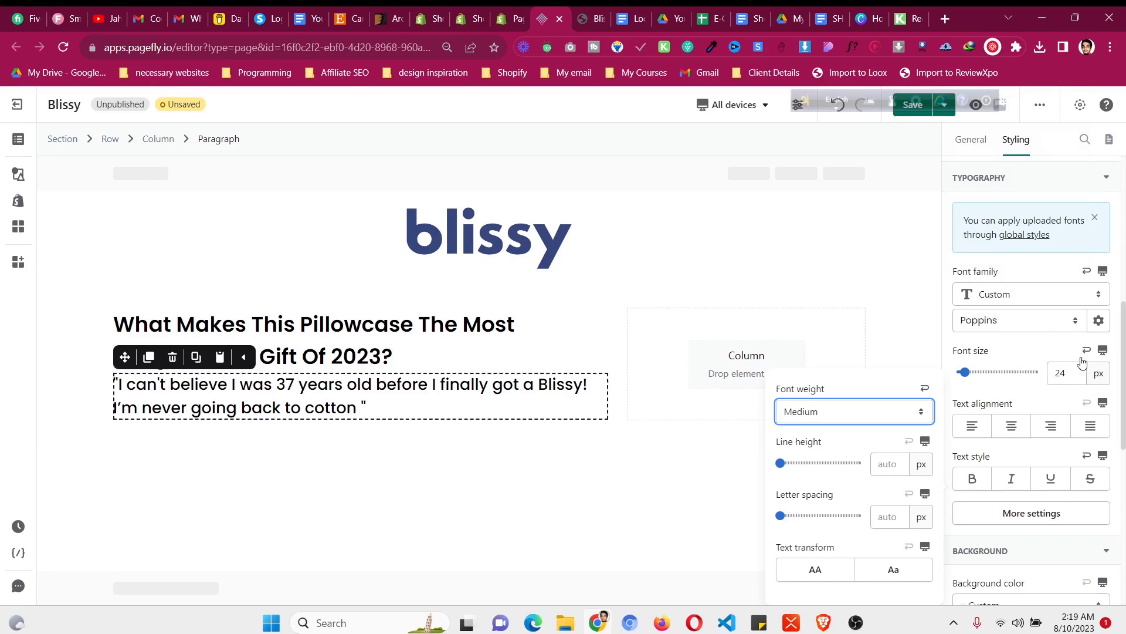
Set the quote paragraph's top and bottom margins to 10 px each
{"action": "scroll", "coordinate": [1056, 387], "scroll_direction": "up", "scroll_amount": 6}
{"action": "left_click", "coordinate": [1021, 526]}
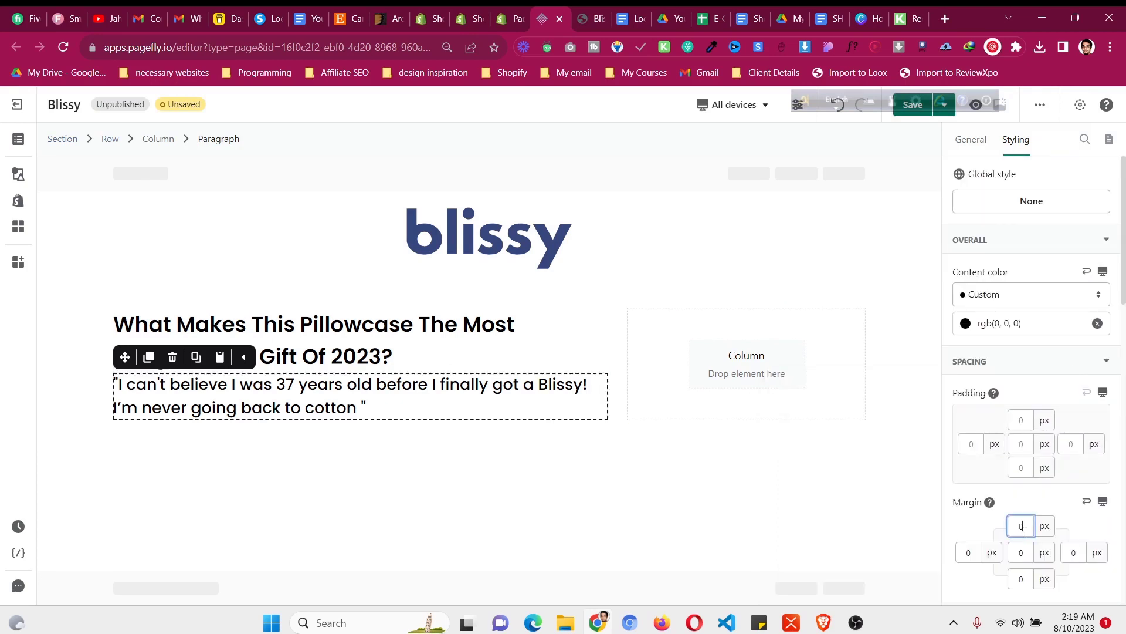
{"action": "type", "text": "8"}
{"action": "key", "text": "Up"}
{"action": "key", "text": "Up"}
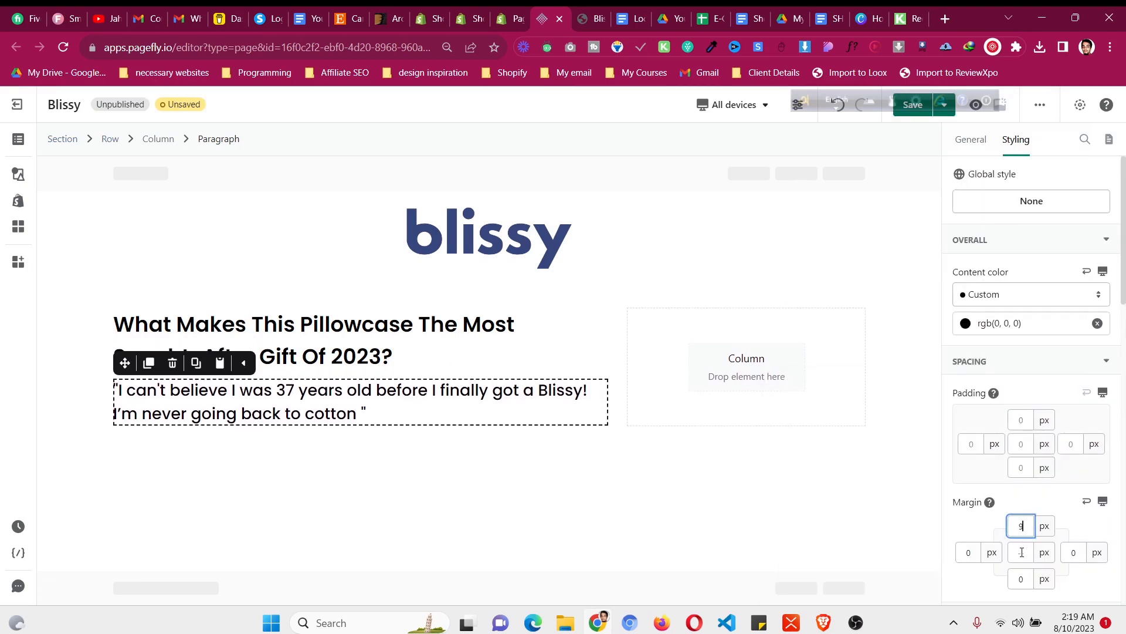
{"action": "left_click", "coordinate": [1018, 578]}
{"action": "type", "text": "1"}
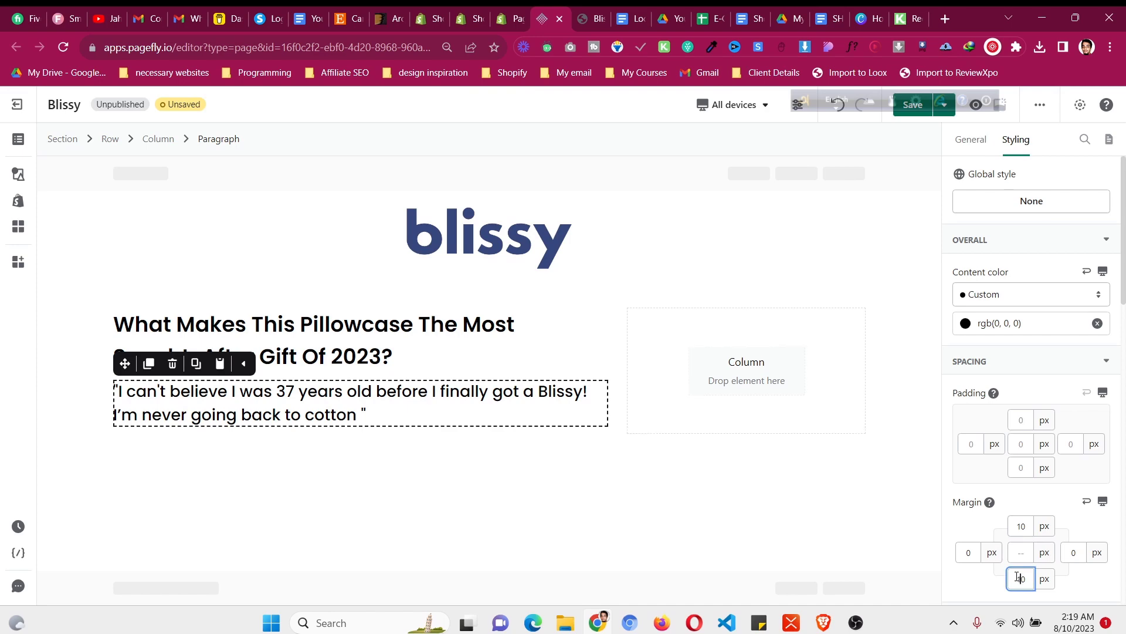
Italicize and underline the whole quote text to match the reference page
{"action": "left_click", "coordinate": [971, 139]}
{"action": "left_click", "coordinate": [581, 18]}
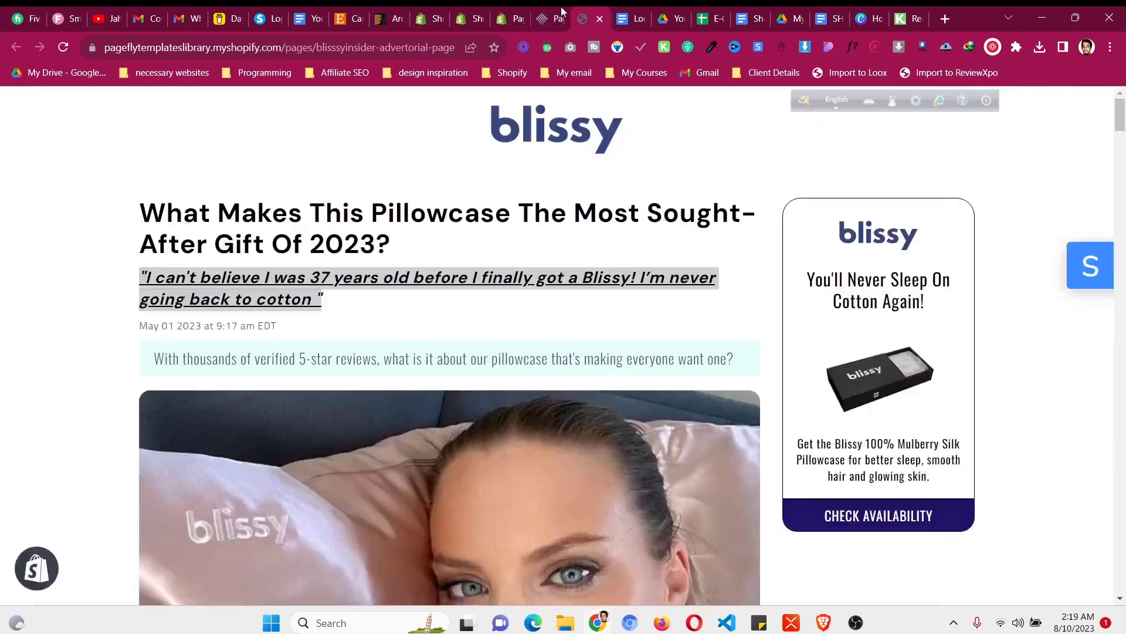
{"action": "left_click", "coordinate": [545, 13]}
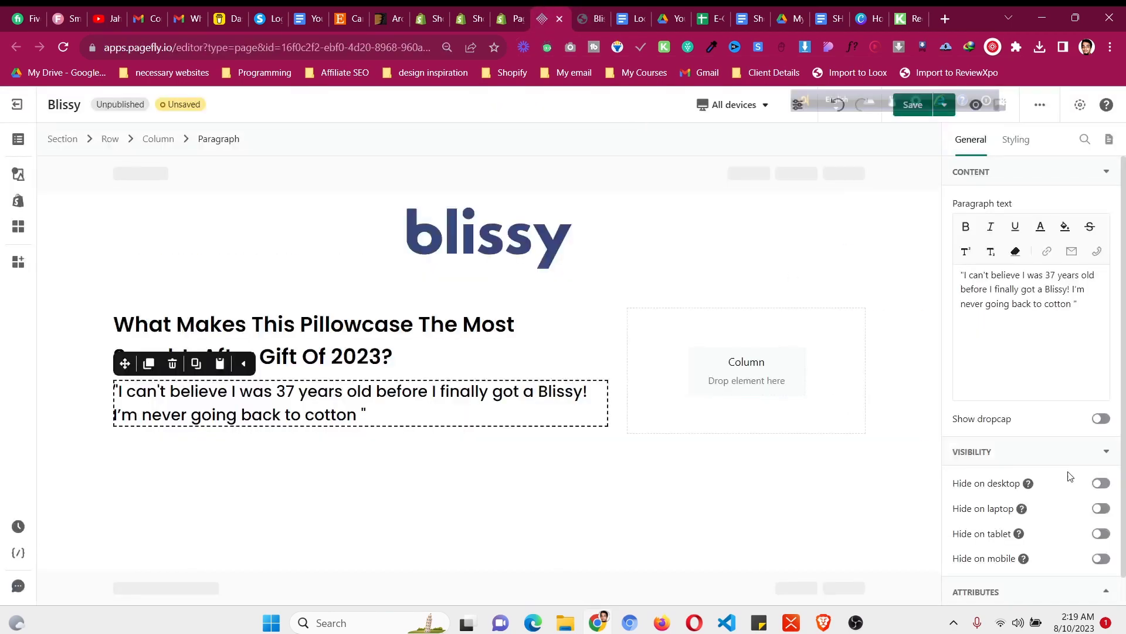
{"action": "triple_click", "coordinate": [1039, 339]}
{"action": "left_click_drag", "start_coordinate": [1085, 305], "coordinate": [961, 277]}
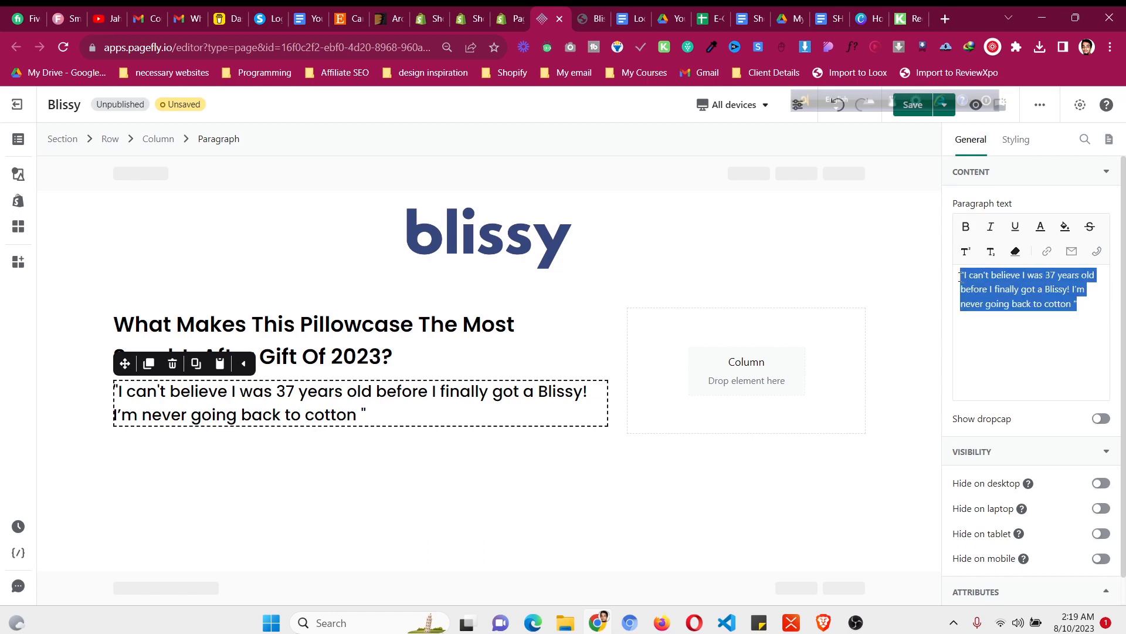
{"action": "left_click", "coordinate": [996, 234]}
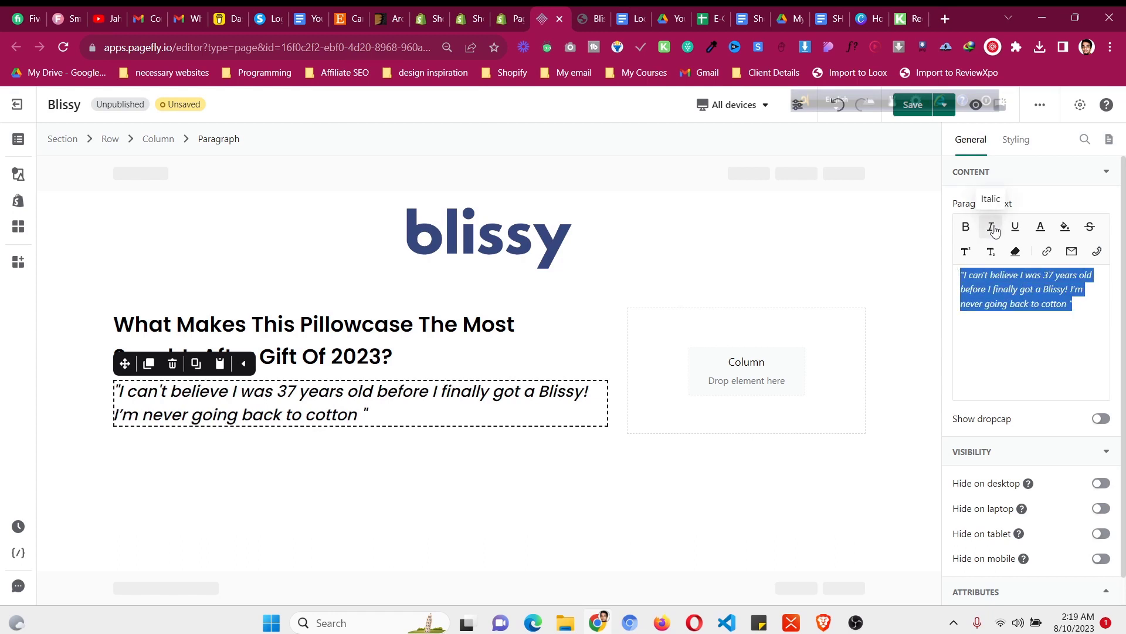
{"action": "left_click", "coordinate": [1016, 228]}
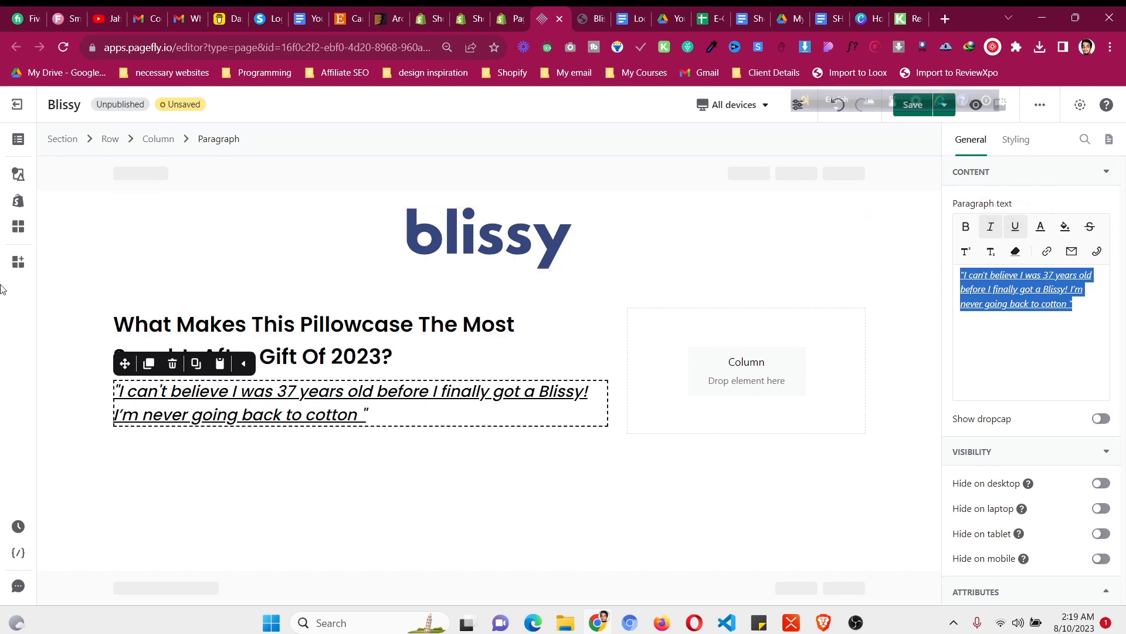
{"action": "left_click", "coordinate": [79, 336]}
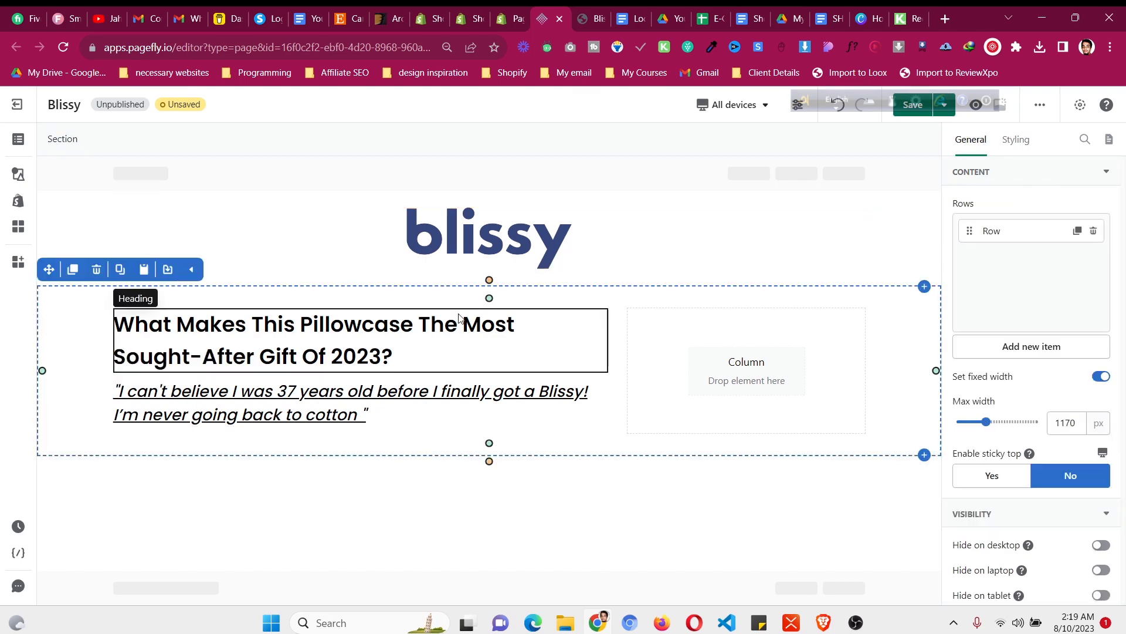
Add a paragraph below the quote containing the reference page's date line "May 01 2023 at 9:17 am EDT"
{"action": "left_click", "coordinate": [592, 18]}
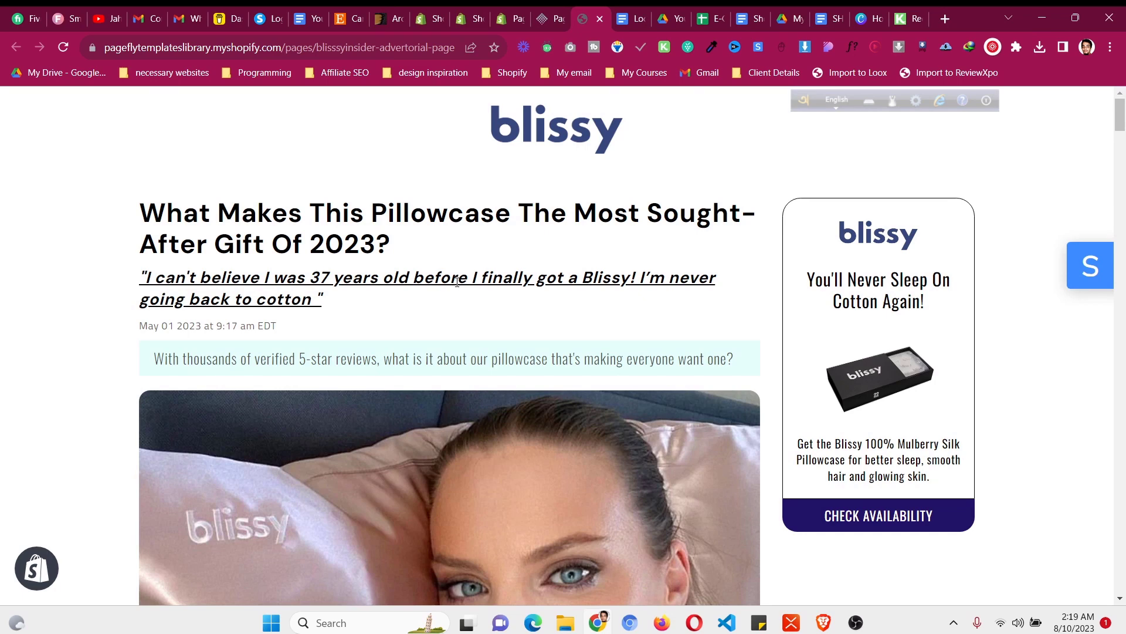
{"action": "triple_click", "coordinate": [263, 330]}
{"action": "key", "text": "ctrl+c"}
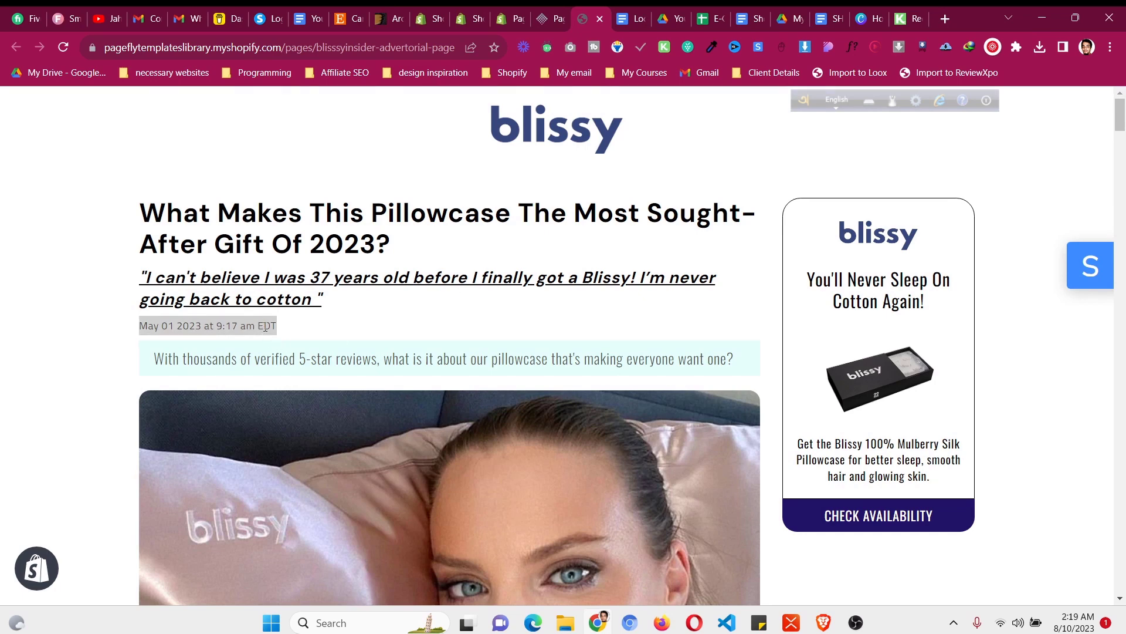
{"action": "left_click", "coordinate": [549, 12]}
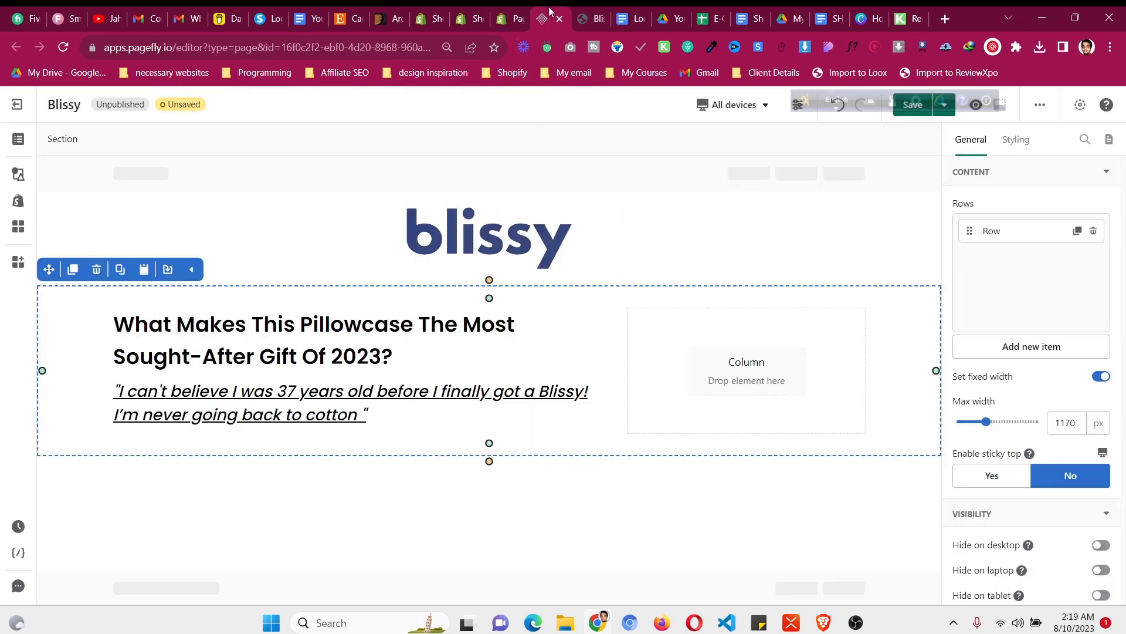
{"action": "left_click", "coordinate": [17, 175]}
{"action": "mouse_move", "coordinate": [93, 429]}
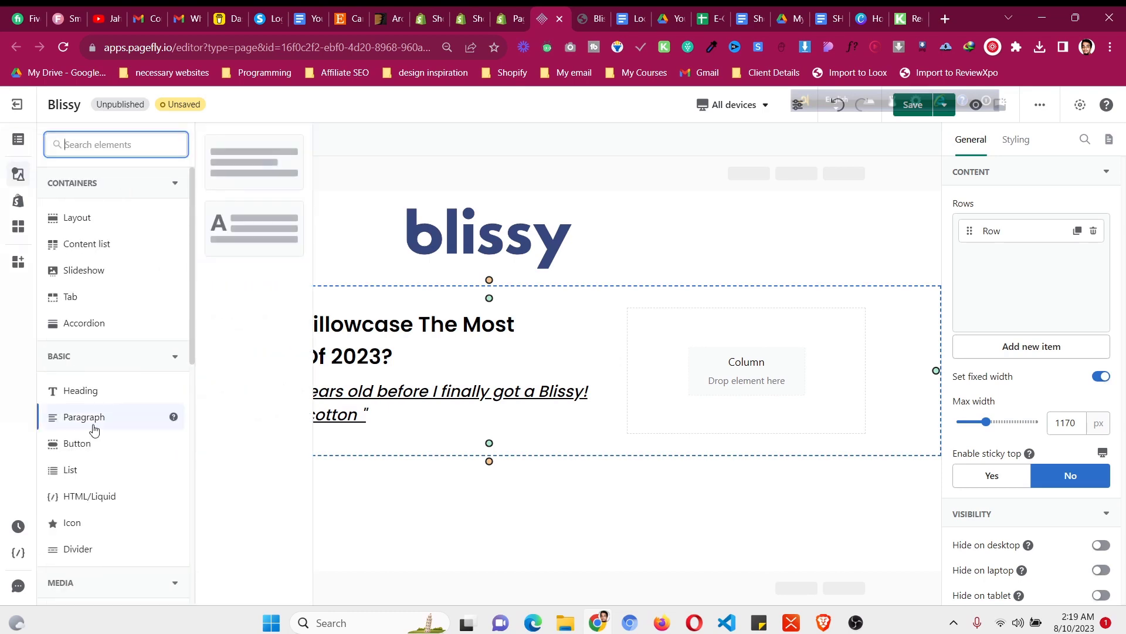
{"action": "left_click_drag", "start_coordinate": [252, 170], "coordinate": [303, 426]}
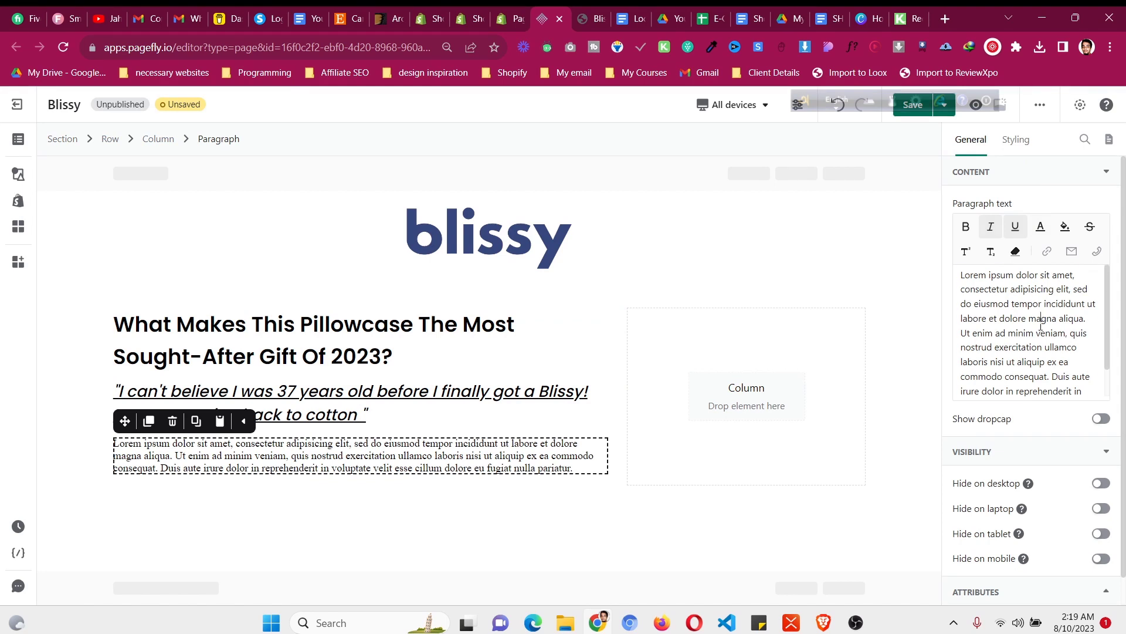
{"action": "key", "text": "ctrl+a"}
{"action": "key", "text": "ctrl+v"}
Set the date paragraph's margins to 0 px on all sides
{"action": "left_click", "coordinate": [1016, 139]}
{"action": "scroll", "coordinate": [1020, 328], "scroll_direction": "down", "scroll_amount": 3}
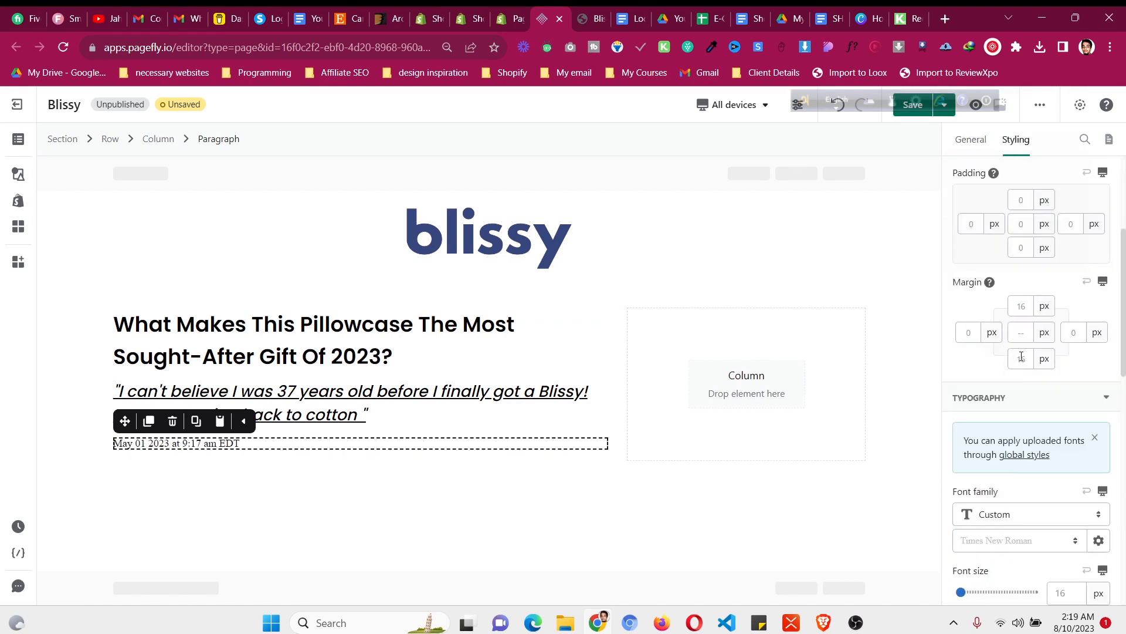
{"action": "left_click", "coordinate": [1022, 333]}
{"action": "type", "text": "0"}
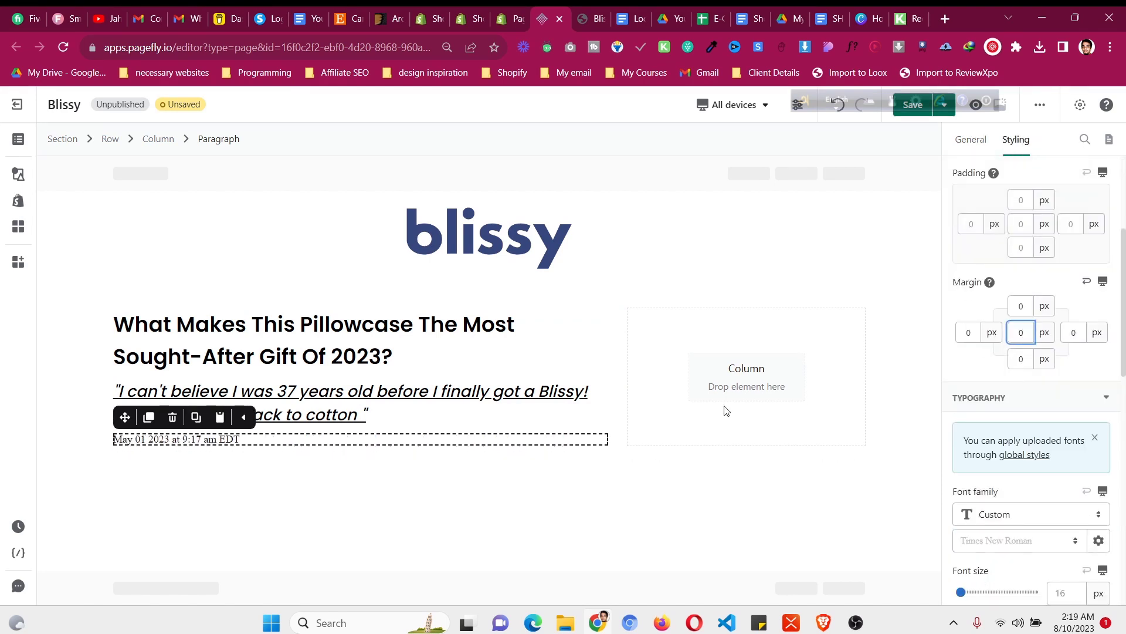
{"action": "scroll", "coordinate": [1021, 399], "scroll_direction": "down", "scroll_amount": 3}
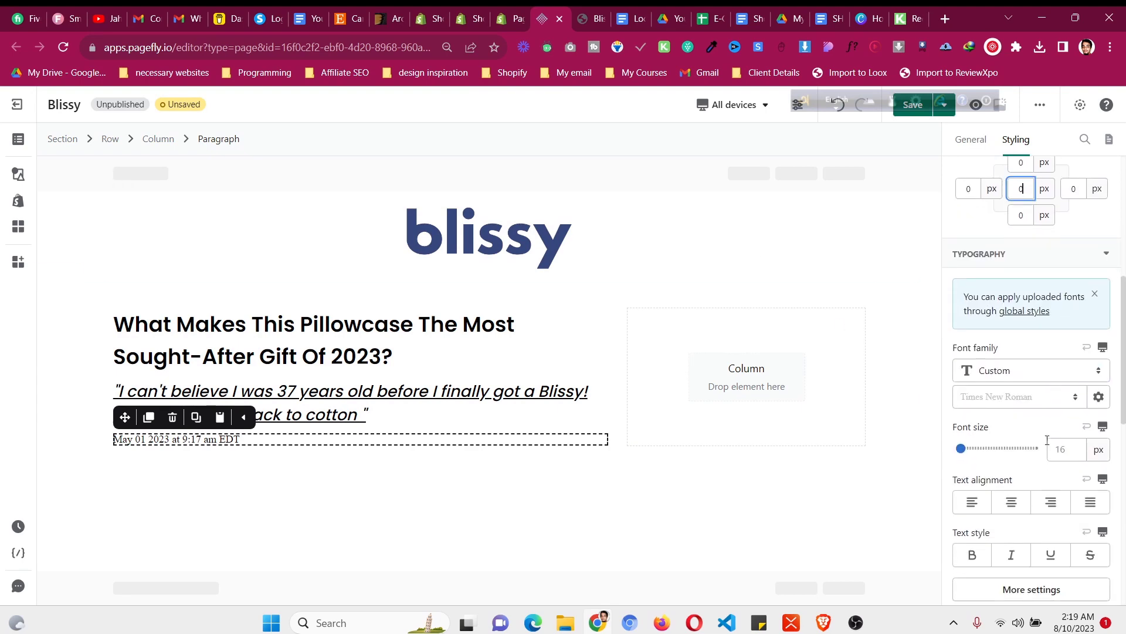
Set the font family of the date paragraph below the quote to Poppins
{"action": "left_click", "coordinate": [1021, 392]}
{"action": "left_click", "coordinate": [1004, 474]}
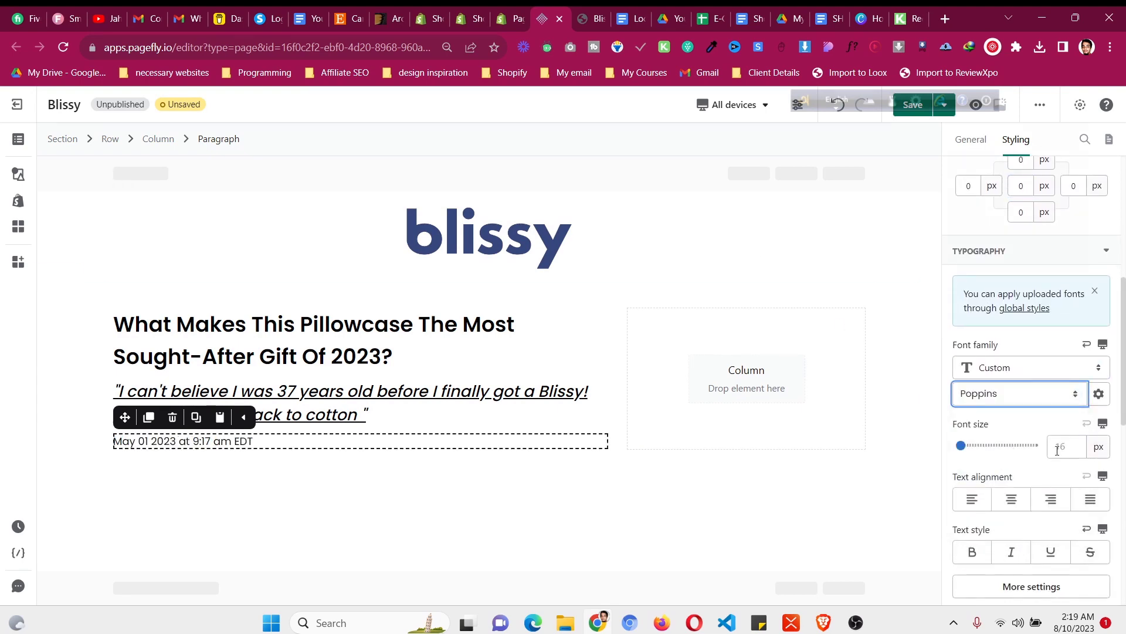
Copy the highlighted sentence about verified 5-star reviews from the reference page and return to the PageFly editor
{"action": "left_click", "coordinate": [590, 18]}
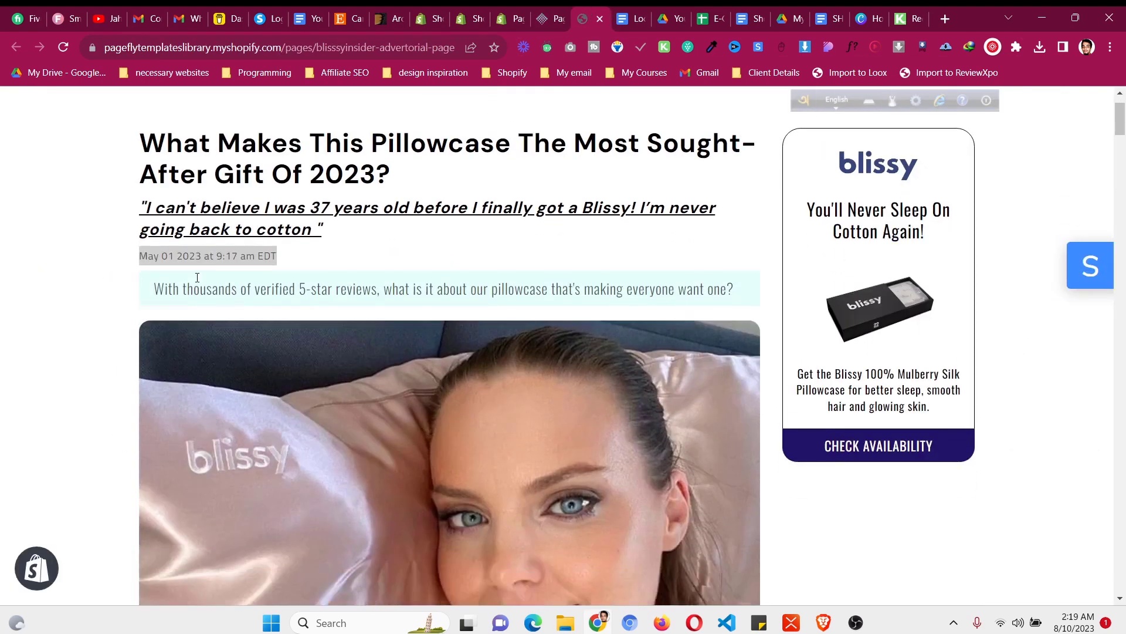
{"action": "left_click_drag", "start_coordinate": [152, 284], "coordinate": [734, 284]}
{"action": "right_click", "coordinate": [662, 292]}
{"action": "left_click", "coordinate": [668, 303]}
{"action": "left_click", "coordinate": [535, 275]}
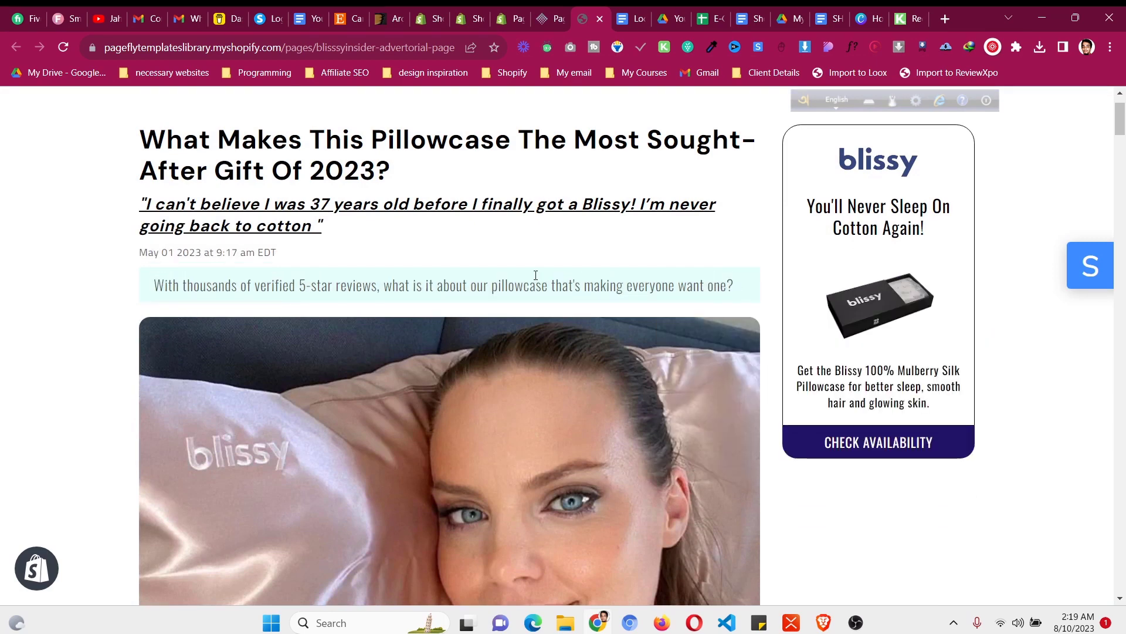
{"action": "left_click", "coordinate": [537, 14]}
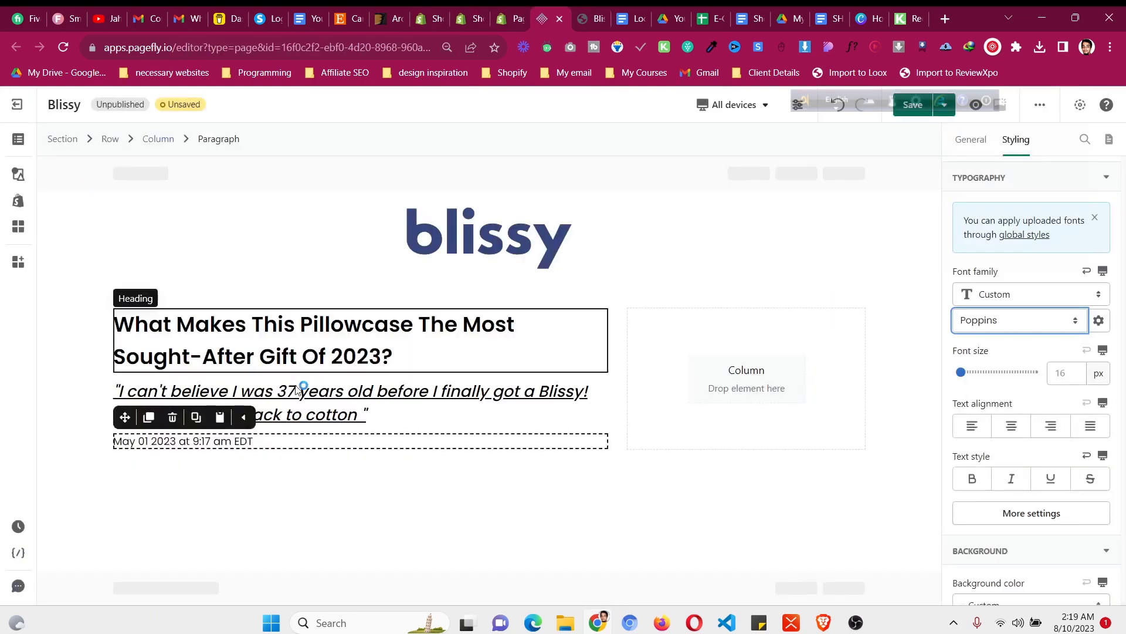
{"action": "left_click", "coordinate": [606, 12]}
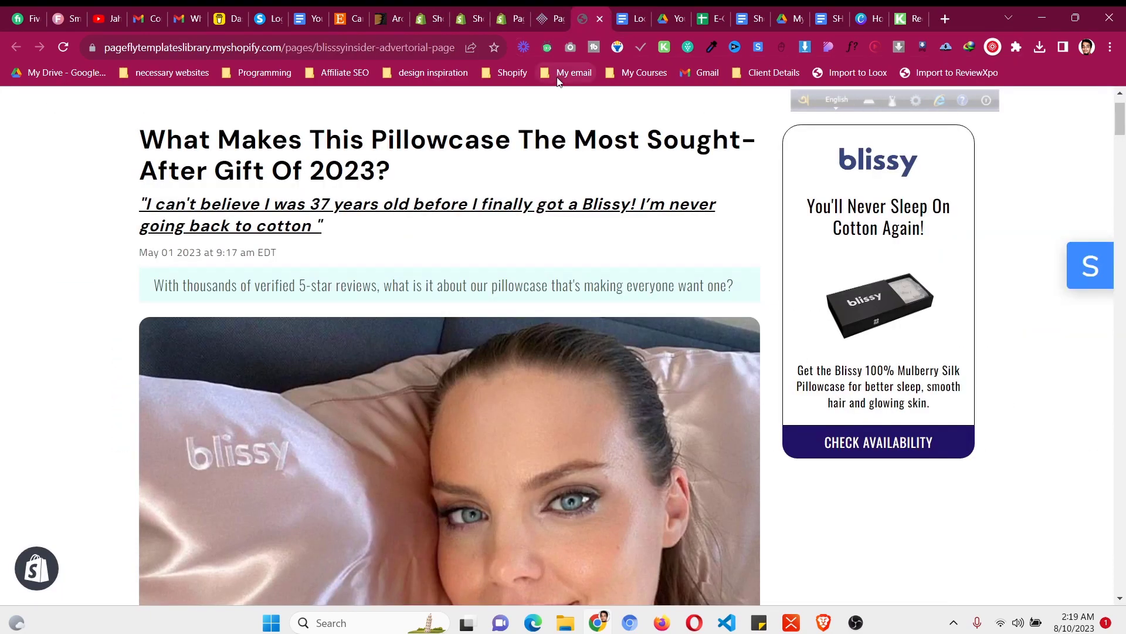
{"action": "left_click", "coordinate": [556, 14]}
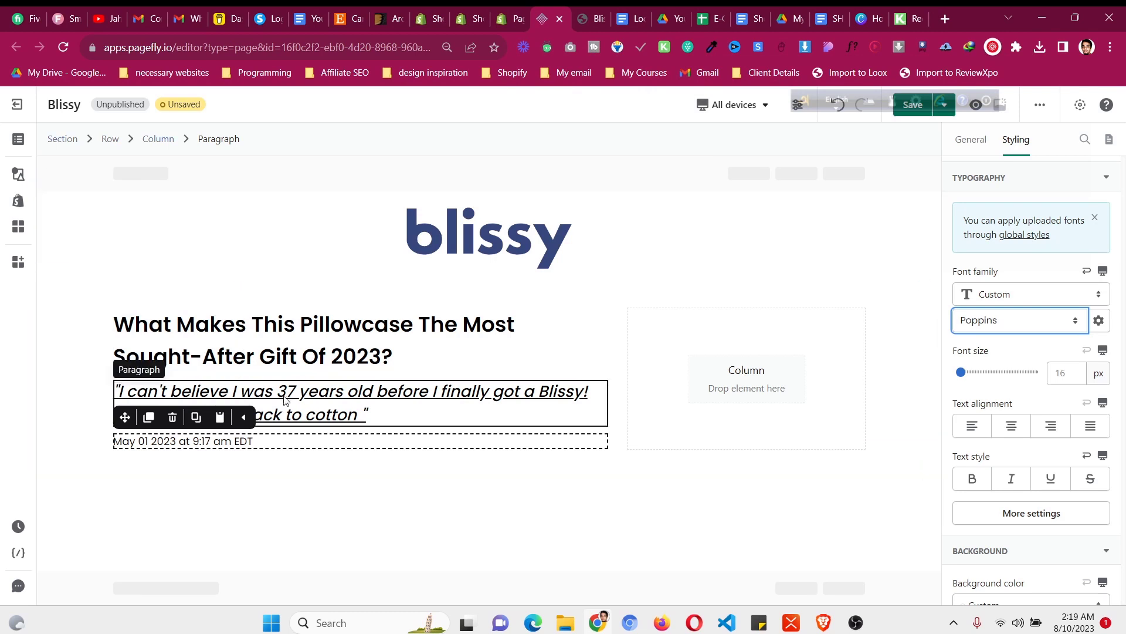
Duplicate the quote paragraph, place the copy below the date line and set its font size to 20 px
{"action": "left_click", "coordinate": [181, 382]}
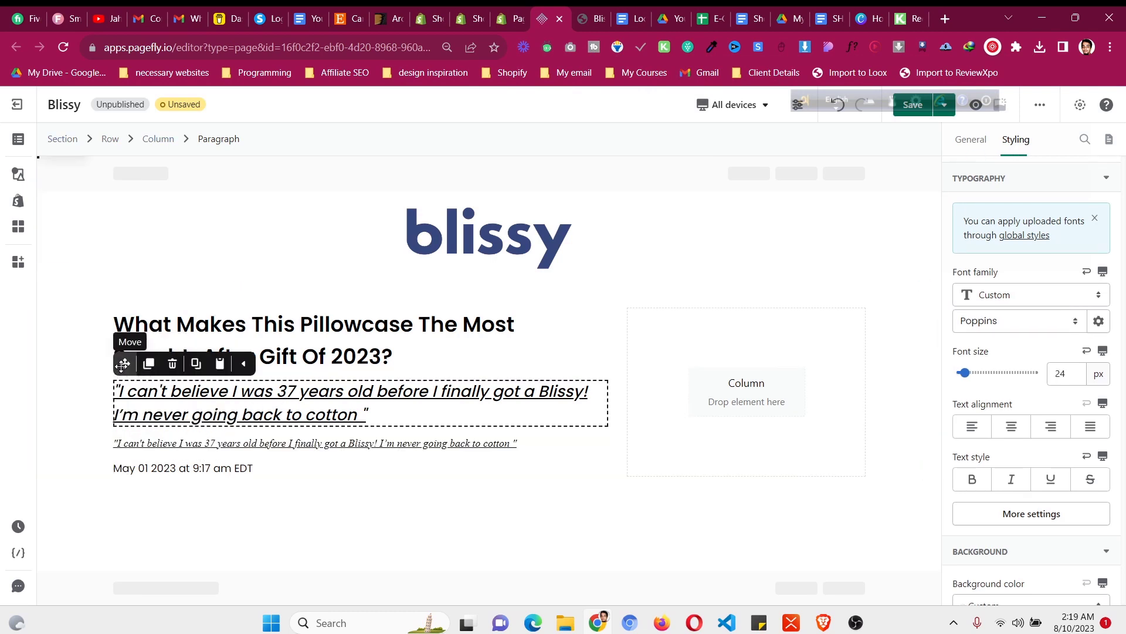
{"action": "left_click_drag", "start_coordinate": [123, 370], "coordinate": [228, 501]}
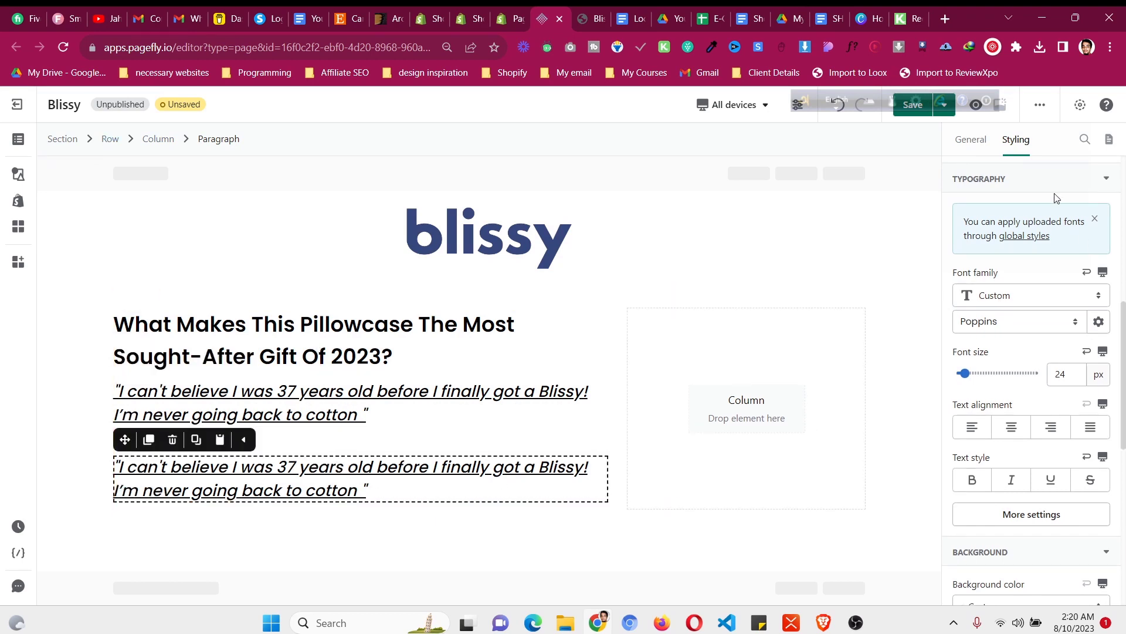
{"action": "scroll", "coordinate": [1065, 350], "scroll_direction": "down", "scroll_amount": 3}
{"action": "double_click", "coordinate": [1065, 227]}
{"action": "type", "text": "22"}
{"action": "key", "text": "Down"}
{"action": "key", "text": "Down"}
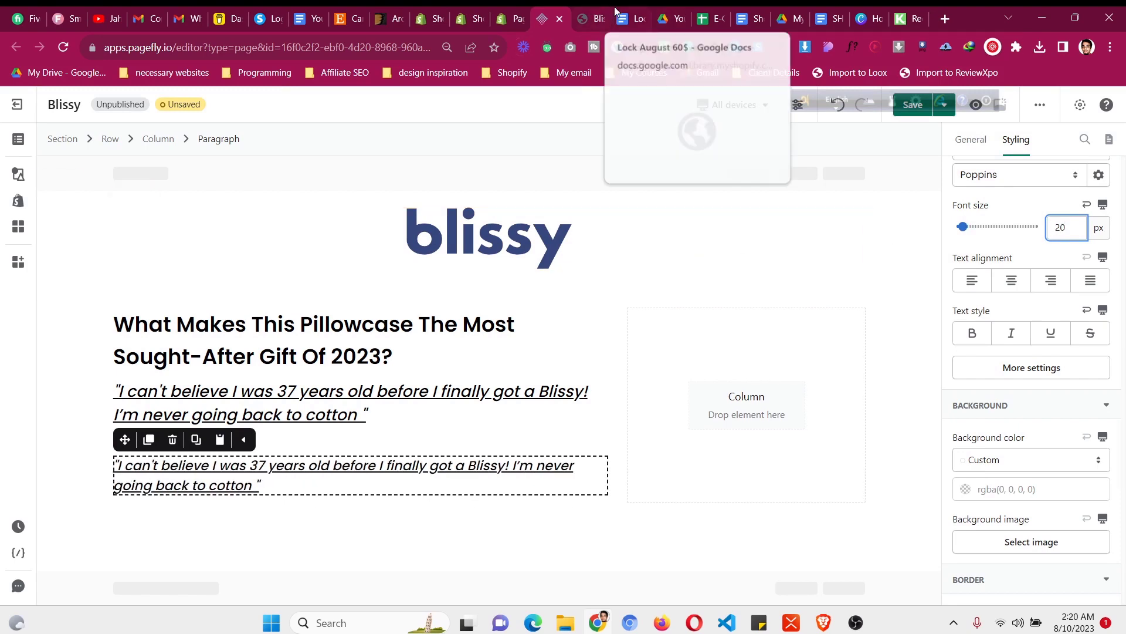
Give the duplicated paragraph the background color #e6fffb noted in the Google Docs color list, and center its text
{"action": "left_click", "coordinate": [633, 18]}
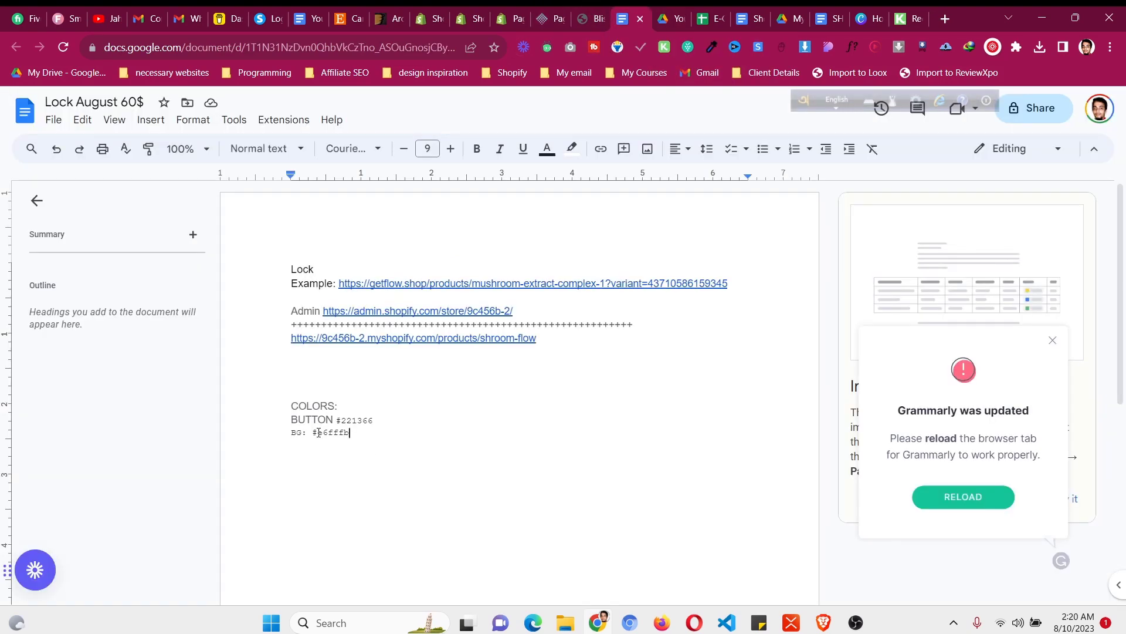
{"action": "double_click", "coordinate": [319, 432]}
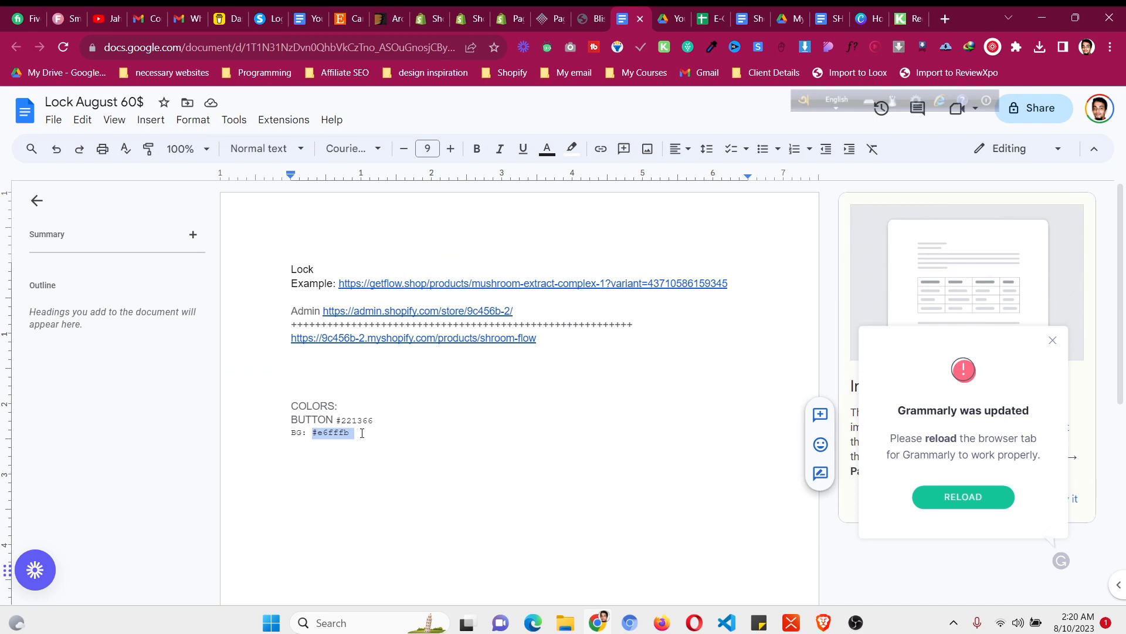
{"action": "left_click", "coordinate": [552, 14]}
{"action": "scroll", "coordinate": [1042, 382], "scroll_direction": "down", "scroll_amount": 3}
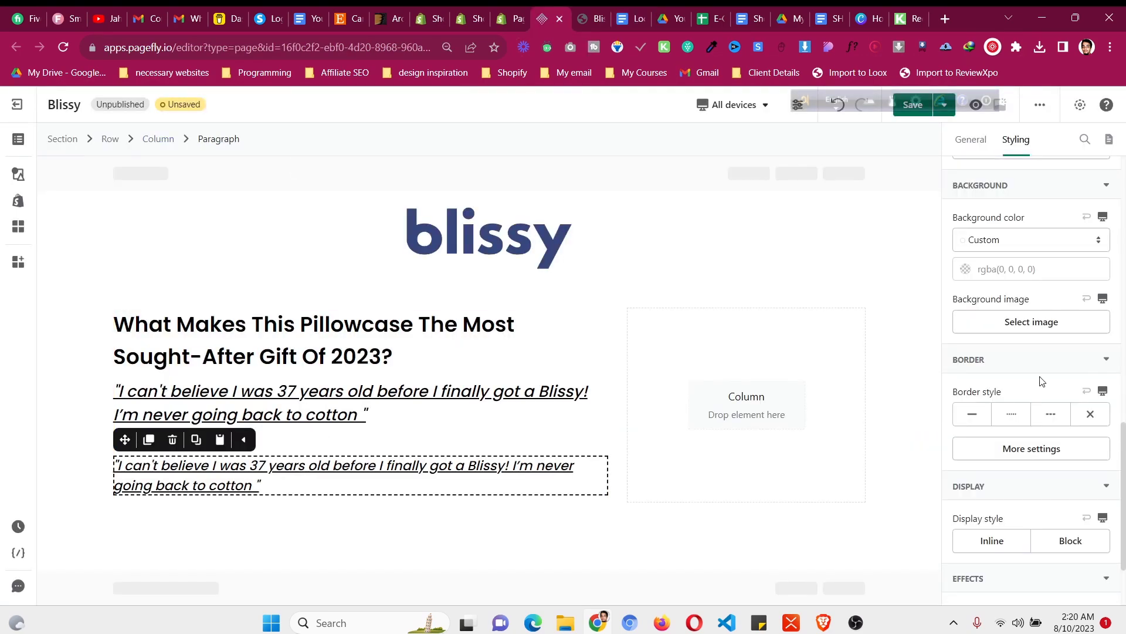
{"action": "left_click", "coordinate": [999, 269]}
{"action": "key", "text": "ctrl+v"}
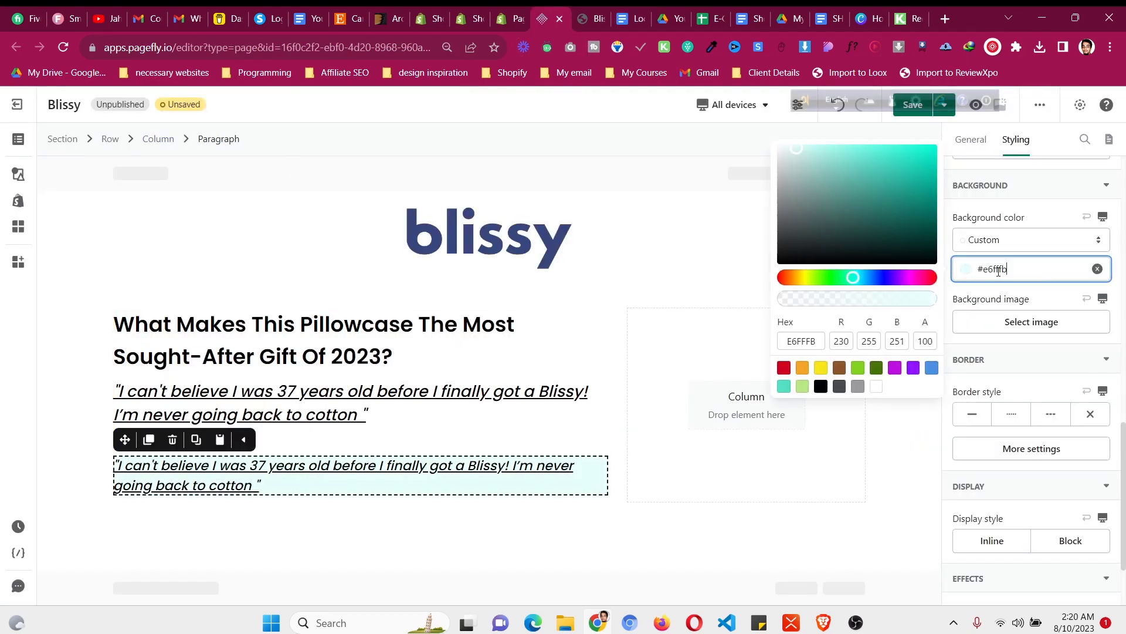
{"action": "scroll", "coordinate": [1015, 422], "scroll_direction": "down", "scroll_amount": 2}
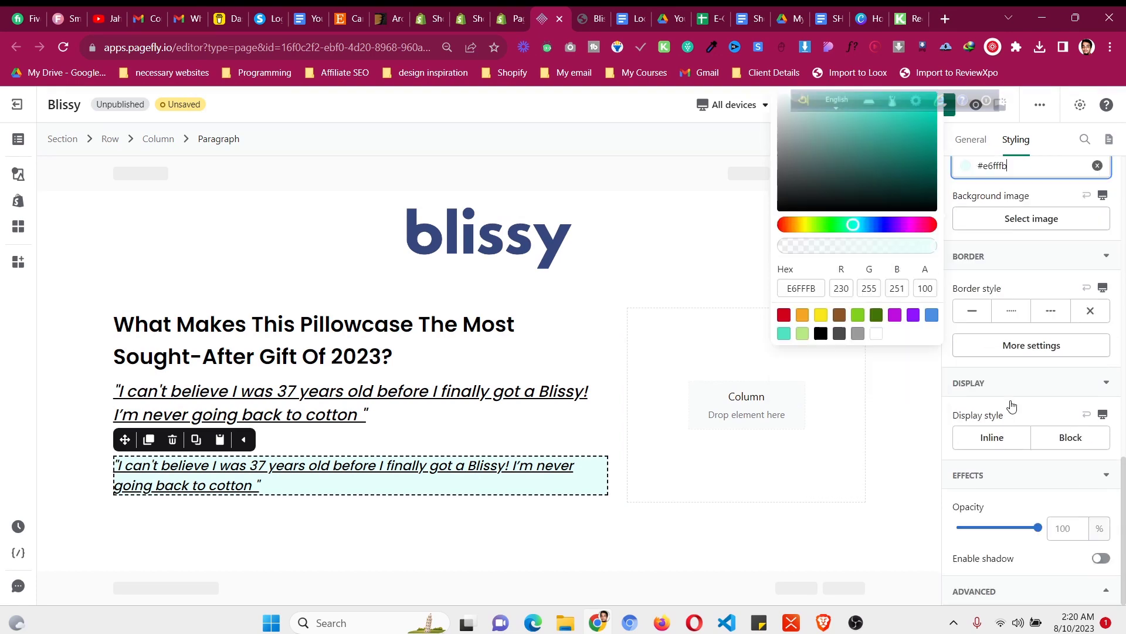
{"action": "scroll", "coordinate": [1011, 416], "scroll_direction": "up", "scroll_amount": 6}
{"action": "left_click", "coordinate": [1012, 470]}
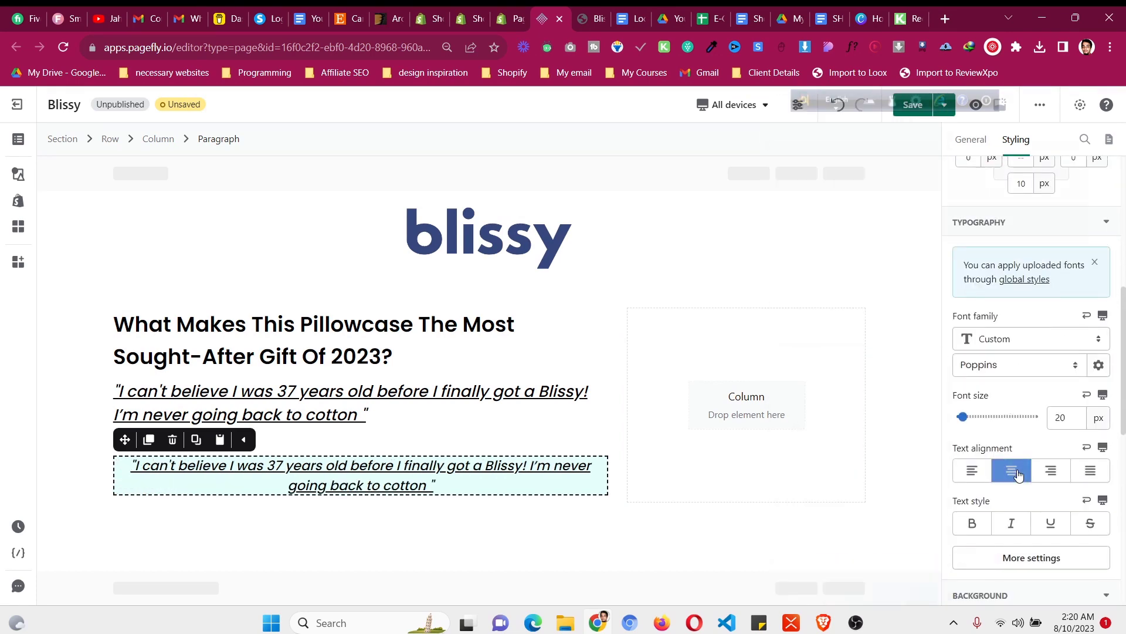
Replace the duplicate's text with the reference's "With thousands of verified 5-star reviews, what is it about our pillowcase that's making everyone want one?"
{"action": "left_click", "coordinate": [592, 11]}
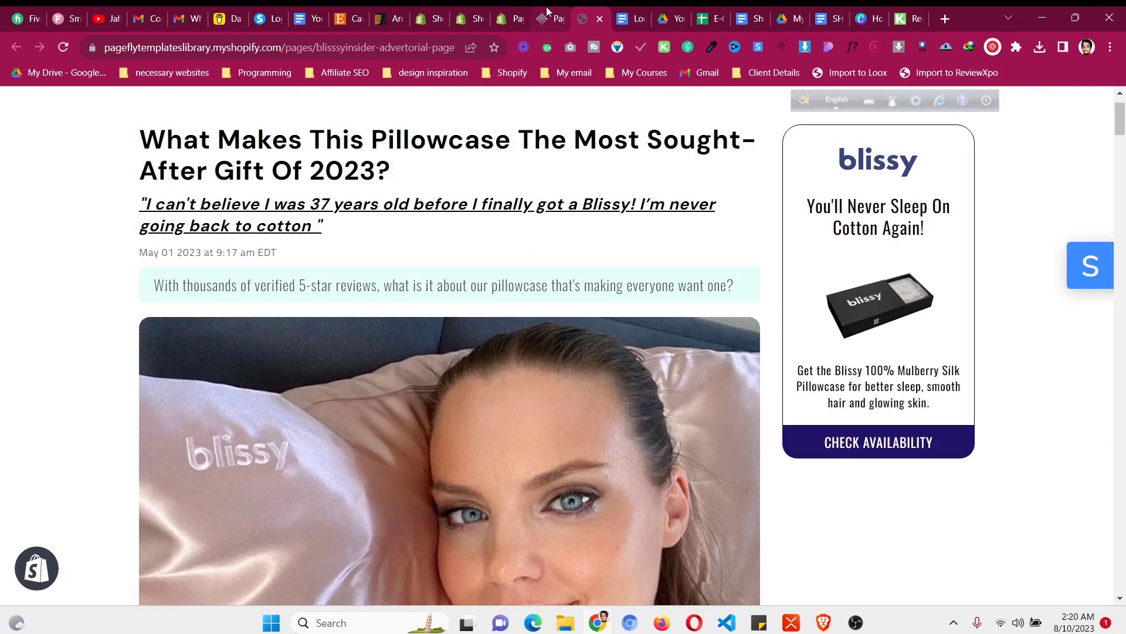
{"action": "triple_click", "coordinate": [429, 286]}
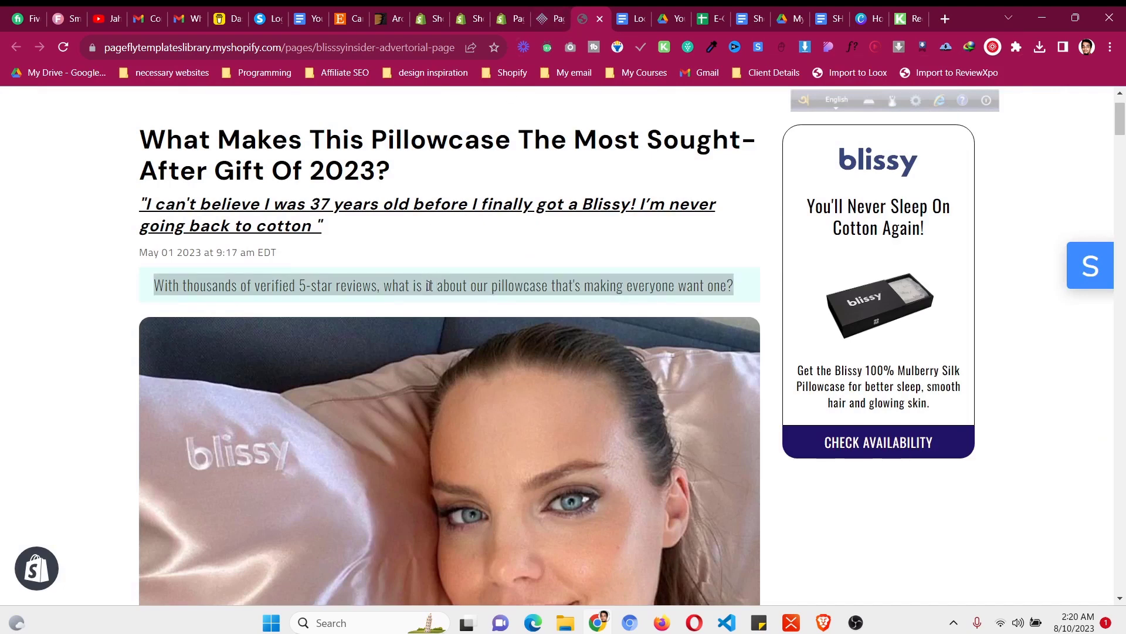
{"action": "key", "text": "ctrl+a"}
{"action": "triple_click", "coordinate": [428, 285]}
{"action": "right_click", "coordinate": [429, 285]}
{"action": "left_click", "coordinate": [453, 298]}
{"action": "left_click", "coordinate": [535, 11]}
{"action": "left_click", "coordinate": [972, 141]}
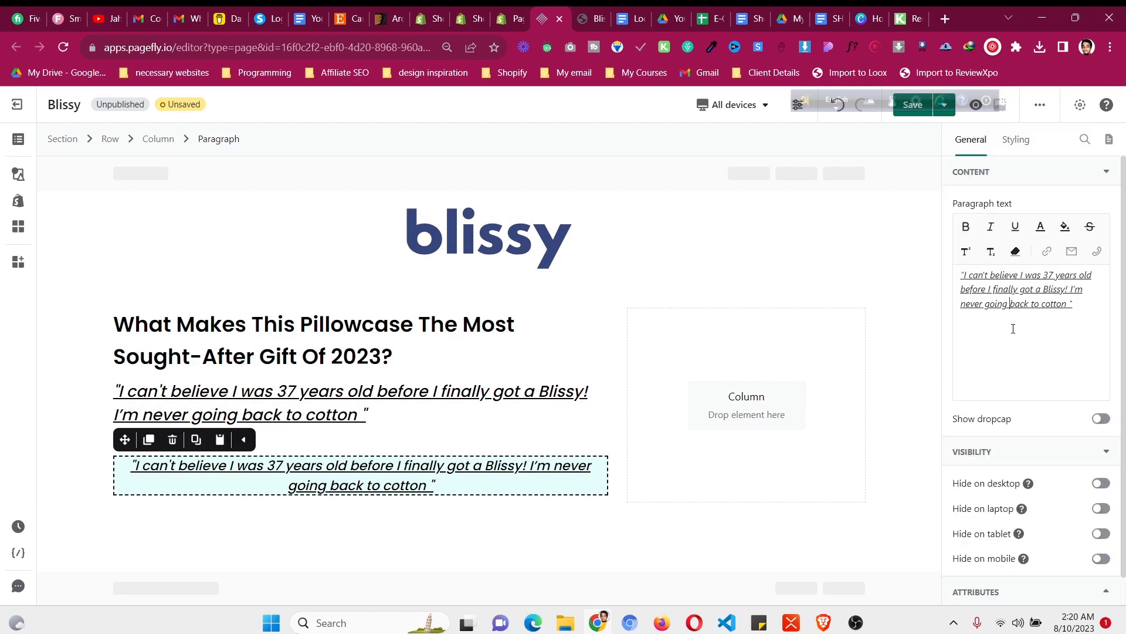
{"action": "key", "text": "ctrl+a"}
{"action": "key", "text": "ctrl+v"}
Remove the underline and italic formatting from the whole reviews sentence
{"action": "key", "text": "ctrl+a"}
{"action": "left_click", "coordinate": [1020, 226]}
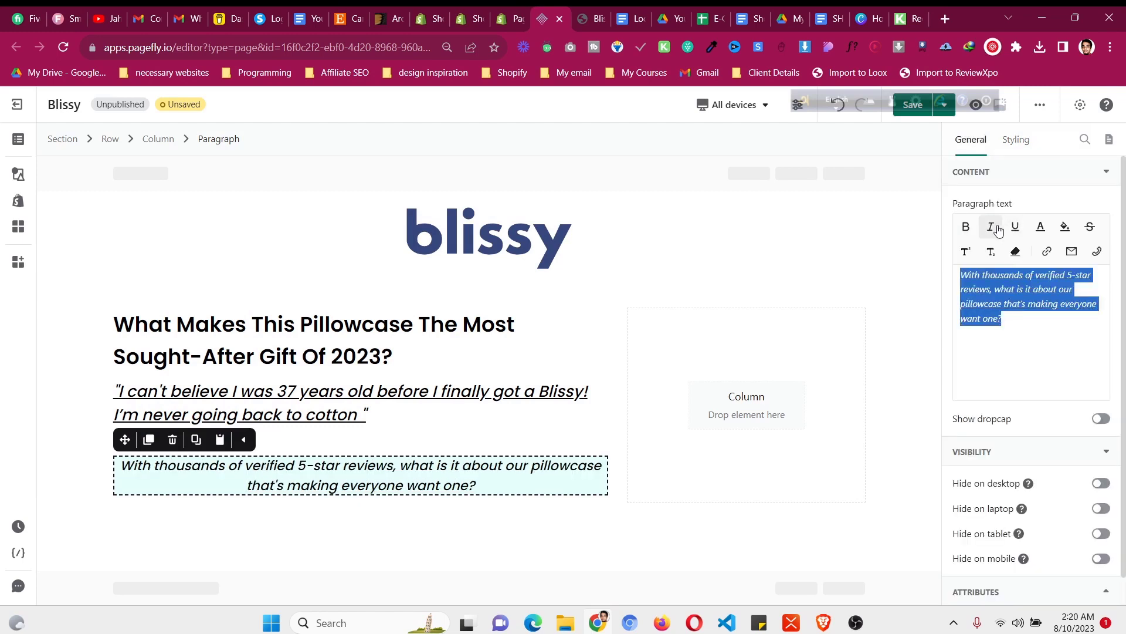
{"action": "left_click", "coordinate": [994, 228]}
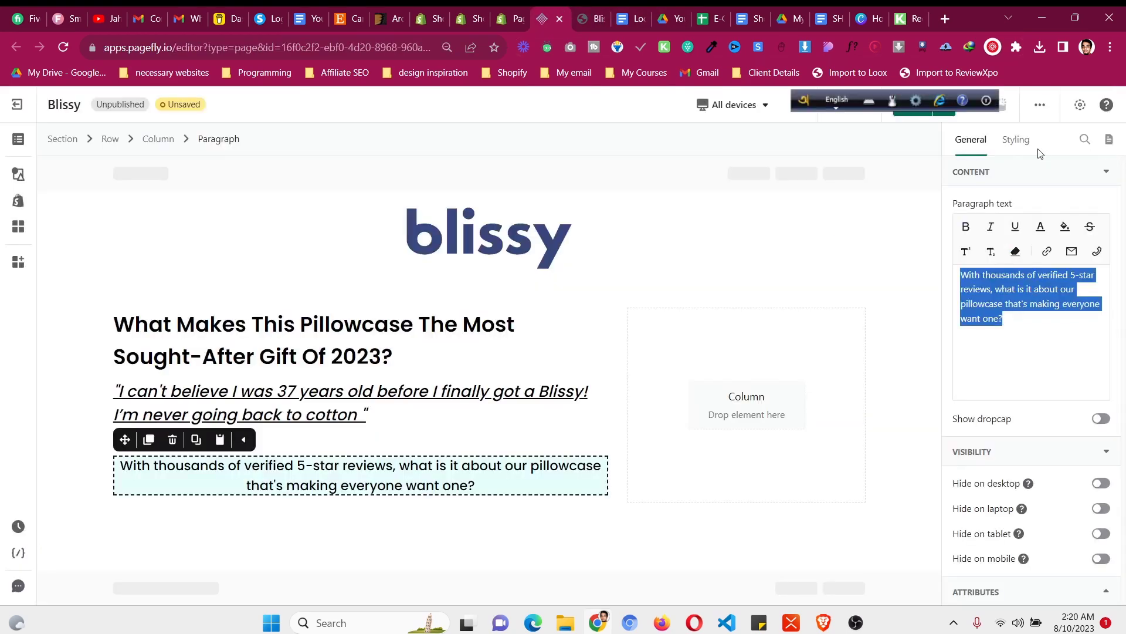
Set the font weight of the reviews paragraph to Regular
{"action": "left_click", "coordinate": [1023, 151]}
{"action": "scroll", "coordinate": [1026, 317], "scroll_direction": "down", "scroll_amount": 5}
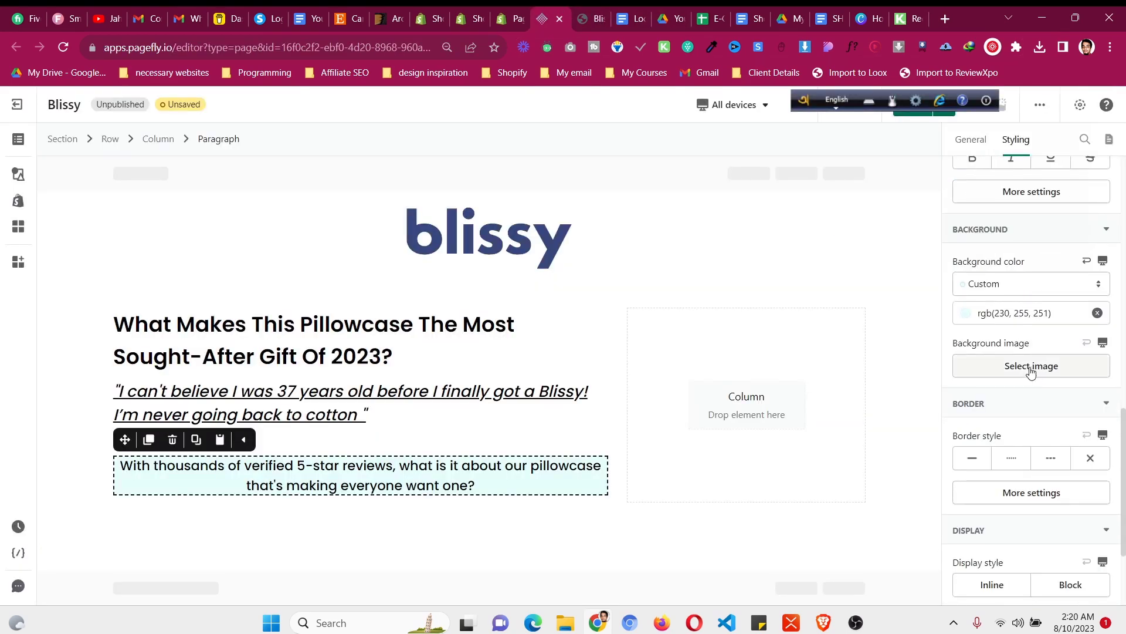
{"action": "scroll", "coordinate": [1024, 287], "scroll_direction": "up", "scroll_amount": 3}
{"action": "left_click", "coordinate": [1030, 338]}
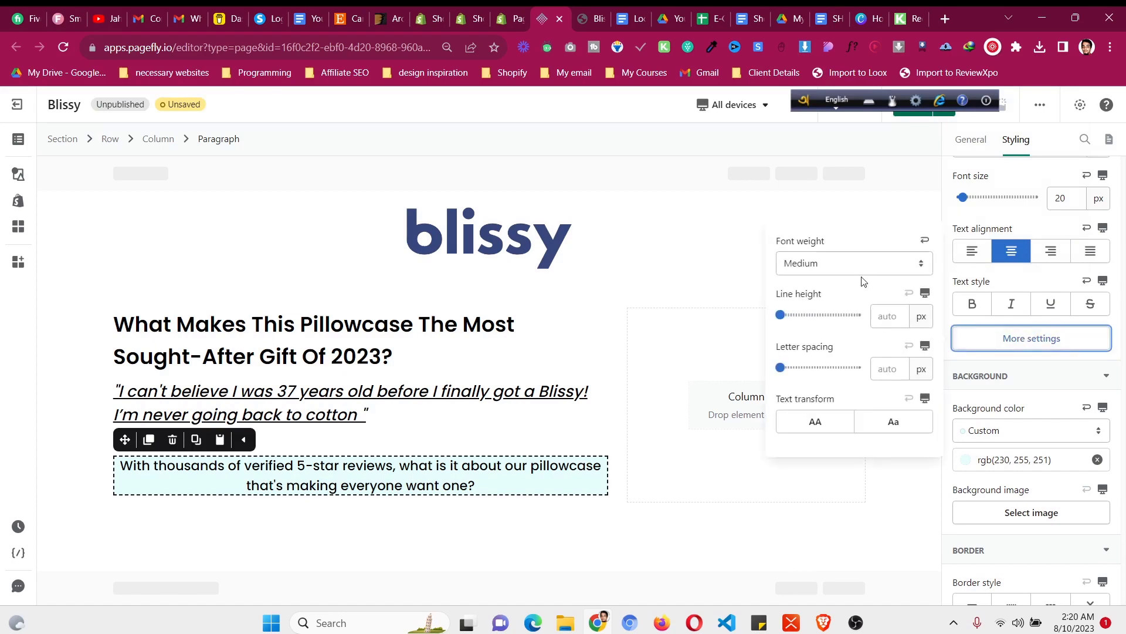
{"action": "left_click", "coordinate": [858, 263]}
{"action": "left_click", "coordinate": [846, 379]}
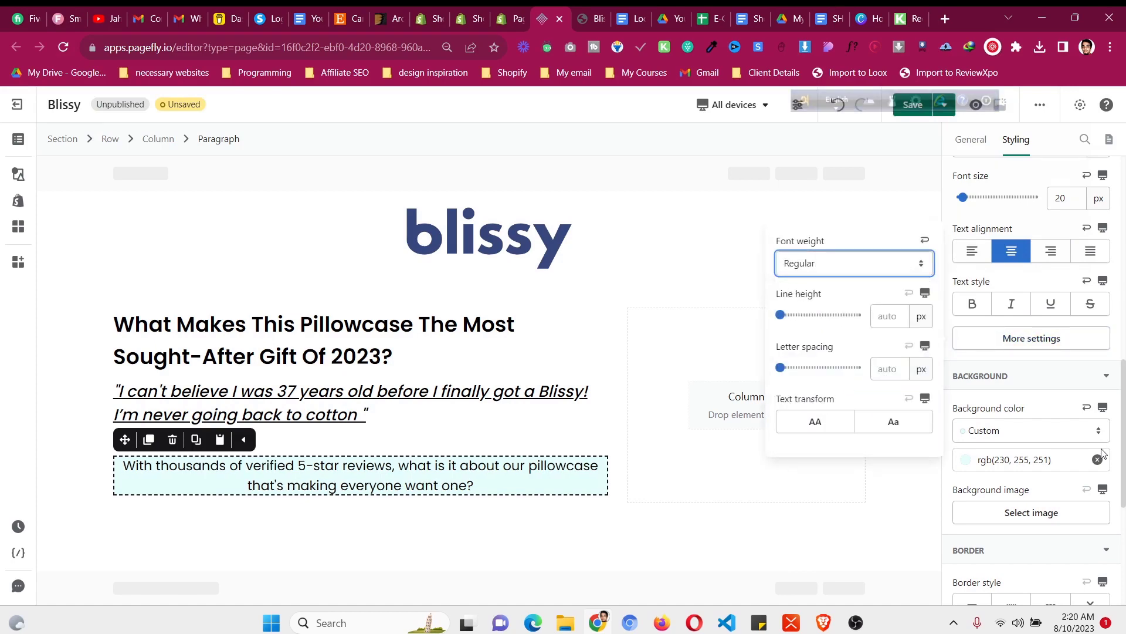
Set the reviews paragraph's padding to 10 px on all four sides
{"action": "scroll", "coordinate": [1102, 455], "scroll_direction": "up", "scroll_amount": 5}
{"action": "scroll", "coordinate": [1063, 407], "scroll_direction": "up", "scroll_amount": 2}
{"action": "scroll", "coordinate": [1024, 312], "scroll_direction": "up", "scroll_amount": 3}
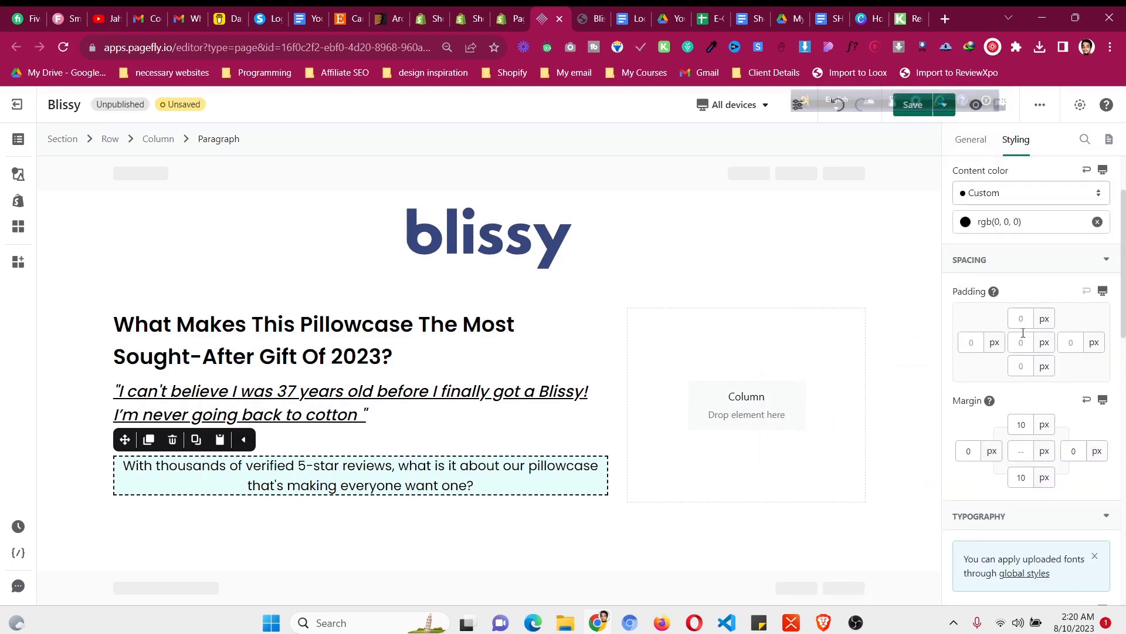
{"action": "left_click", "coordinate": [1024, 318]}
{"action": "type", "text": "3"}
{"action": "key", "text": "Up"}
{"action": "key", "text": "Up"}
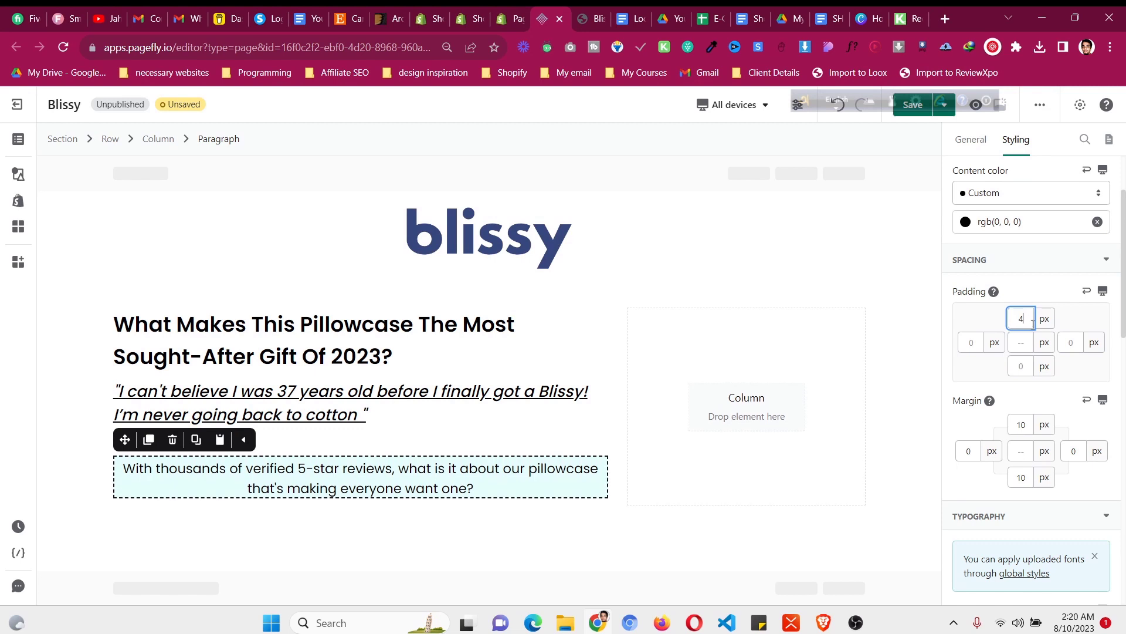
{"action": "left_click", "coordinate": [1022, 367]}
{"action": "key", "text": "Up"}
{"action": "key", "text": "Up"}
{"action": "key", "text": "Up"}
{"action": "key", "text": "Up"}
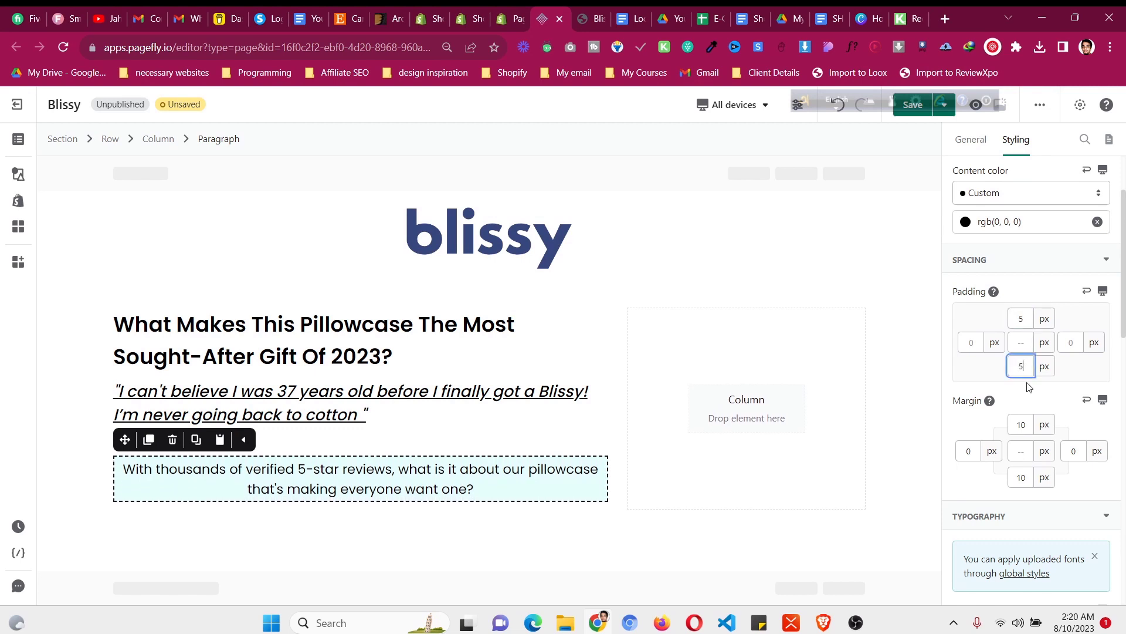
{"action": "key", "text": "Up"}
{"action": "key", "text": "Up"}
{"action": "key", "text": "Up"}
{"action": "key", "text": "Up"}
{"action": "key", "text": "Up"}
{"action": "key", "text": "Up"}
{"action": "key", "text": "Up"}
{"action": "key", "text": "Down"}
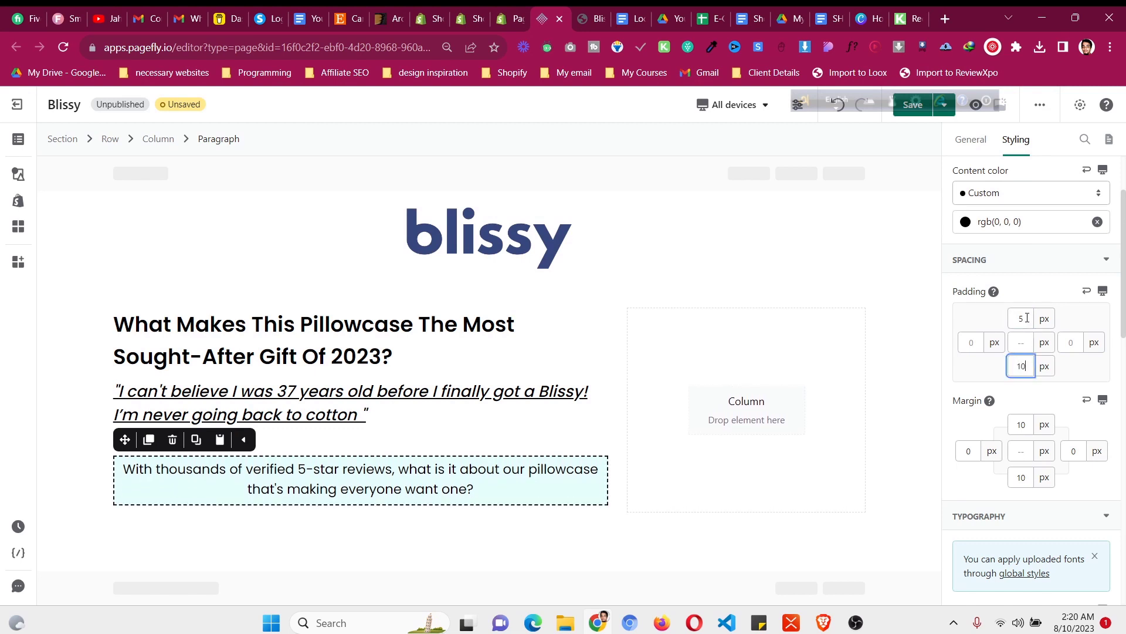
{"action": "left_click", "coordinate": [1022, 318]}
{"action": "key", "text": "Up"}
{"action": "key", "text": "Up"}
{"action": "key", "text": "Up"}
{"action": "key", "text": "Up"}
{"action": "key", "text": "Up"}
{"action": "left_click", "coordinate": [980, 346]}
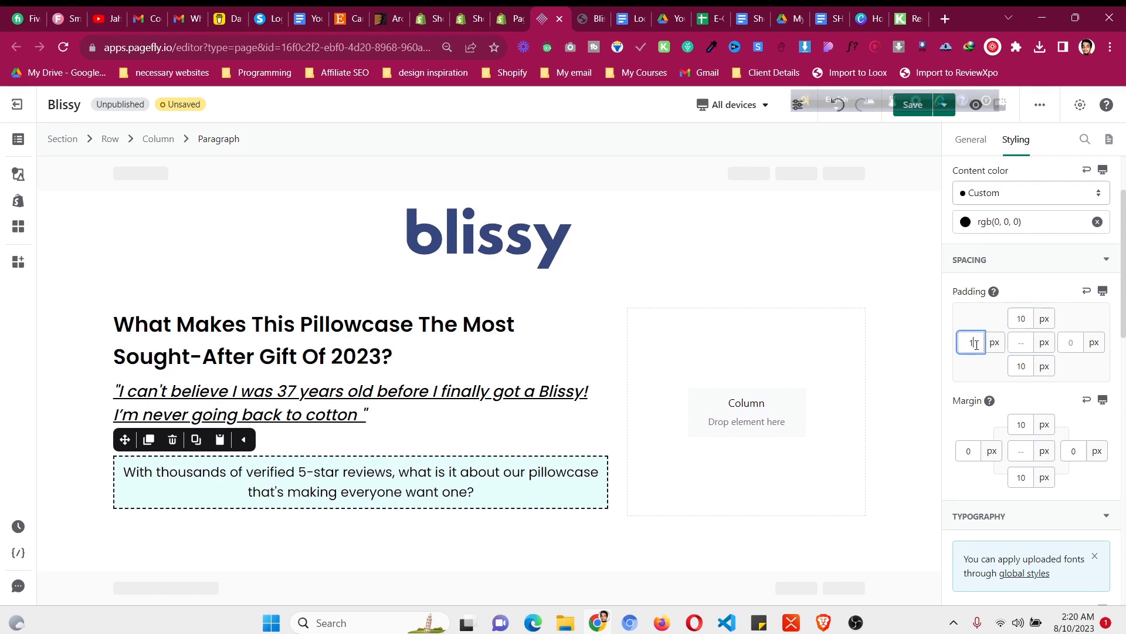
{"action": "key", "text": "Up"}
{"action": "key", "text": "Up"}
{"action": "key", "text": "Up"}
{"action": "key", "text": "Up"}
{"action": "key", "text": "Up"}
{"action": "key", "text": "Up"}
{"action": "key", "text": "Up"}
{"action": "key", "text": "Up"}
{"action": "key", "text": "Up"}
{"action": "key", "text": "Up"}
{"action": "left_click", "coordinate": [1071, 344]}
{"action": "key", "text": "Up"}
{"action": "key", "text": "Up"}
{"action": "key", "text": "Up"}
{"action": "key", "text": "Up"}
{"action": "key", "text": "Up"}
{"action": "key", "text": "Up"}
{"action": "key", "text": "Up"}
{"action": "key", "text": "Up"}
{"action": "key", "text": "Up"}
{"action": "key", "text": "Up"}
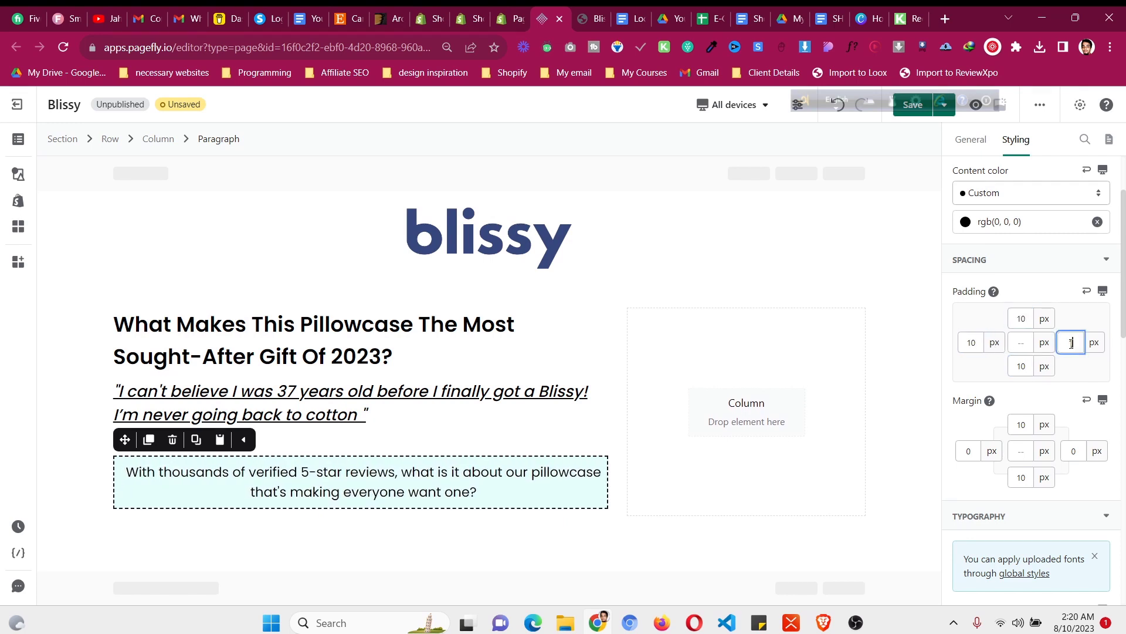
Check the reference page and set the reviews paragraph's font size to 18 px
{"action": "left_click", "coordinate": [594, 18]}
{"action": "left_click", "coordinate": [562, 13]}
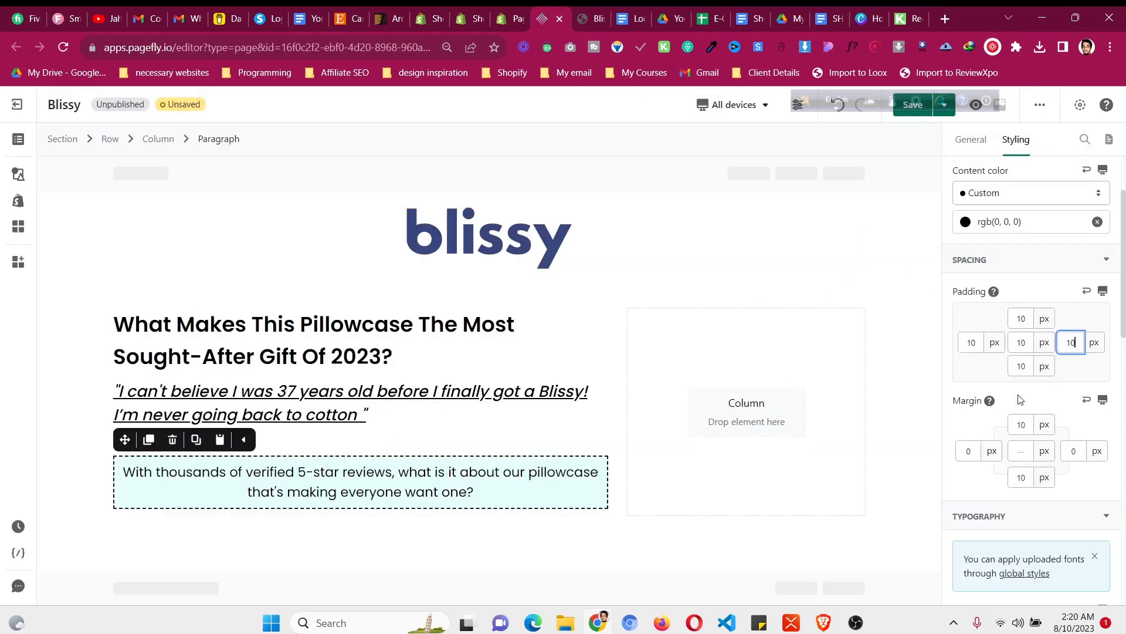
{"action": "scroll", "coordinate": [1069, 382], "scroll_direction": "down", "scroll_amount": 3}
{"action": "left_click", "coordinate": [1064, 414]}
{"action": "key", "text": "Down"}
{"action": "key", "text": "Down"}
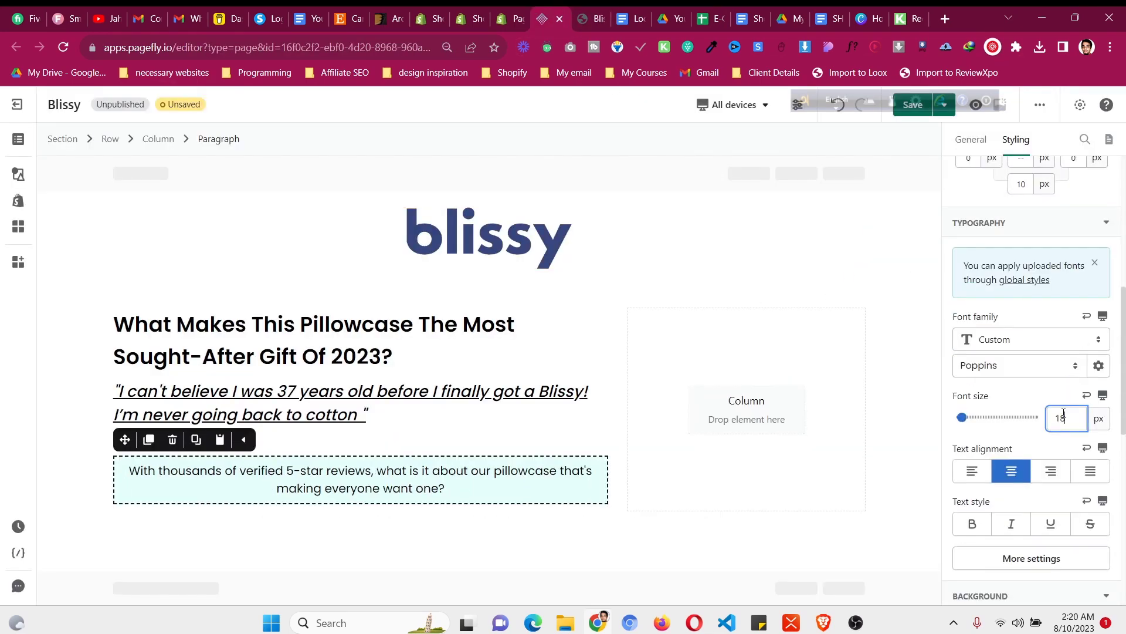
Widen the headline column, set the reviews paragraph's font size to 15 px and compare it with the reference page
{"action": "left_click_drag", "start_coordinate": [656, 393], "coordinate": [684, 392]}
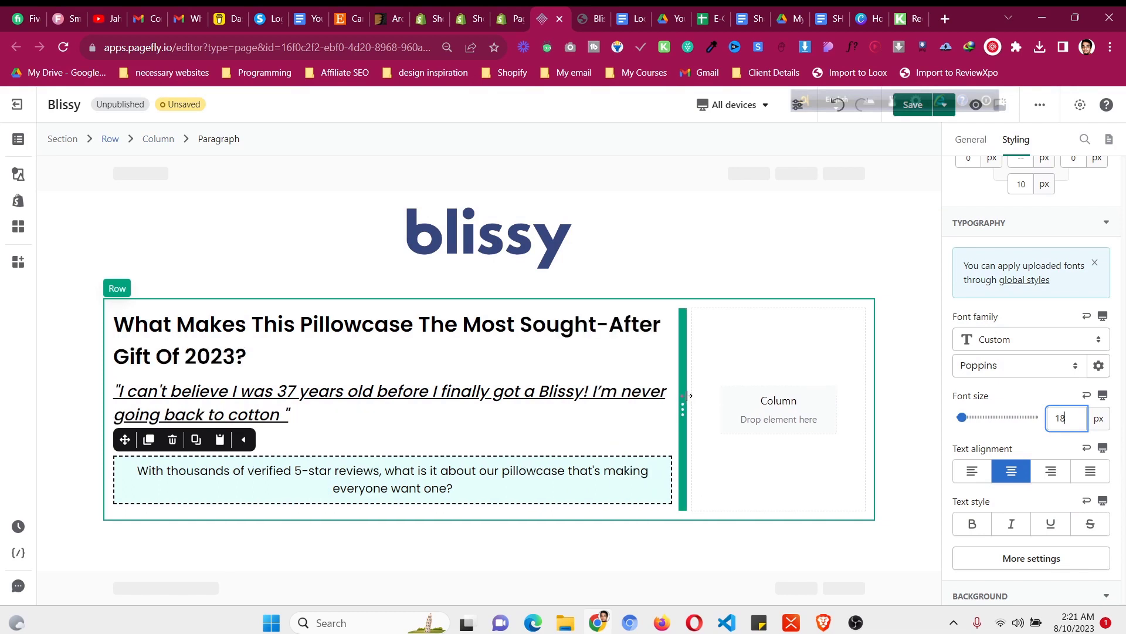
{"action": "left_click", "coordinate": [505, 479]}
{"action": "left_click", "coordinate": [1068, 417]}
{"action": "key", "text": "Down"}
{"action": "key", "text": "Down"}
{"action": "key", "text": "Down"}
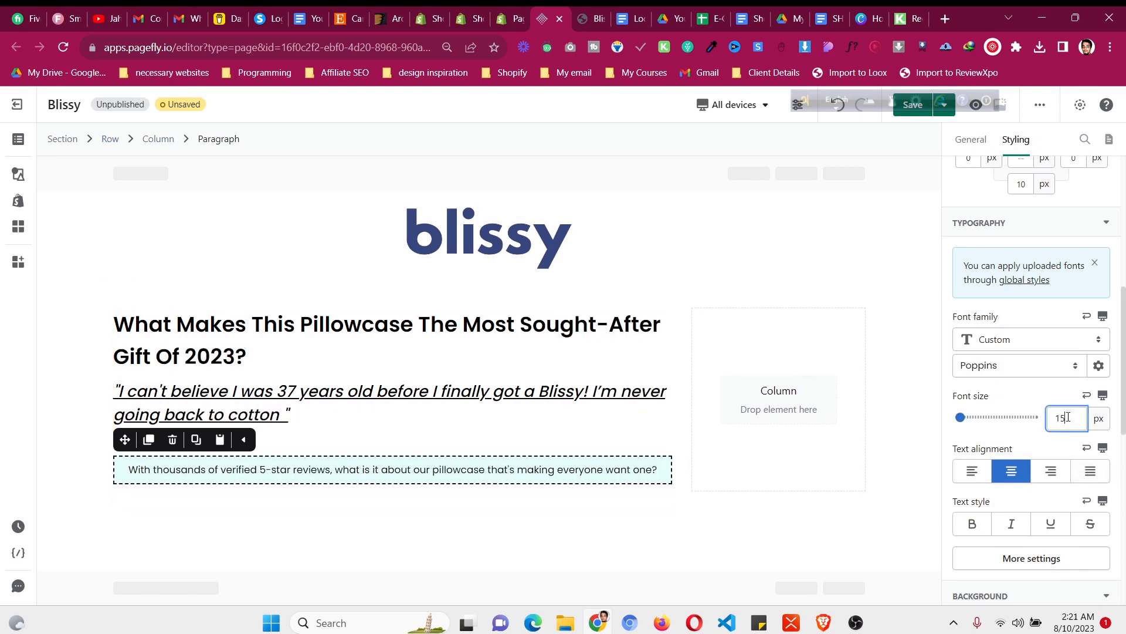
{"action": "left_click", "coordinate": [590, 19]}
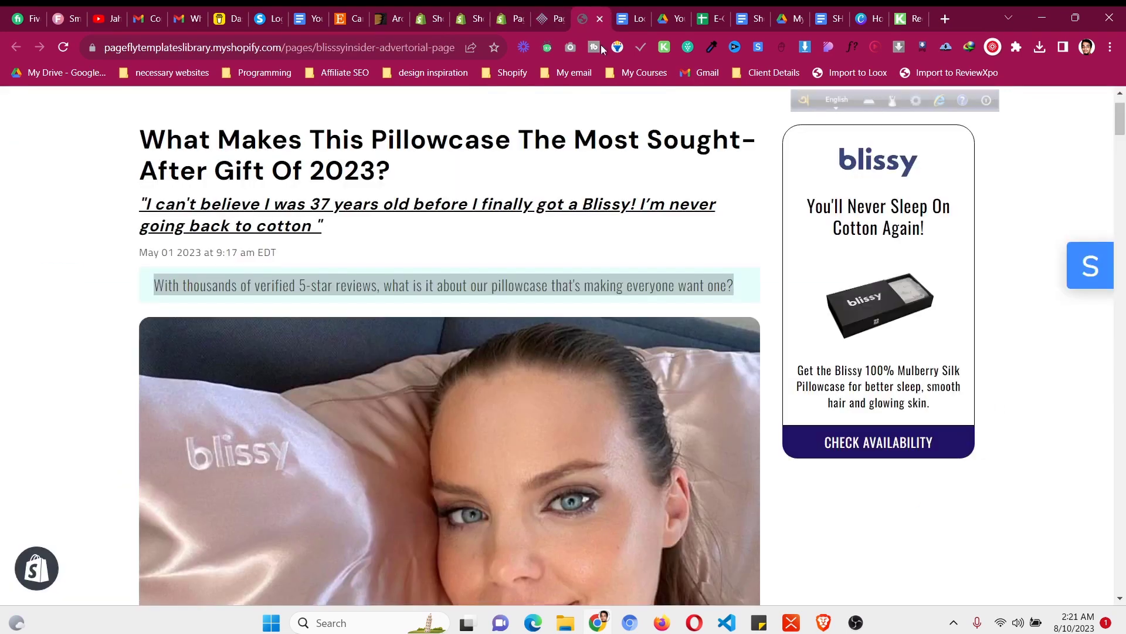
{"action": "left_click", "coordinate": [598, 294]}
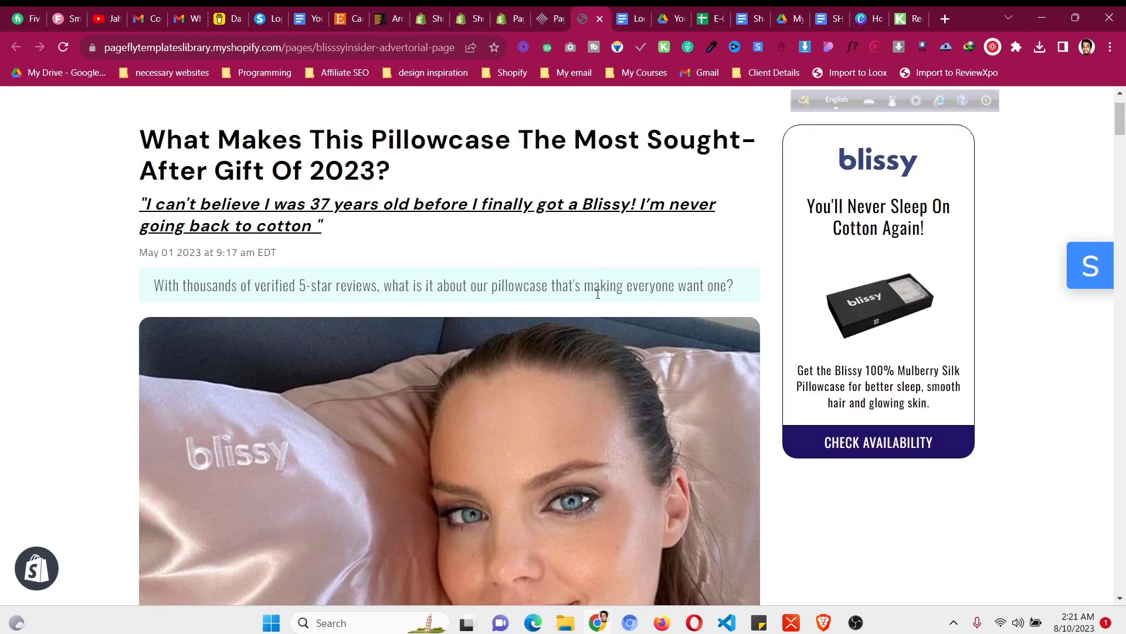
Set the left and right padding of the highlighted reviews paragraph to 6 px
{"action": "left_click", "coordinate": [565, 19]}
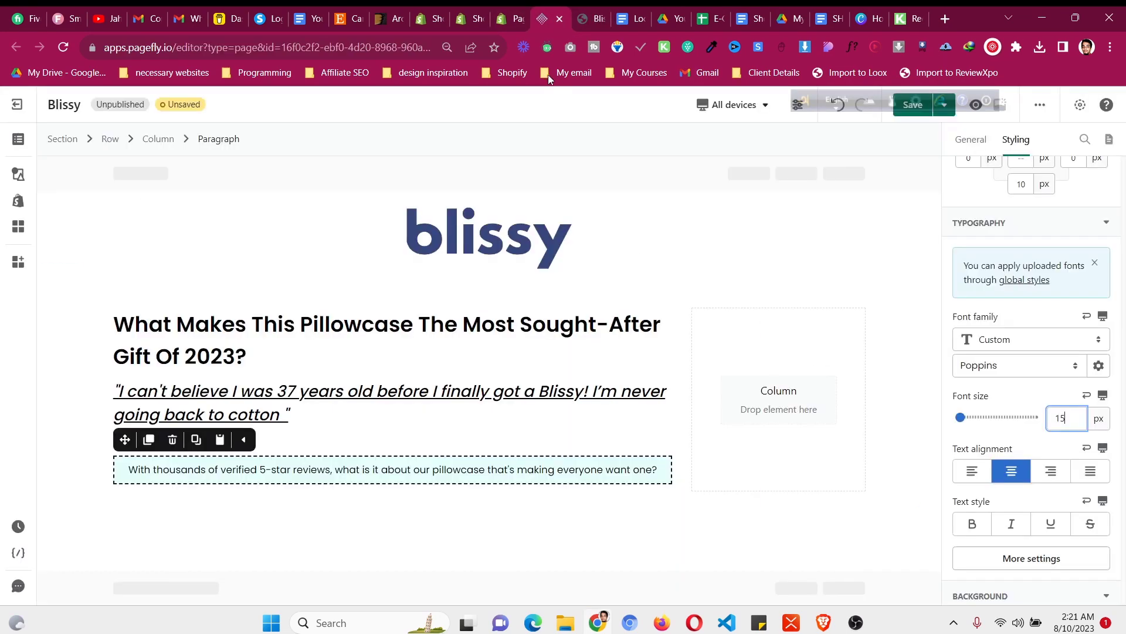
{"action": "left_click", "coordinate": [497, 480]}
{"action": "scroll", "coordinate": [962, 311], "scroll_direction": "up", "scroll_amount": 4}
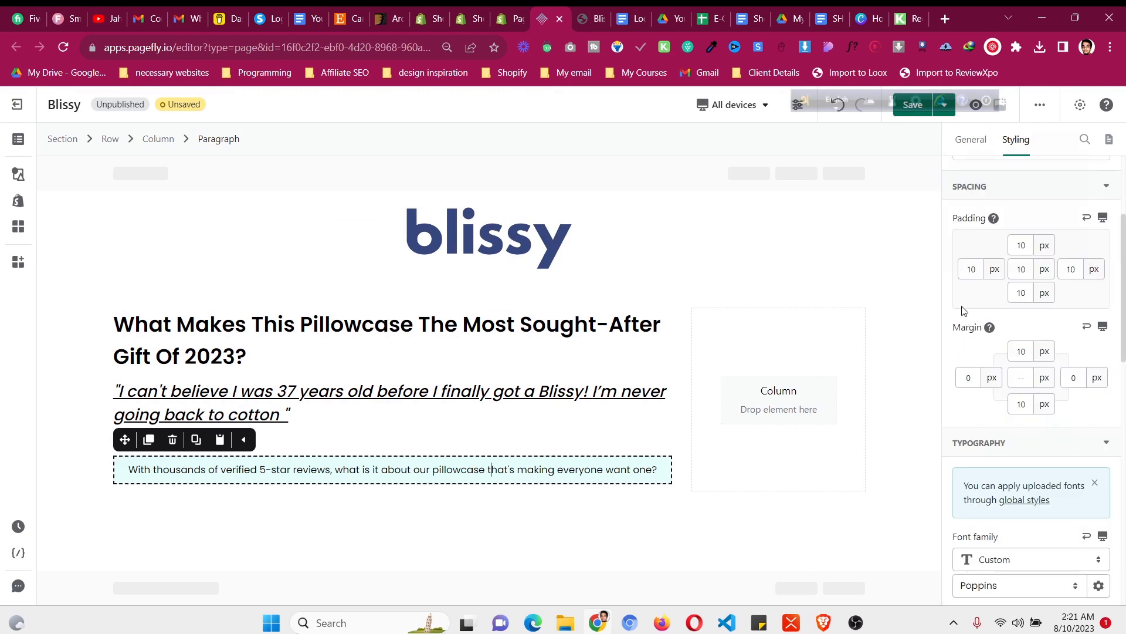
{"action": "double_click", "coordinate": [971, 270]}
{"action": "type", "text": "0"}
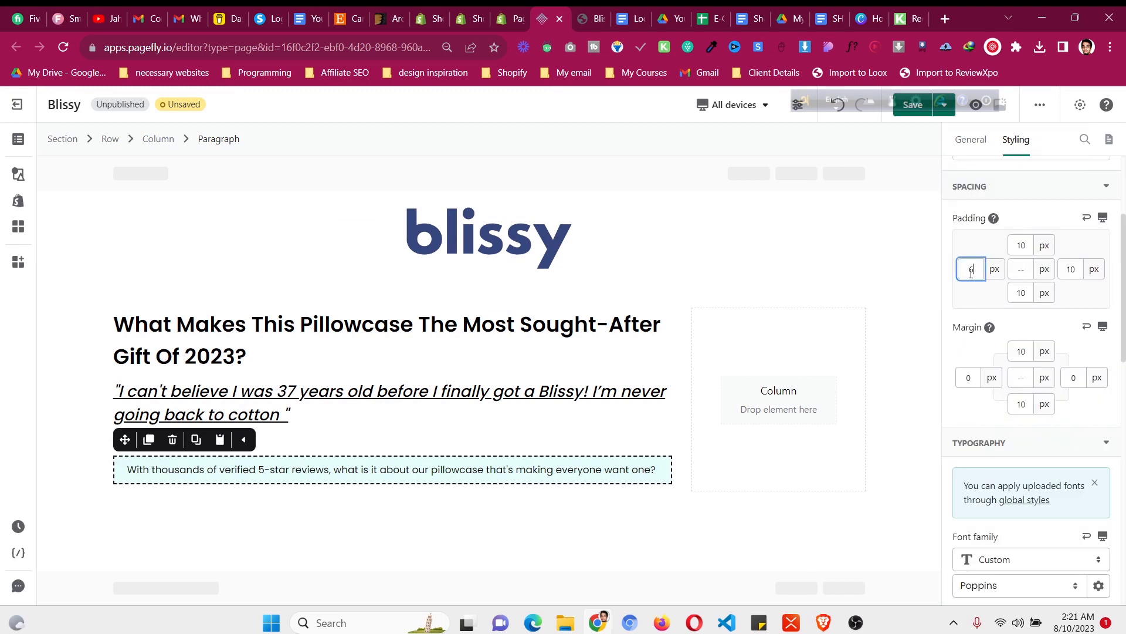
{"action": "double_click", "coordinate": [1073, 269]}
{"action": "type", "text": "6"}
{"action": "scroll", "coordinate": [1056, 416], "scroll_direction": "down", "scroll_amount": 4}
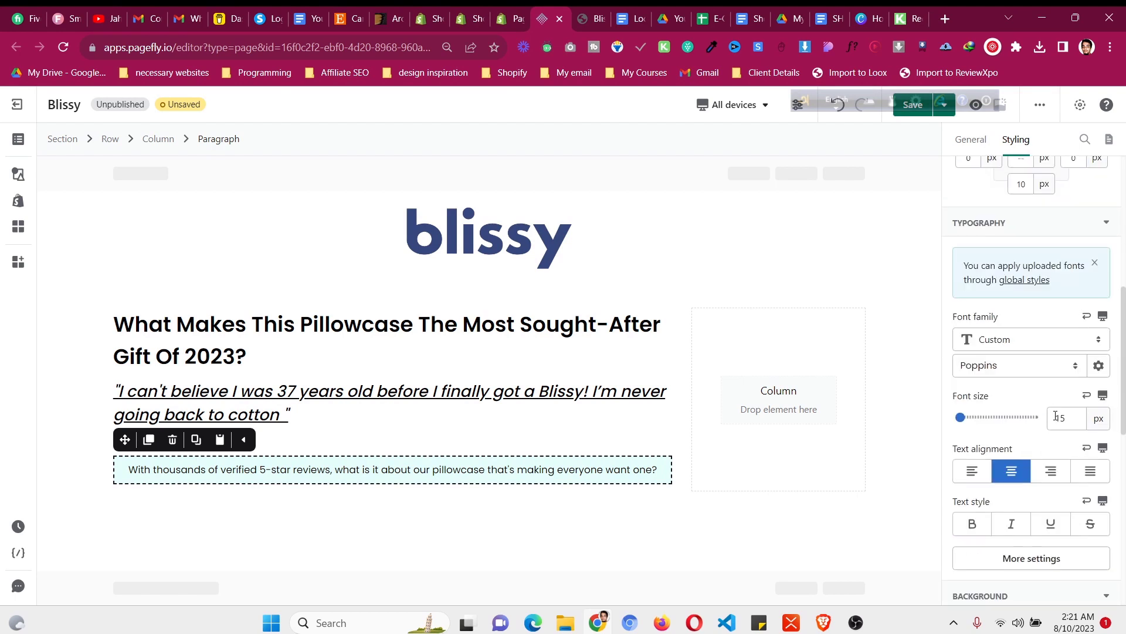
Try font sizes from 16 to 18 px on the reviews paragraph and return it to 15 px
{"action": "double_click", "coordinate": [1061, 419]}
{"action": "type", "text": "16"}
{"action": "key", "text": "Up"}
{"action": "key", "text": "Up"}
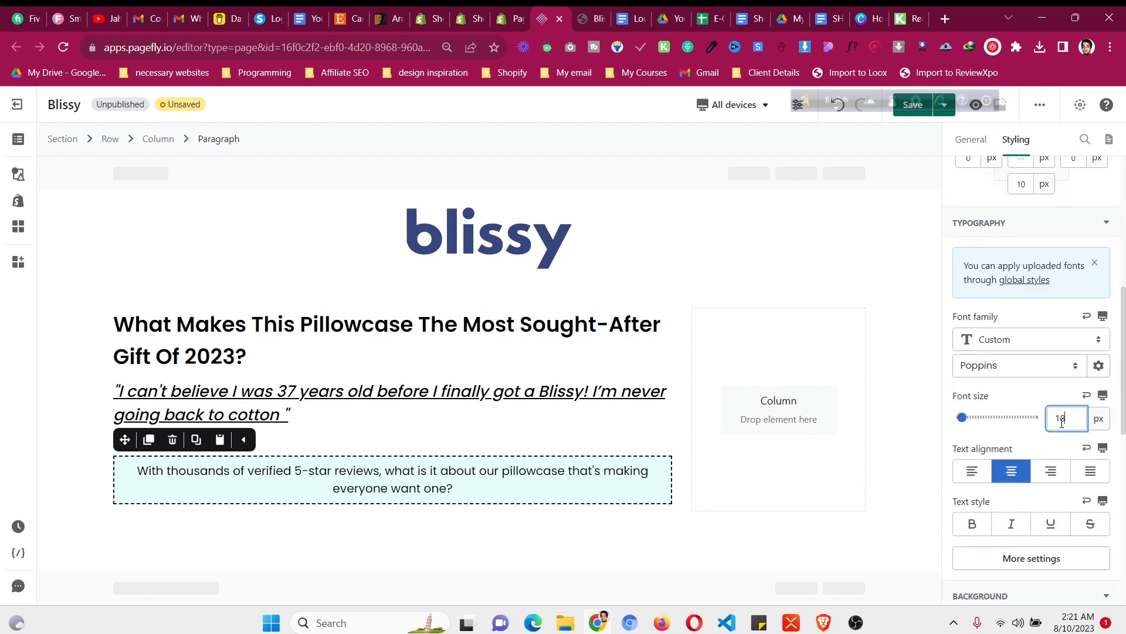
{"action": "key", "text": "Down"}
{"action": "key", "text": "Down"}
{"action": "key", "text": "Down"}
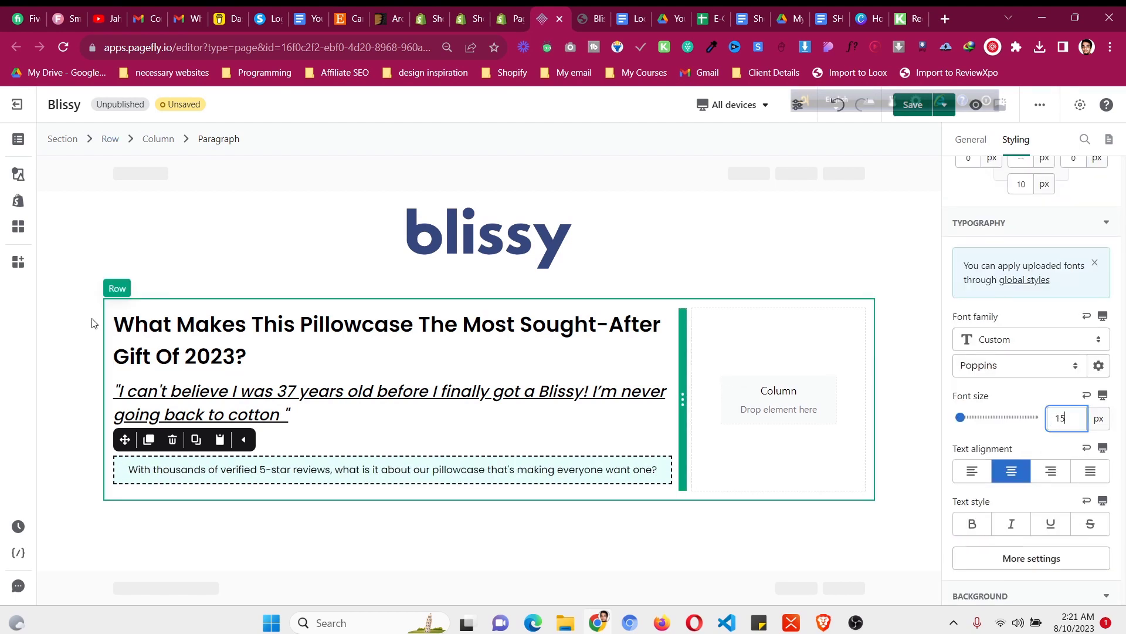
{"action": "left_click", "coordinate": [79, 316]}
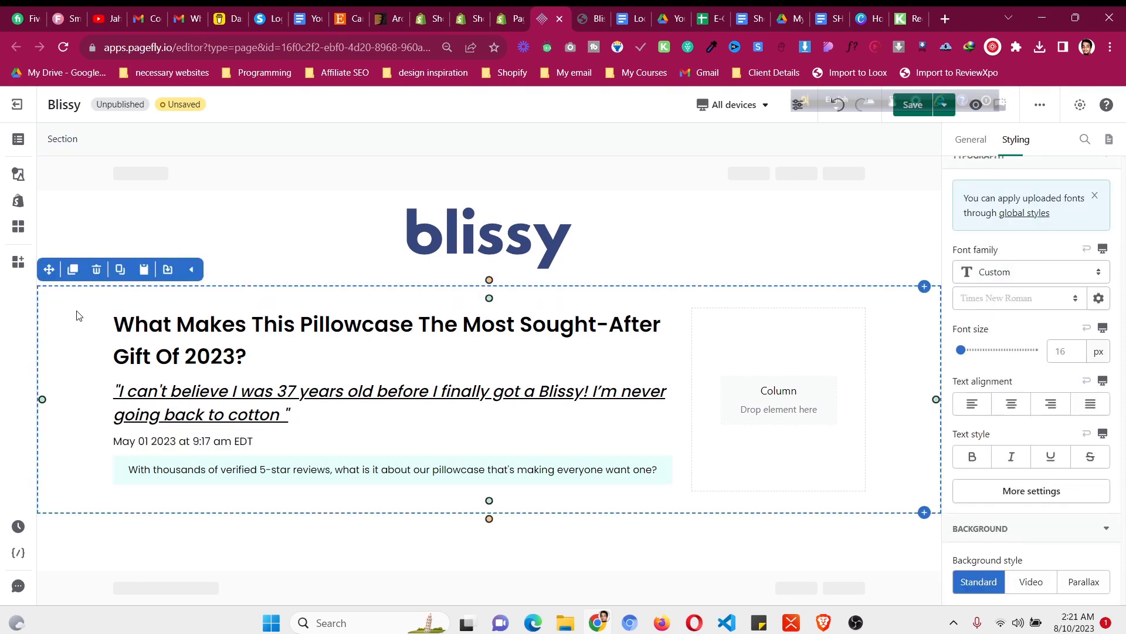
Check the reference page and add an Image element directly below the reviews paragraph in the headline column
{"action": "left_click", "coordinate": [590, 14]}
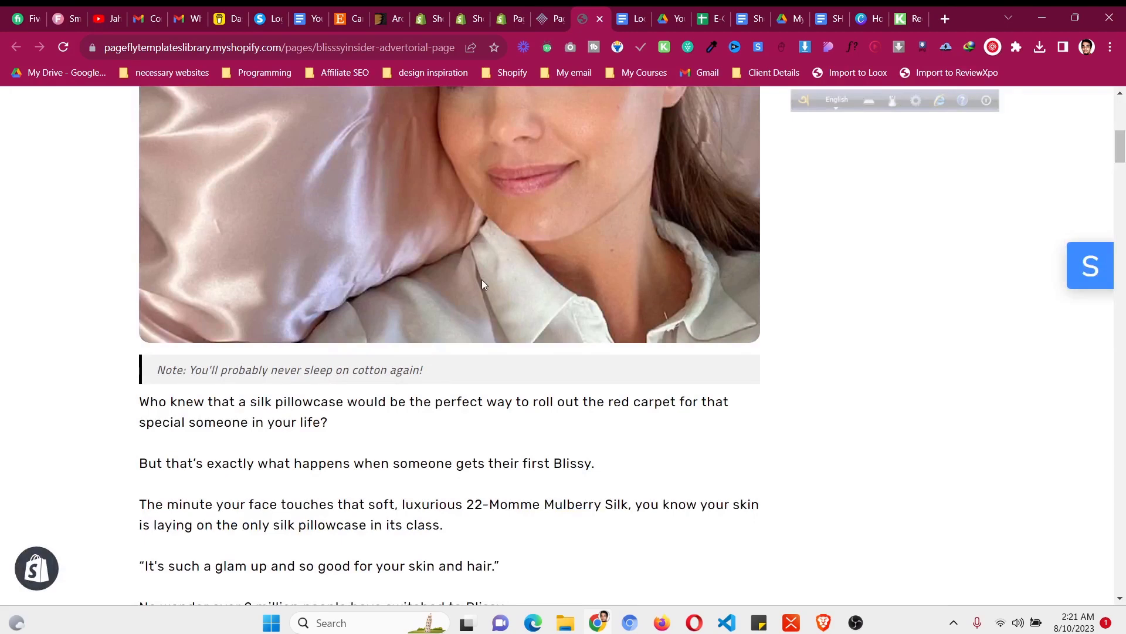
{"action": "key", "text": "ctrl+shift+Tab"}
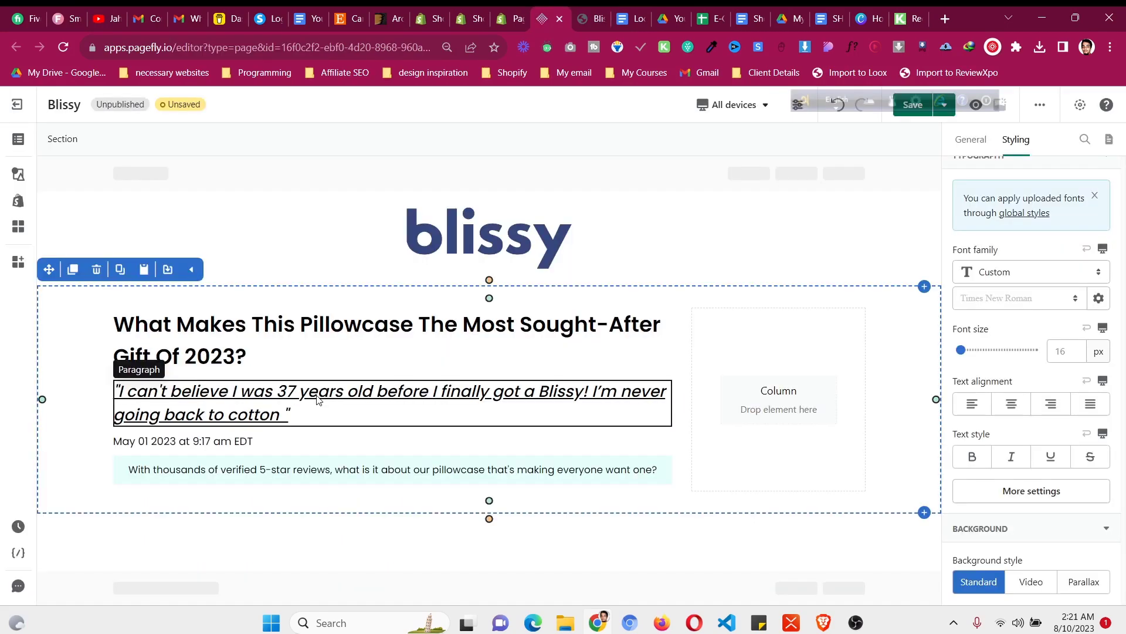
{"action": "left_click", "coordinate": [19, 139]}
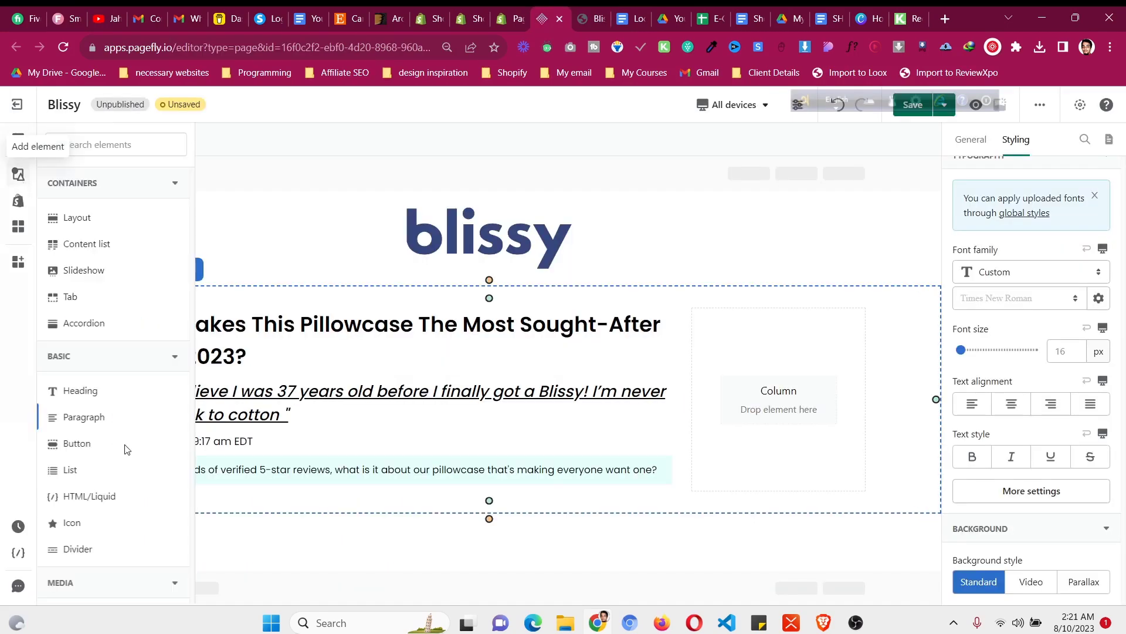
{"action": "scroll", "coordinate": [128, 450], "scroll_direction": "down", "scroll_amount": 2}
{"action": "mouse_move", "coordinate": [127, 470]}
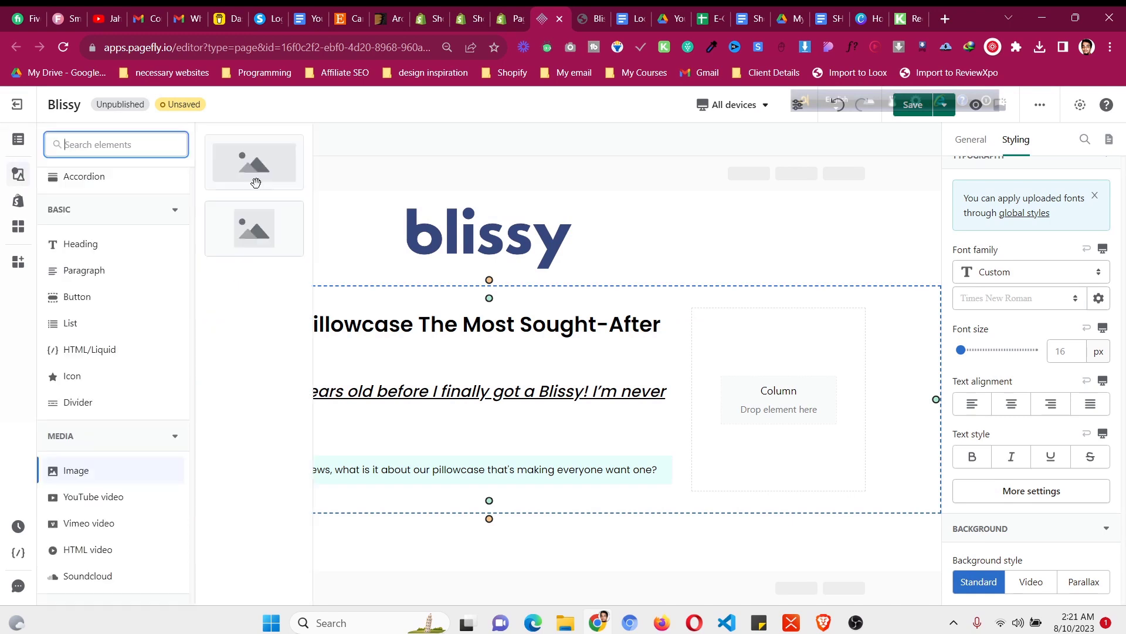
{"action": "left_click_drag", "start_coordinate": [255, 180], "coordinate": [490, 485]}
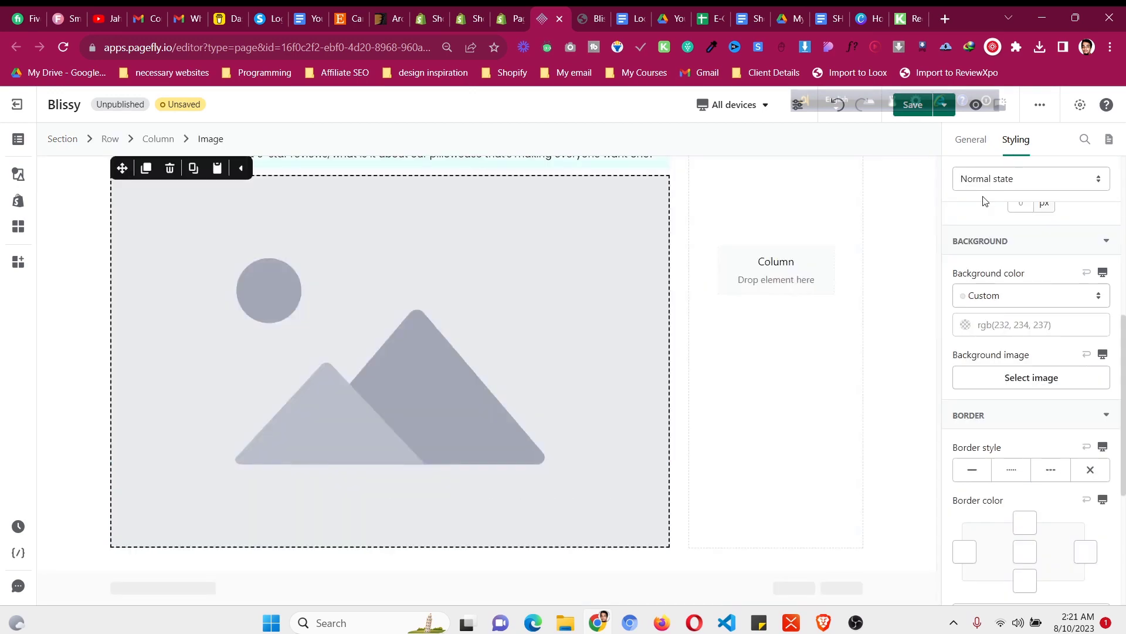
Set the new image element's source to download_8 from the media files
{"action": "left_click", "coordinate": [972, 141]}
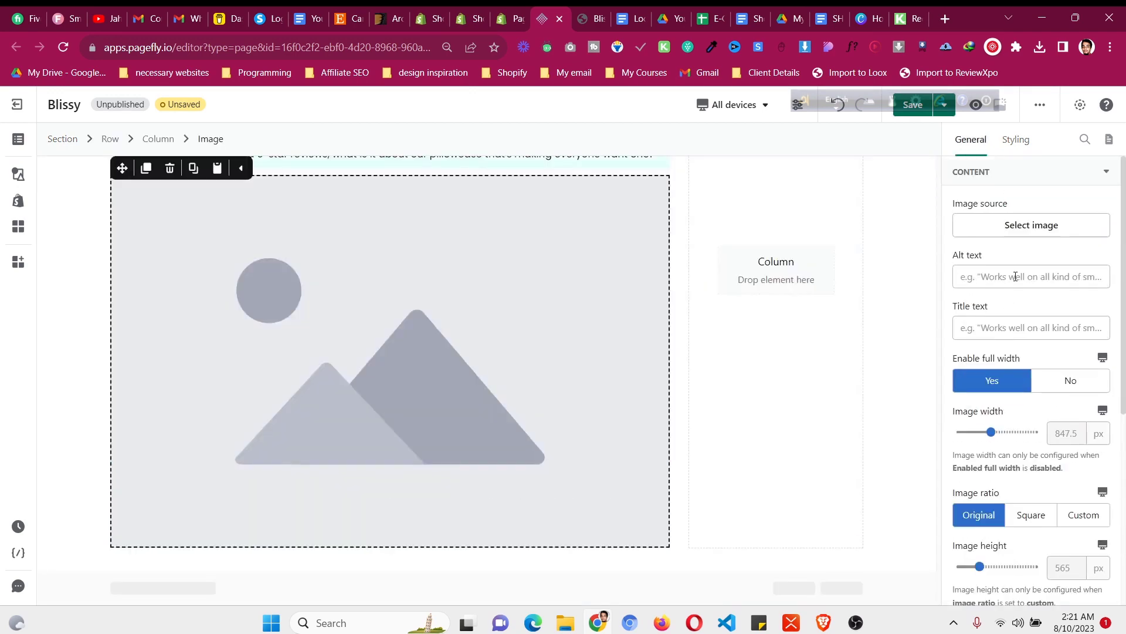
{"action": "left_click", "coordinate": [557, 311]}
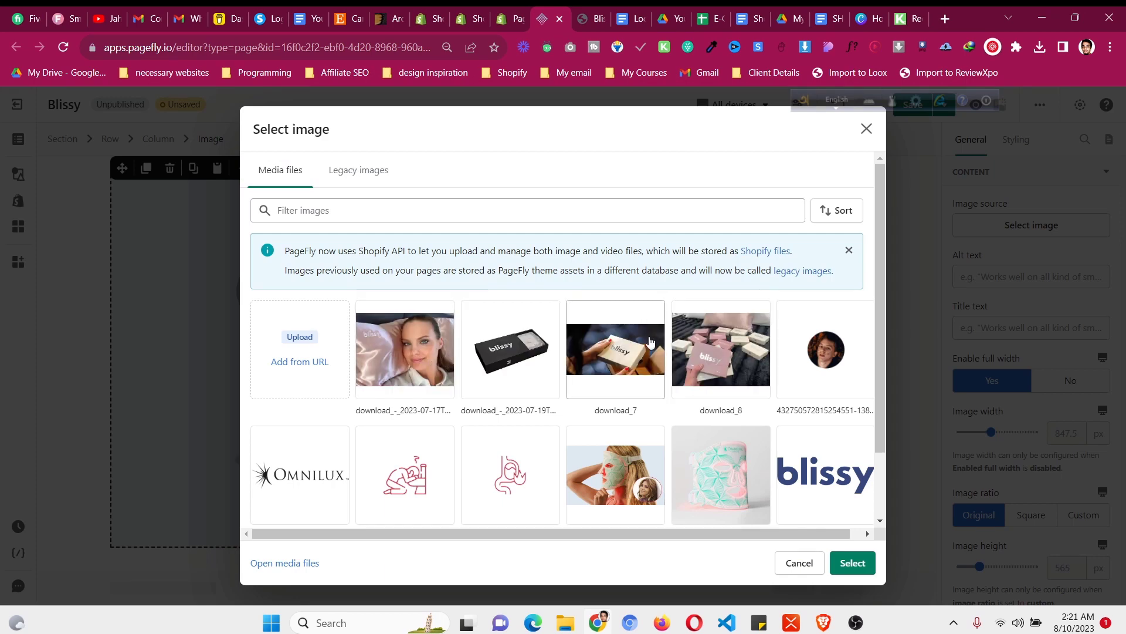
{"action": "left_click", "coordinate": [701, 361]}
{"action": "left_click", "coordinate": [839, 564]}
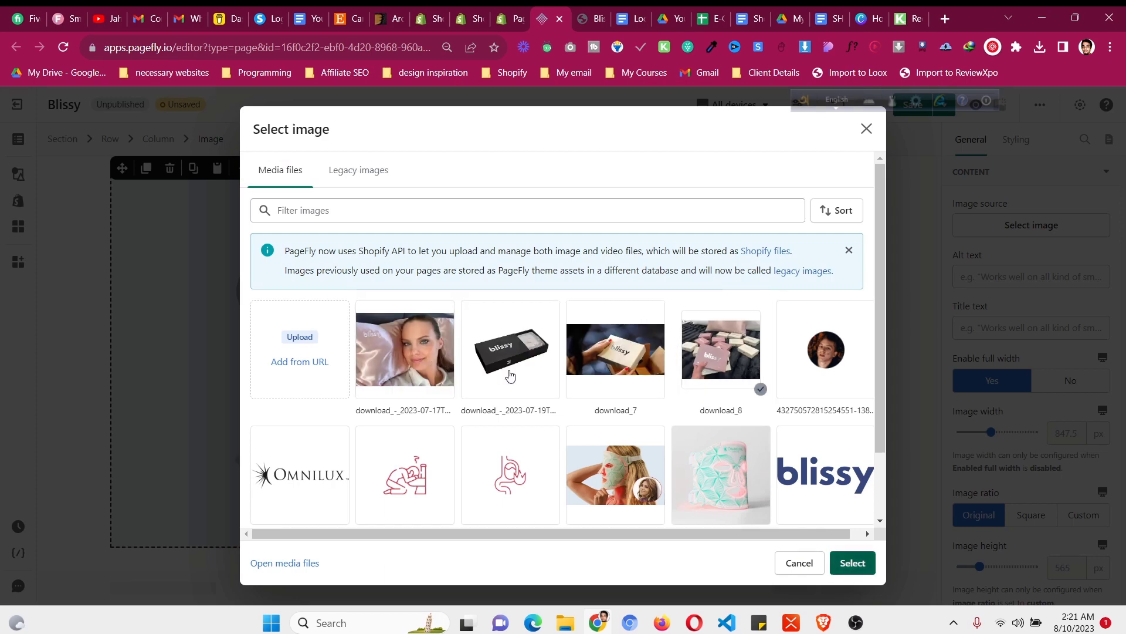
{"action": "scroll", "coordinate": [138, 235], "scroll_direction": "up", "scroll_amount": 1}
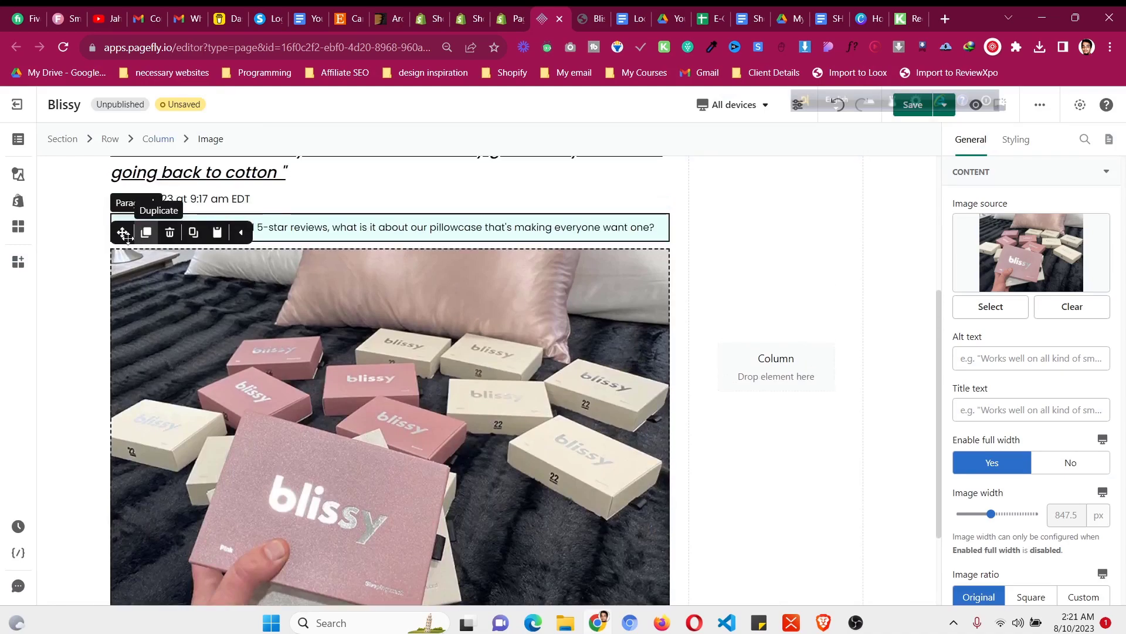
{"action": "left_click", "coordinate": [84, 249]}
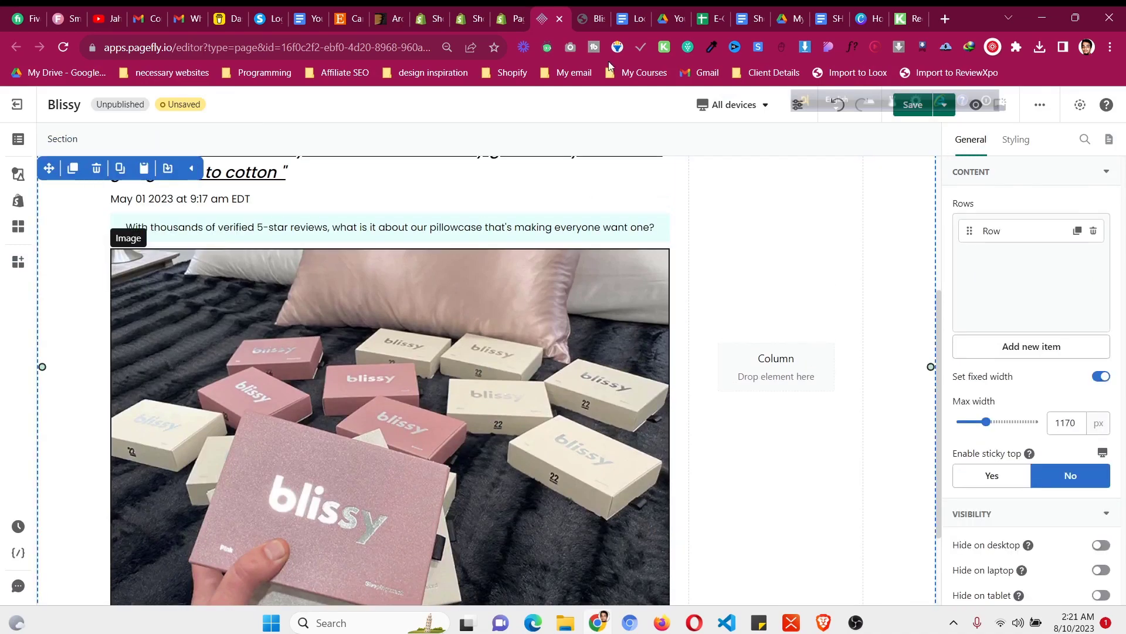
Compare the image with the reference page and set its border radius to 10 px on all corners
{"action": "key", "text": "ctrl+Tab"}
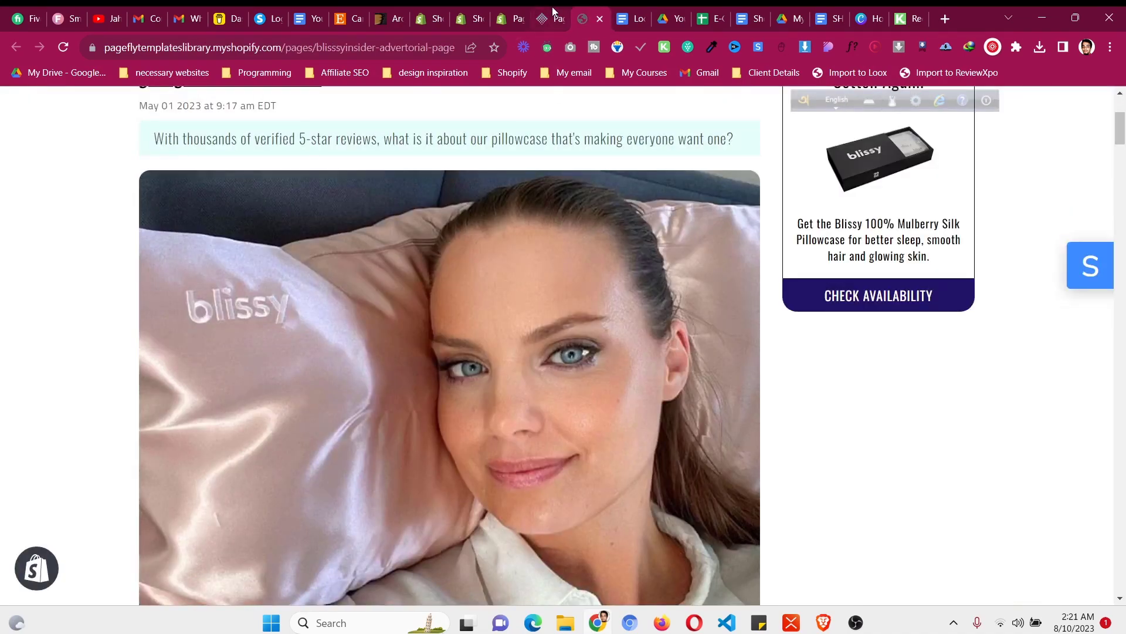
{"action": "key", "text": "ctrl+shift+Tab"}
{"action": "left_click", "coordinate": [1016, 141]}
{"action": "scroll", "coordinate": [1036, 335], "scroll_direction": "down", "scroll_amount": 8}
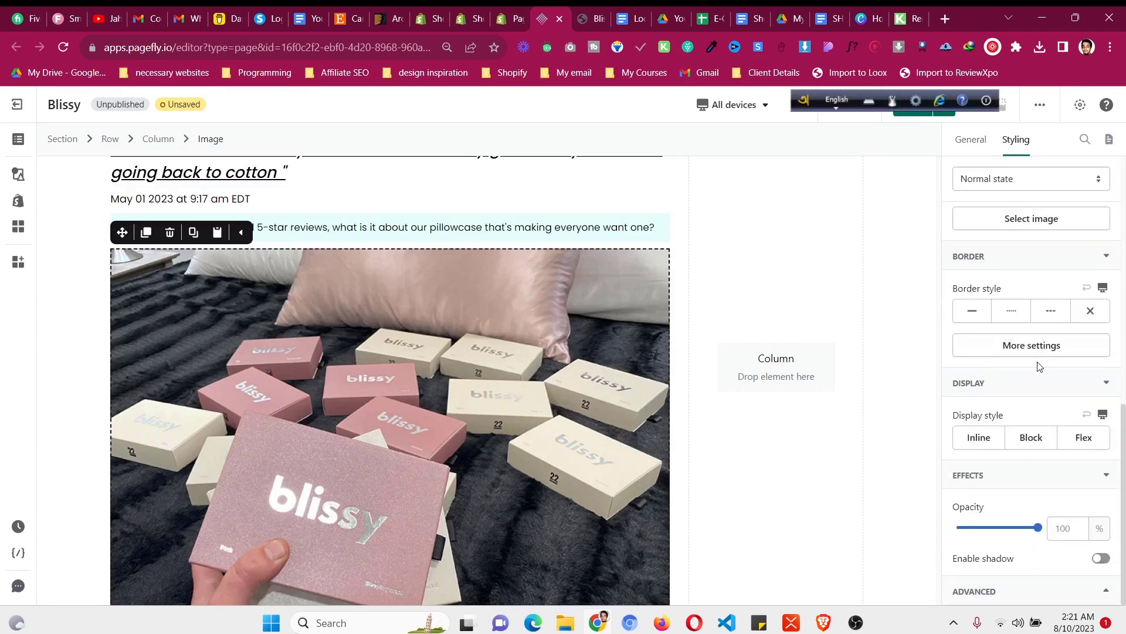
{"action": "left_click", "coordinate": [1036, 351]}
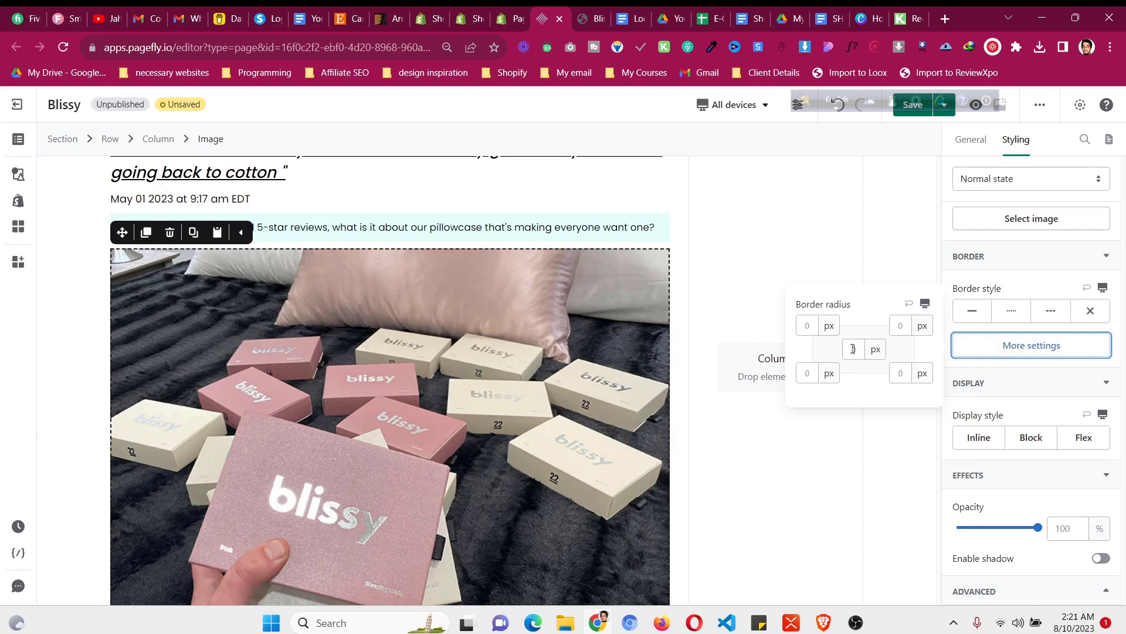
{"action": "left_click", "coordinate": [853, 349]}
{"action": "type", "text": "10"}
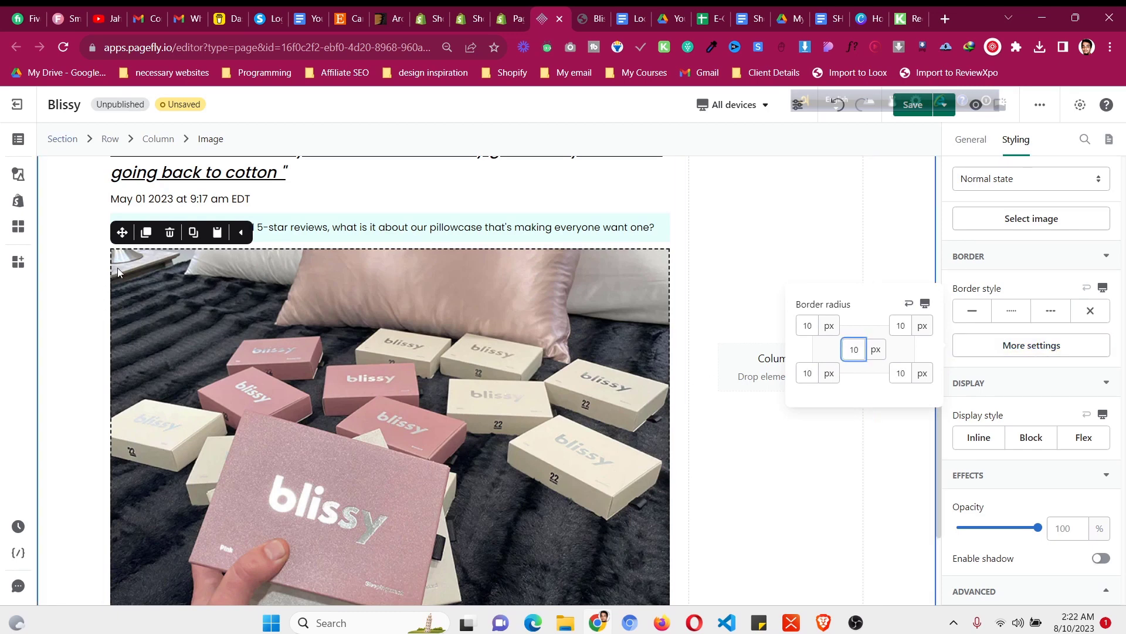
{"action": "left_click", "coordinate": [79, 260]}
Enable the shadow on the article image and check its edges
{"action": "left_click", "coordinate": [224, 292]}
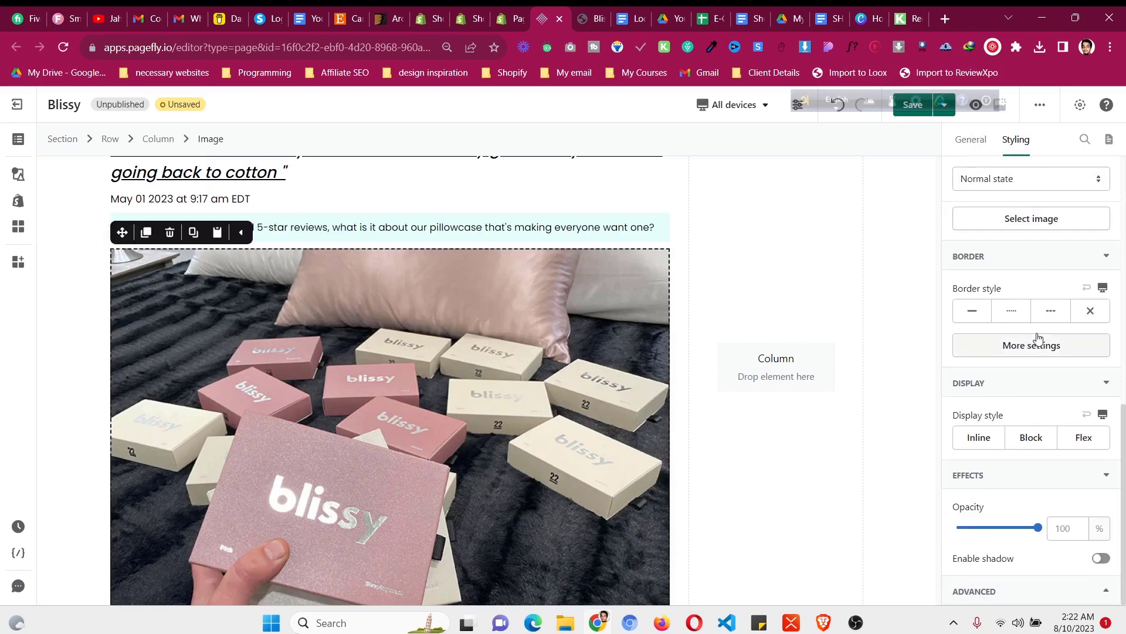
{"action": "left_click", "coordinate": [1102, 557]}
{"action": "scroll", "coordinate": [561, 373], "scroll_direction": "down", "scroll_amount": 1}
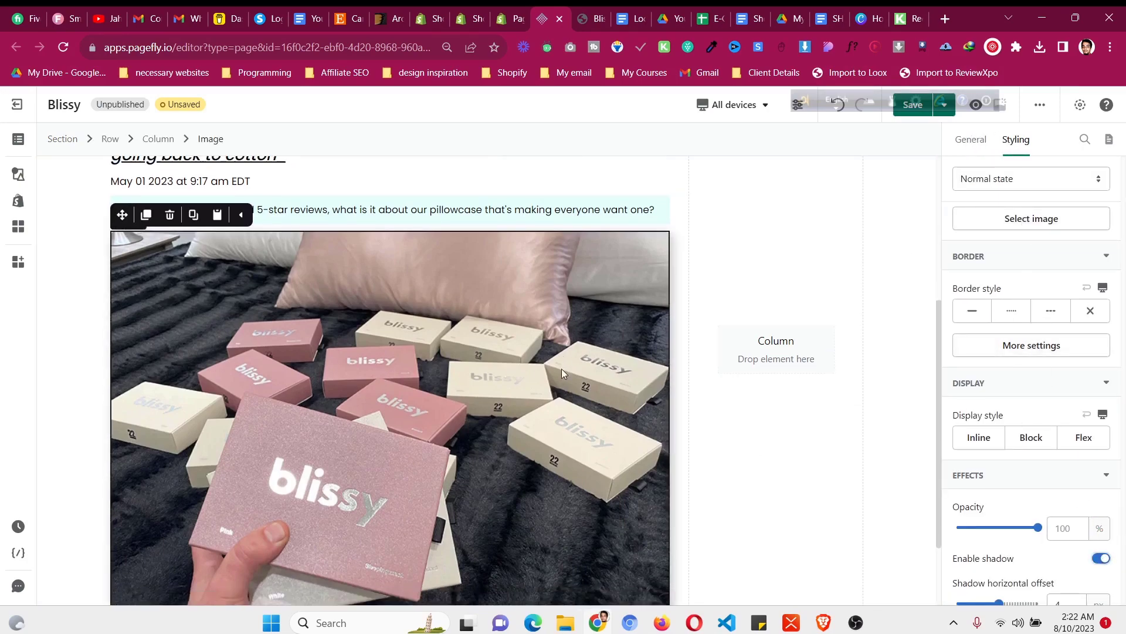
{"action": "scroll", "coordinate": [561, 368], "scroll_direction": "down", "scroll_amount": 2}
{"action": "left_click", "coordinate": [74, 288]}
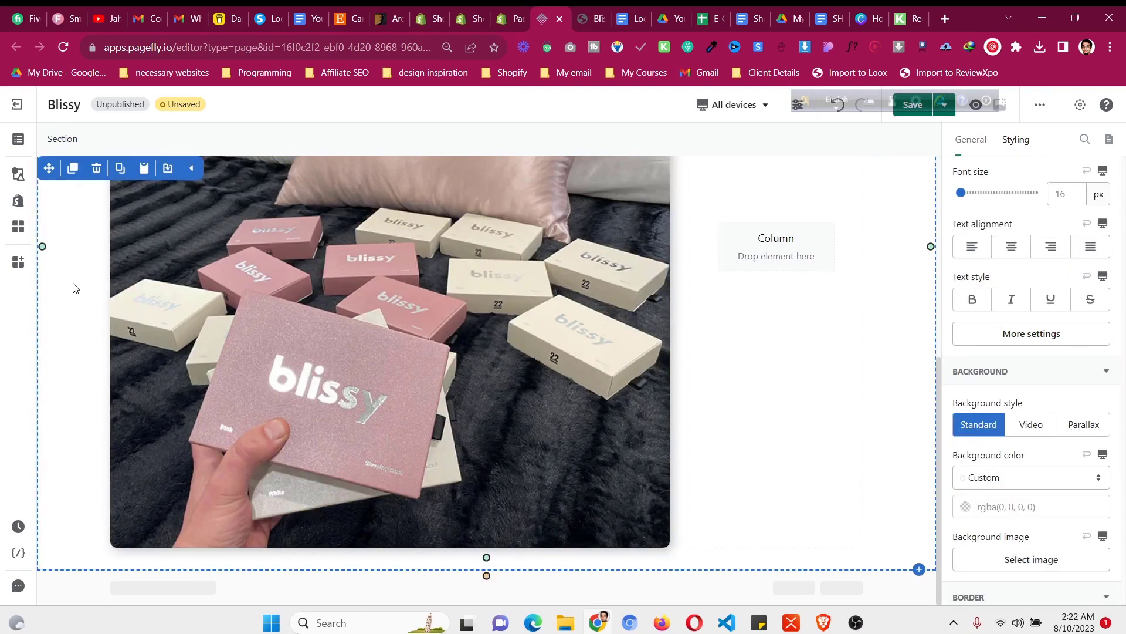
Set the image shadow's horizontal and vertical offsets to 3 px and its blur to 10 px
{"action": "scroll", "coordinate": [538, 272], "scroll_direction": "up", "scroll_amount": 3}
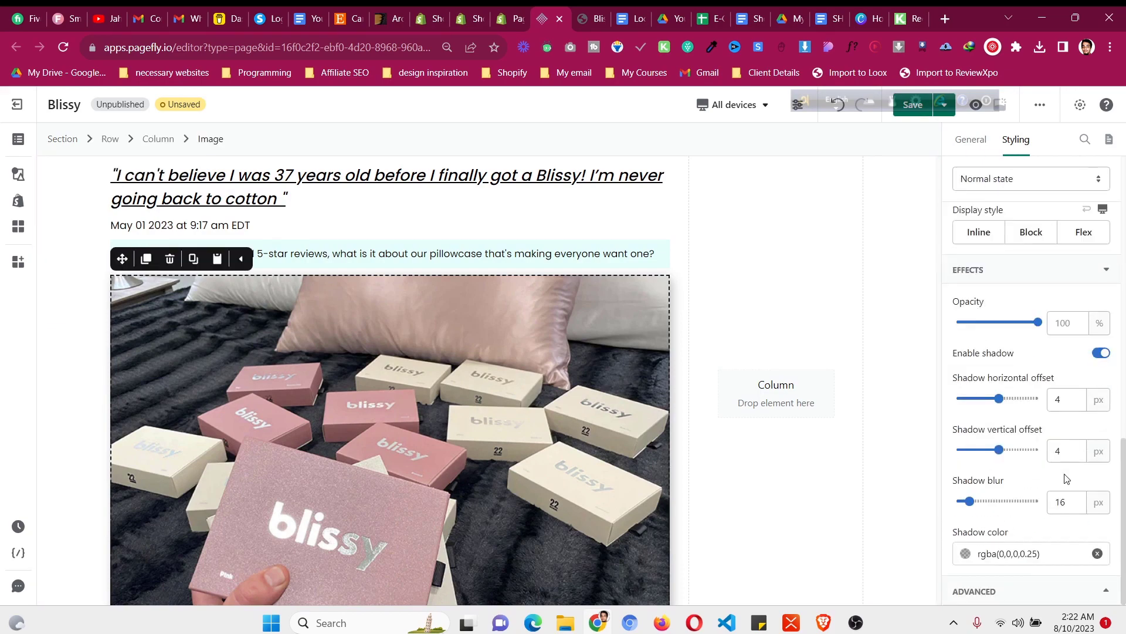
{"action": "left_click", "coordinate": [1073, 404]}
{"action": "left_click", "coordinate": [1064, 451]}
{"action": "left_click", "coordinate": [1066, 503]}
{"action": "key", "text": "BackSpace"}
{"action": "type", "text": "5"}
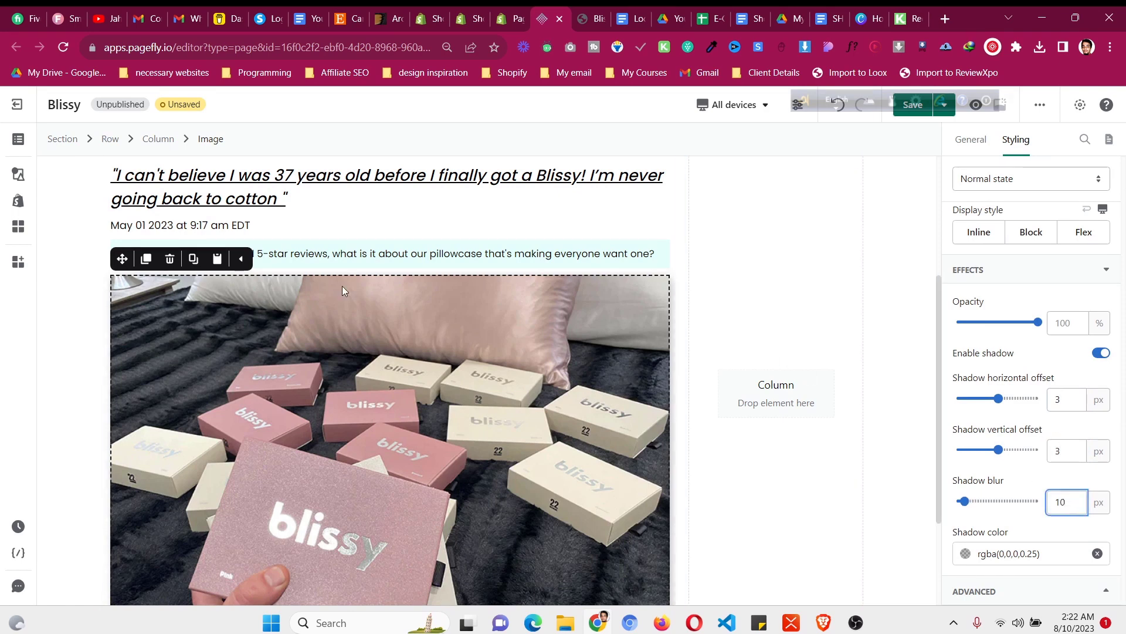
{"action": "left_click", "coordinate": [66, 288]}
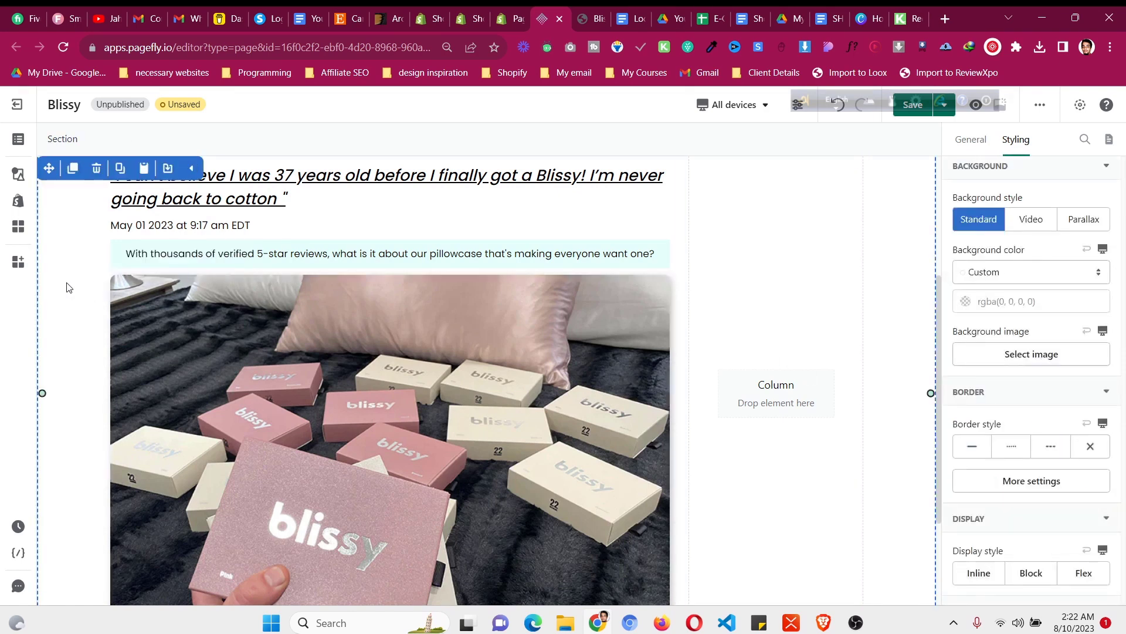
Copy the sentence "Note: You'll probably never sleep on cotton again!" from the reference page and return to the page editor
{"action": "scroll", "coordinate": [66, 288], "scroll_direction": "down", "scroll_amount": 3}
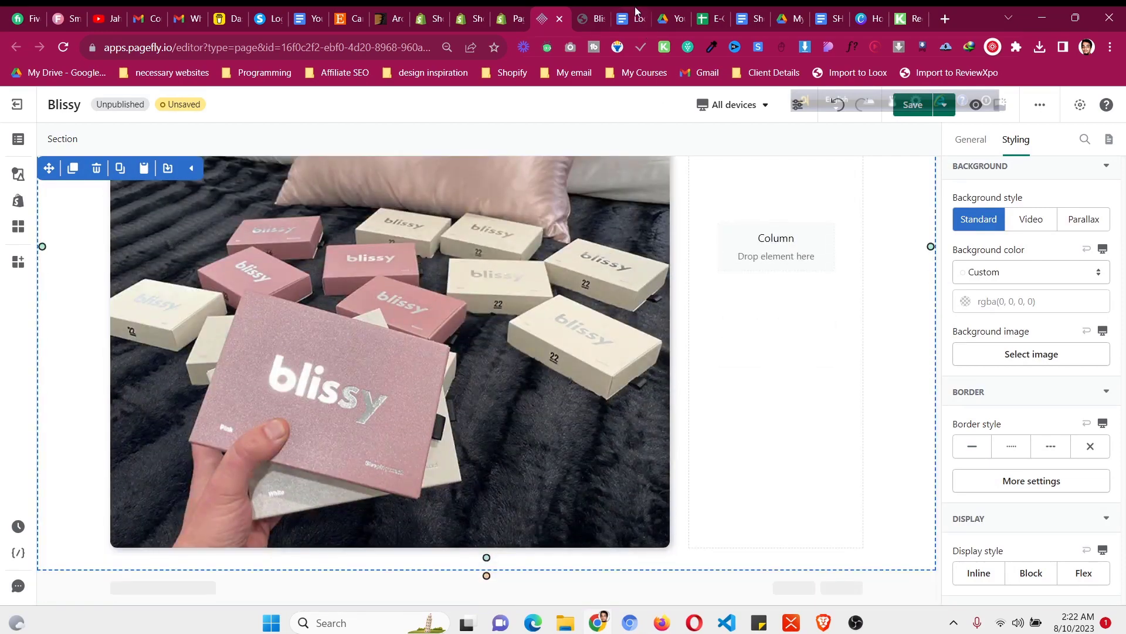
{"action": "left_click", "coordinate": [589, 19]}
{"action": "scroll", "coordinate": [520, 265], "scroll_direction": "down", "scroll_amount": 1}
{"action": "scroll", "coordinate": [521, 261], "scroll_direction": "down", "scroll_amount": 4}
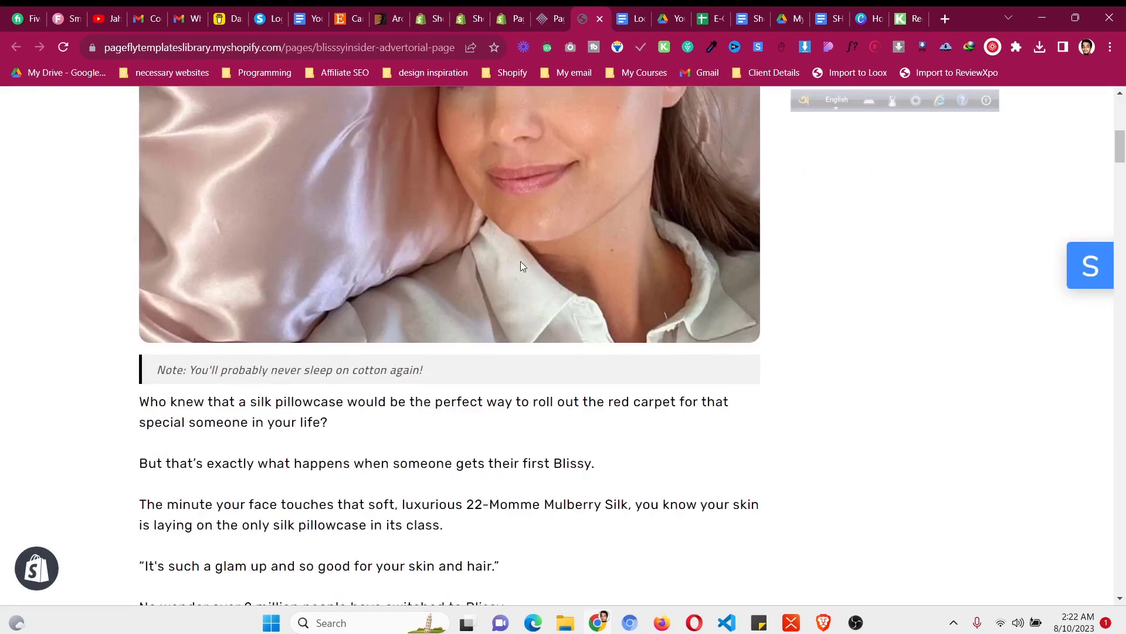
{"action": "scroll", "coordinate": [520, 261], "scroll_direction": "down", "scroll_amount": 1}
{"action": "scroll", "coordinate": [264, 295], "scroll_direction": "up", "scroll_amount": 7}
{"action": "scroll", "coordinate": [261, 291], "scroll_direction": "down", "scroll_amount": 9}
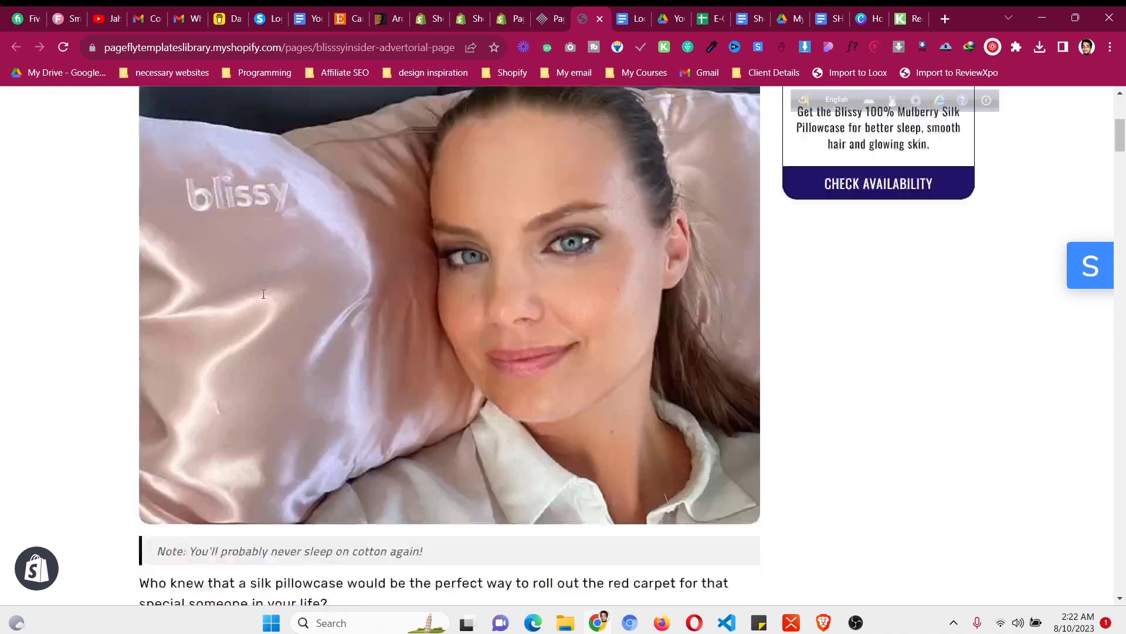
{"action": "scroll", "coordinate": [176, 275], "scroll_direction": "up", "scroll_amount": 2}
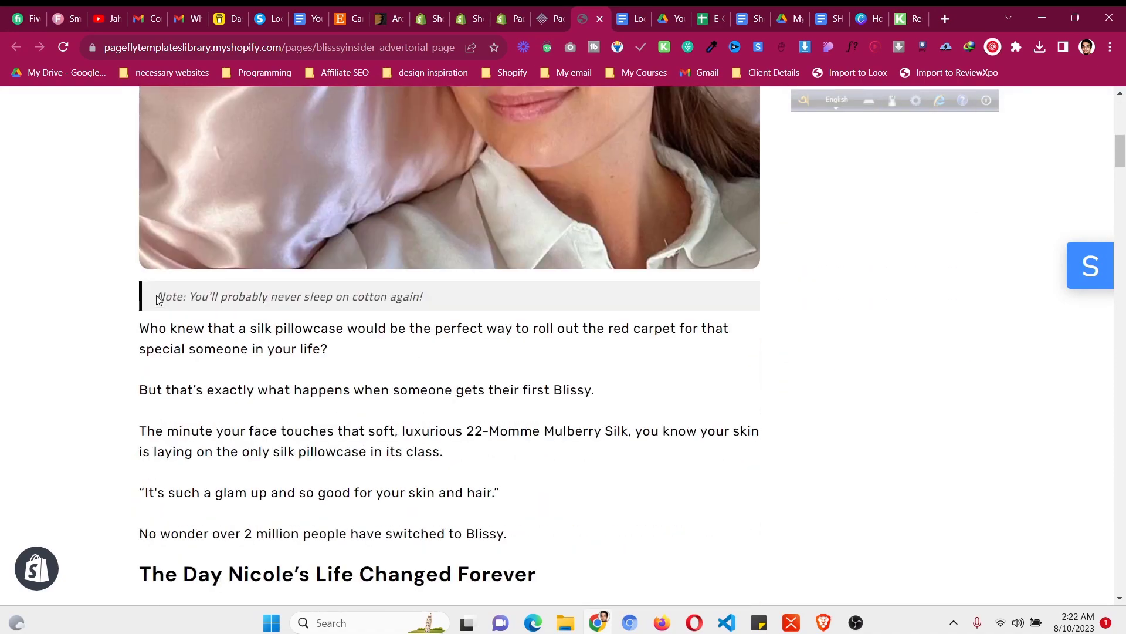
{"action": "left_click_drag", "start_coordinate": [159, 300], "coordinate": [423, 297]}
{"action": "right_click", "coordinate": [403, 301]}
{"action": "left_click", "coordinate": [469, 295]}
{"action": "left_click", "coordinate": [550, 19]}
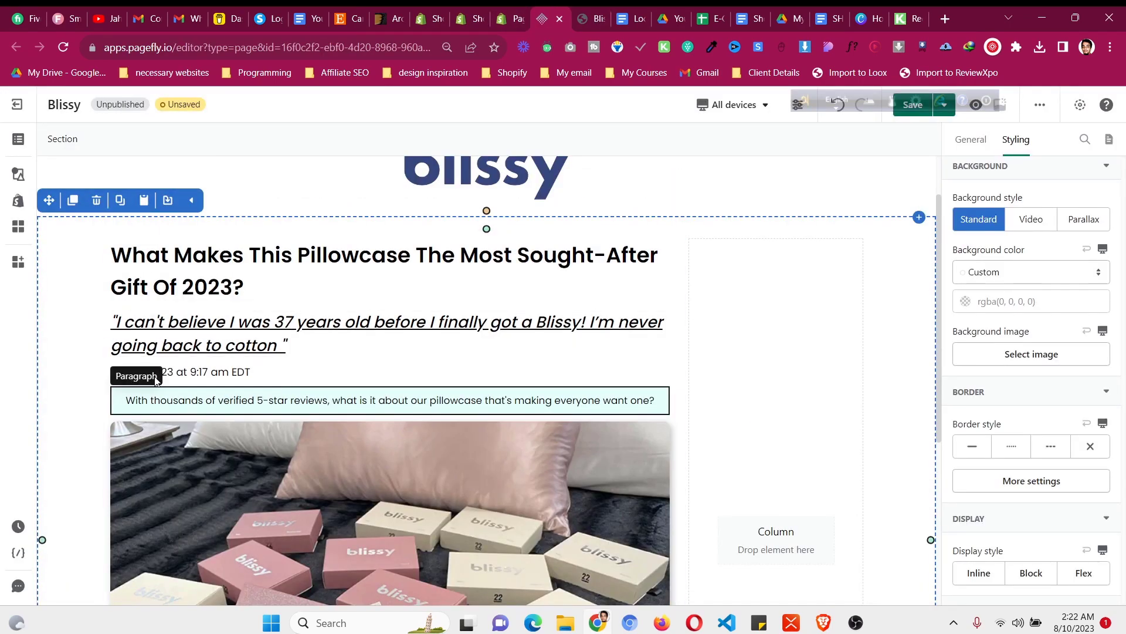
Duplicate the highlighted reviews paragraph, move the copy below the image and check the note's look on the reference page
{"action": "left_click", "coordinate": [155, 381]}
{"action": "left_click", "coordinate": [146, 370]}
{"action": "mouse_move", "coordinate": [122, 371]}
{"action": "left_mouse_down"}
{"action": "mouse_move", "coordinate": [216, 572]}
{"action": "mouse_move", "coordinate": [216, 601]}
{"action": "mouse_move", "coordinate": [249, 531]}
{"action": "left_mouse_up"}
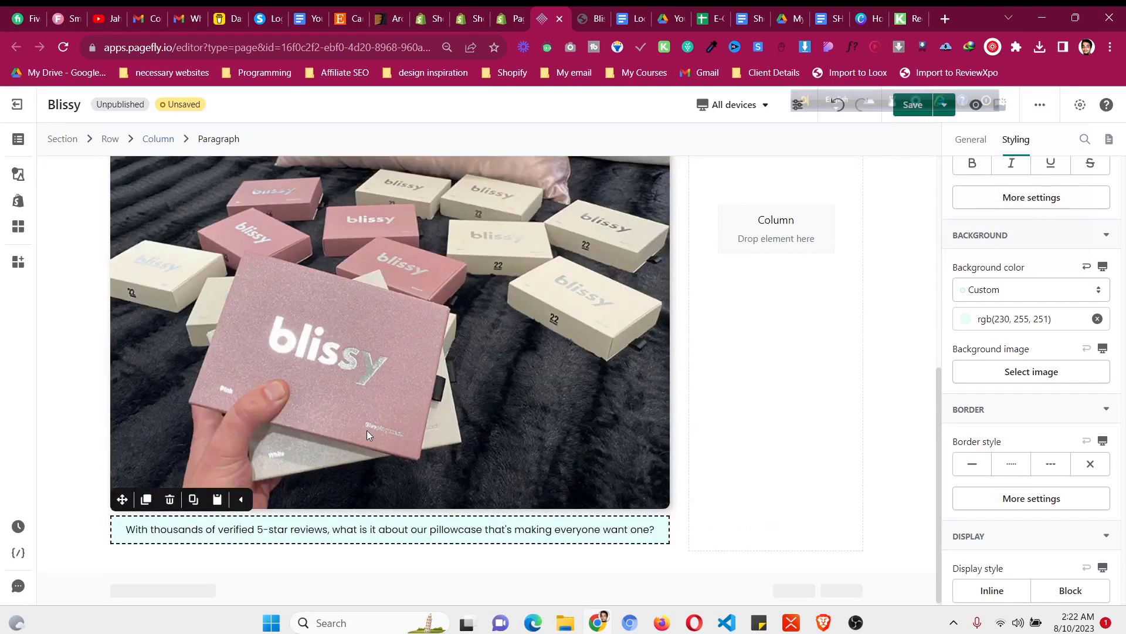
{"action": "left_click", "coordinate": [595, 18]}
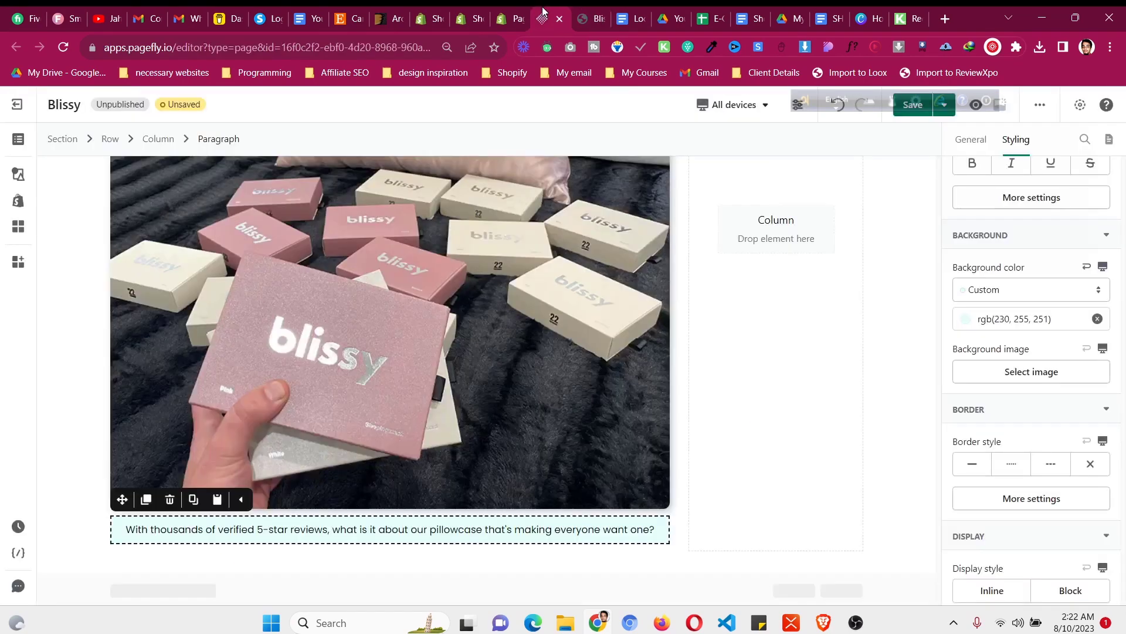
{"action": "left_click", "coordinate": [552, 18]}
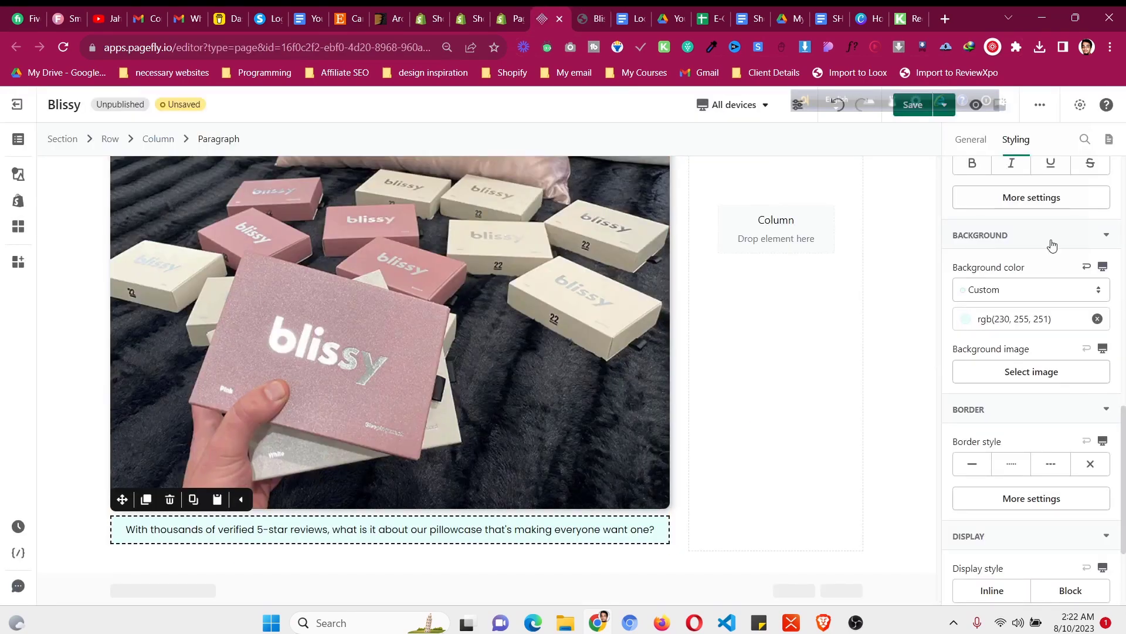
Try to round the top-left corner of the paragraph below the image with a 2 px border radius
{"action": "scroll", "coordinate": [1052, 246], "scroll_direction": "down", "scroll_amount": 3}
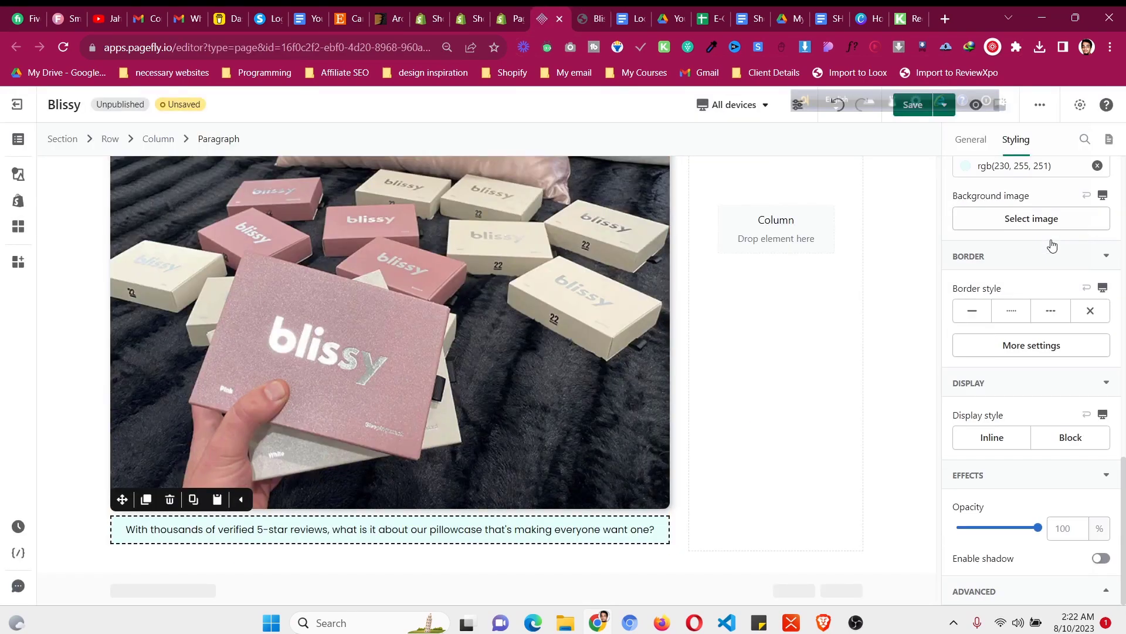
{"action": "left_click", "coordinate": [1006, 346]}
{"action": "left_click", "coordinate": [811, 324]}
{"action": "type", "text": "1"}
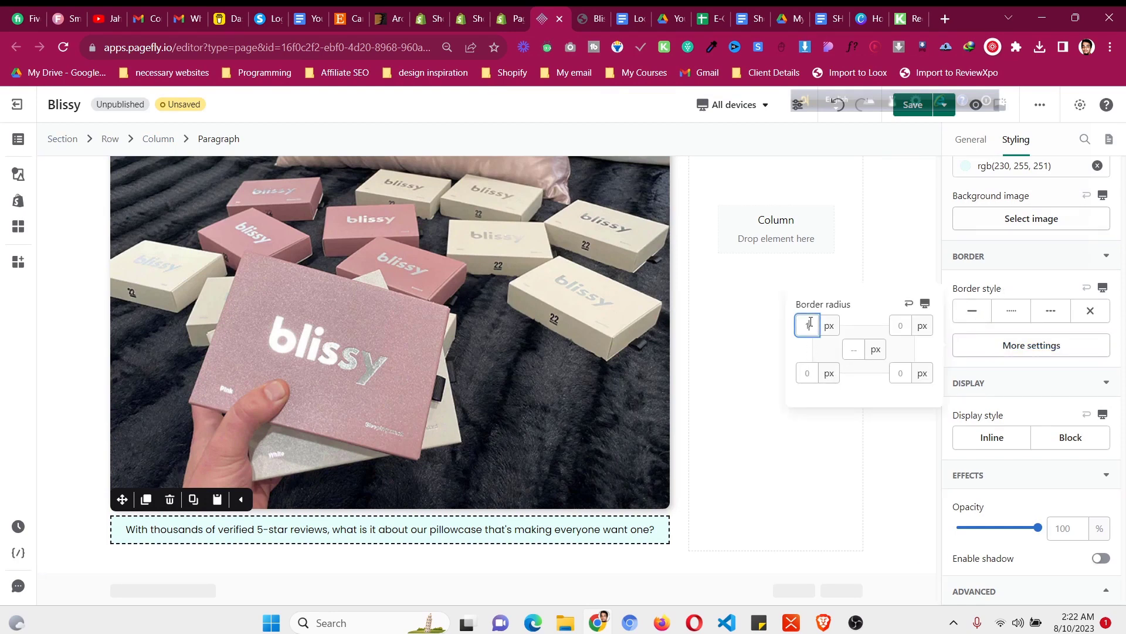
{"action": "left_click", "coordinate": [1010, 347]}
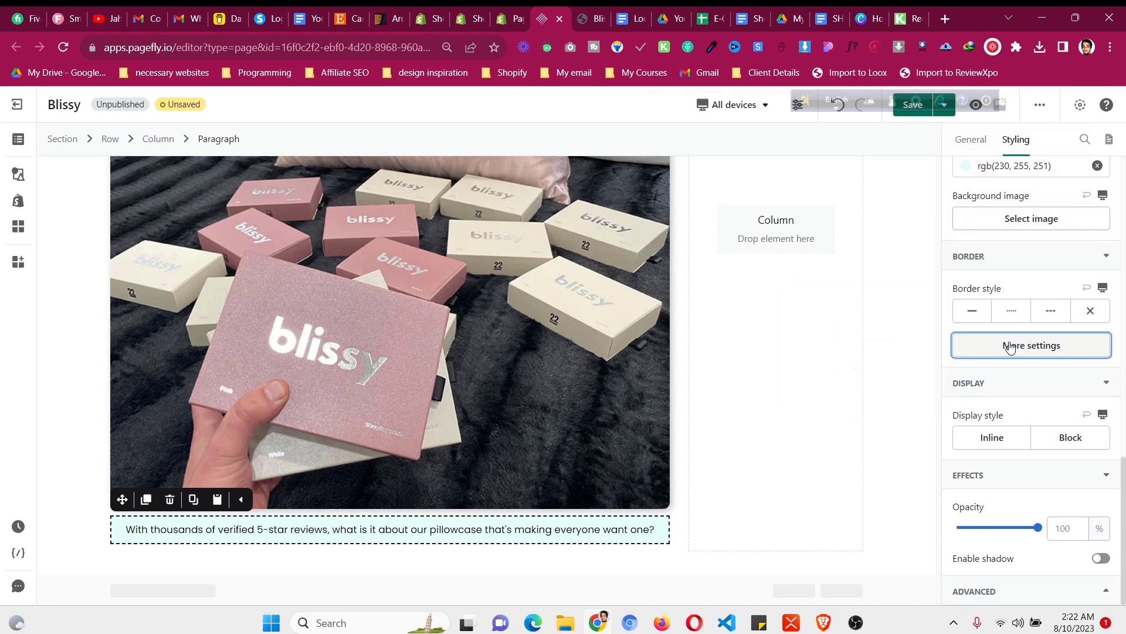
{"action": "left_click", "coordinate": [1006, 347]}
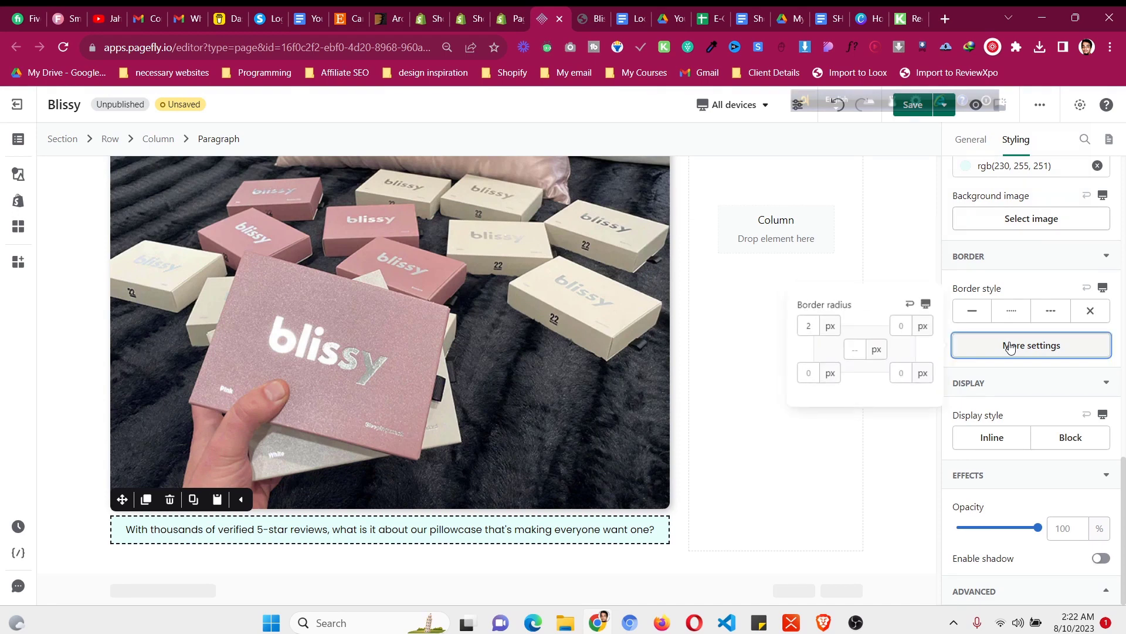
Give the paragraph below the image a solid black border, 3 px wide on the left and 0 px elsewhere, with its border radius cleared
{"action": "left_click", "coordinate": [974, 311]}
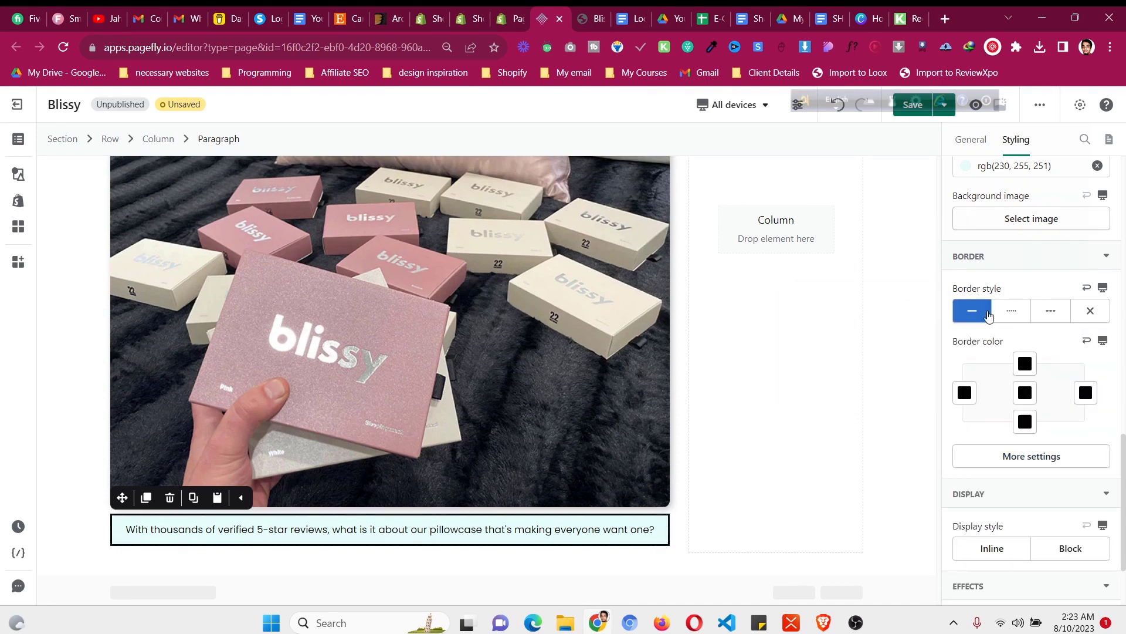
{"action": "left_click", "coordinate": [1031, 457]}
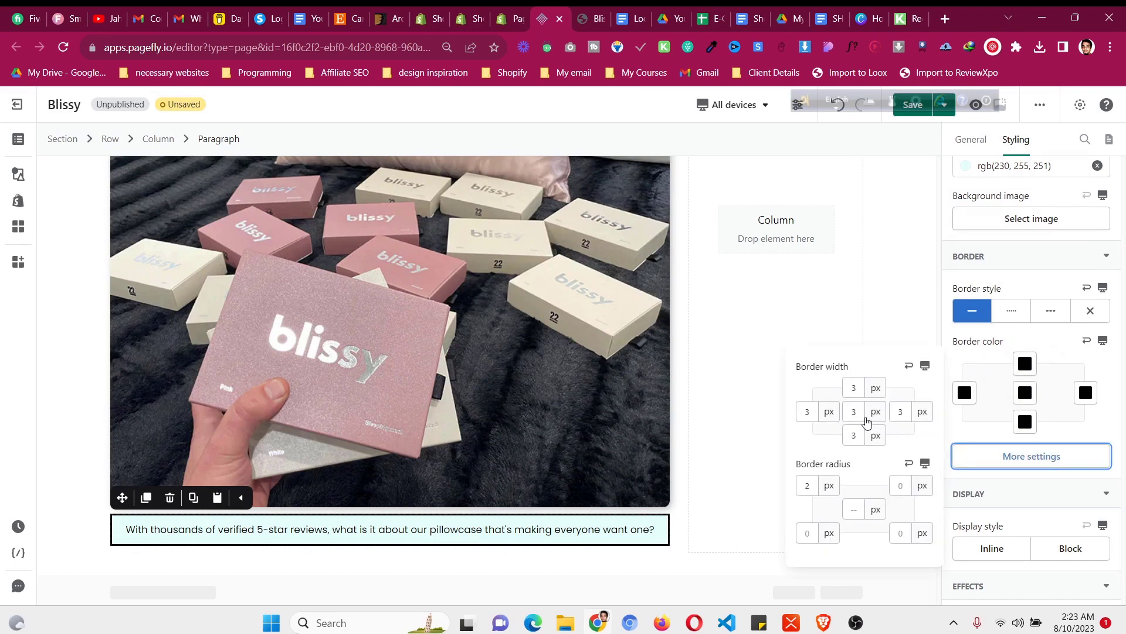
{"action": "left_click", "coordinate": [861, 515]}
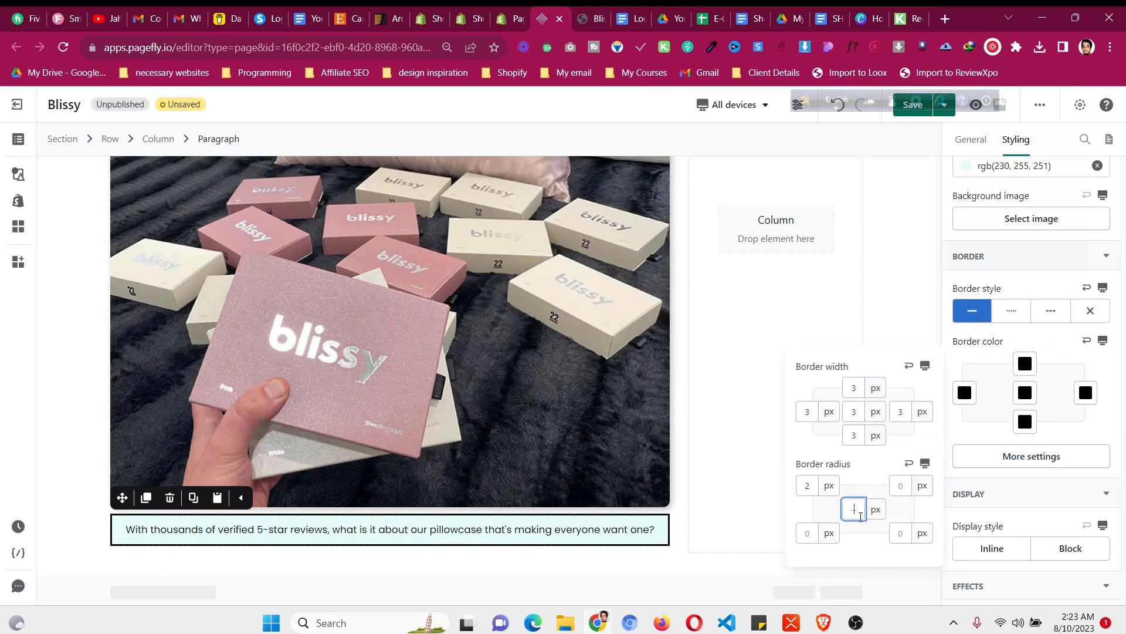
{"action": "left_click", "coordinate": [859, 411]}
{"action": "key", "text": "BackSpace"}
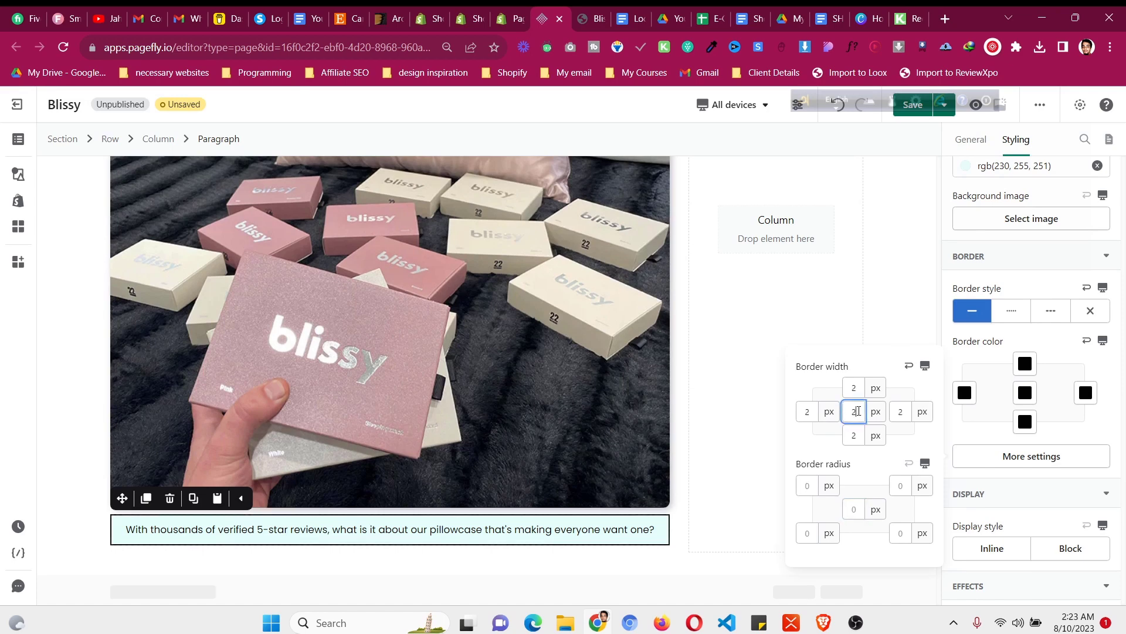
{"action": "left_click", "coordinate": [809, 410]}
{"action": "type", "text": "3"}
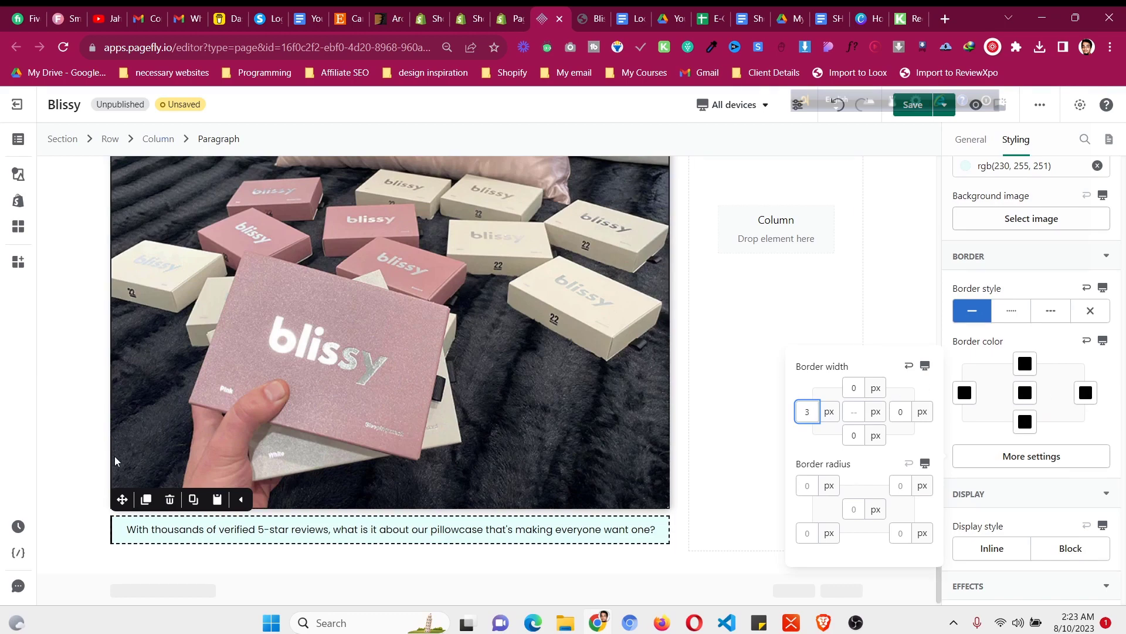
{"action": "left_click", "coordinate": [75, 439]}
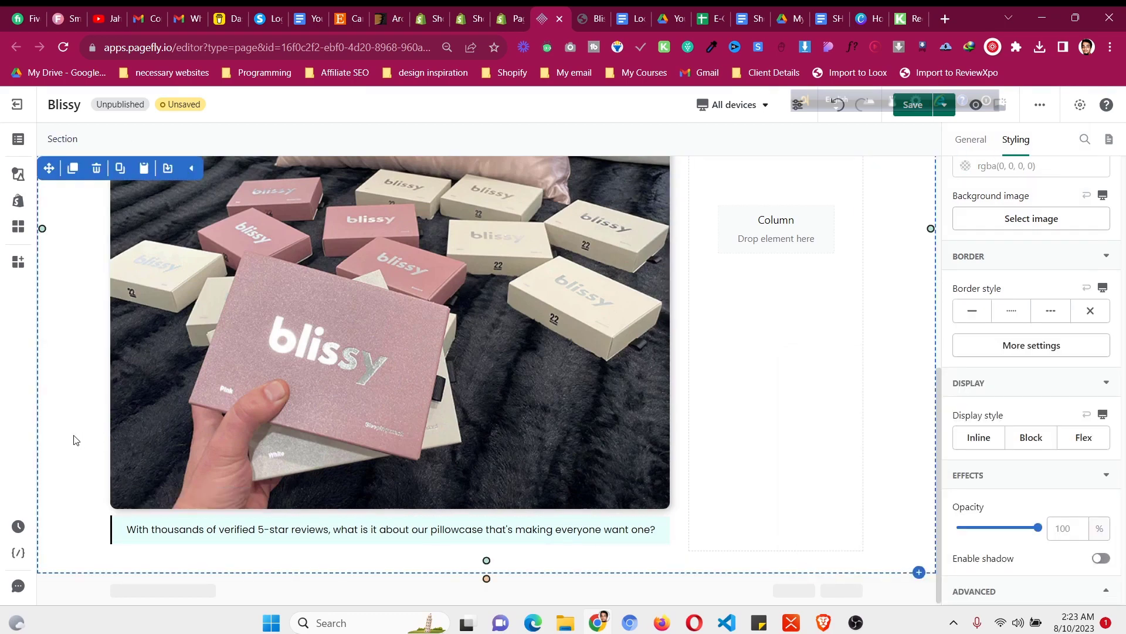
Examine the note line and surrounding text on the reference page for comparison, and return to the page editor
{"action": "left_click", "coordinate": [585, 11]}
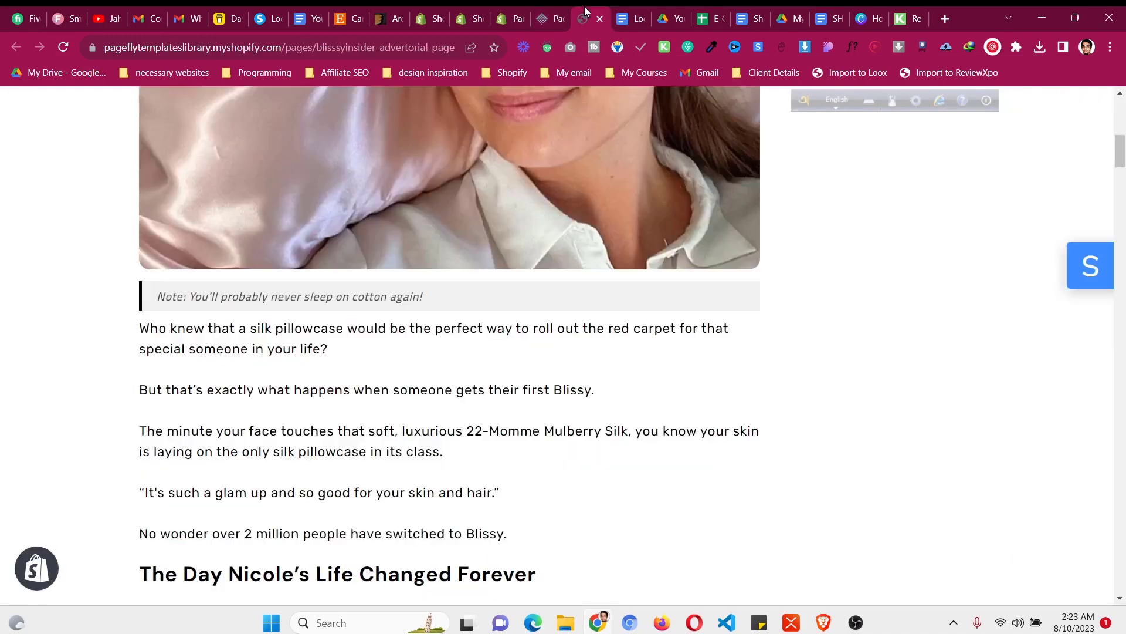
{"action": "left_click", "coordinate": [555, 14]}
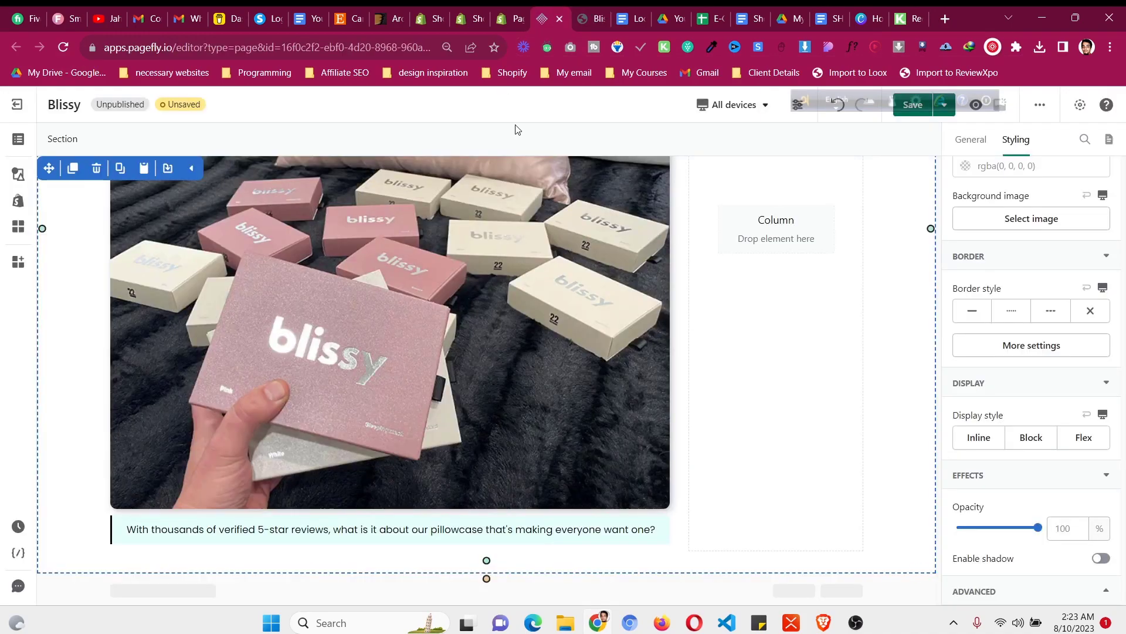
{"action": "left_click", "coordinate": [597, 13]}
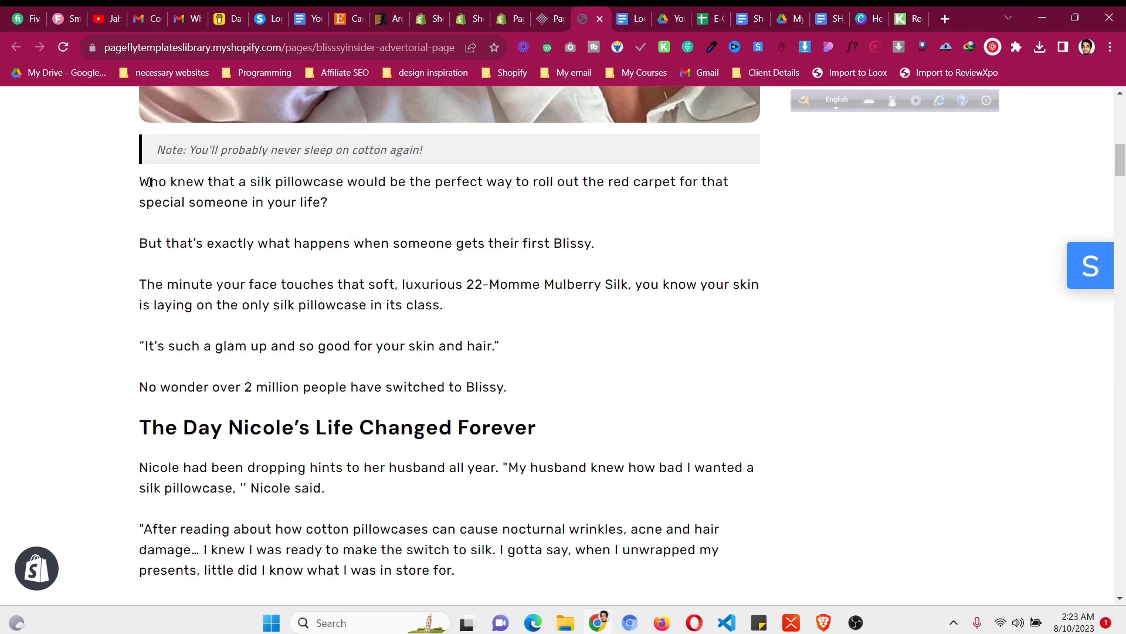
{"action": "scroll", "coordinate": [171, 238], "scroll_direction": "up", "scroll_amount": 10}
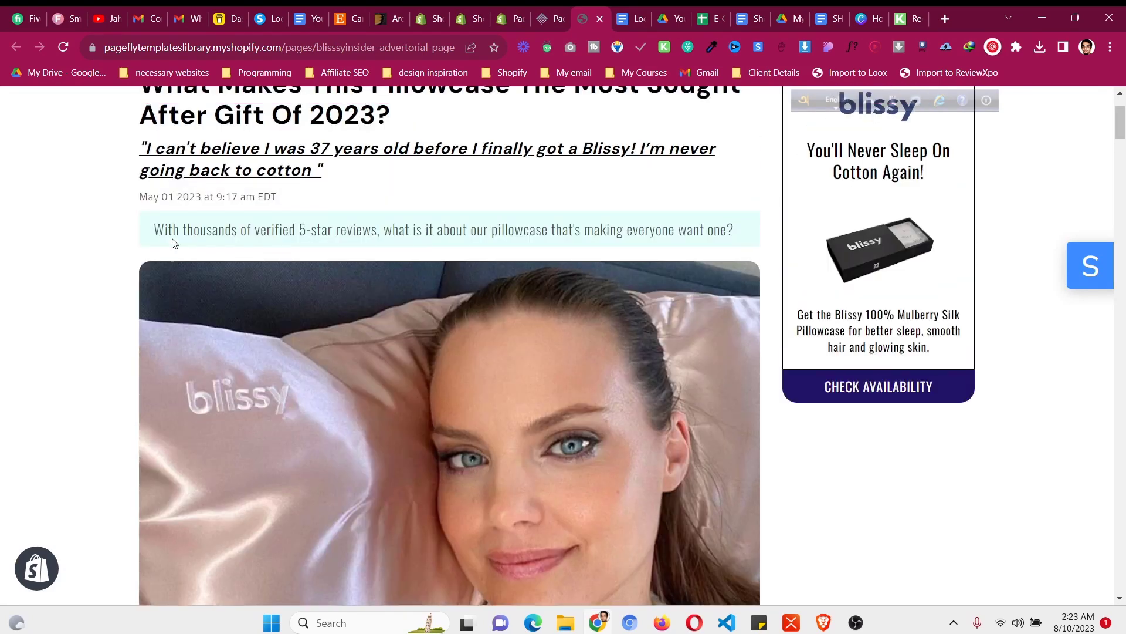
{"action": "scroll", "coordinate": [173, 242], "scroll_direction": "up", "scroll_amount": 3}
{"action": "scroll", "coordinate": [172, 243], "scroll_direction": "down", "scroll_amount": 10}
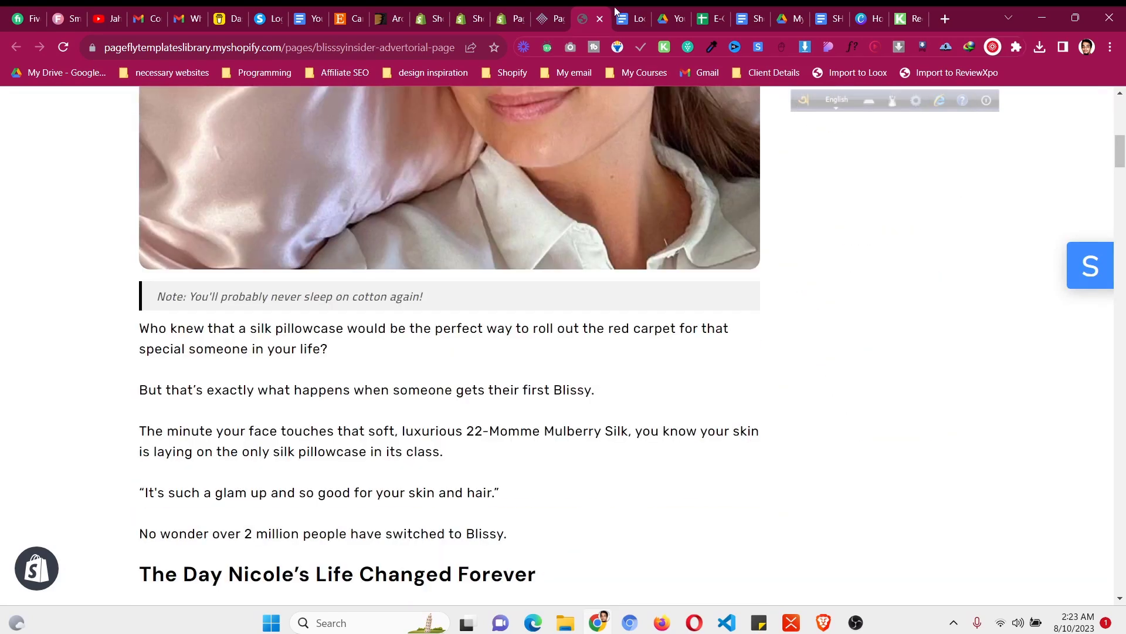
{"action": "left_click", "coordinate": [555, 11]}
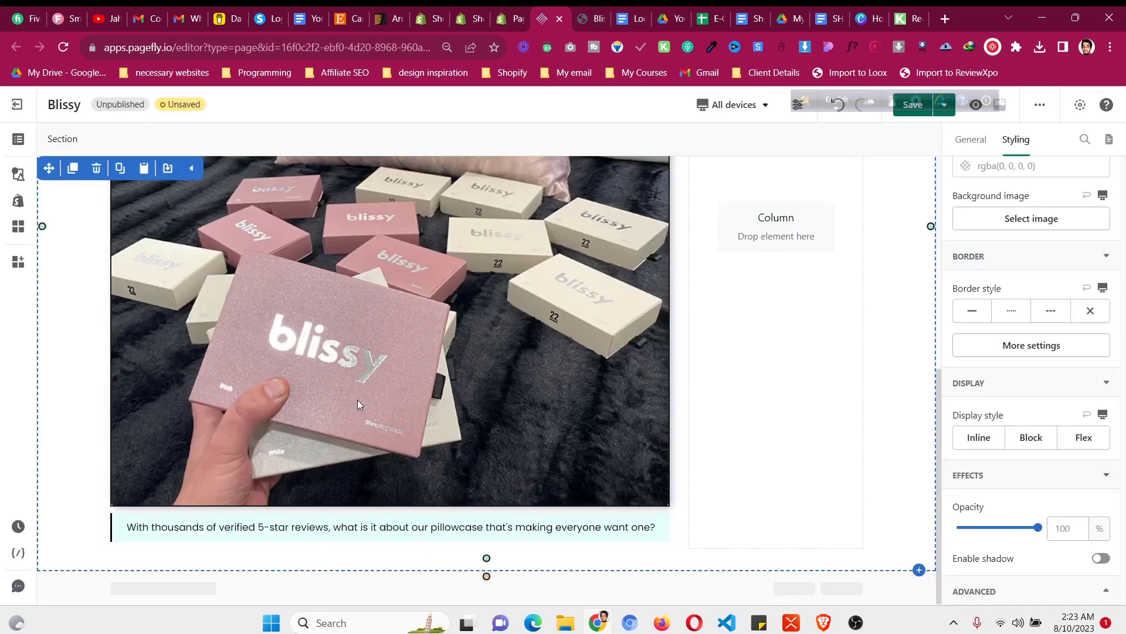
Add a paragraph element below the bordered line and set its margins to 10 px top and bottom and 0 px on the sides
{"action": "left_click", "coordinate": [20, 178]}
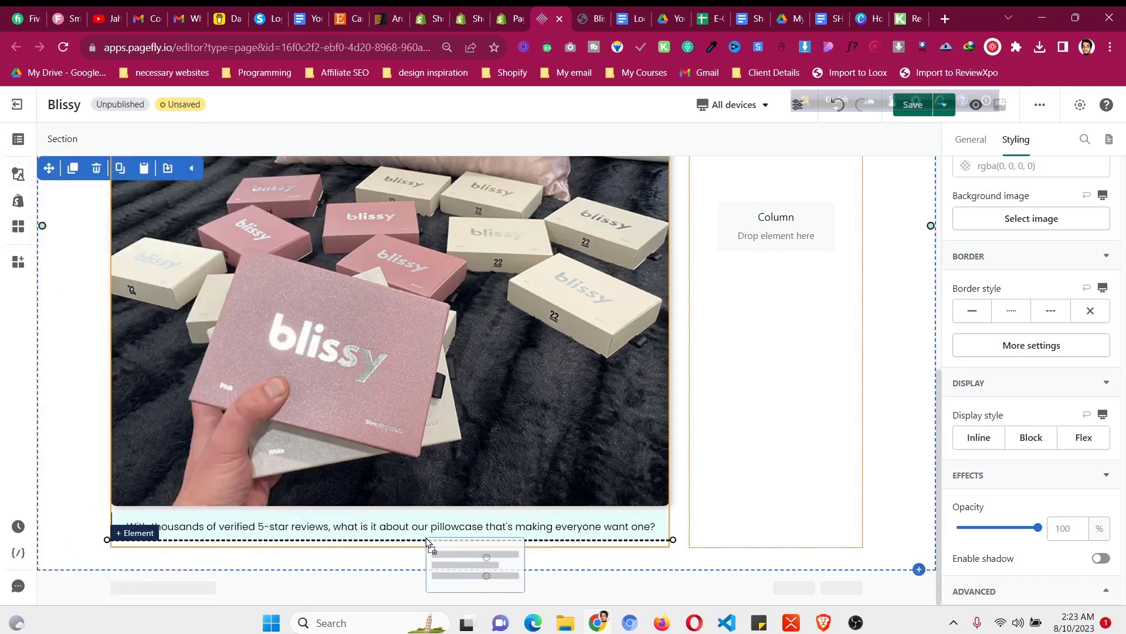
{"action": "left_click_drag", "start_coordinate": [427, 542], "coordinate": [428, 544]}
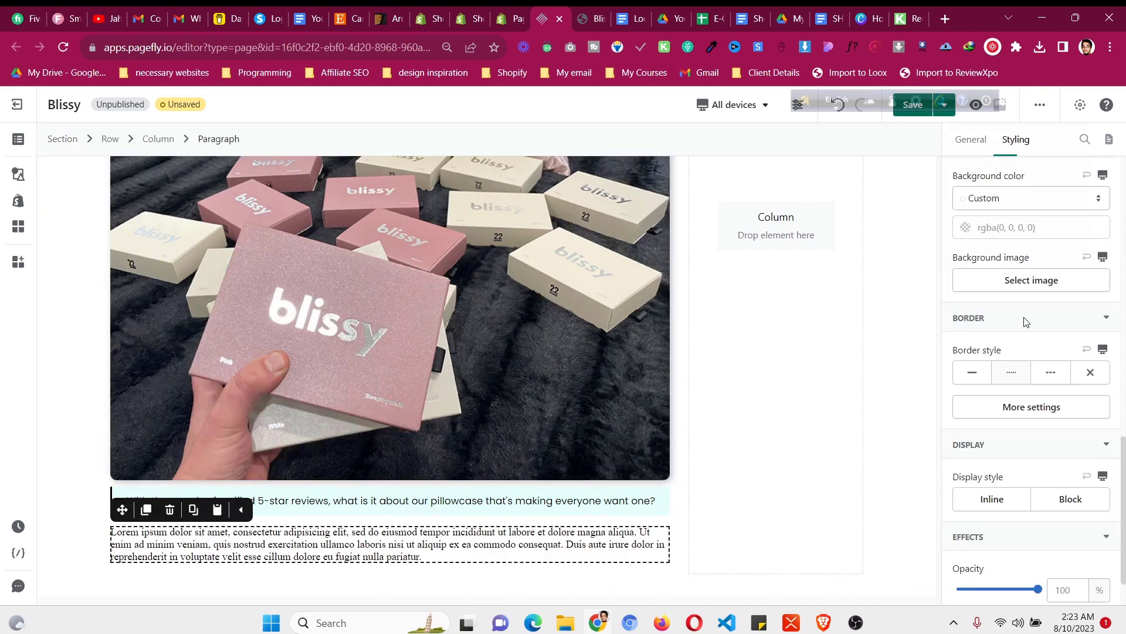
{"action": "scroll", "coordinate": [1025, 323], "scroll_direction": "up", "scroll_amount": 6}
{"action": "left_click", "coordinate": [1021, 392]}
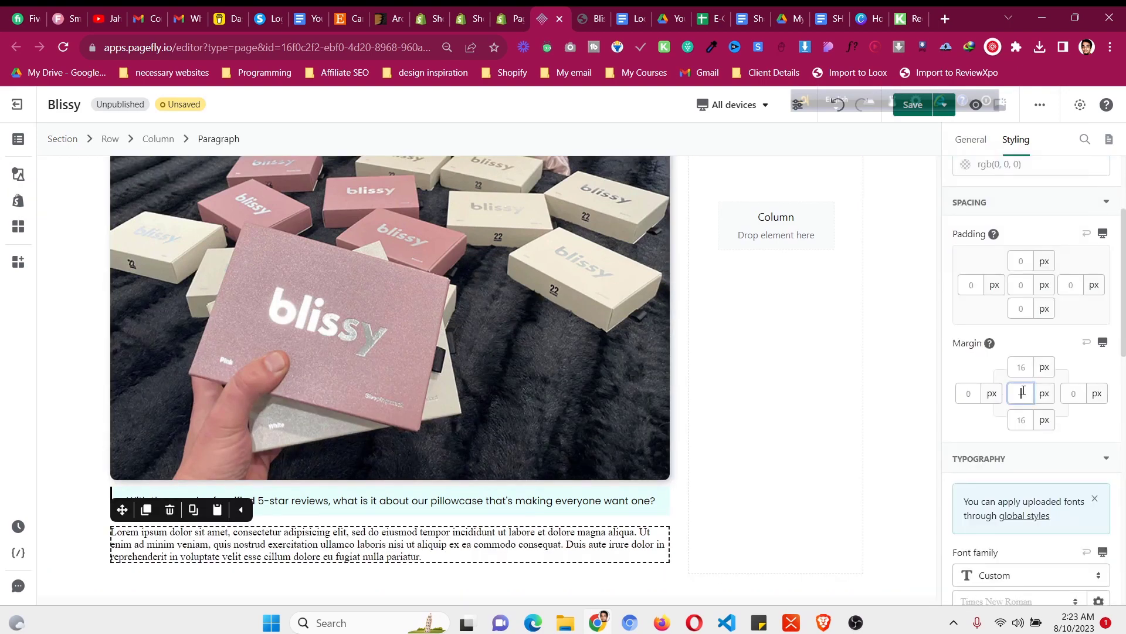
{"action": "left_click", "coordinate": [1019, 369]}
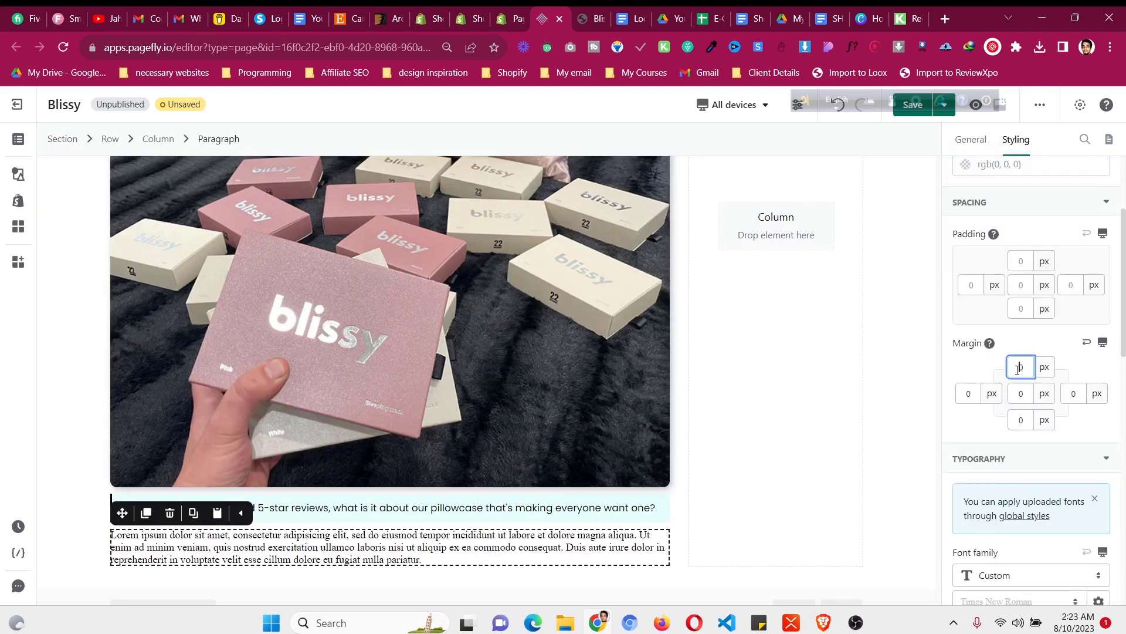
{"action": "left_click", "coordinate": [1019, 418]}
{"action": "scroll", "coordinate": [977, 263], "scroll_direction": "up", "scroll_amount": 3}
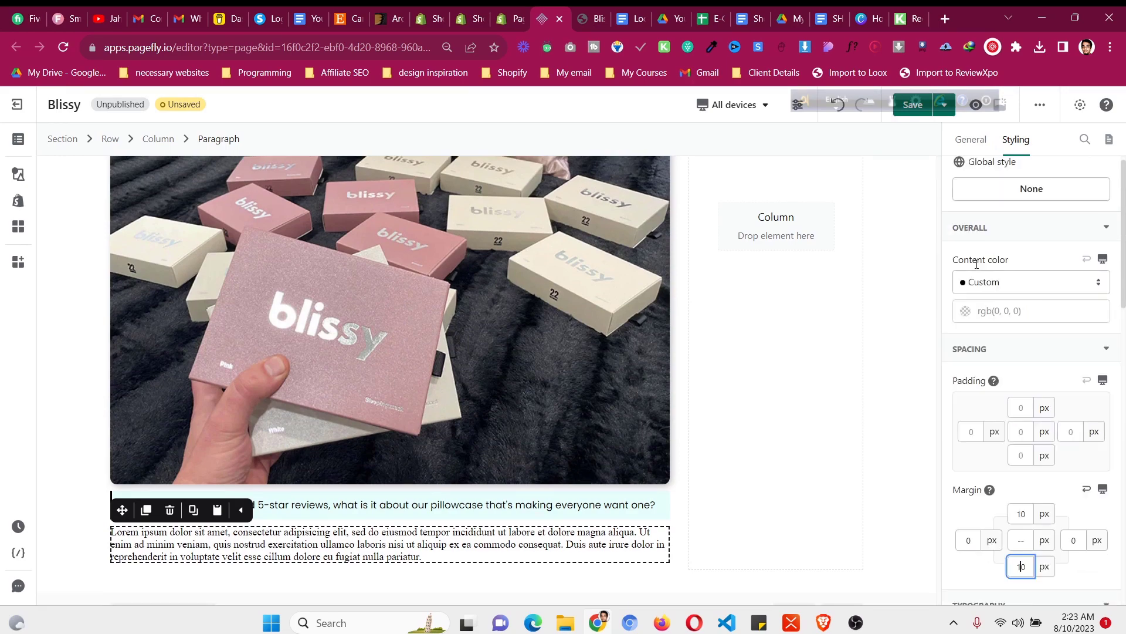
Set the new paragraph's content color to rgb(0, 0, 0), its font to Poppins and its font size to 18 px
{"action": "left_click", "coordinate": [965, 310]}
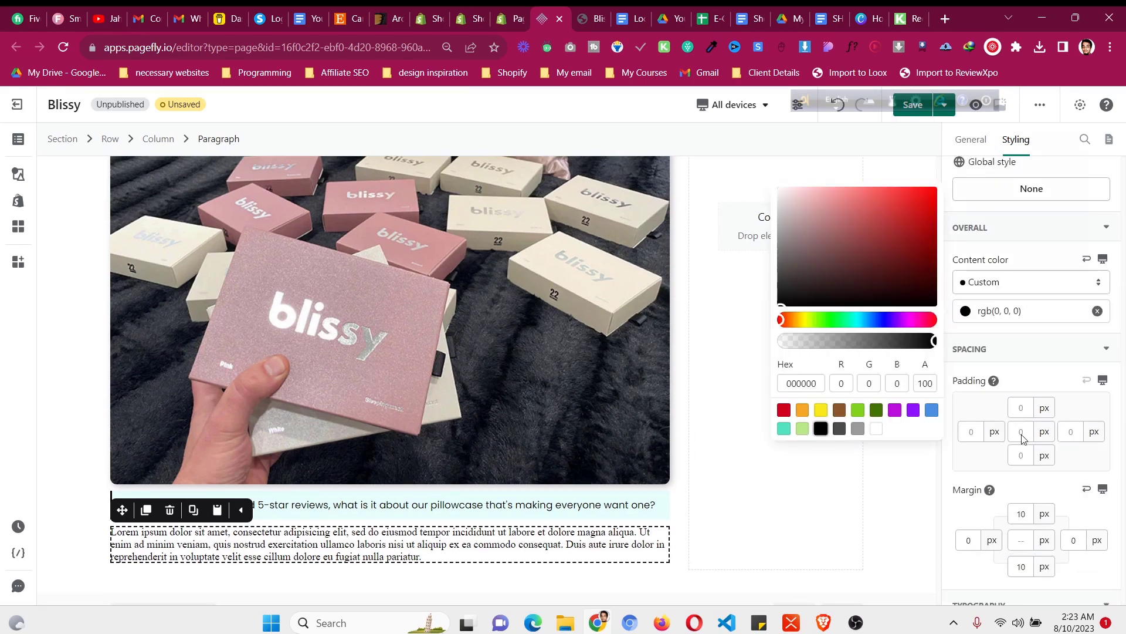
{"action": "scroll", "coordinate": [1076, 409], "scroll_direction": "down", "scroll_amount": 1}
{"action": "scroll", "coordinate": [1075, 408], "scroll_direction": "down", "scroll_amount": 6}
{"action": "left_click", "coordinate": [1018, 308]}
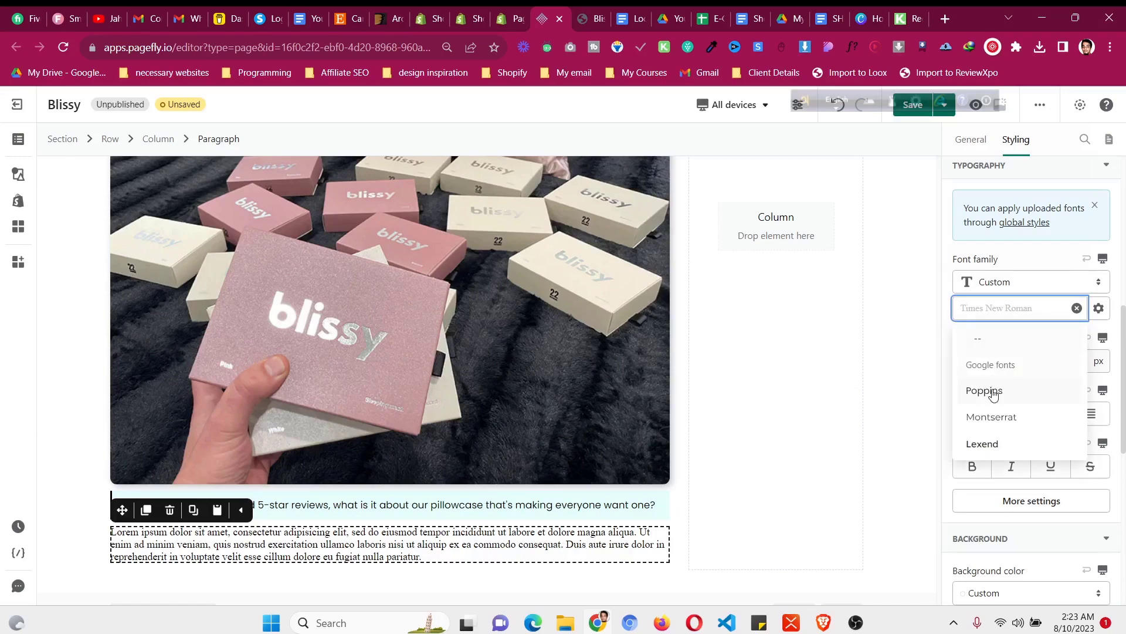
{"action": "left_click", "coordinate": [989, 393]}
{"action": "left_click", "coordinate": [1064, 367]}
{"action": "type", "text": "18"}
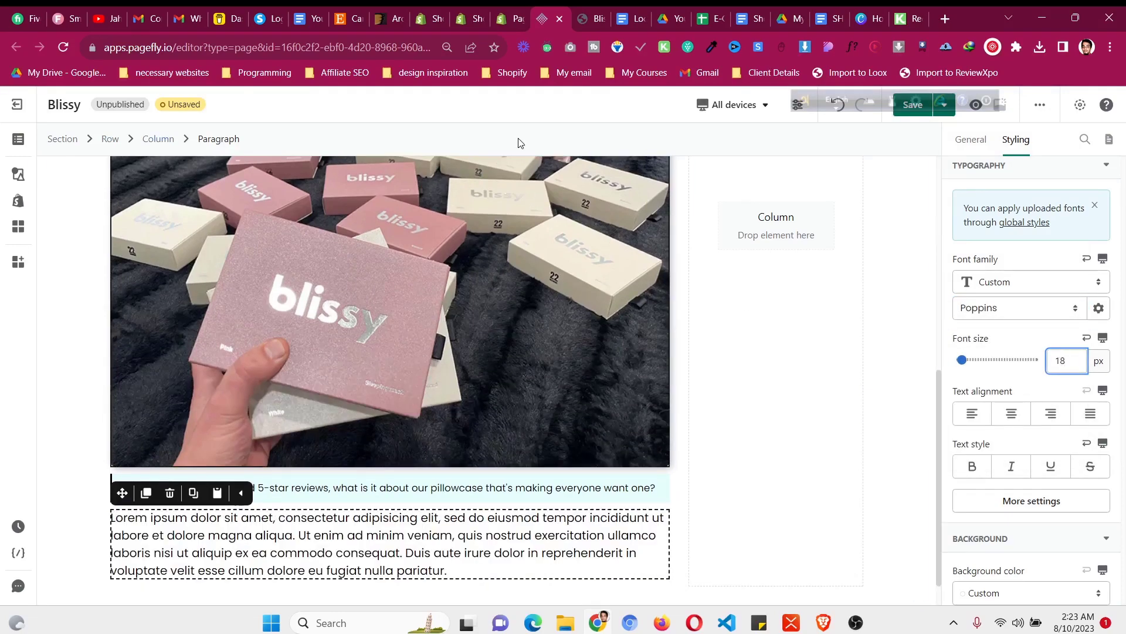
Copy the sentence "Who knew that a silk pillowcase would be the perfect way to roll out the red carpet…" from the reference page
{"action": "left_click", "coordinate": [599, 16]}
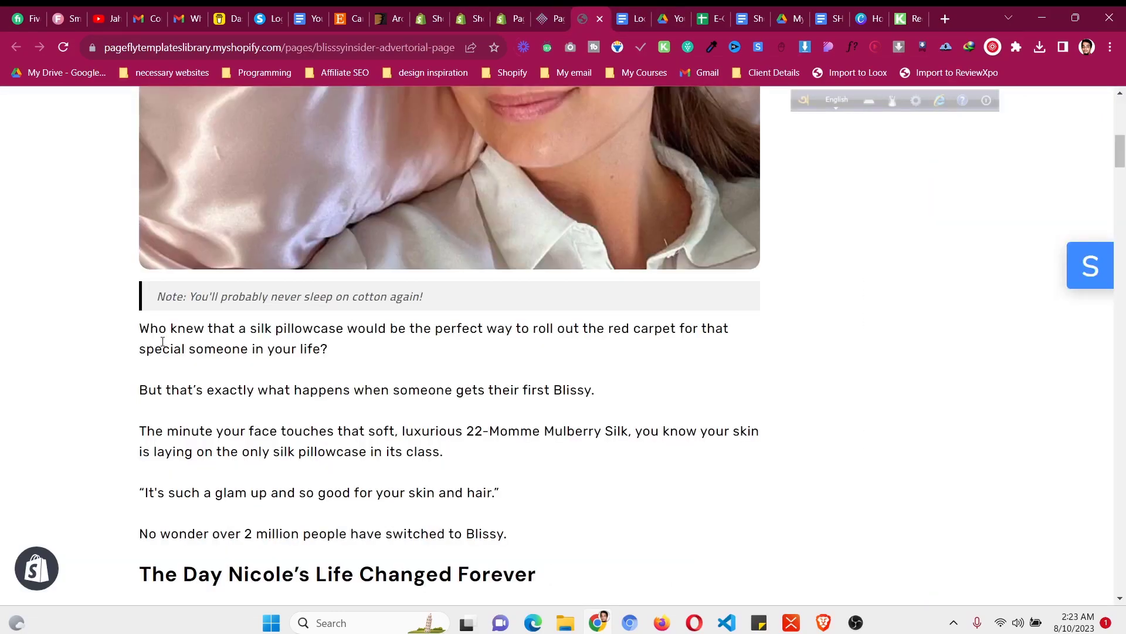
{"action": "left_click_drag", "start_coordinate": [141, 329], "coordinate": [444, 360]}
{"action": "key", "text": "ctrl+c"}
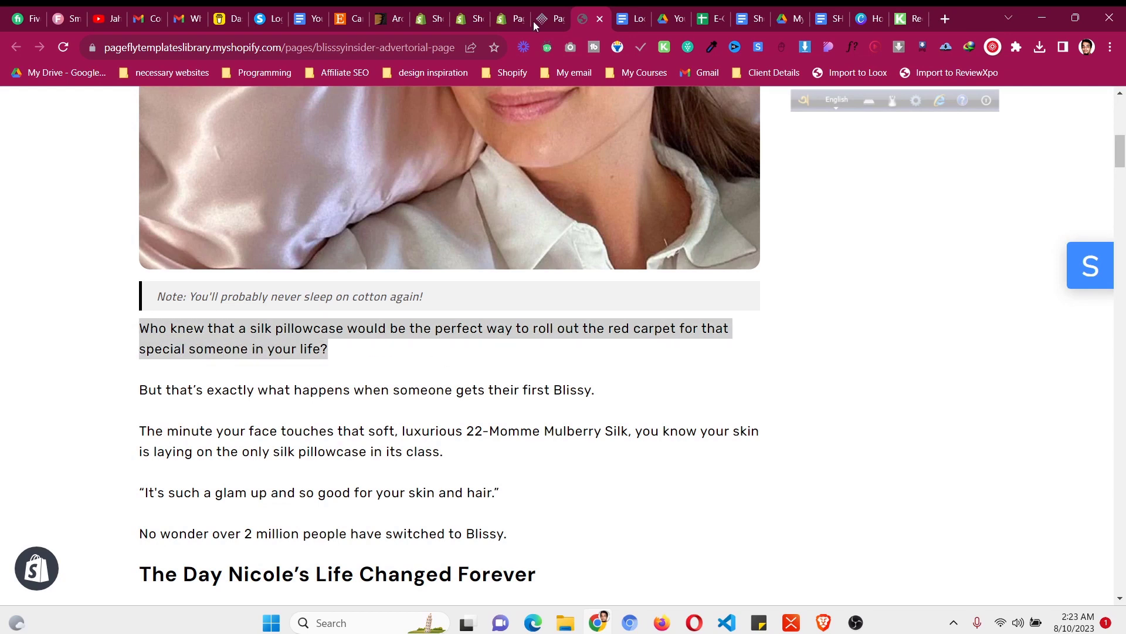
Replace the Lorem ipsum paragraph below the highlighted note with the copied sentence "Who knew that a silk pillowcase would be the perfect way…"
{"action": "left_click", "coordinate": [549, 7]}
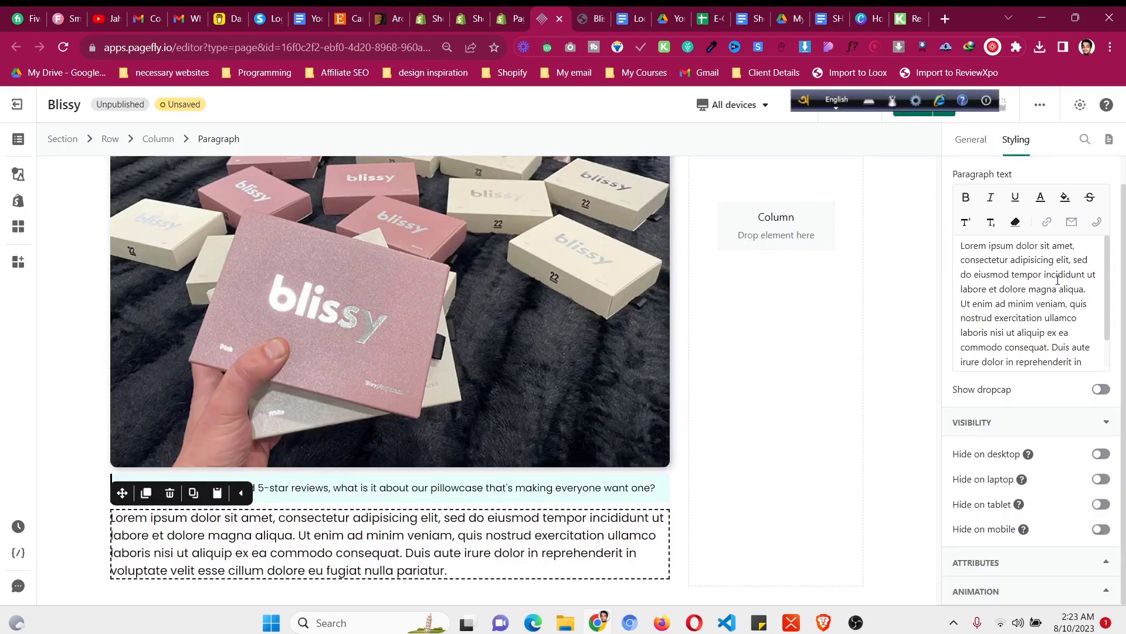
{"action": "key", "text": "ctrl+a"}
{"action": "key", "text": "ctrl+v"}
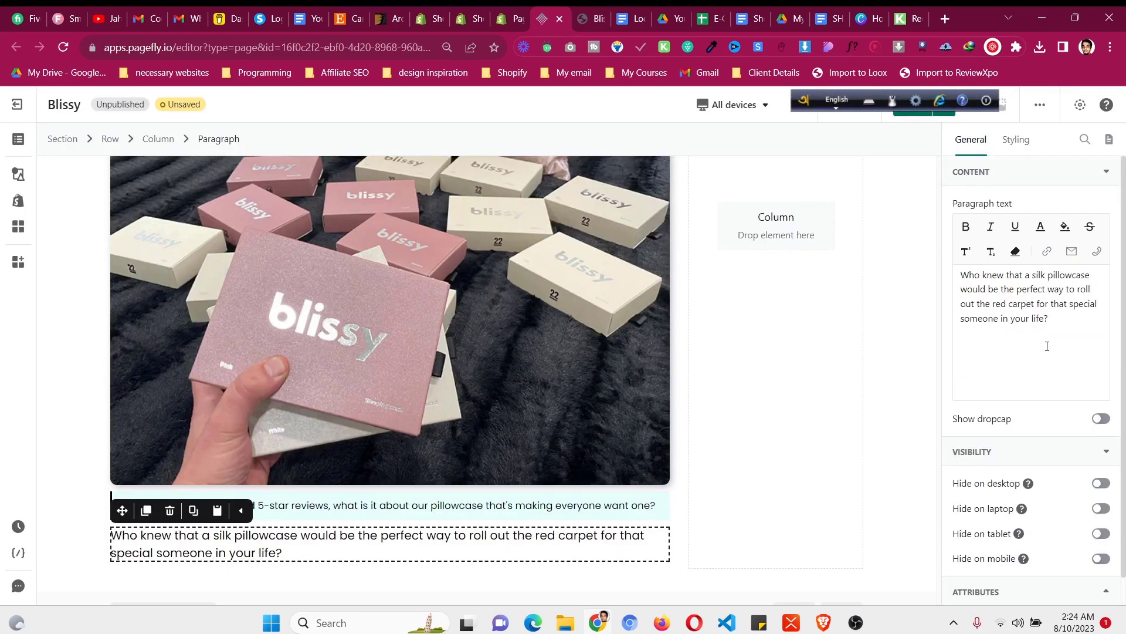
Copy "But that's exactly what happens when someone gets their first Blissy." from the reference page and append it to the paragraph
{"action": "left_click", "coordinate": [592, 18]}
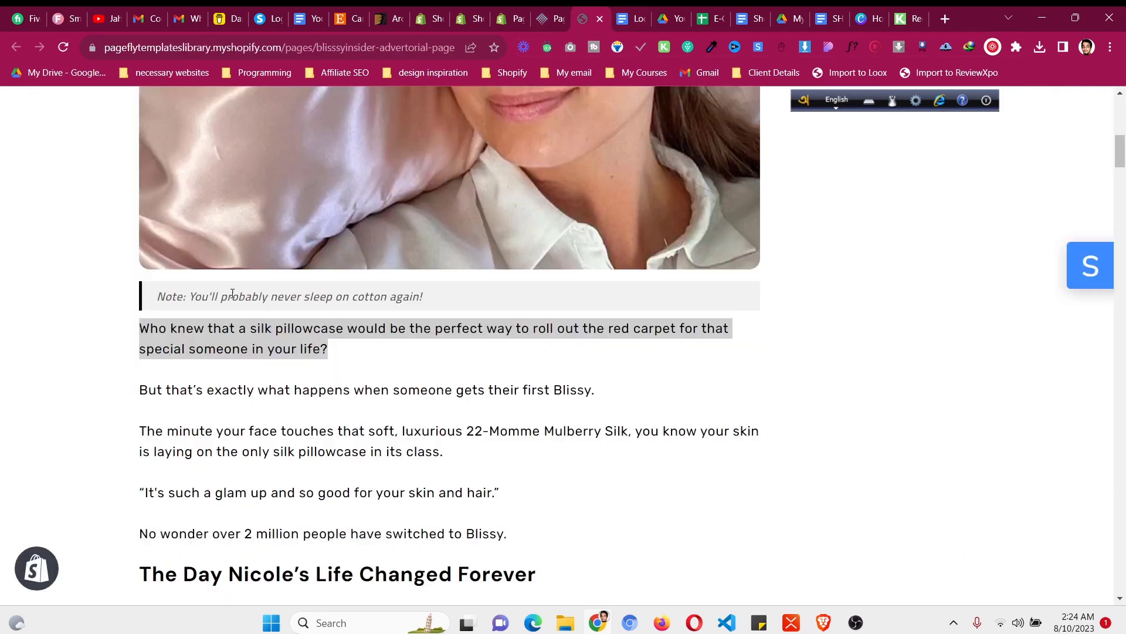
{"action": "triple_click", "coordinate": [273, 391]}
{"action": "right_click", "coordinate": [273, 392]}
{"action": "left_click", "coordinate": [293, 403]}
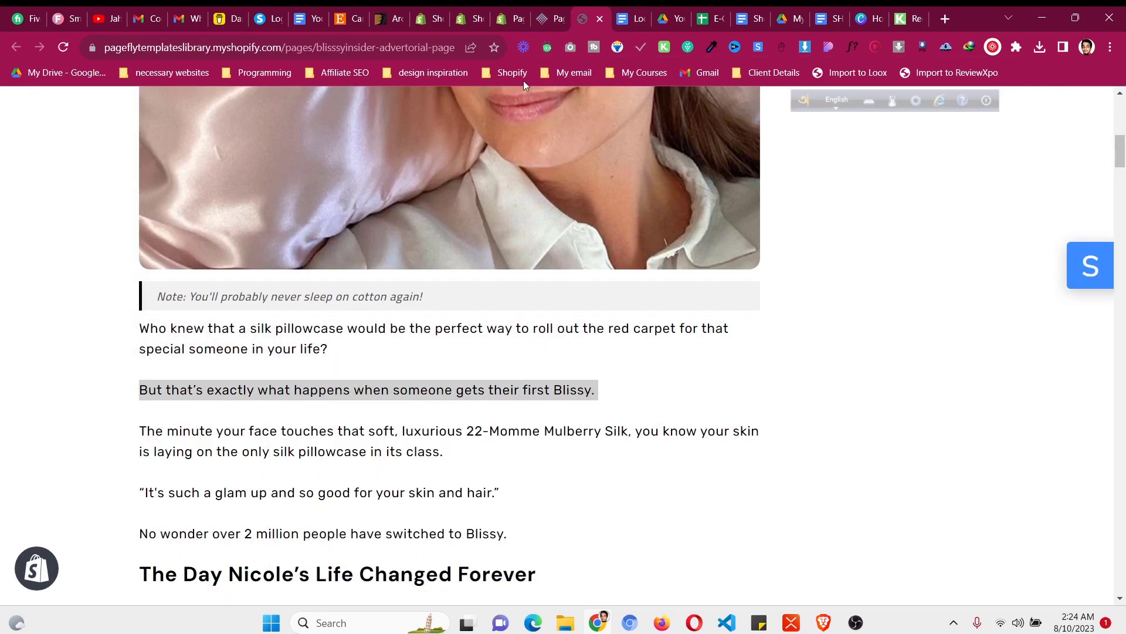
{"action": "left_click", "coordinate": [553, 12]}
{"action": "key", "text": "ctrl+v"}
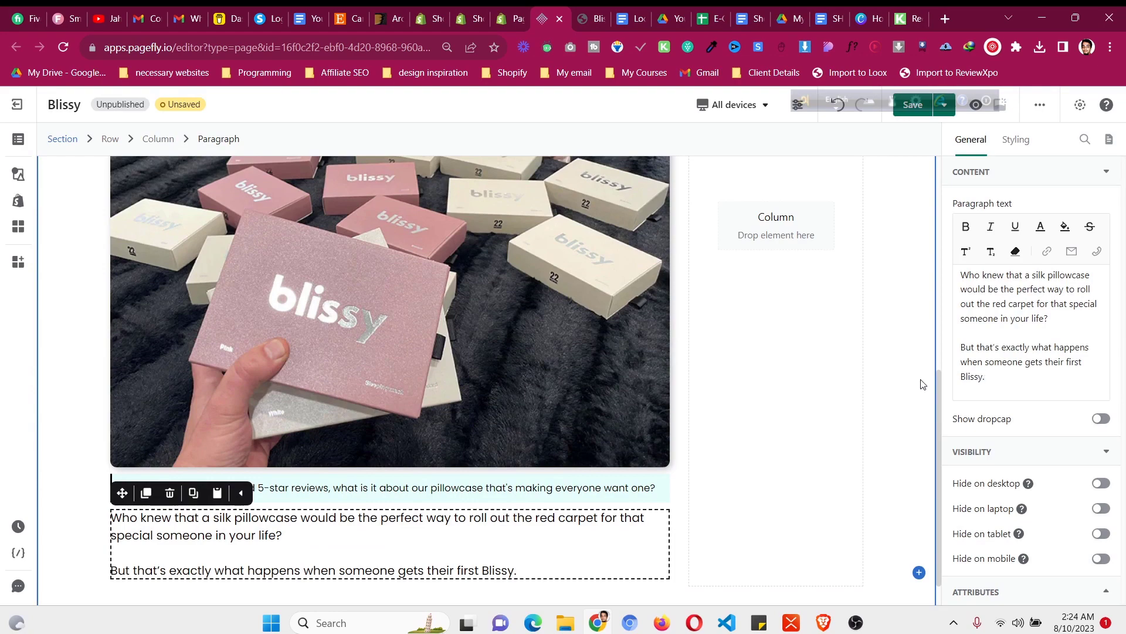
Copy the reference sentence beginning "The minute your face touches that soft, luxurious 22-Momme Mulberry Silk" and append it to the paragraph
{"action": "left_click", "coordinate": [581, 18]}
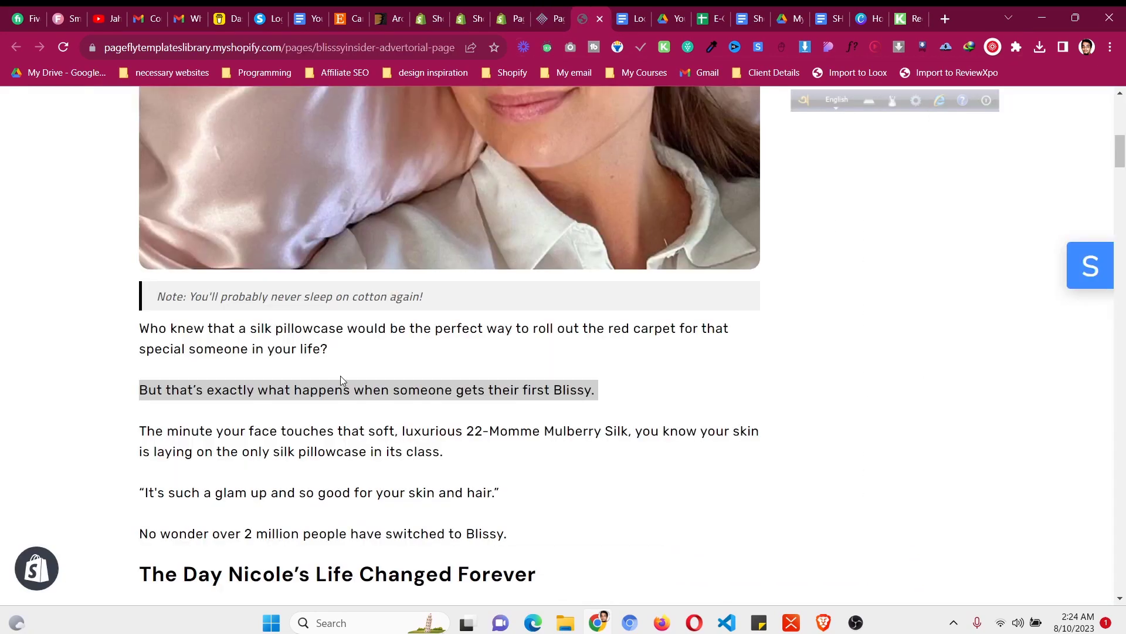
{"action": "triple_click", "coordinate": [340, 431]}
{"action": "left_click", "coordinate": [552, 15]}
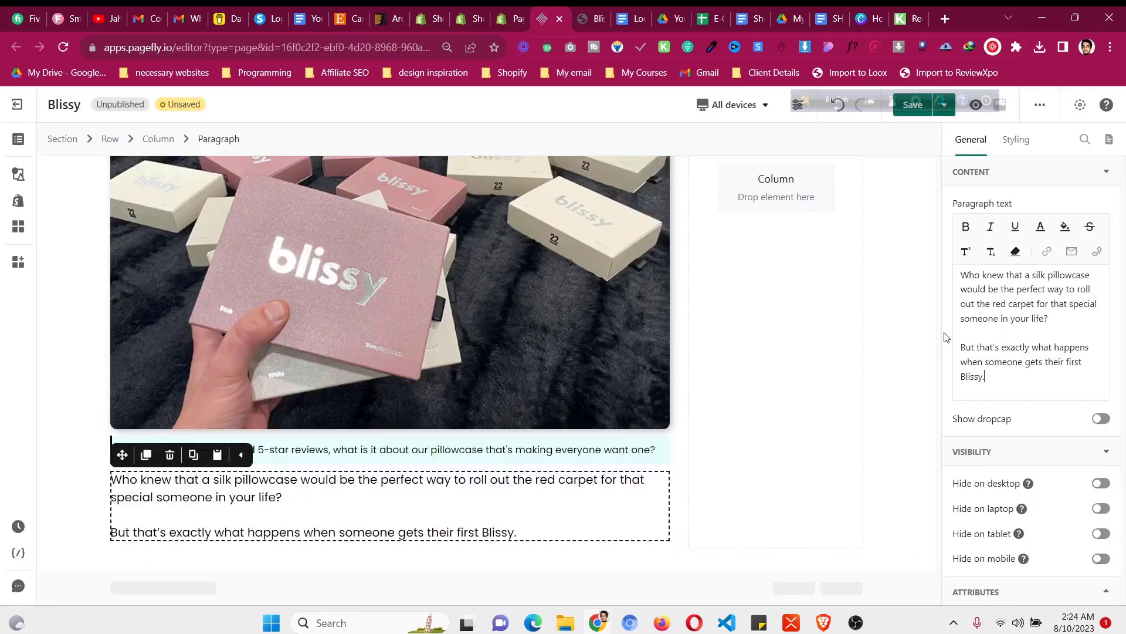
{"action": "left_click", "coordinate": [990, 362]}
{"action": "key", "text": "ctrl+v"}
{"action": "scroll", "coordinate": [326, 465], "scroll_direction": "down", "scroll_amount": 1}
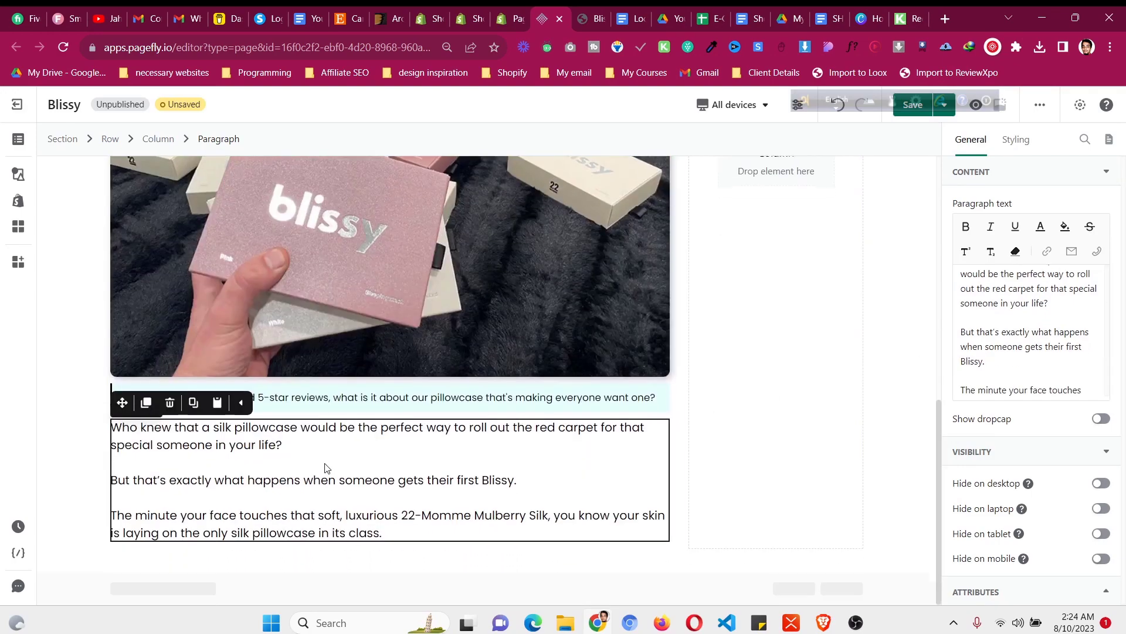
Duplicate the main heading, place the copy below the new paragraph, and set its HTML tag to H2
{"action": "left_click", "coordinate": [583, 17]}
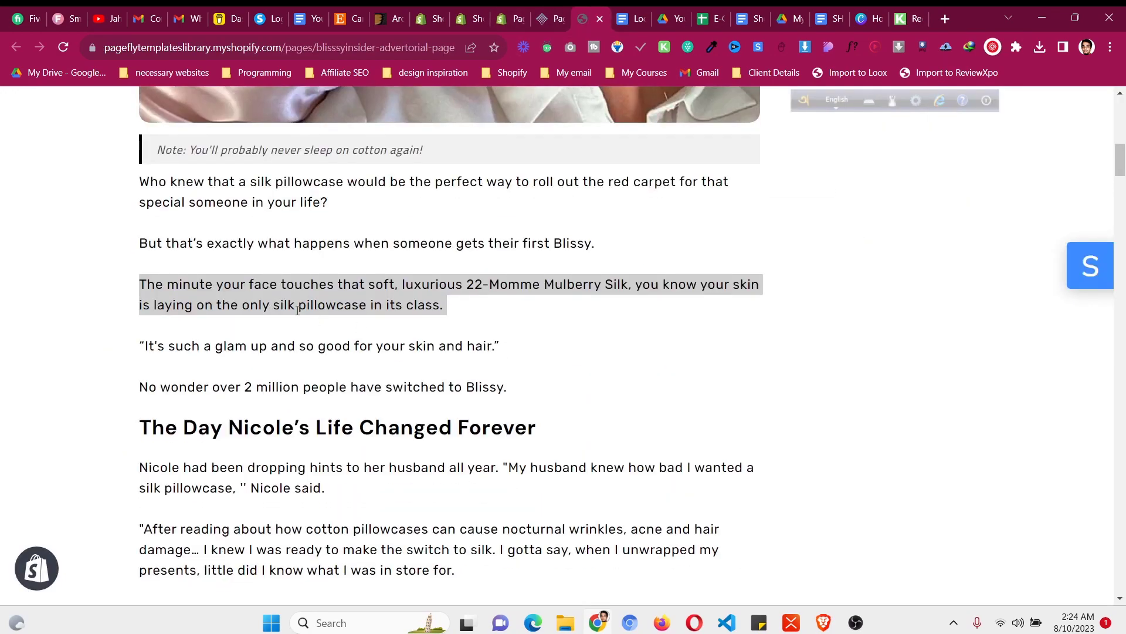
{"action": "left_click", "coordinate": [297, 308]}
{"action": "scroll", "coordinate": [297, 309], "scroll_direction": "down", "scroll_amount": 4}
{"action": "scroll", "coordinate": [297, 308], "scroll_direction": "up", "scroll_amount": 13}
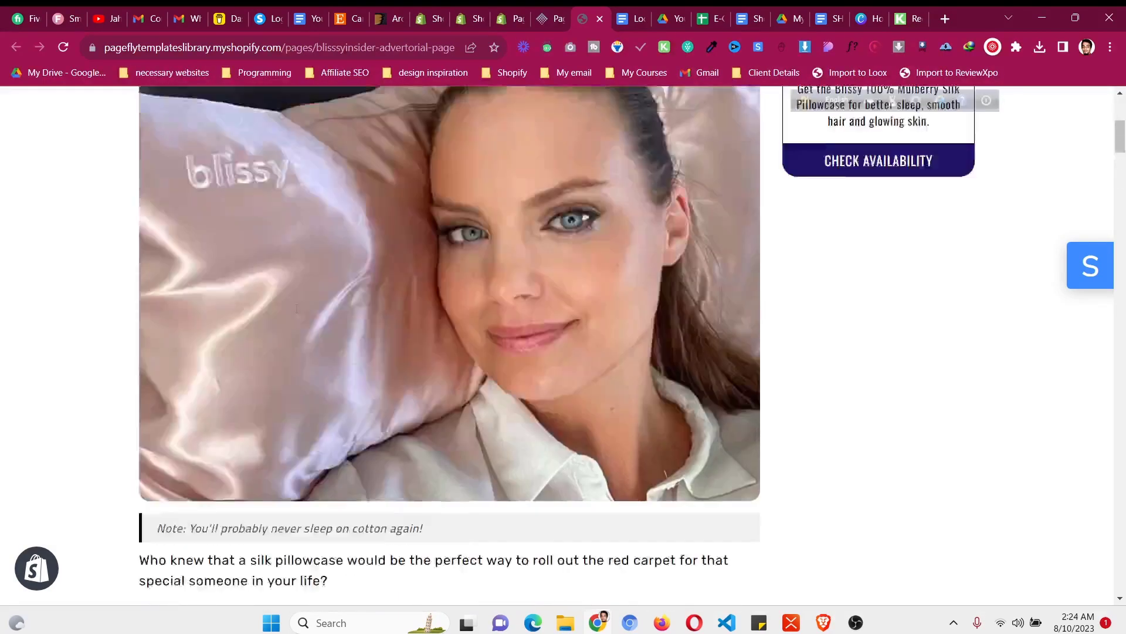
{"action": "scroll", "coordinate": [297, 309], "scroll_direction": "down", "scroll_amount": 15}
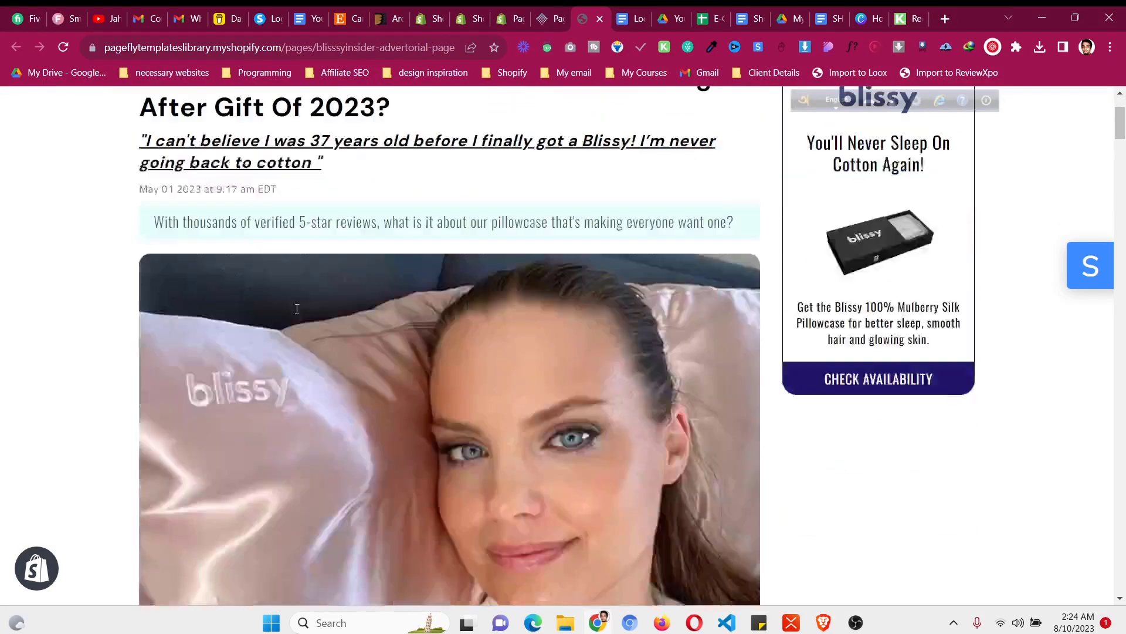
{"action": "scroll", "coordinate": [297, 309], "scroll_direction": "up", "scroll_amount": 7}
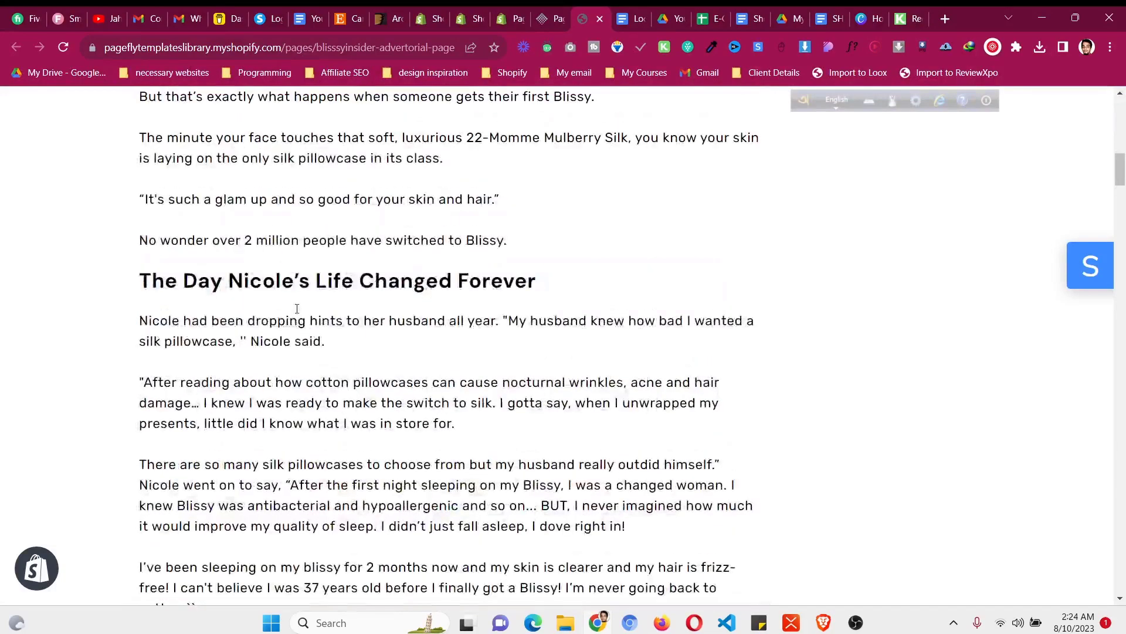
{"action": "left_click", "coordinate": [543, 18]}
{"action": "scroll", "coordinate": [400, 277], "scroll_direction": "up", "scroll_amount": 10}
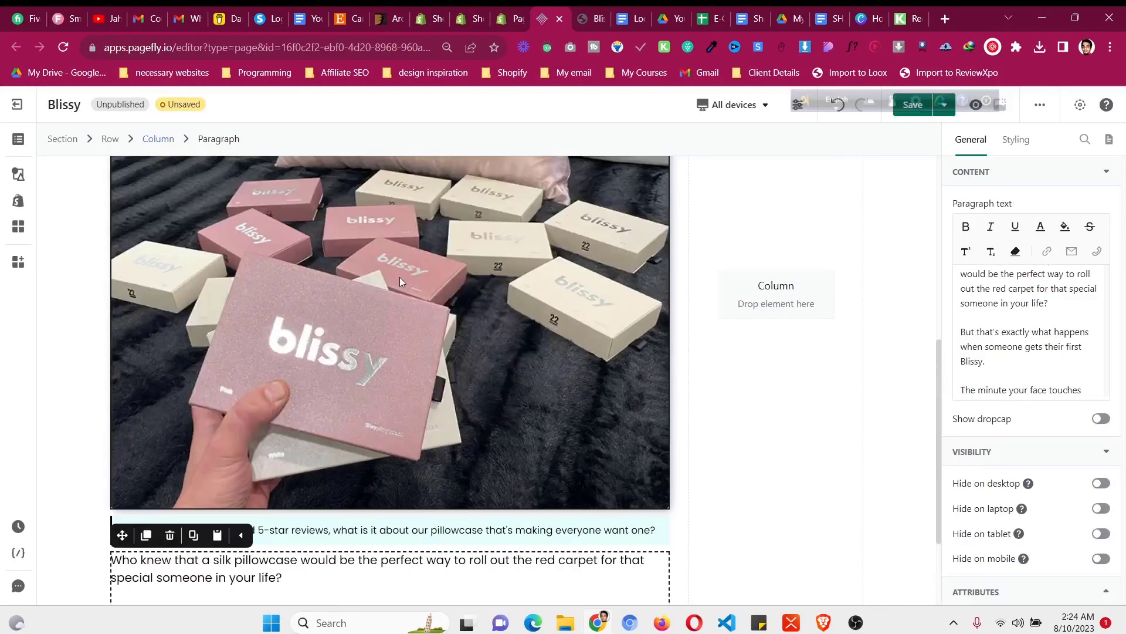
{"action": "left_click", "coordinate": [248, 334]}
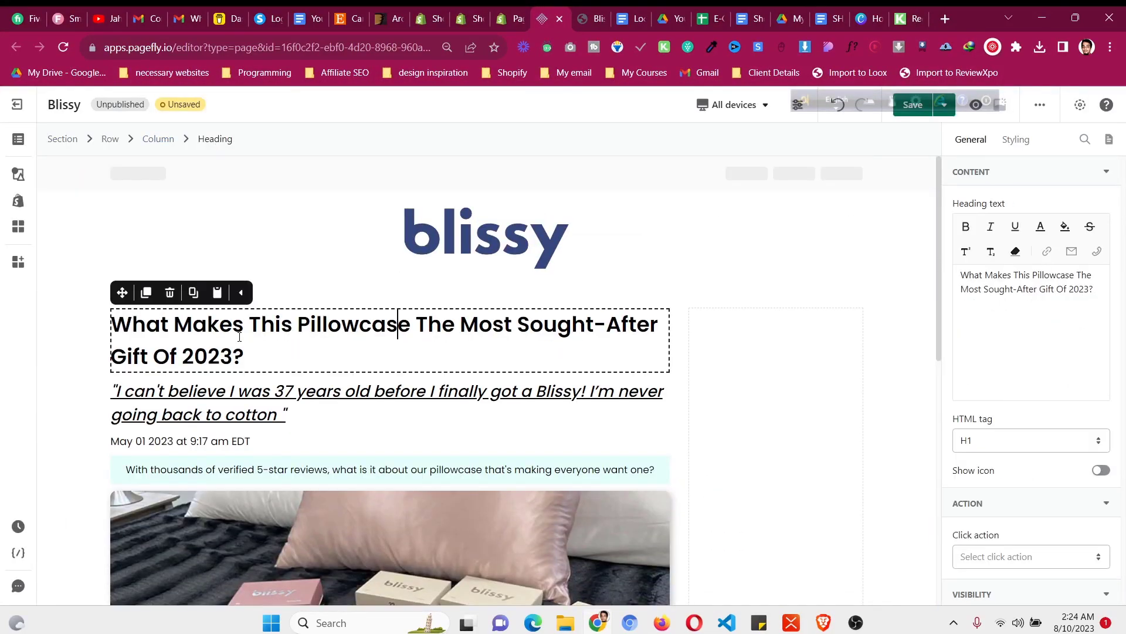
{"action": "left_click", "coordinate": [139, 294]}
{"action": "left_click_drag", "start_coordinate": [122, 293], "coordinate": [286, 526]}
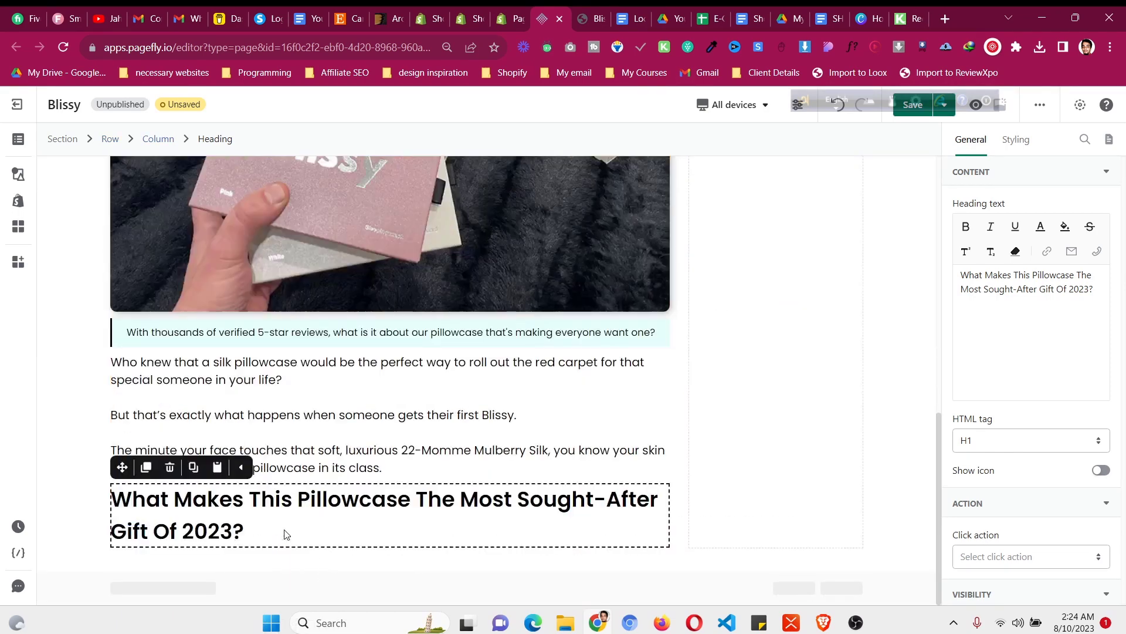
{"action": "left_click", "coordinate": [1039, 453]}
{"action": "left_click", "coordinate": [984, 306]}
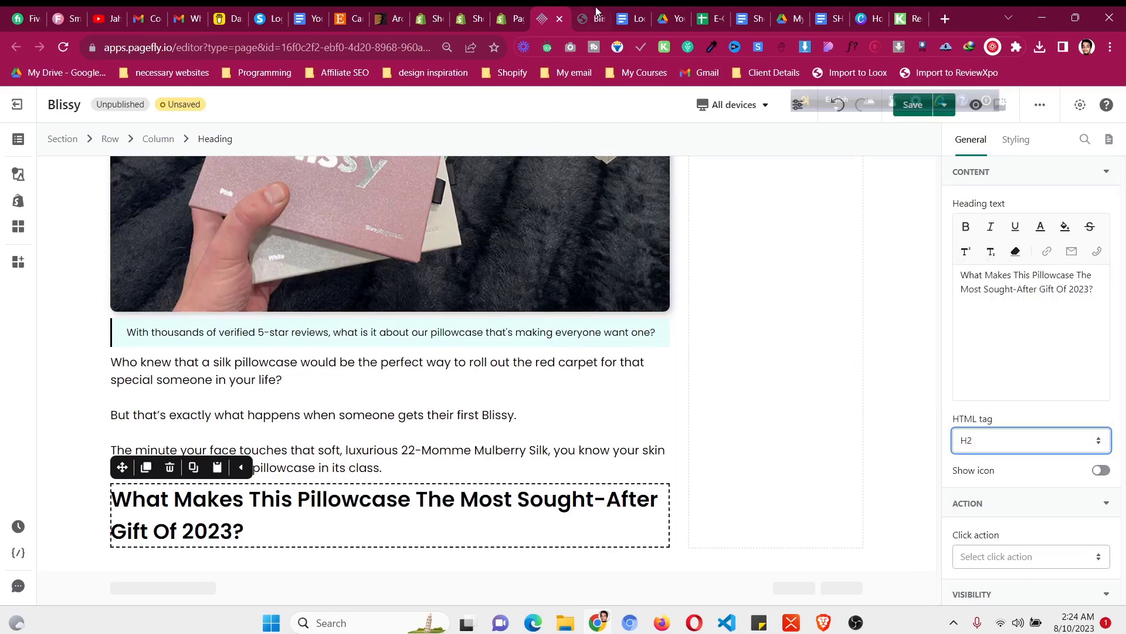
Inspect the font properties of the section heading below the intro text on the reference page using WhatFont
{"action": "key", "text": "ctrl+Tab"}
{"action": "scroll", "coordinate": [607, 303], "scroll_direction": "down", "scroll_amount": 3}
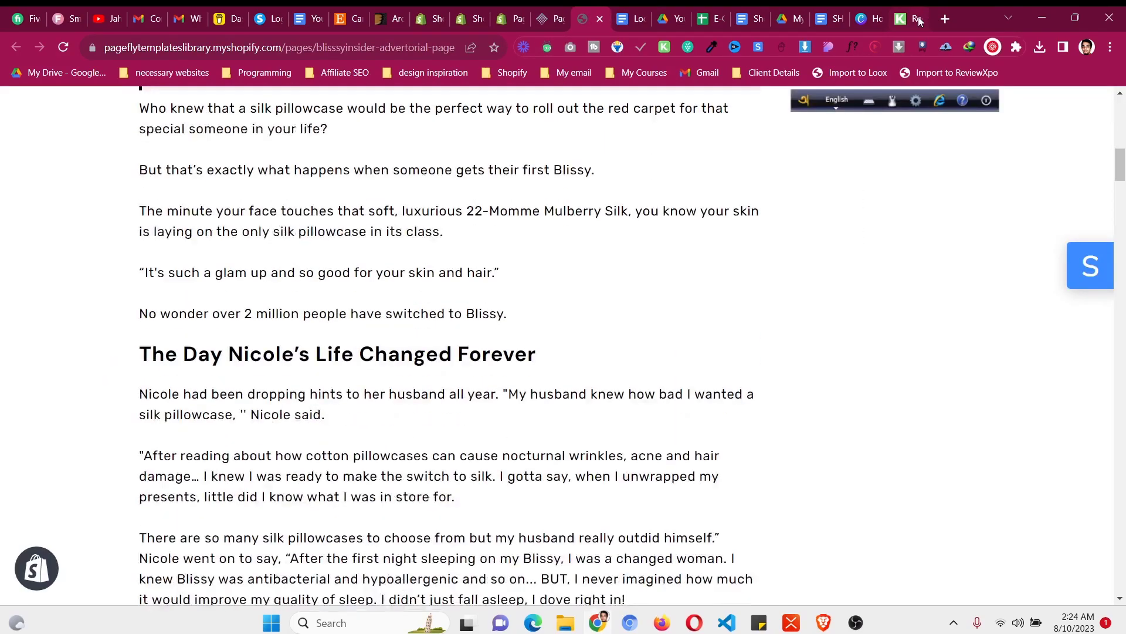
{"action": "left_click", "coordinate": [849, 48]}
{"action": "left_click", "coordinate": [452, 353]}
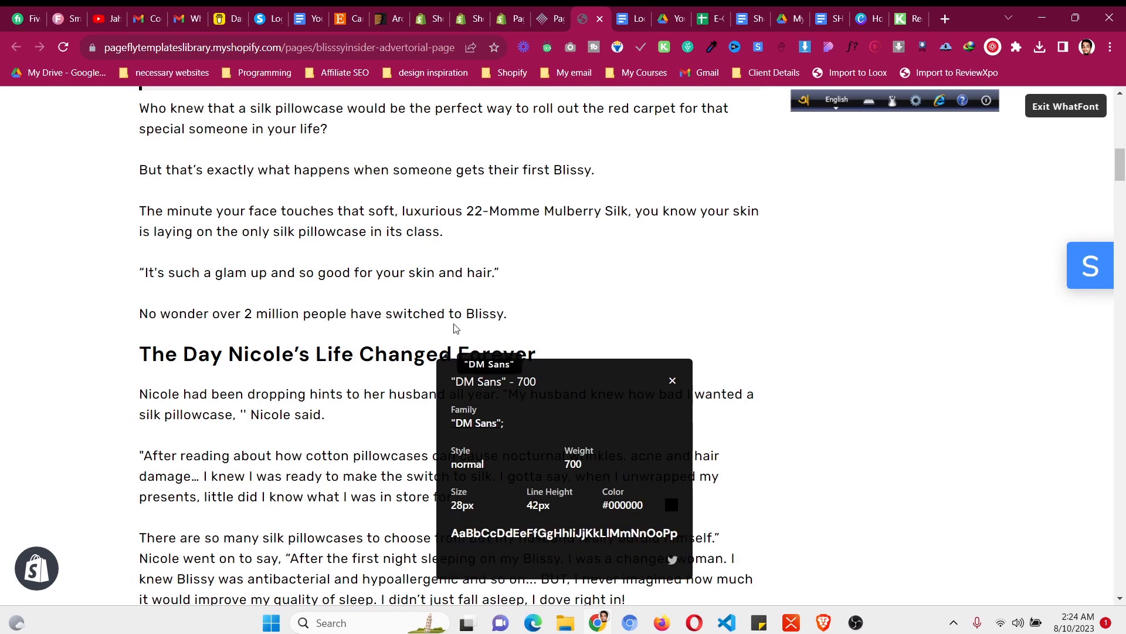
Set the font size of the H2 heading below the paragraph to 28 px
{"action": "left_click", "coordinate": [538, 14]}
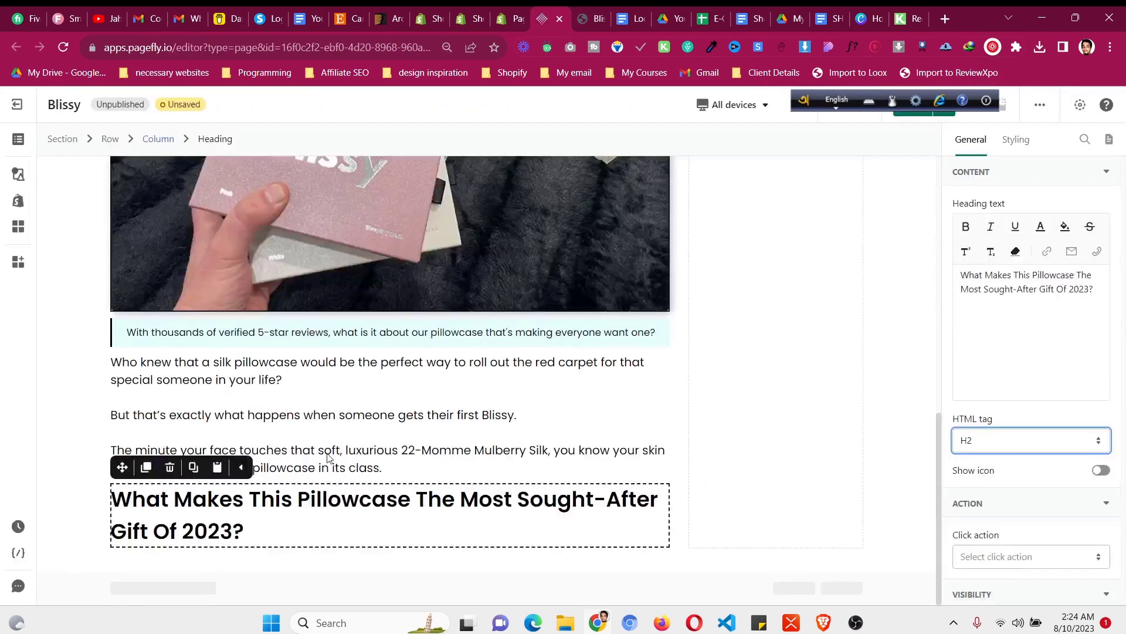
{"action": "left_click", "coordinate": [1024, 147]}
{"action": "scroll", "coordinate": [1027, 338], "scroll_direction": "down", "scroll_amount": 6}
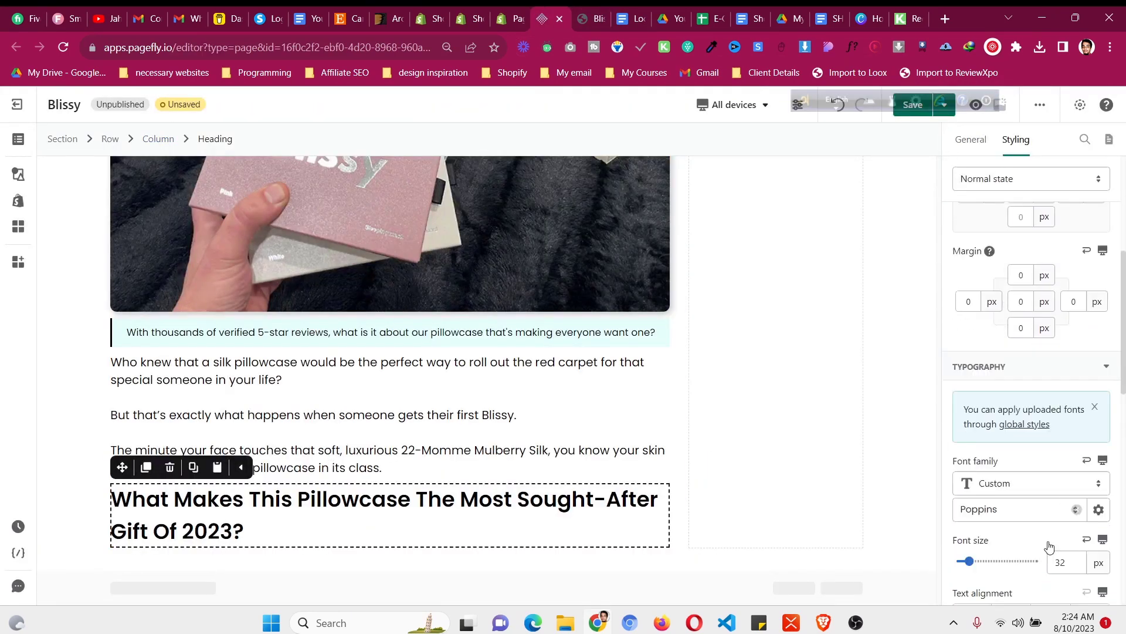
{"action": "scroll", "coordinate": [1050, 547], "scroll_direction": "down", "scroll_amount": 1}
{"action": "left_click", "coordinate": [1064, 492]}
{"action": "key", "text": "Down"}
{"action": "key", "text": "Down"}
{"action": "key", "text": "Down"}
{"action": "key", "text": "Down"}
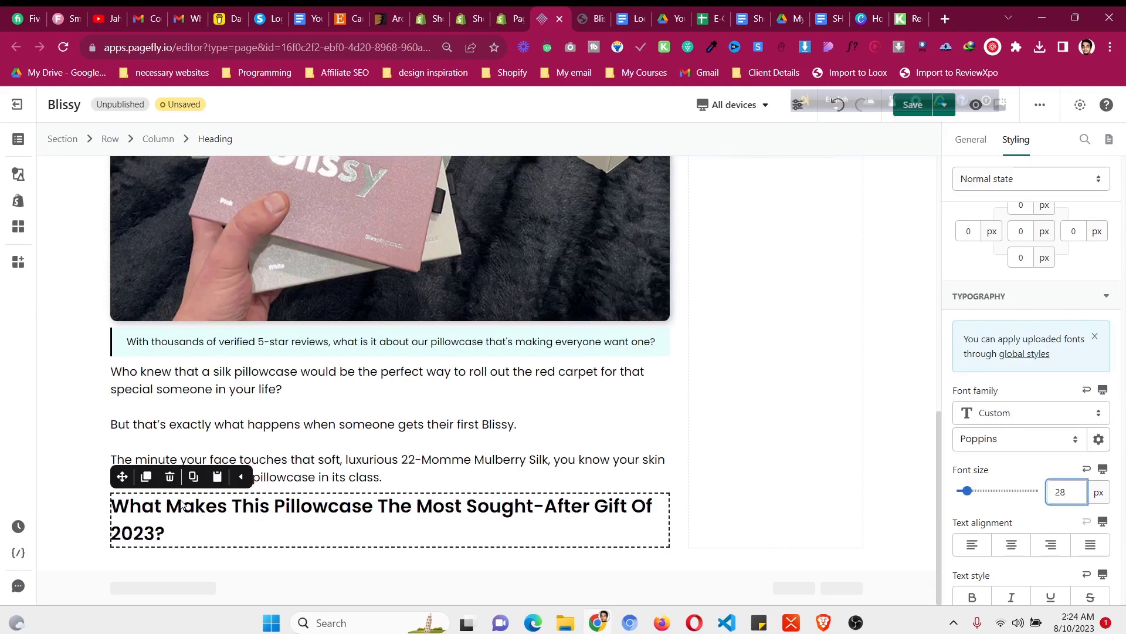
{"action": "left_click", "coordinate": [88, 424]}
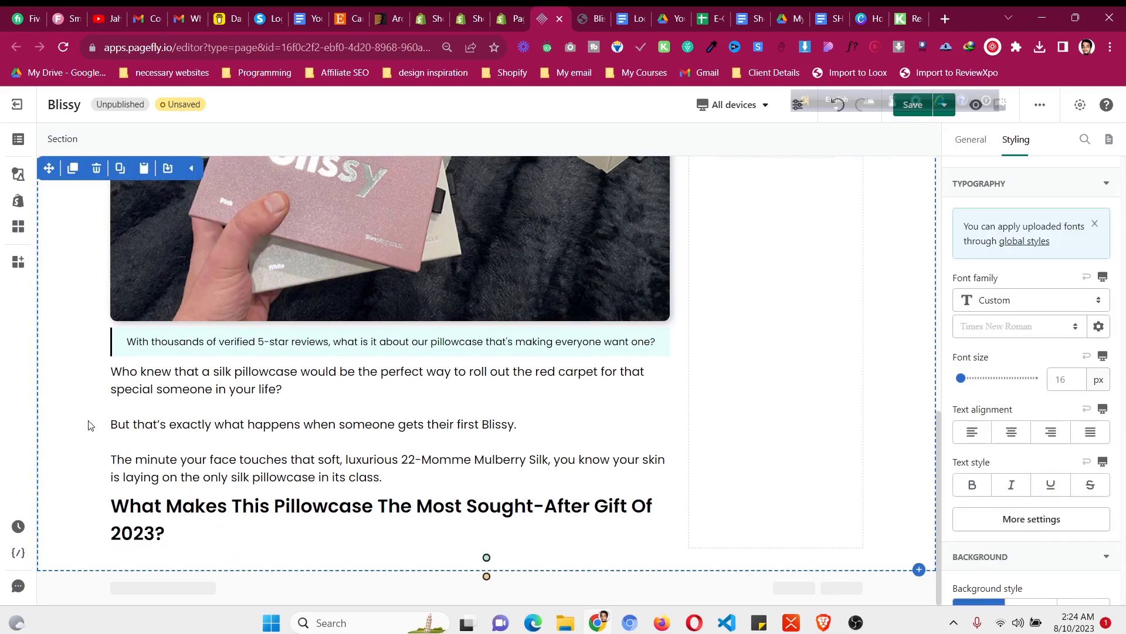
Exit WhatFont on the reference page, then duplicate the intro paragraph and place the copy below the H2 heading
{"action": "left_click", "coordinate": [594, 21]}
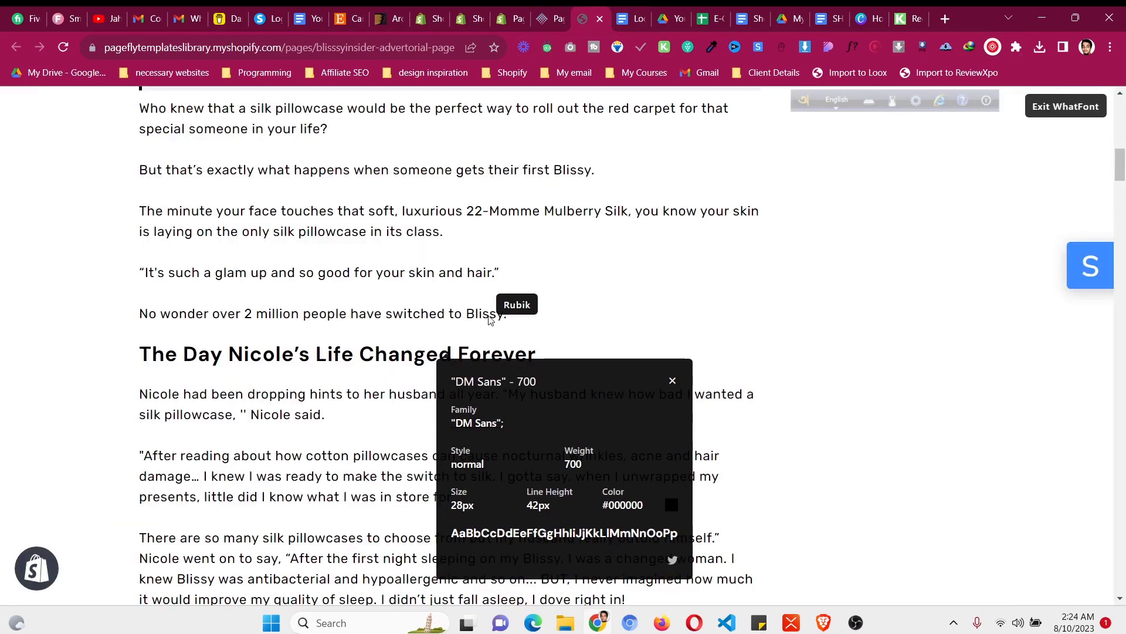
{"action": "left_click", "coordinate": [1044, 107]}
{"action": "scroll", "coordinate": [320, 374], "scroll_direction": "down", "scroll_amount": 6}
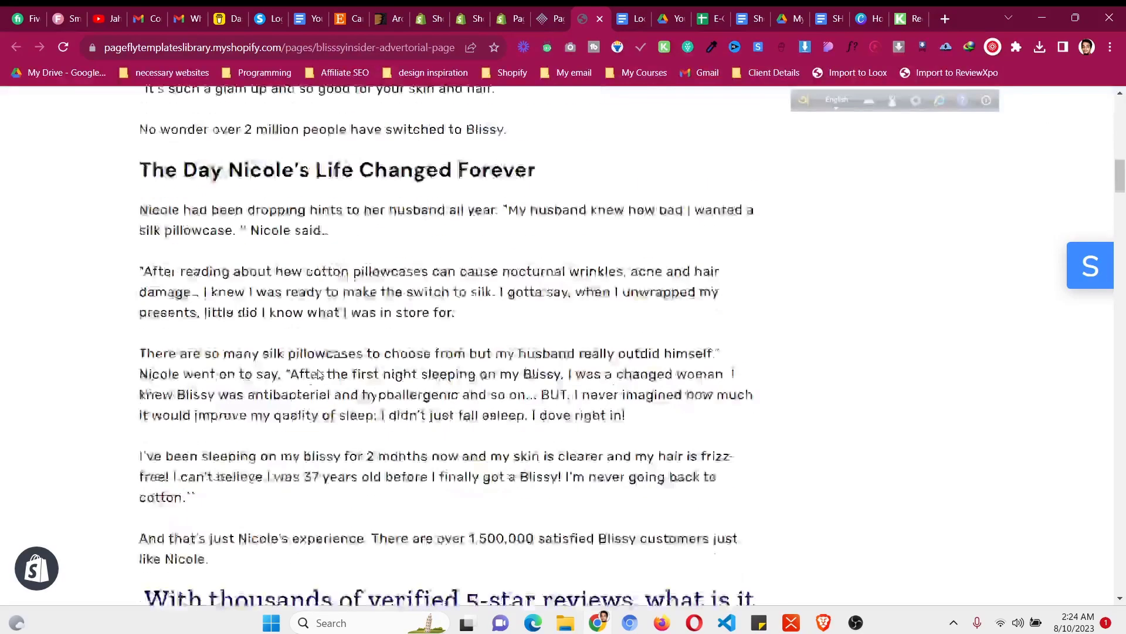
{"action": "left_click", "coordinate": [549, 14]}
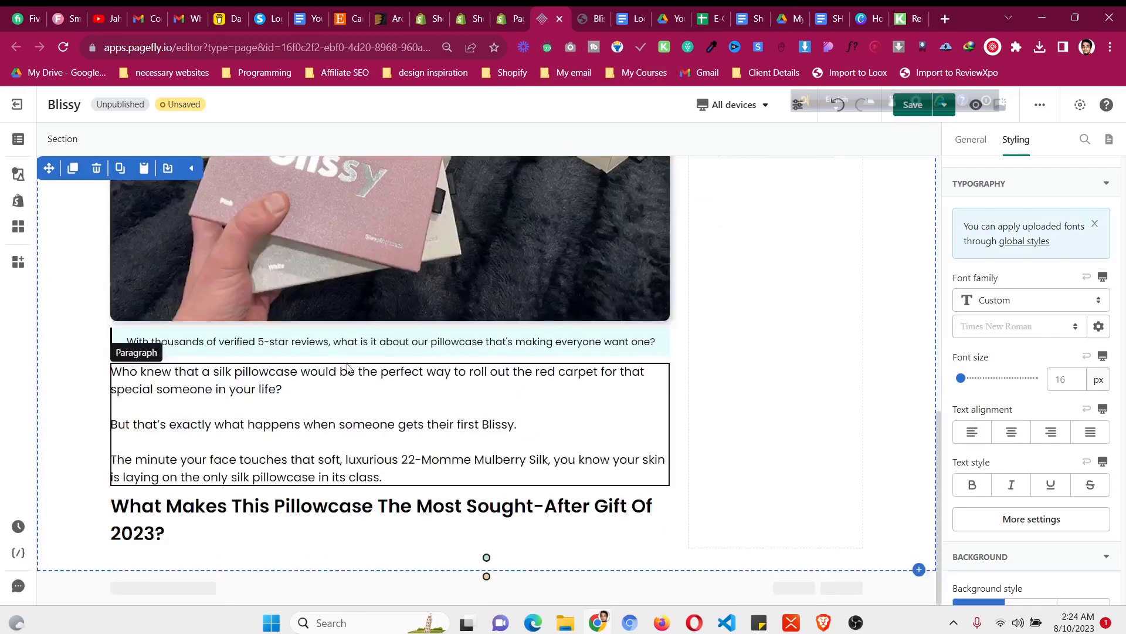
{"action": "left_click", "coordinate": [129, 367]}
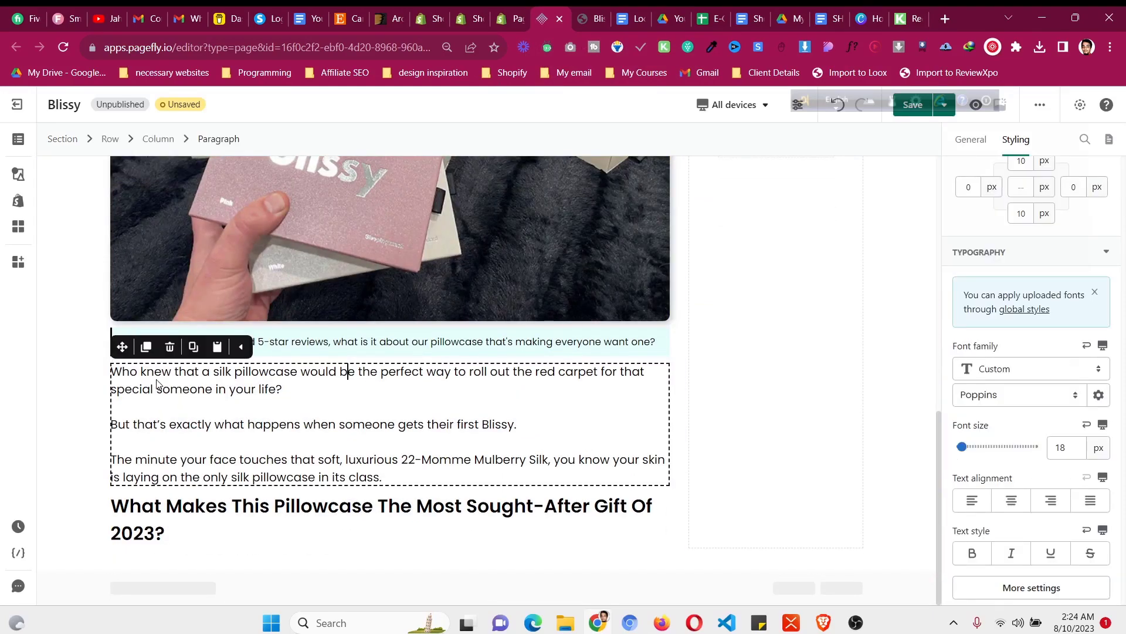
{"action": "left_click", "coordinate": [146, 344]}
{"action": "scroll", "coordinate": [132, 285], "scroll_direction": "down", "scroll_amount": 2}
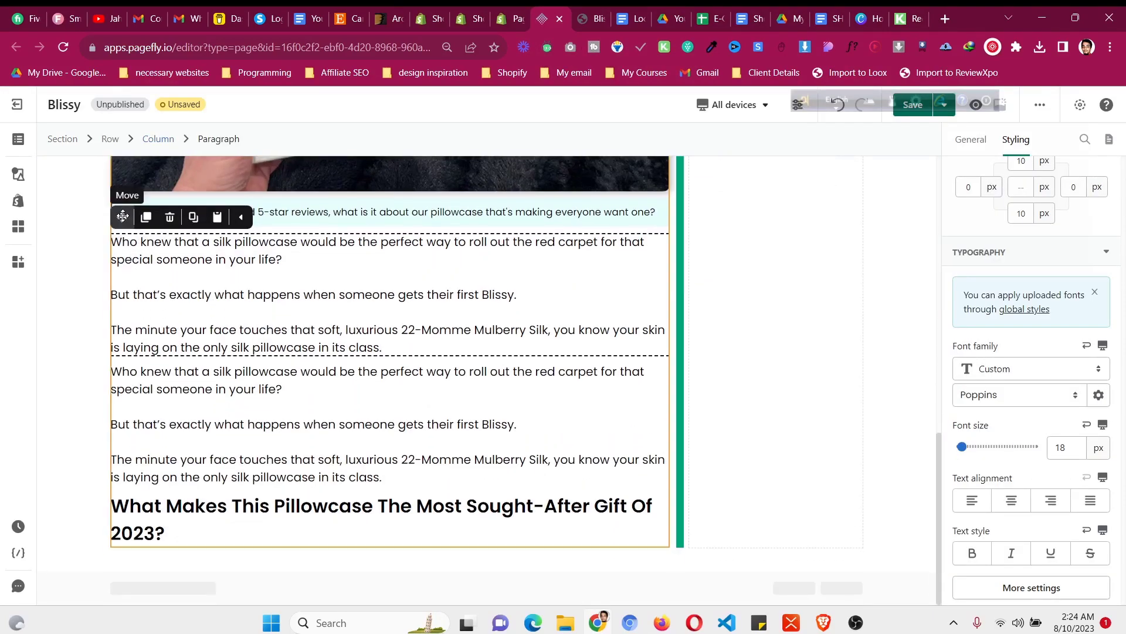
{"action": "left_click_drag", "start_coordinate": [124, 219], "coordinate": [199, 533]}
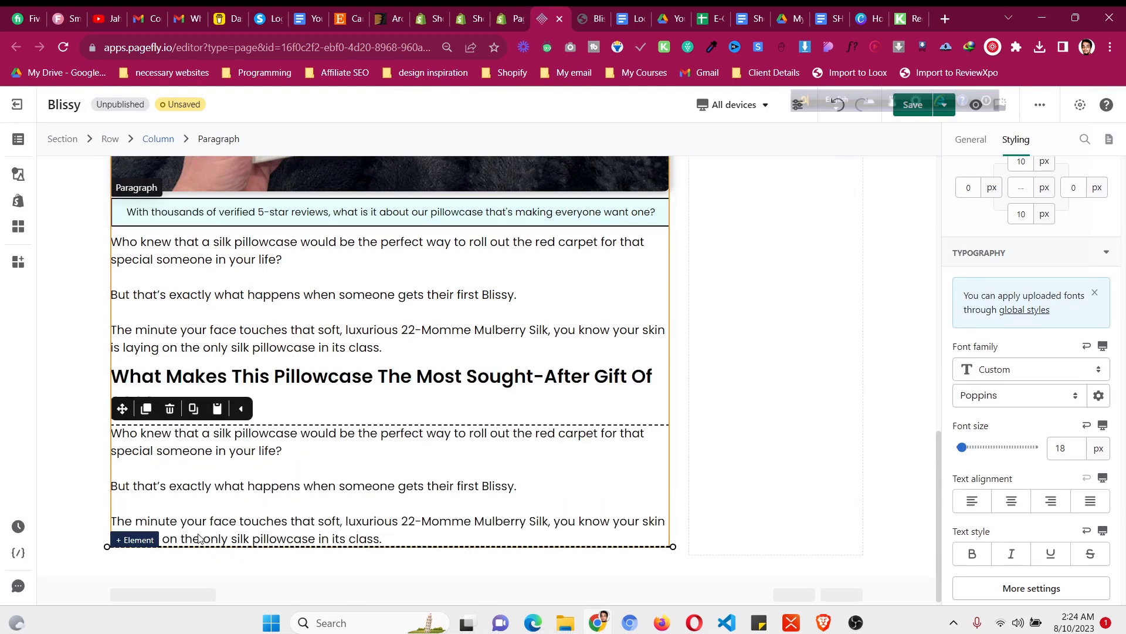
{"action": "left_click", "coordinate": [85, 420]}
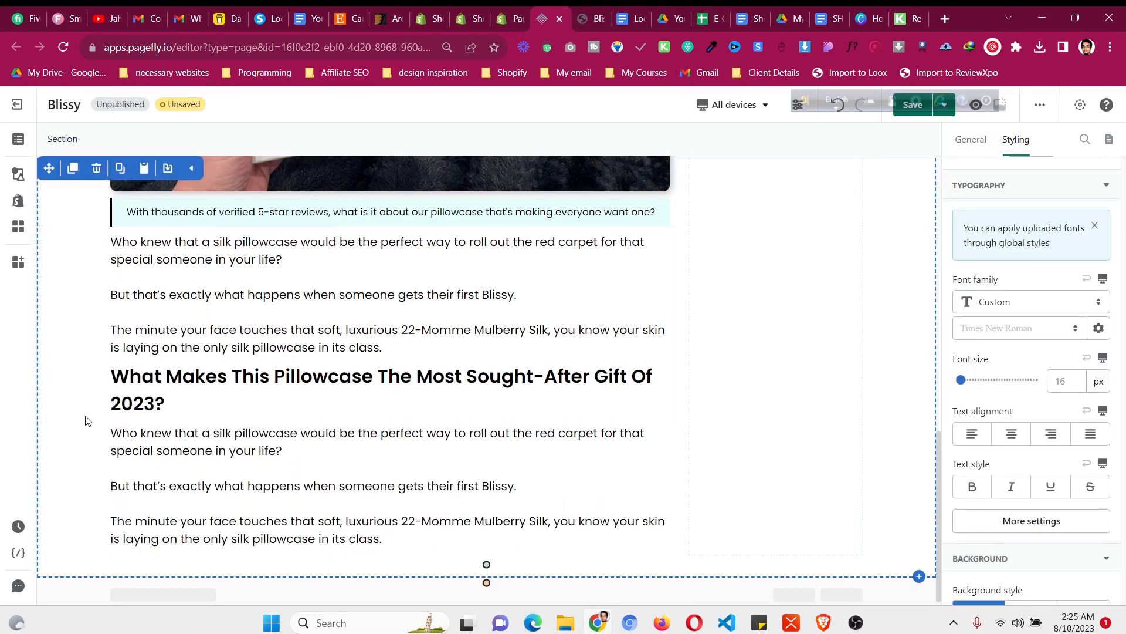
Set the top margin of the H2 heading between the two paragraphs to 20 px
{"action": "scroll", "coordinate": [1044, 388], "scroll_direction": "up", "scroll_amount": 4}
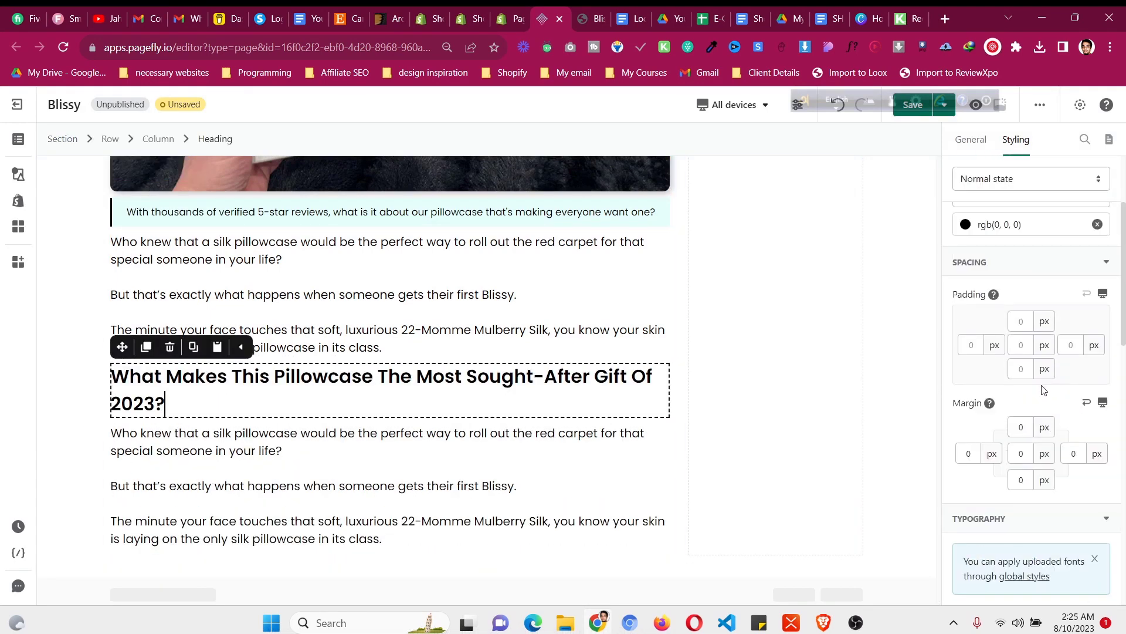
{"action": "left_click", "coordinate": [1021, 426]}
{"action": "type", "text": "3"}
{"action": "left_click", "coordinate": [469, 348]}
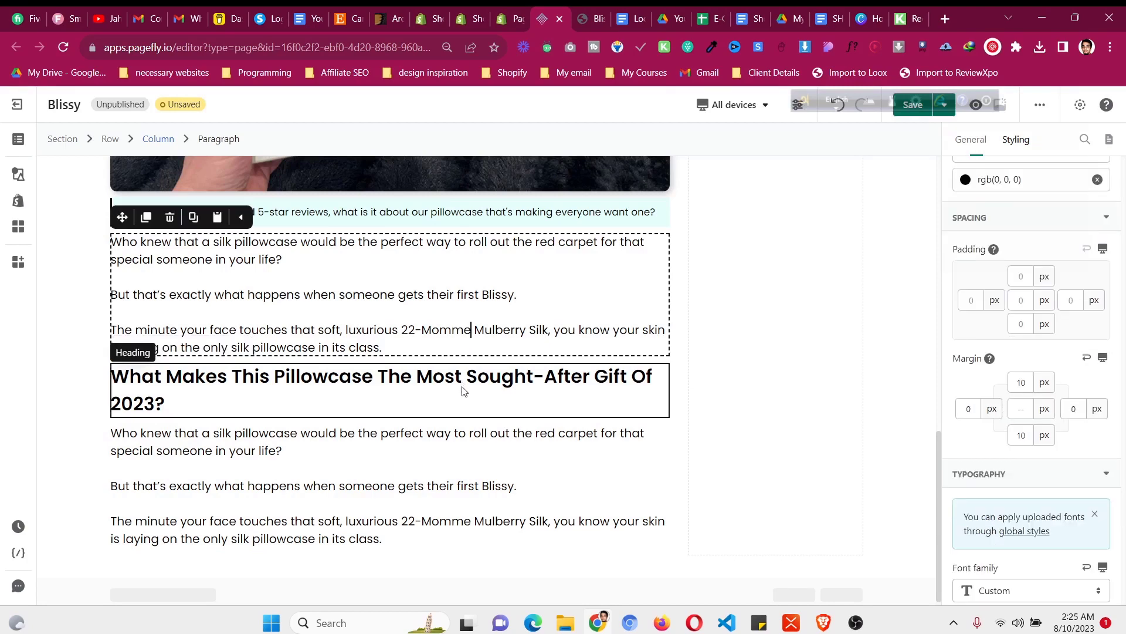
{"action": "left_click", "coordinate": [477, 391]}
{"action": "left_click", "coordinate": [1022, 427]}
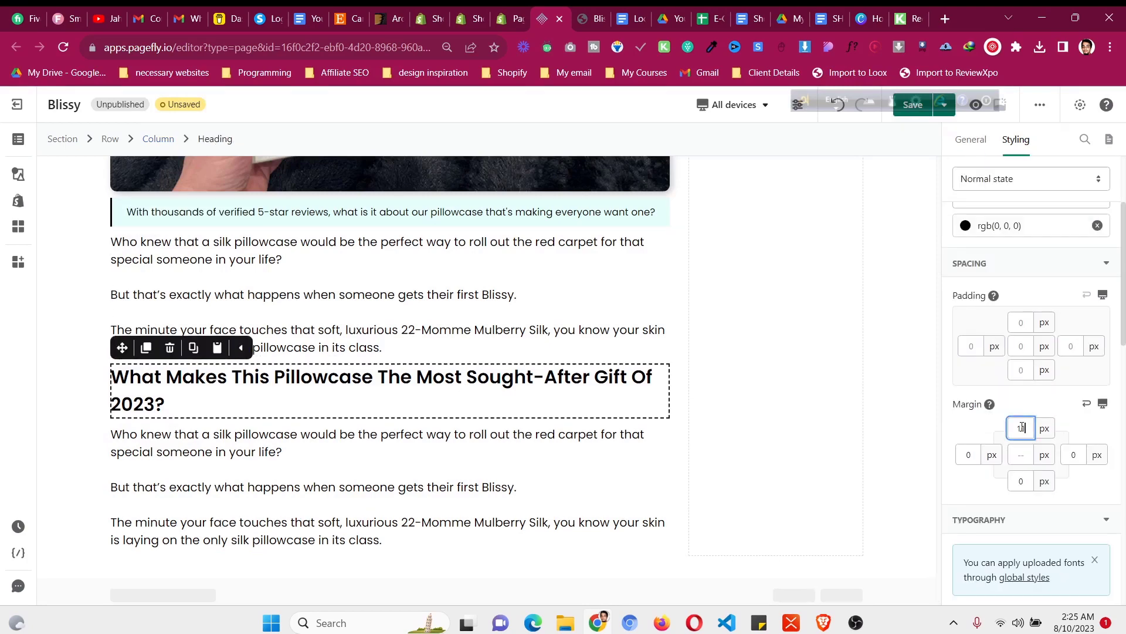
{"action": "key", "text": "Up"}
{"action": "key", "text": "Up"}
{"action": "key", "text": "Up"}
{"action": "key", "text": "Up"}
{"action": "key", "text": "Up"}
{"action": "key", "text": "Up"}
{"action": "key", "text": "Up"}
{"action": "key", "text": "Up"}
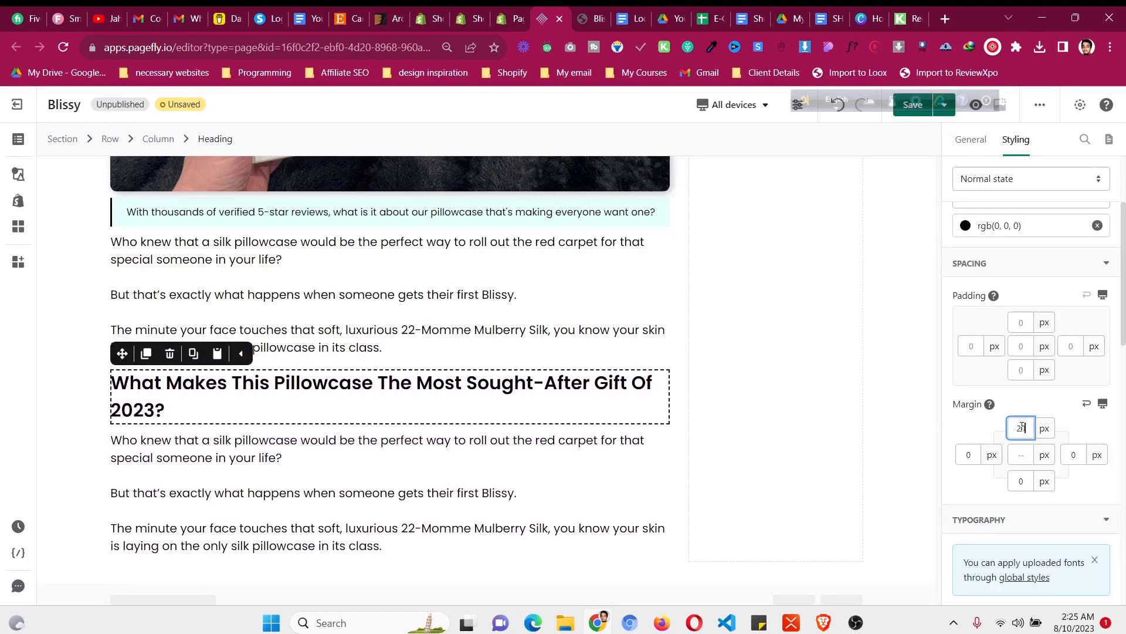
Compare the page's empty side column with the reference page's side card, then copy the card's heading "You'll Never Sleep On Cotton Again!"
{"action": "scroll", "coordinate": [603, 368], "scroll_direction": "up", "scroll_amount": 3}
{"action": "scroll", "coordinate": [603, 367], "scroll_direction": "up", "scroll_amount": 8}
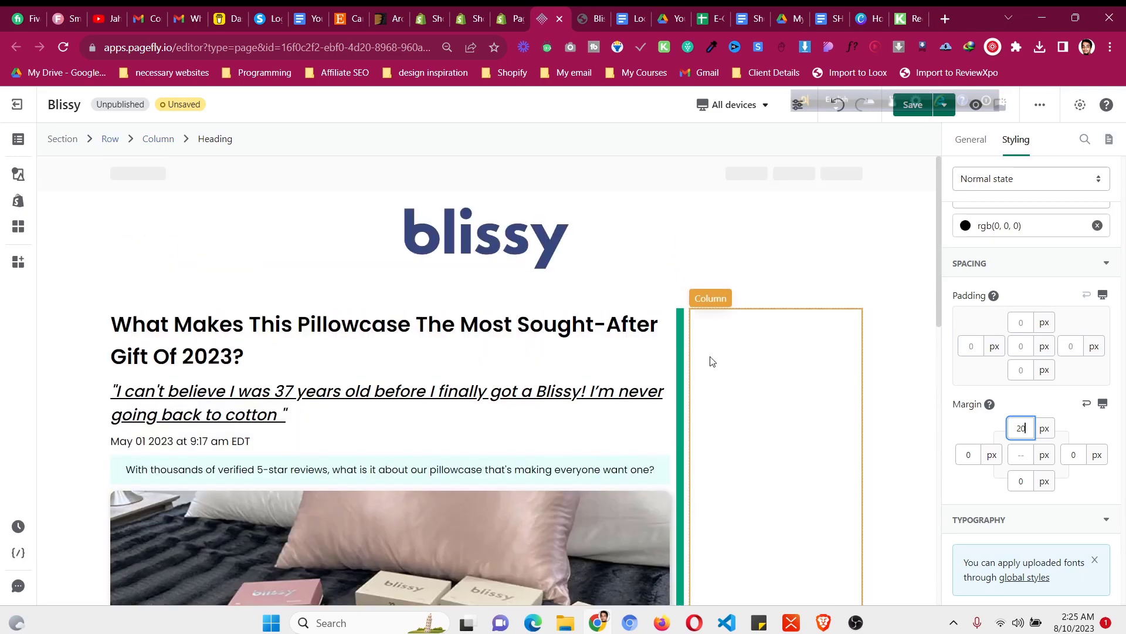
{"action": "left_click", "coordinate": [595, 12]}
{"action": "scroll", "coordinate": [736, 255], "scroll_direction": "up", "scroll_amount": 10}
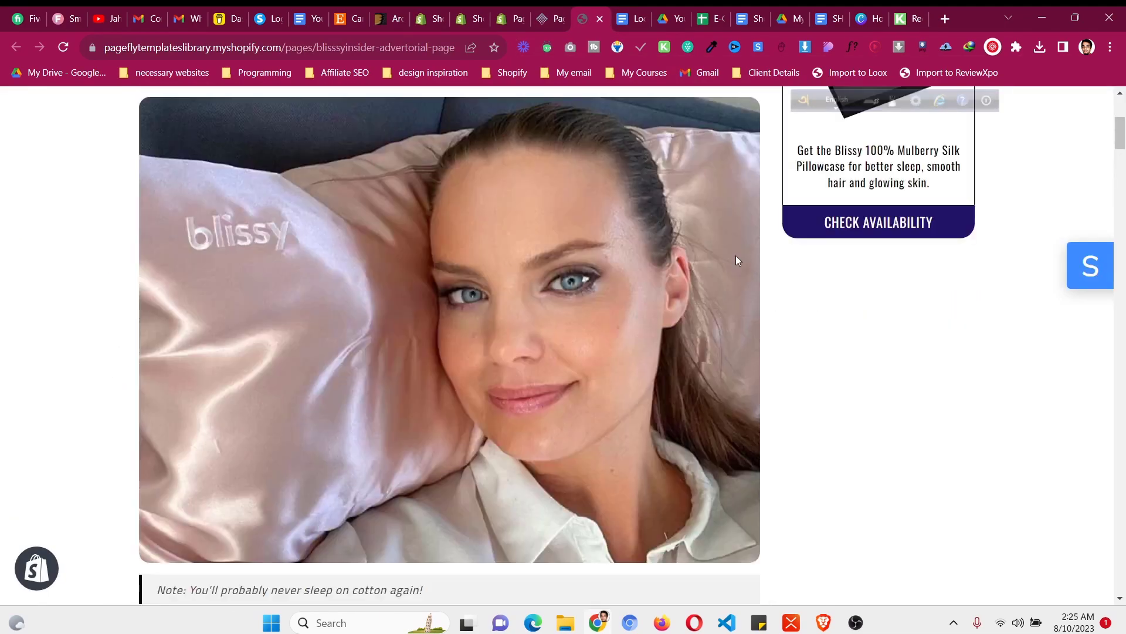
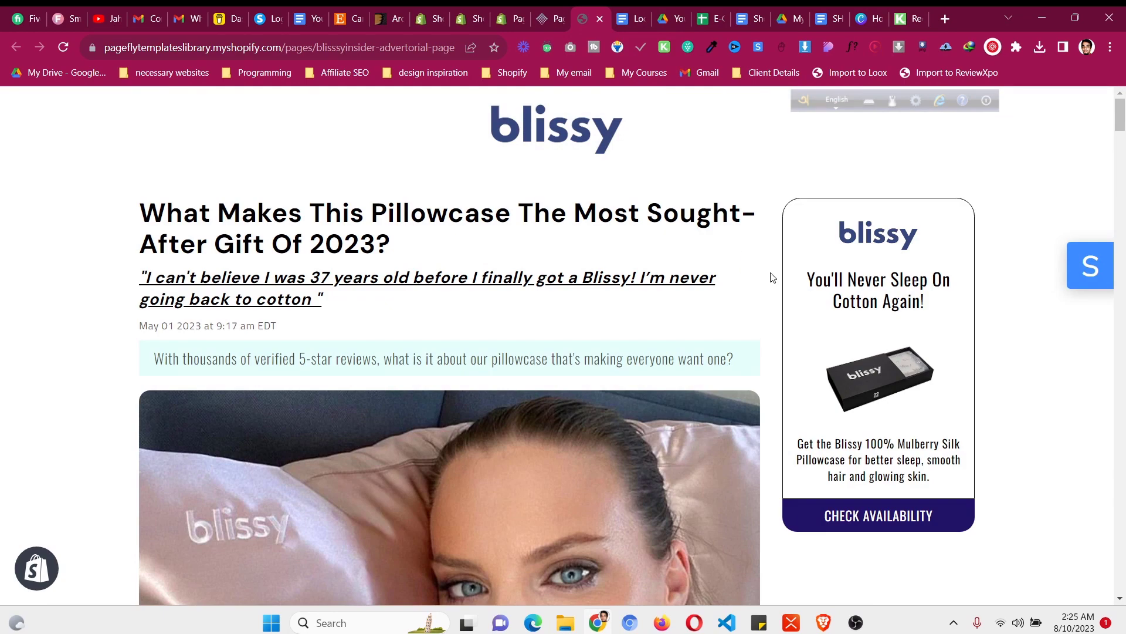
{"action": "left_click", "coordinate": [543, 11]}
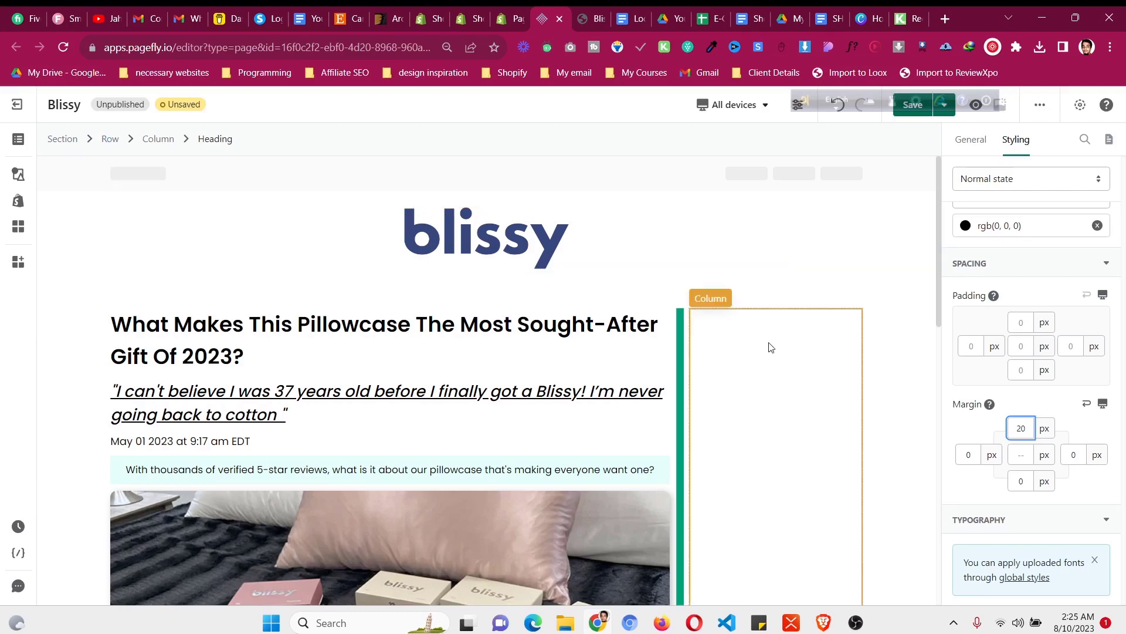
{"action": "scroll", "coordinate": [770, 345], "scroll_direction": "down", "scroll_amount": 5}
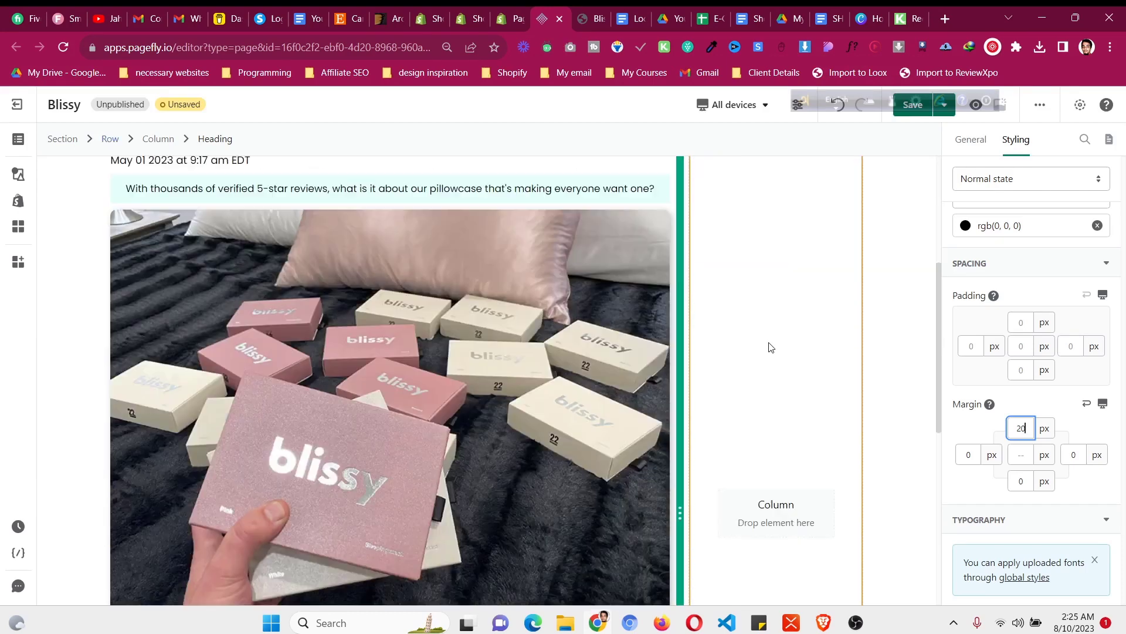
{"action": "scroll", "coordinate": [769, 345], "scroll_direction": "up", "scroll_amount": 4}
{"action": "left_click", "coordinate": [601, 13]}
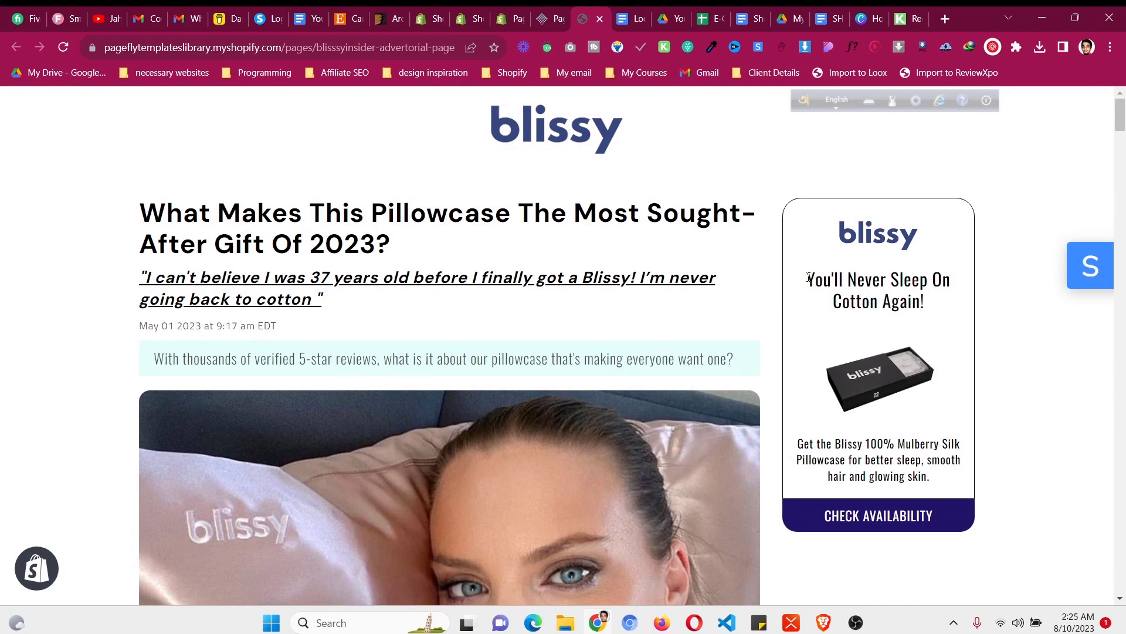
{"action": "left_click_drag", "start_coordinate": [808, 278], "coordinate": [926, 303]}
{"action": "right_click", "coordinate": [875, 290]}
{"action": "left_click", "coordinate": [850, 304]}
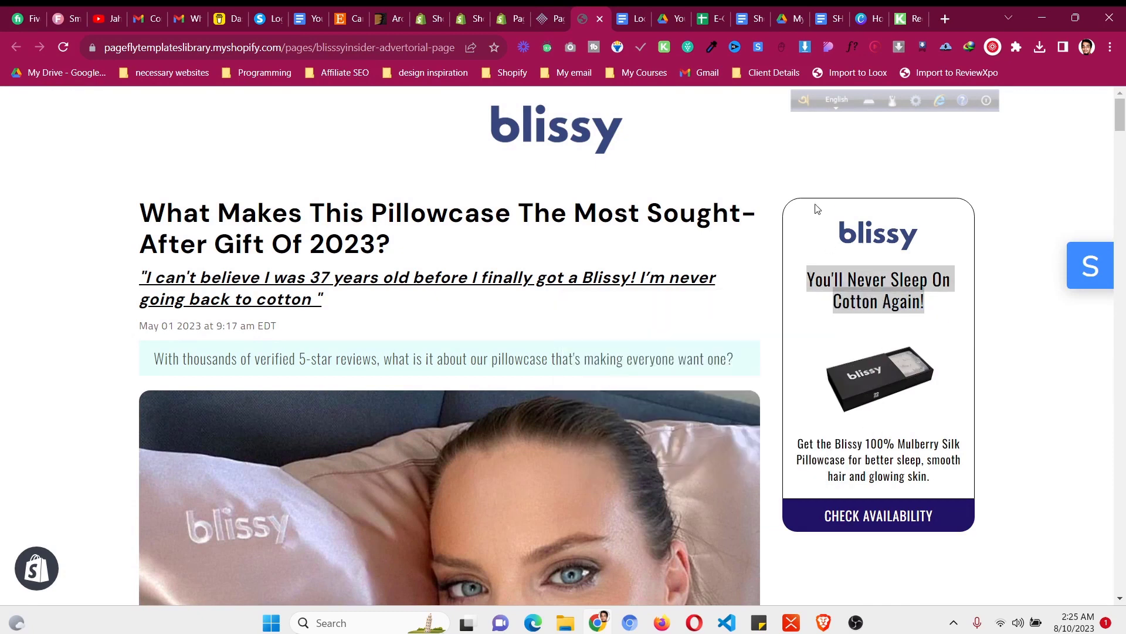
Add an empty Block layout element to the empty column beside the article
{"action": "left_click", "coordinate": [560, 14]}
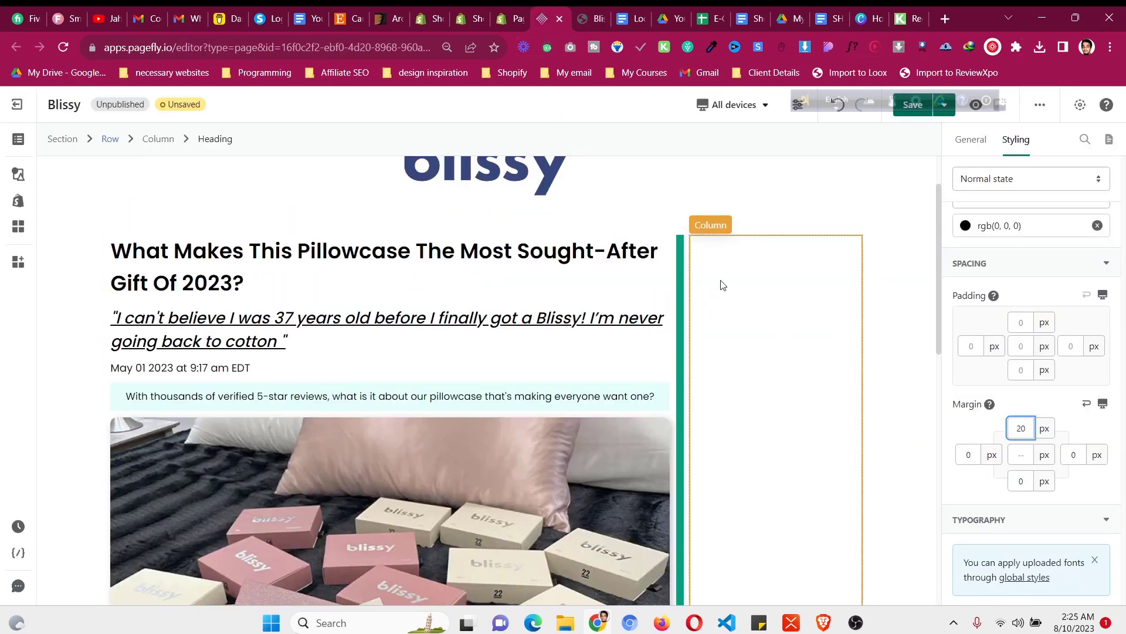
{"action": "left_click", "coordinate": [723, 285]}
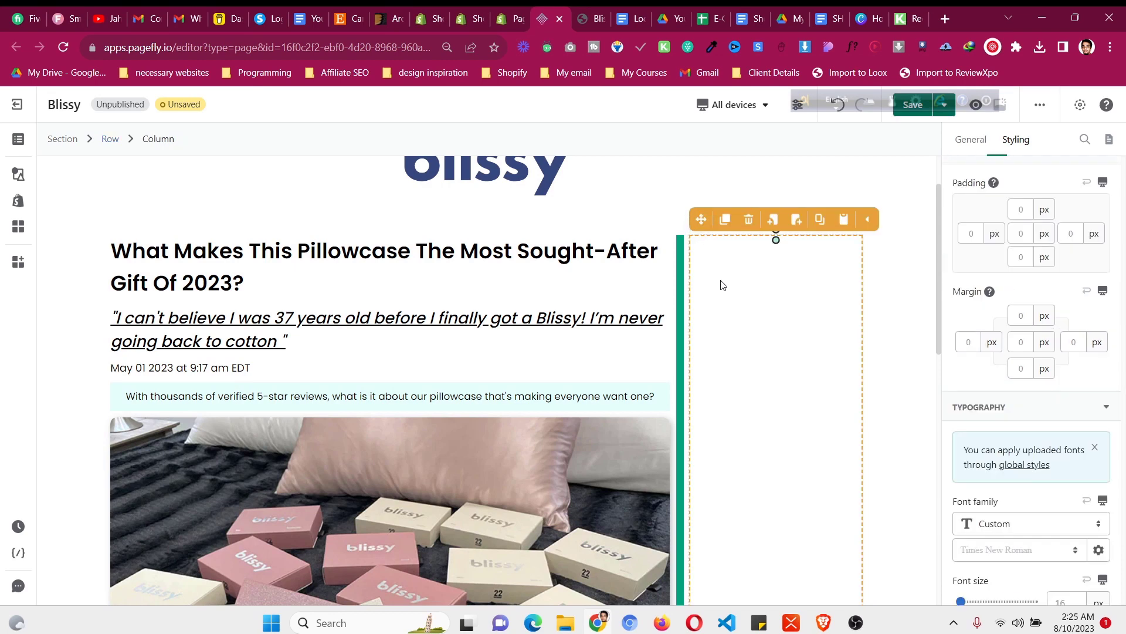
{"action": "left_click", "coordinate": [17, 175]}
{"action": "mouse_move", "coordinate": [85, 218]}
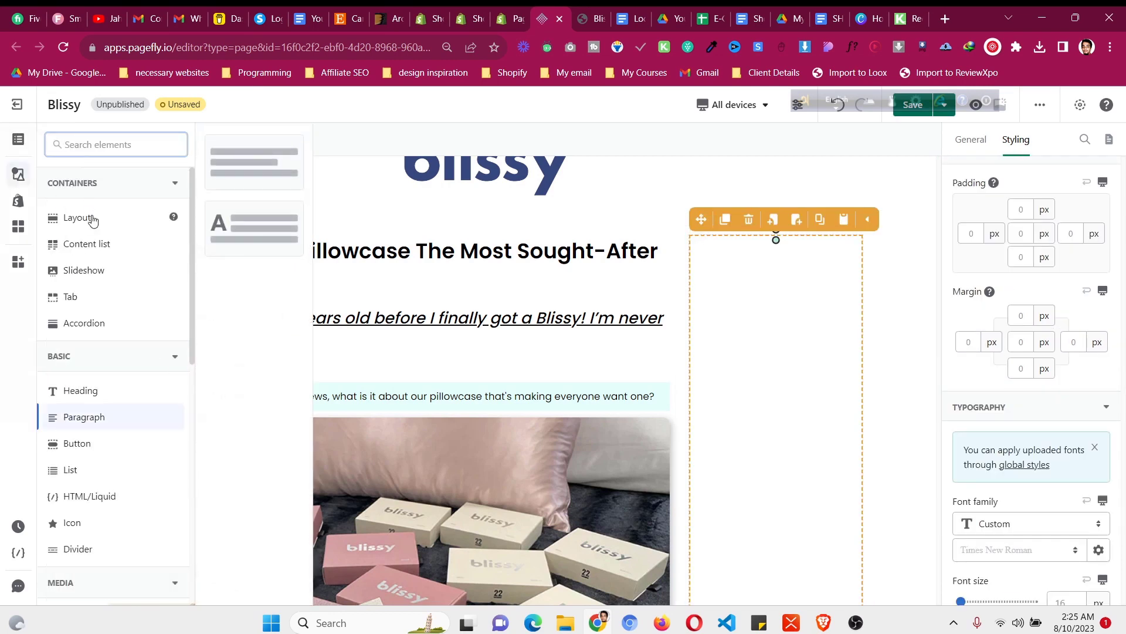
{"action": "scroll", "coordinate": [254, 364], "scroll_direction": "down", "scroll_amount": 3}
{"action": "left_click_drag", "start_coordinate": [251, 567], "coordinate": [759, 346]}
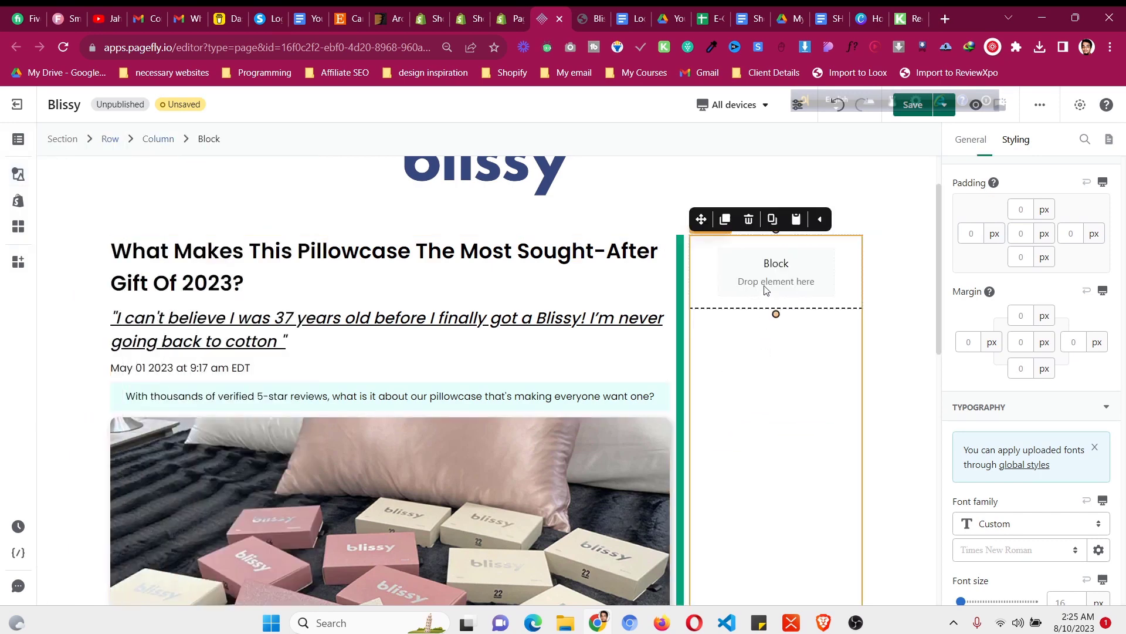
Give the new block a solid border 1 px wide with a 10 px border radius, checking against the reference card
{"action": "scroll", "coordinate": [1092, 308], "scroll_direction": "down", "scroll_amount": 10}
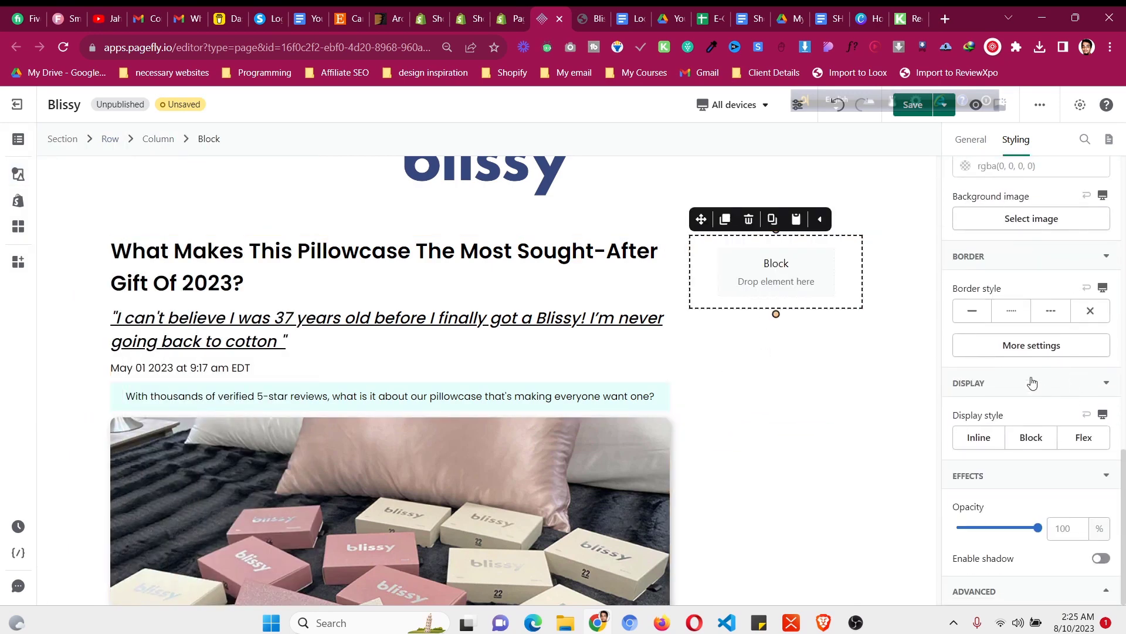
{"action": "left_click", "coordinate": [974, 313]}
{"action": "left_click", "coordinate": [1018, 458]}
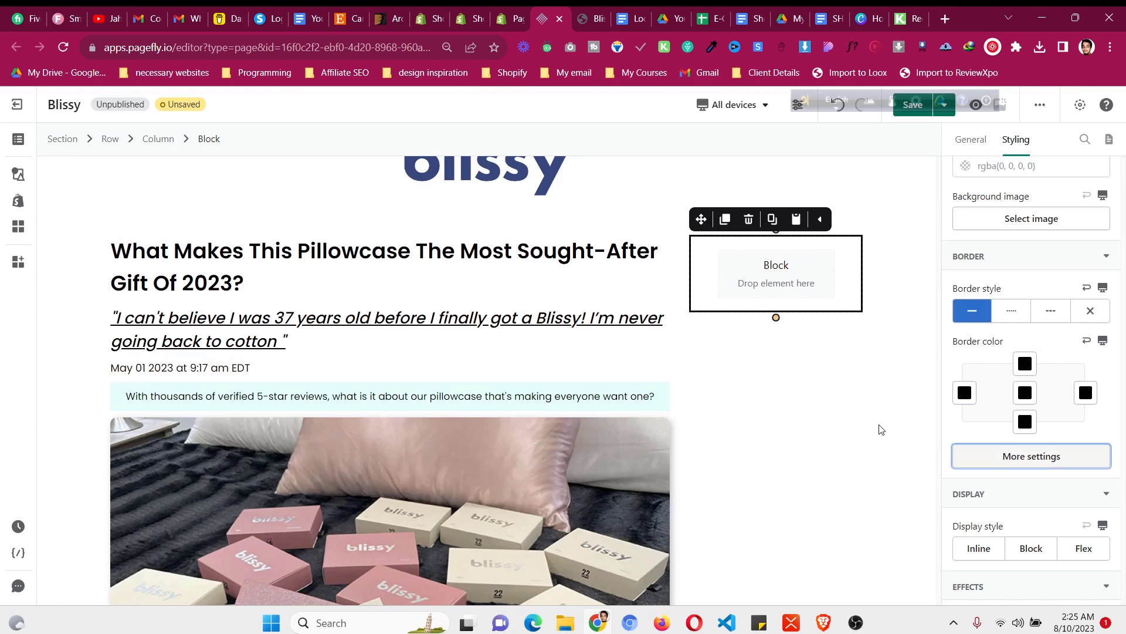
{"action": "left_click", "coordinate": [857, 411]}
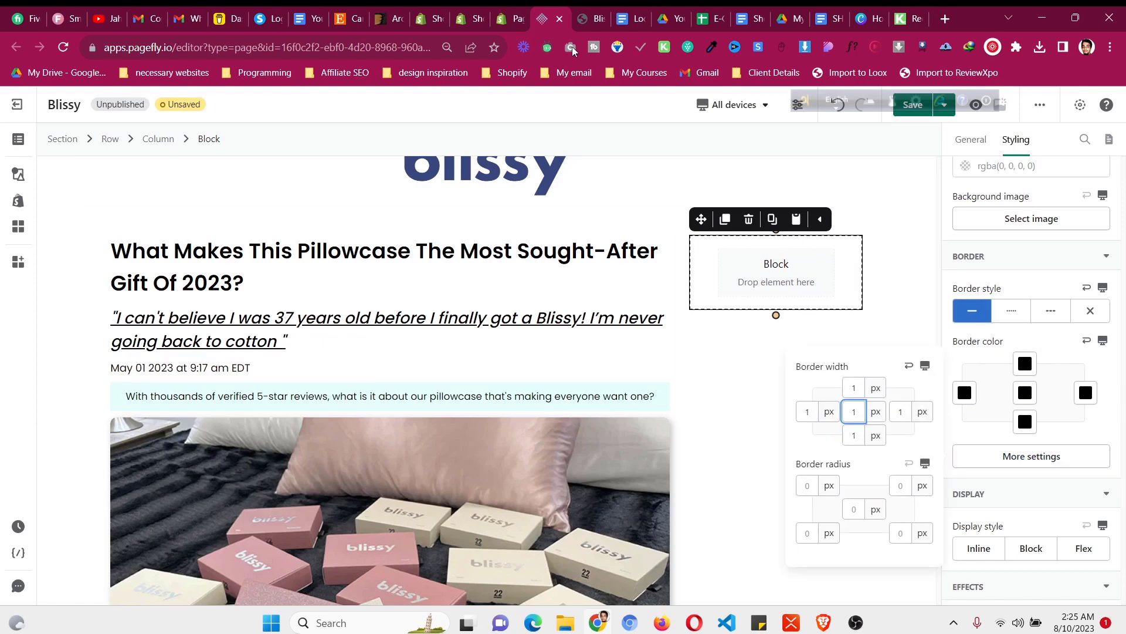
{"action": "left_click", "coordinate": [589, 17]}
{"action": "left_click", "coordinate": [552, 19]}
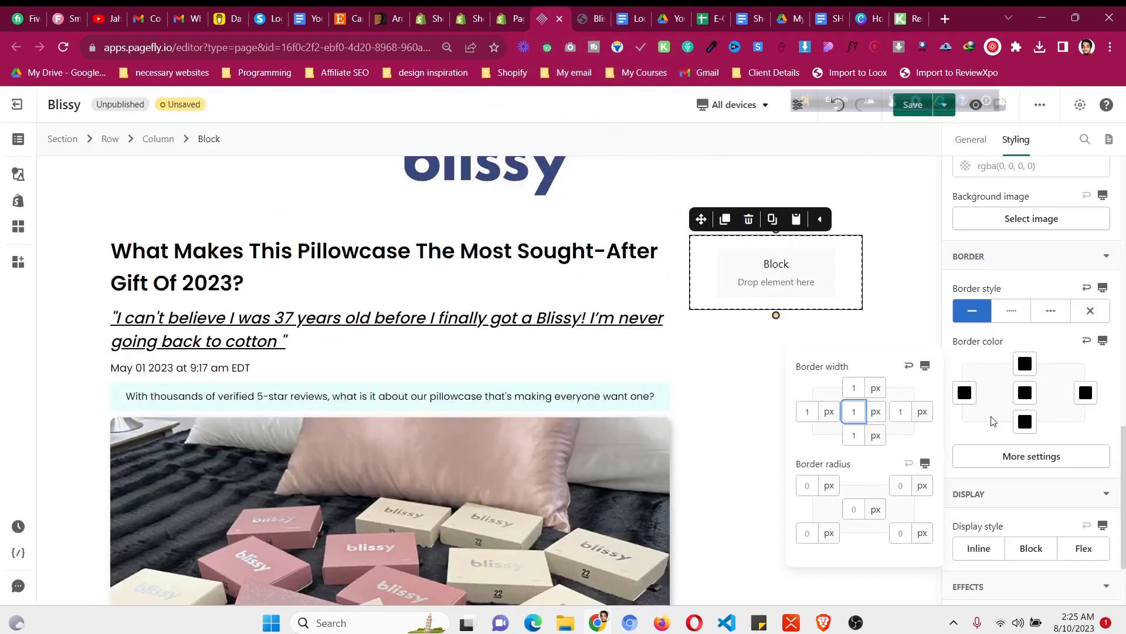
{"action": "left_click", "coordinate": [857, 508]}
{"action": "type", "text": "10"}
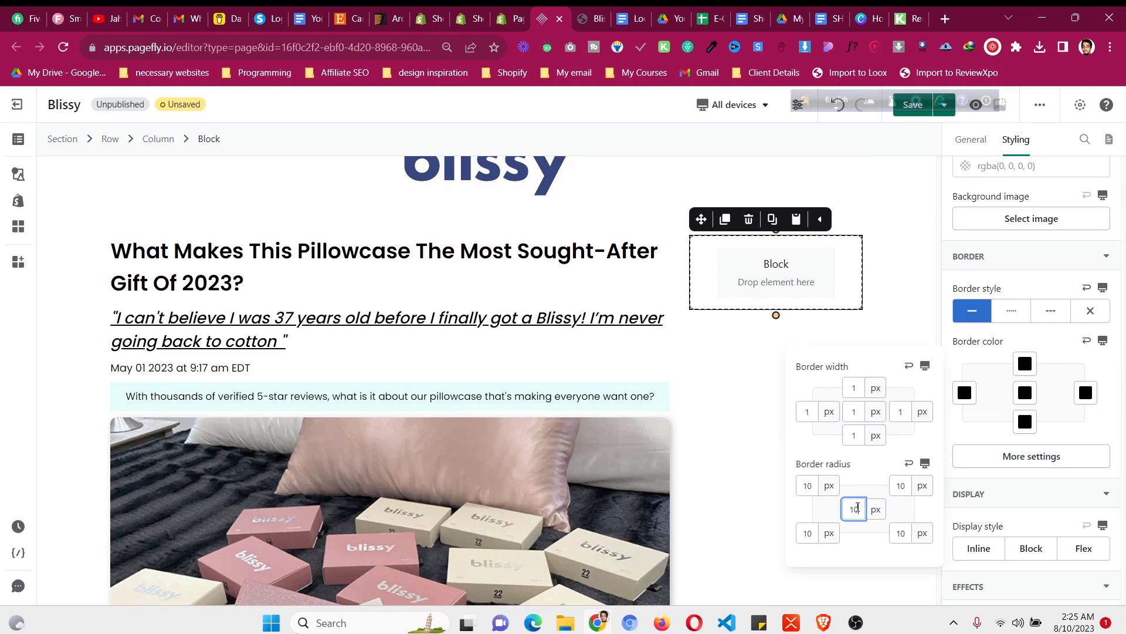
{"action": "left_click", "coordinate": [599, 16]}
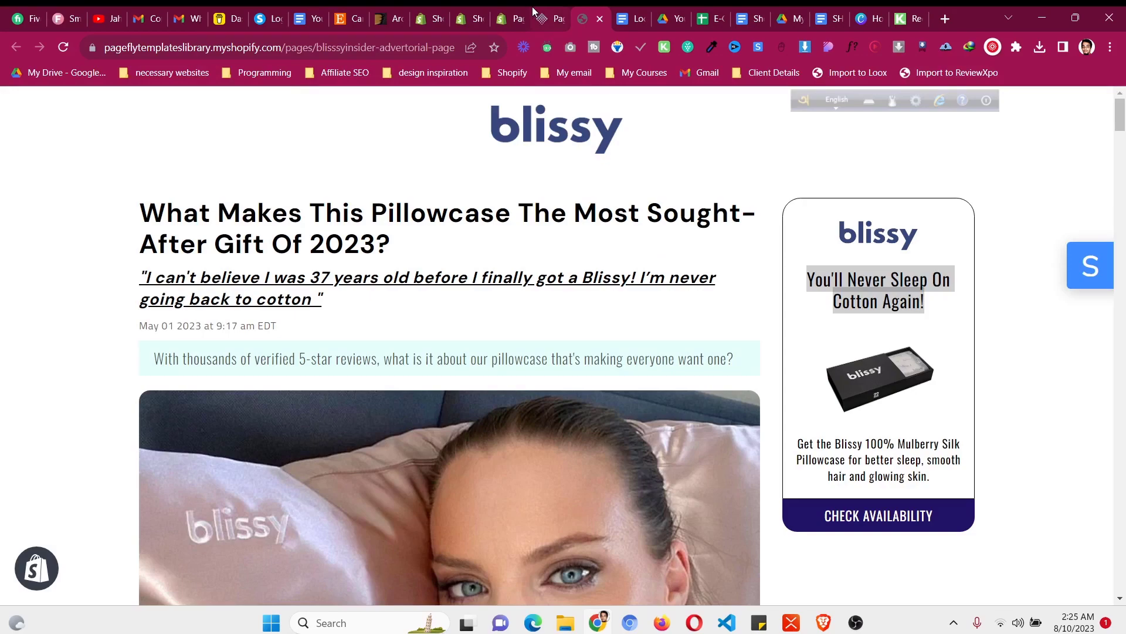
{"action": "left_click", "coordinate": [535, 15]}
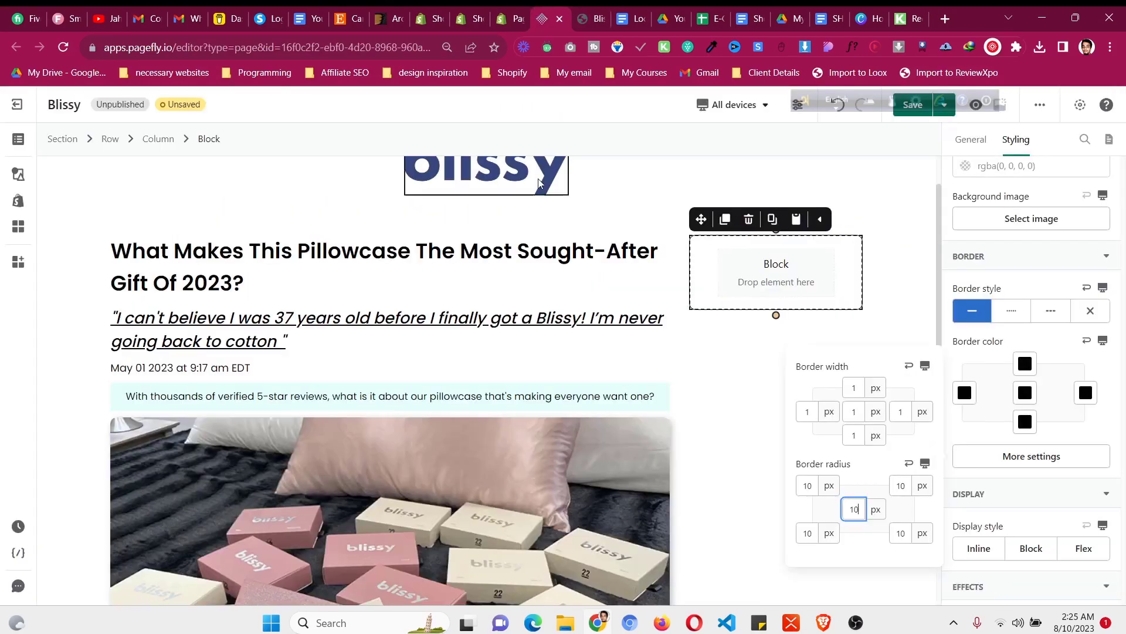
Duplicate the Blissy logo above the article and move the copy into the bordered block
{"action": "left_click", "coordinate": [437, 178]}
{"action": "scroll", "coordinate": [437, 178], "scroll_direction": "up", "scroll_amount": 1}
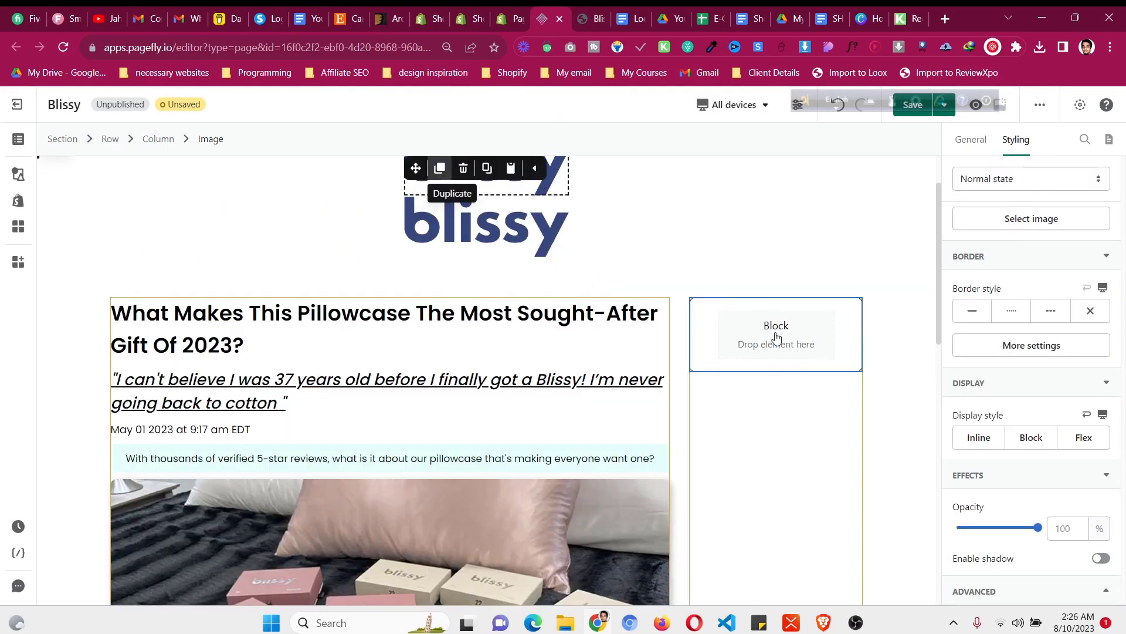
{"action": "left_click_drag", "start_coordinate": [777, 339], "coordinate": [777, 337]}
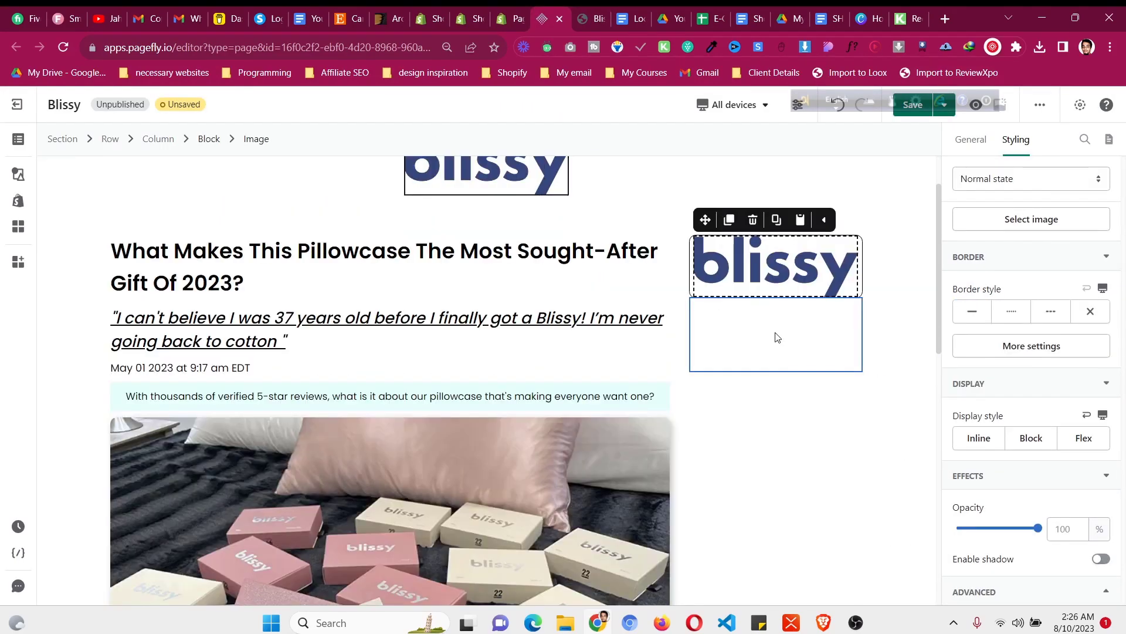
Set the bordered block's top and bottom padding to 15 px
{"action": "left_click", "coordinate": [209, 139]}
{"action": "scroll", "coordinate": [1021, 364], "scroll_direction": "up", "scroll_amount": 5}
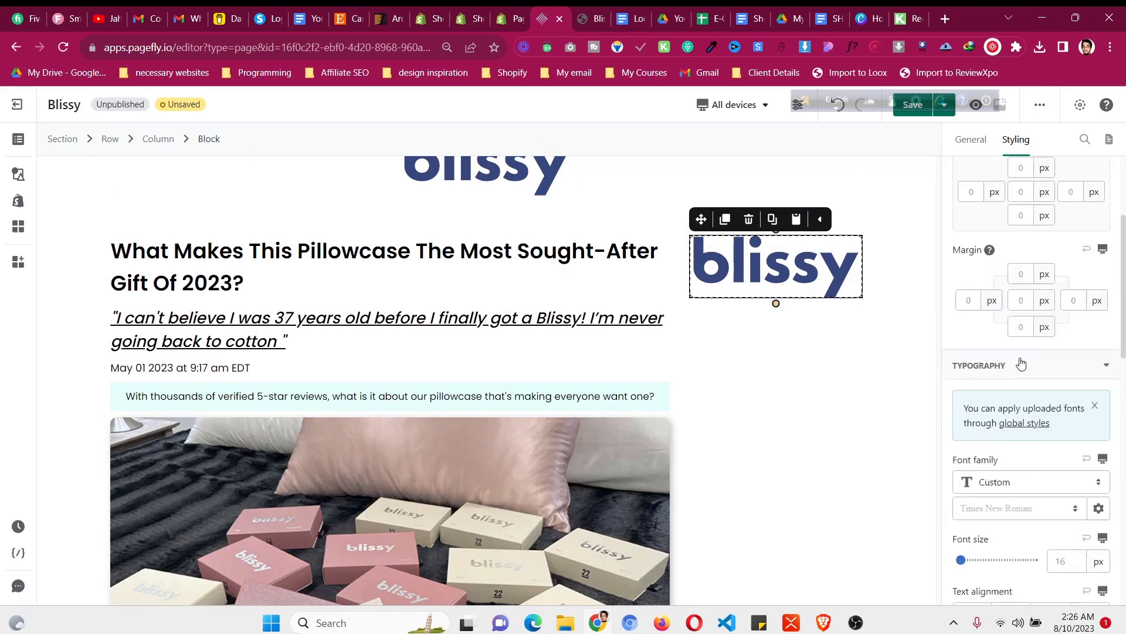
{"action": "scroll", "coordinate": [1021, 364], "scroll_direction": "up", "scroll_amount": 3}
{"action": "left_click", "coordinate": [1021, 353]}
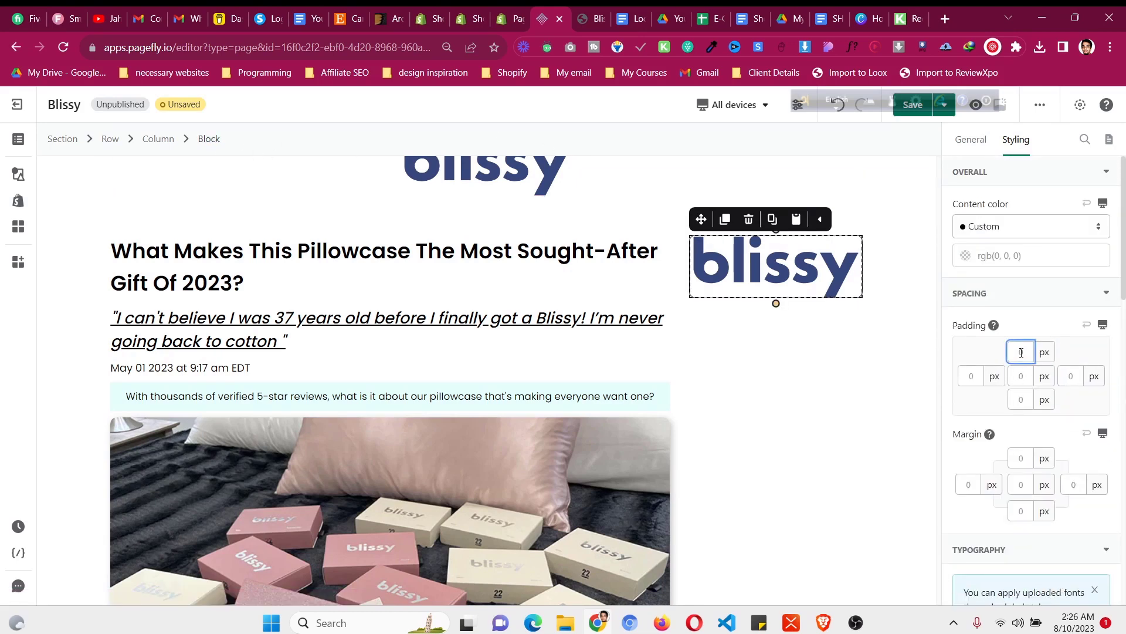
{"action": "type", "text": "15"}
{"action": "left_click", "coordinate": [1021, 399]}
{"action": "type", "text": "15"}
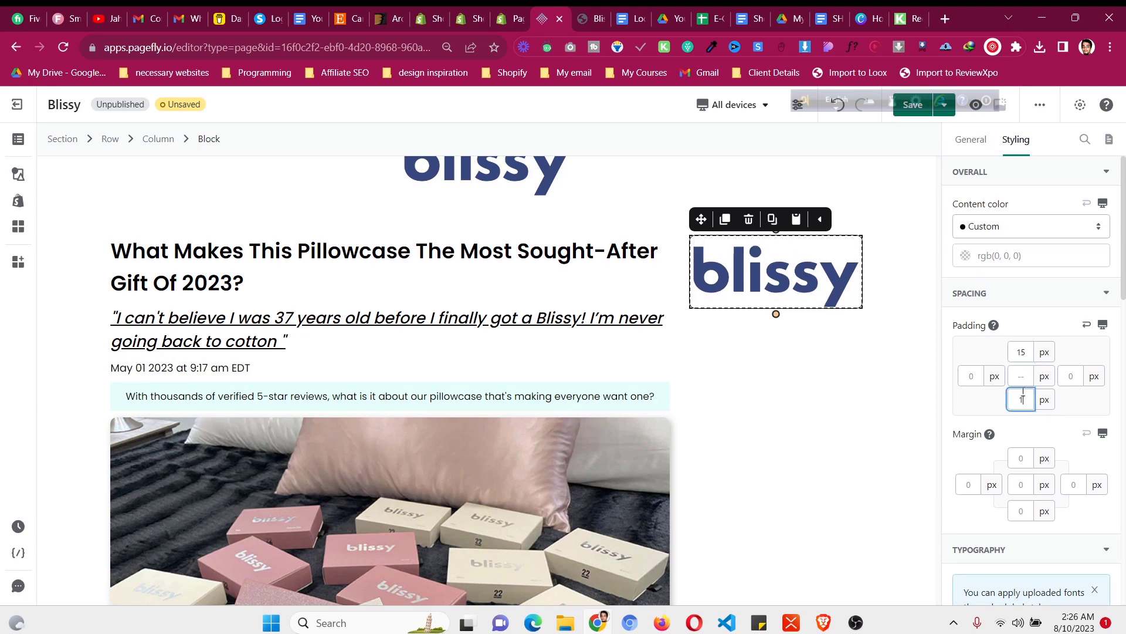
Set the image width of the logo inside the bordered block to 150 px
{"action": "left_click", "coordinate": [972, 144]}
{"action": "scroll", "coordinate": [1038, 382], "scroll_direction": "down", "scroll_amount": 1}
{"action": "scroll", "coordinate": [1039, 383], "scroll_direction": "down", "scroll_amount": 1}
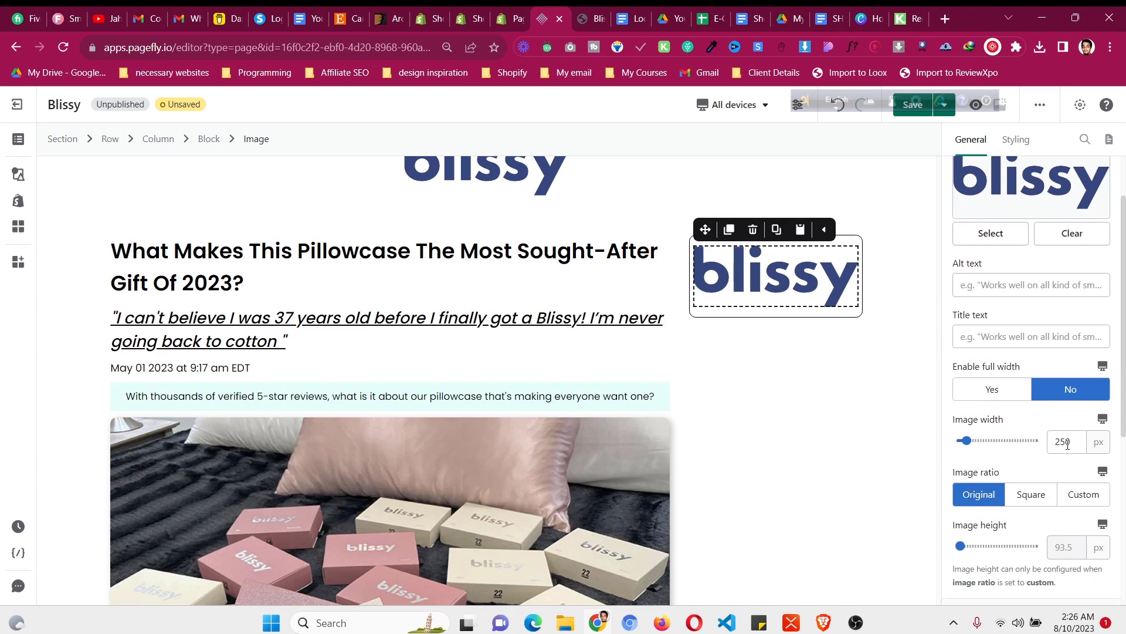
{"action": "left_click", "coordinate": [1067, 443]}
{"action": "double_click", "coordinate": [1067, 443]}
{"action": "type", "text": "1"}
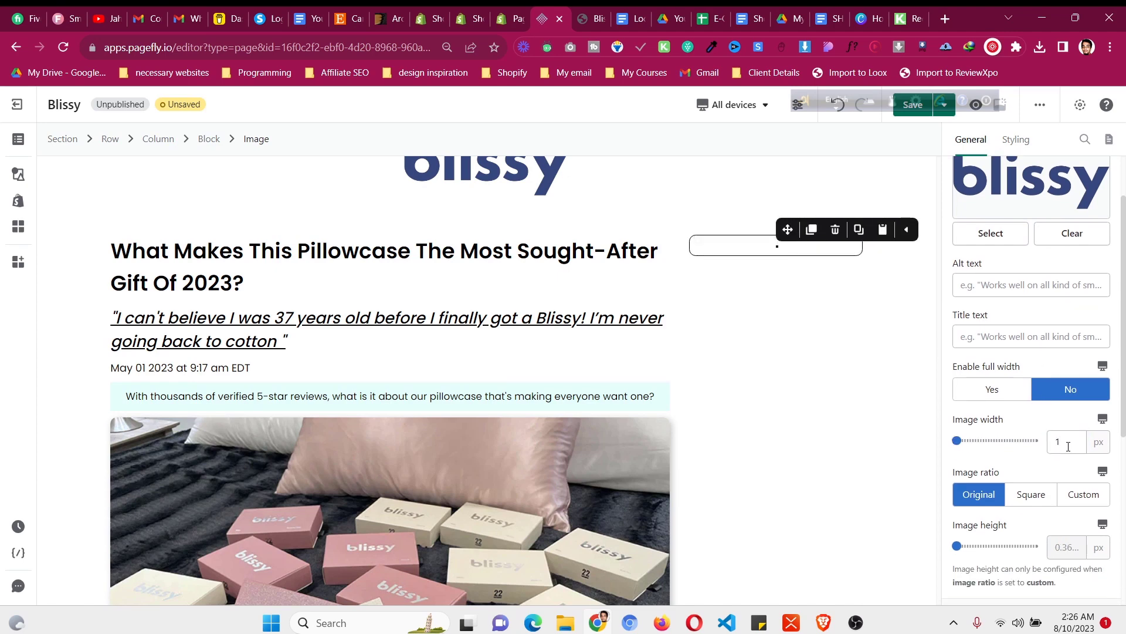
{"action": "left_click", "coordinate": [1069, 444]}
{"action": "type", "text": "50"}
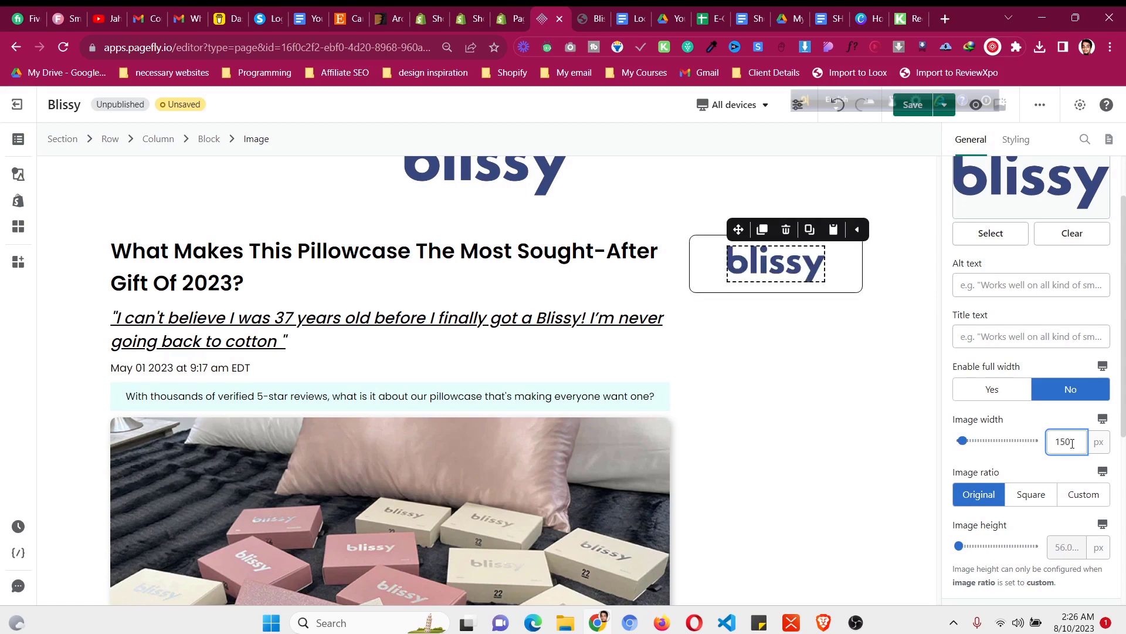
Check the reference card, then duplicate the italic quote paragraph and place the copy below the logo in the bordered block
{"action": "left_click", "coordinate": [585, 12]}
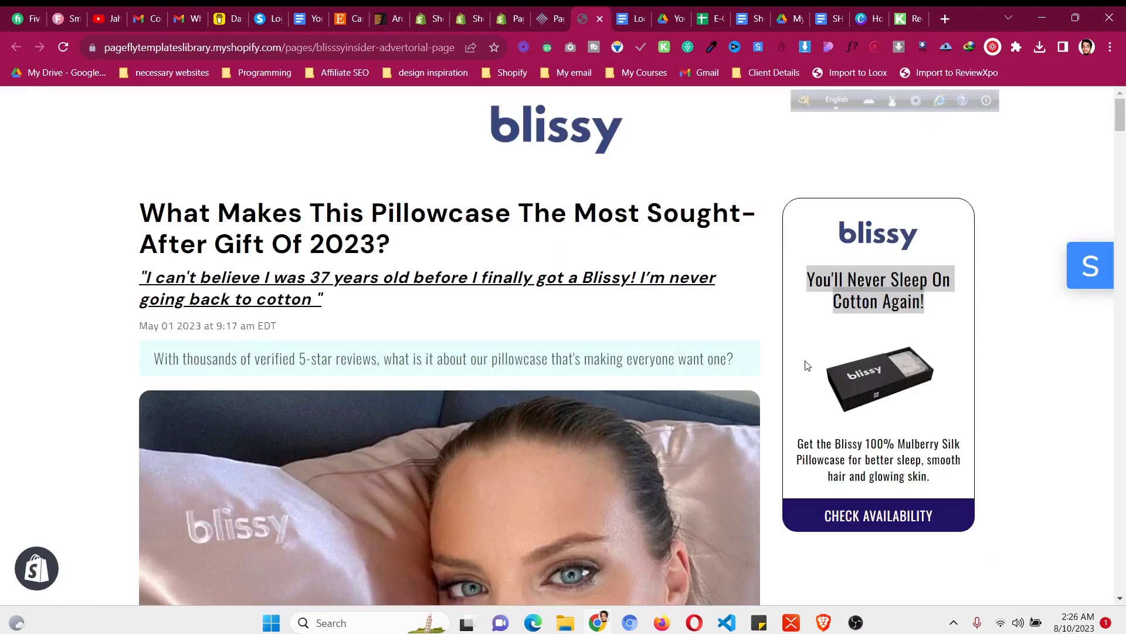
{"action": "right_click", "coordinate": [545, 290]}
{"action": "key", "text": "Escape"}
{"action": "left_click", "coordinate": [550, 13]}
{"action": "left_click", "coordinate": [338, 326]}
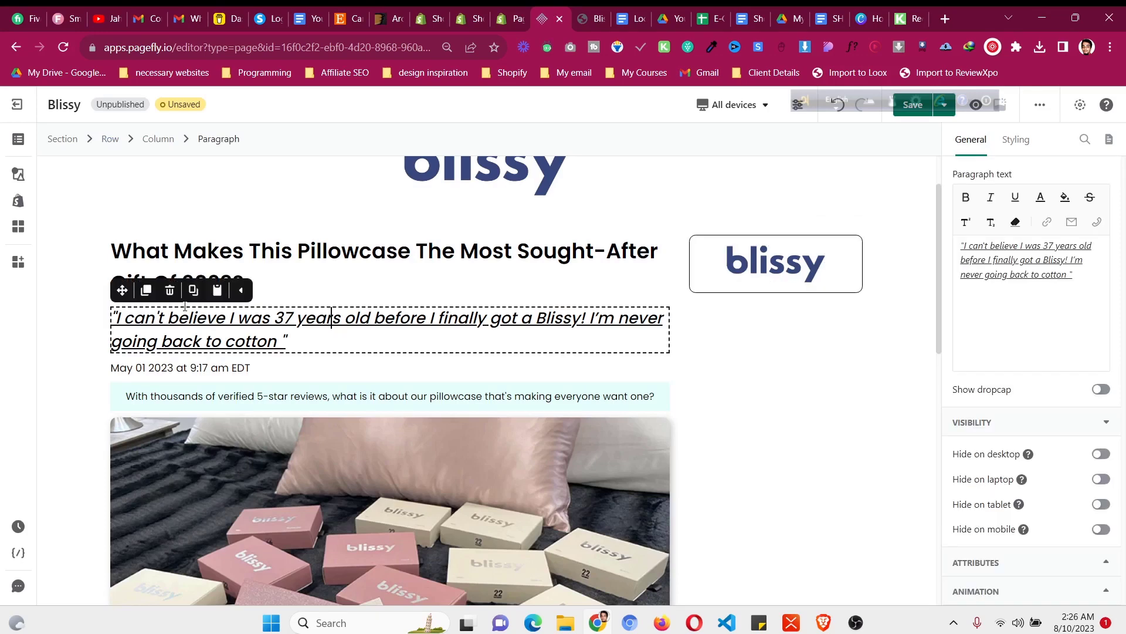
{"action": "left_click", "coordinate": [146, 290]}
{"action": "left_click_drag", "start_coordinate": [146, 290], "coordinate": [809, 282]}
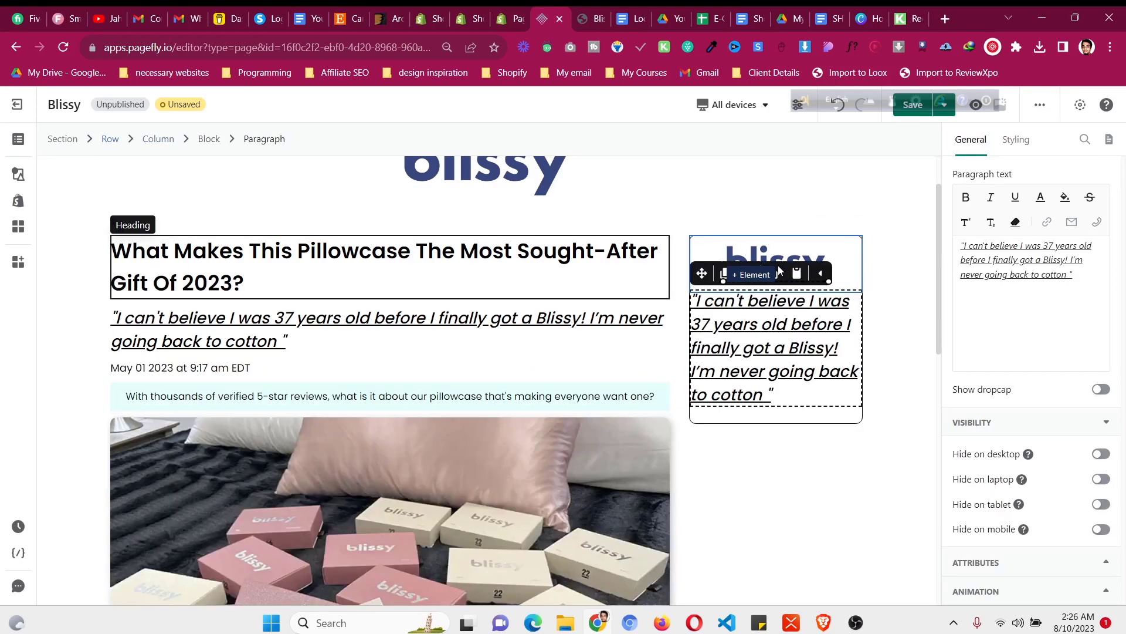
Replace the copied paragraph's text in the block with the reference card heading "You'll Never Sleep On Cotton Again!"
{"action": "left_click", "coordinate": [585, 19]}
{"action": "right_click", "coordinate": [846, 277]}
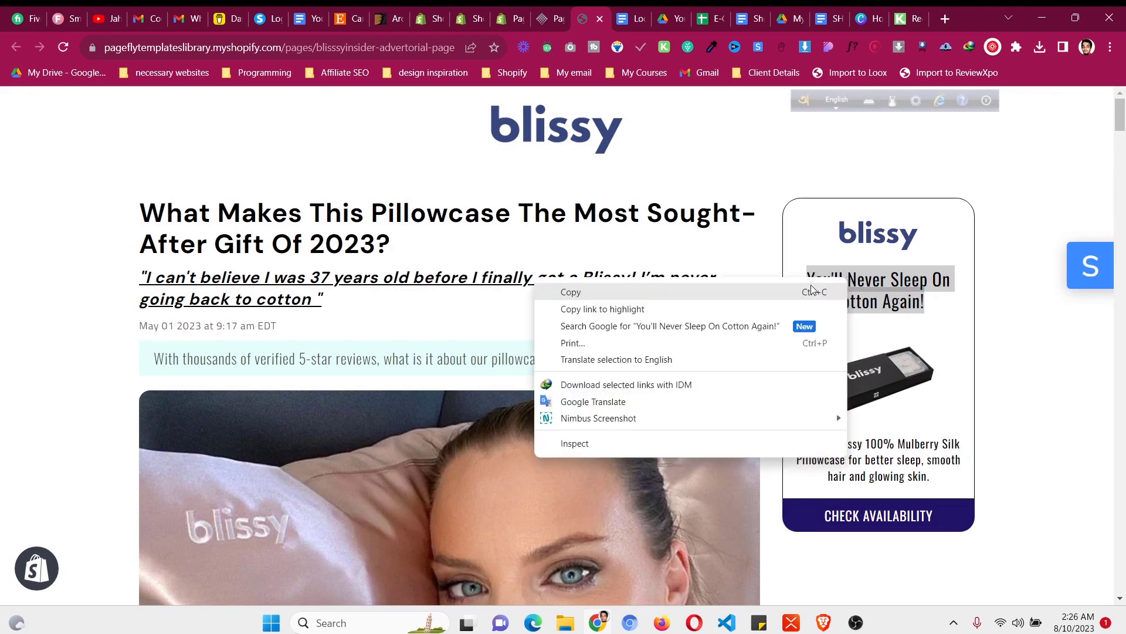
{"action": "left_click", "coordinate": [586, 11]}
{"action": "left_click", "coordinate": [548, 18]}
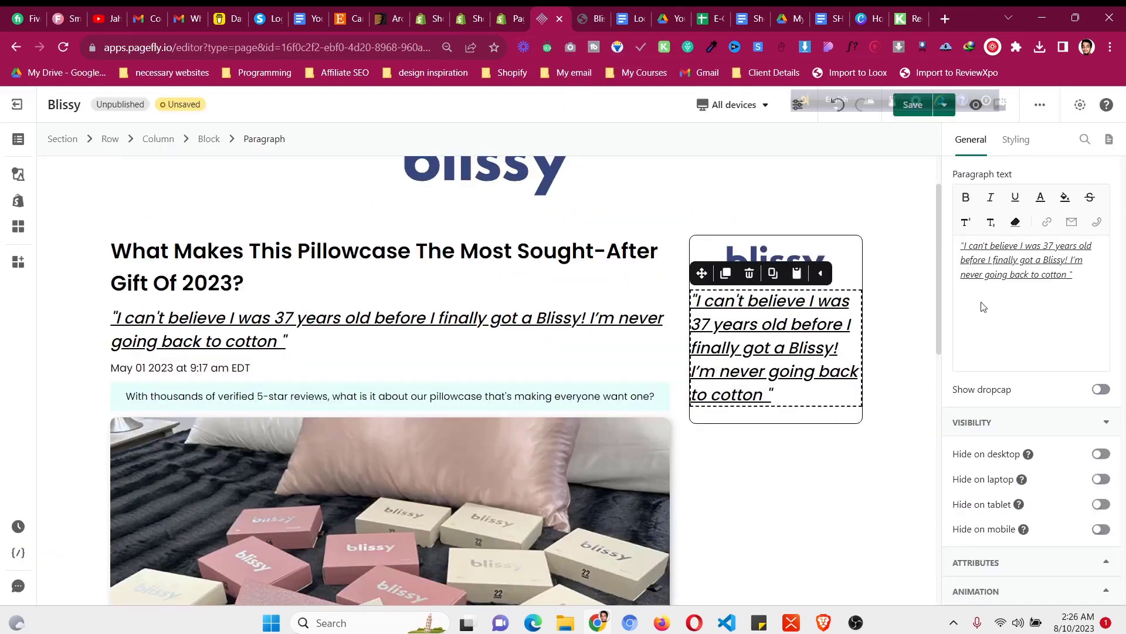
{"action": "triple_click", "coordinate": [1032, 280]}
{"action": "type", "text": "You'll Never Sleep On Cotton Again!"}
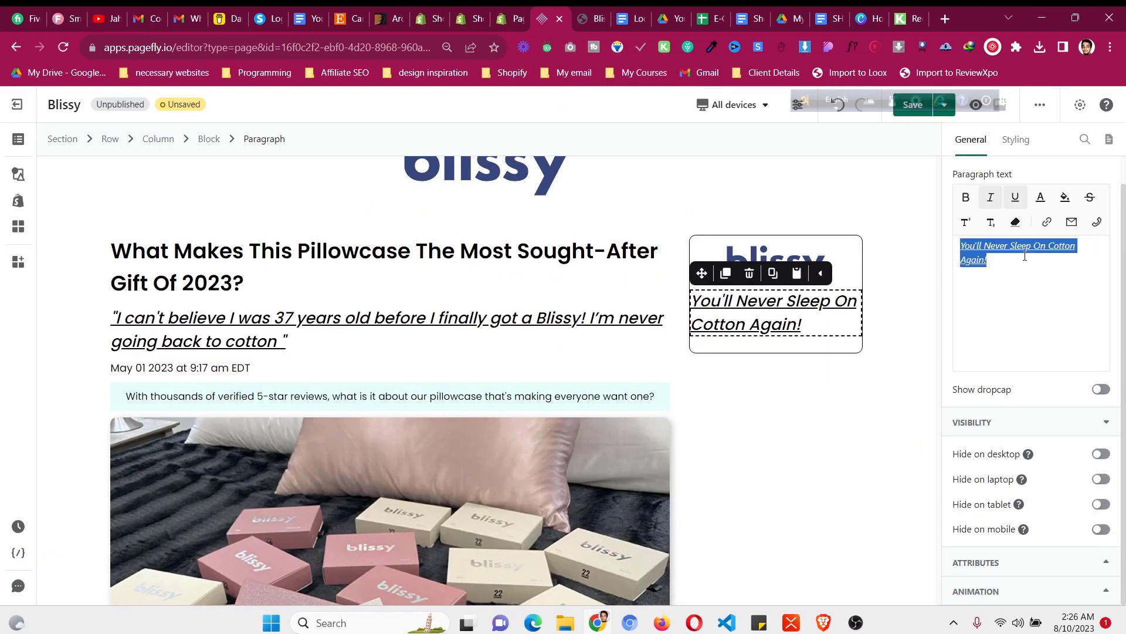
Remove the italic and underline from the card's heading text and center-align it
{"action": "left_click", "coordinate": [990, 197]}
{"action": "scroll", "coordinate": [1030, 333], "scroll_direction": "down", "scroll_amount": 5}
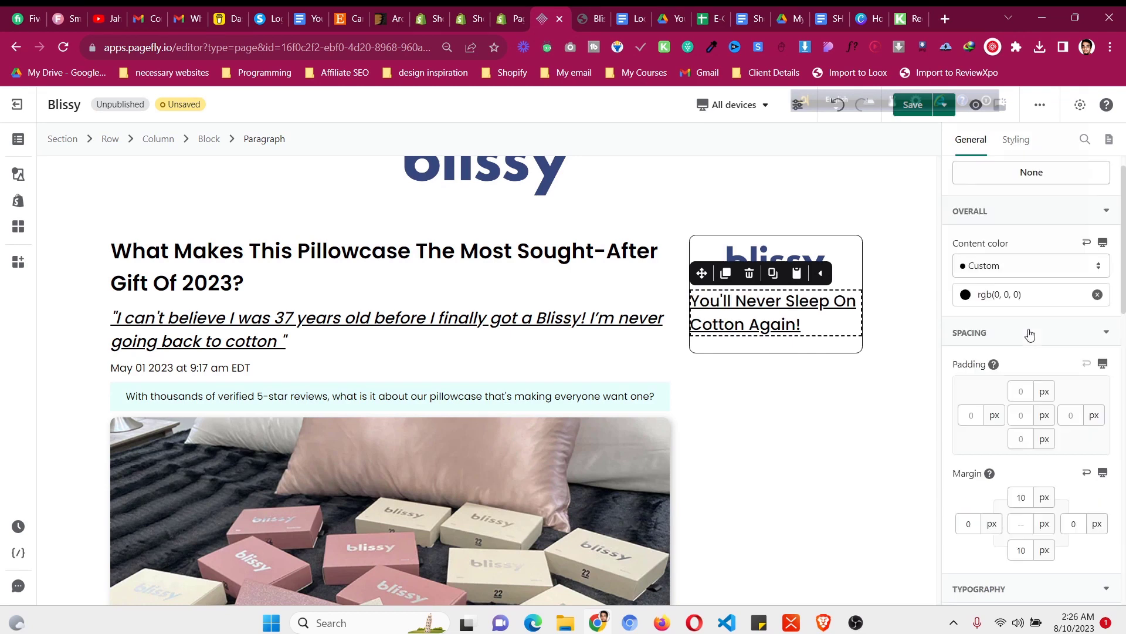
{"action": "scroll", "coordinate": [1030, 333], "scroll_direction": "down", "scroll_amount": 5}
{"action": "left_click", "coordinate": [1025, 554]}
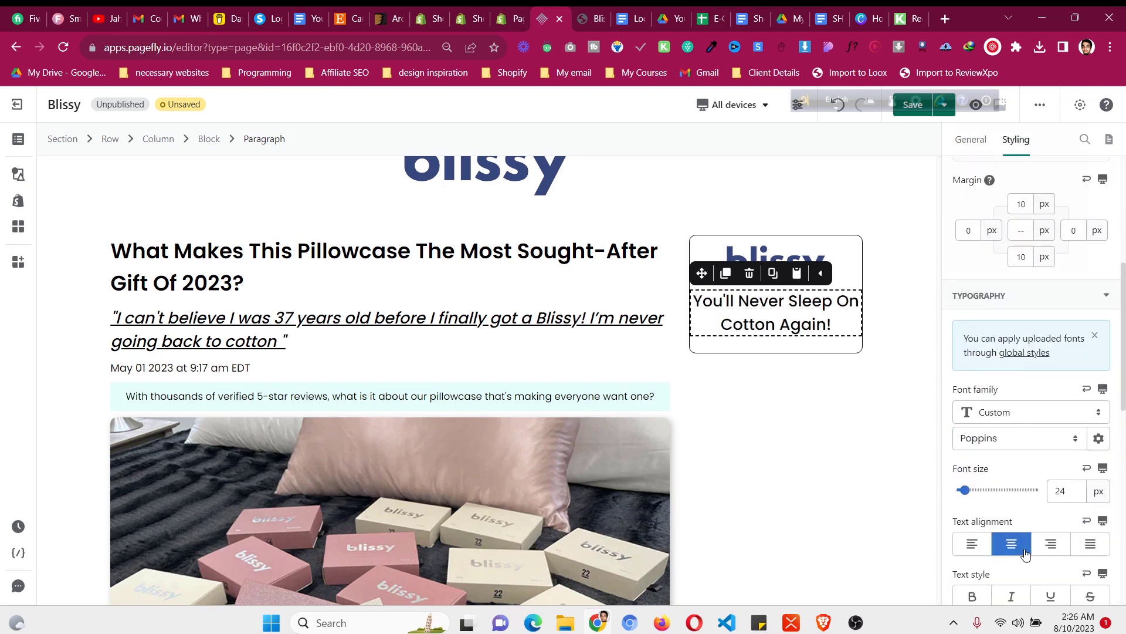
Set the font size of the card's heading text to 20 px
{"action": "left_click", "coordinate": [1073, 499]}
{"action": "key", "text": "Down"}
{"action": "key", "text": "Down"}
{"action": "key", "text": "Down"}
{"action": "key", "text": "Down"}
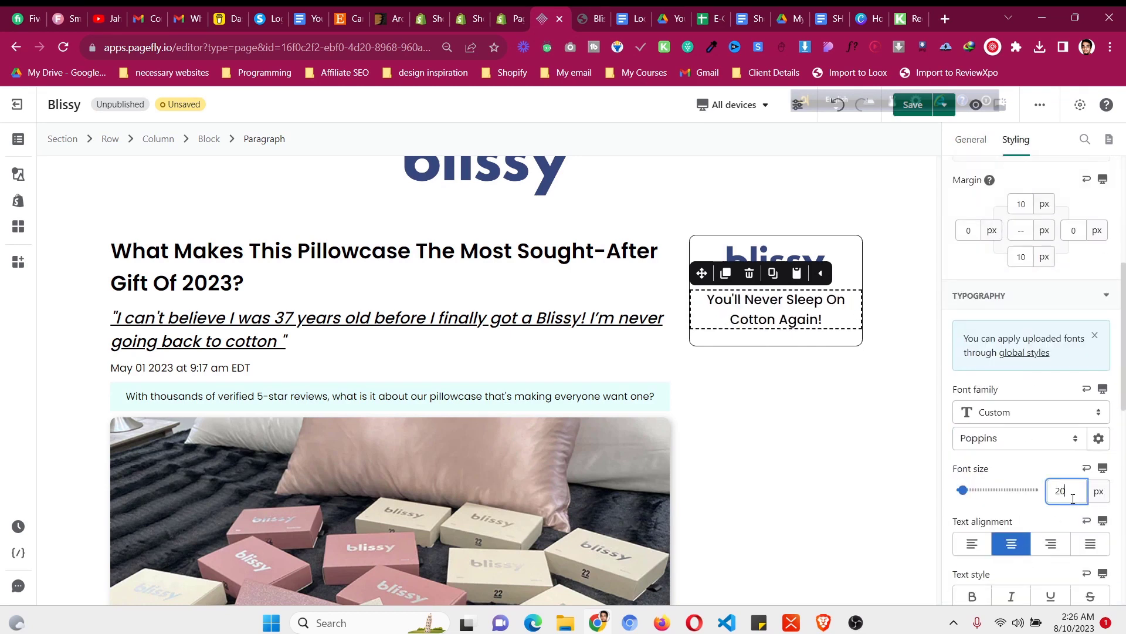
Set the left and right padding of the bordered card block to 10 px
{"action": "left_click", "coordinate": [214, 143]}
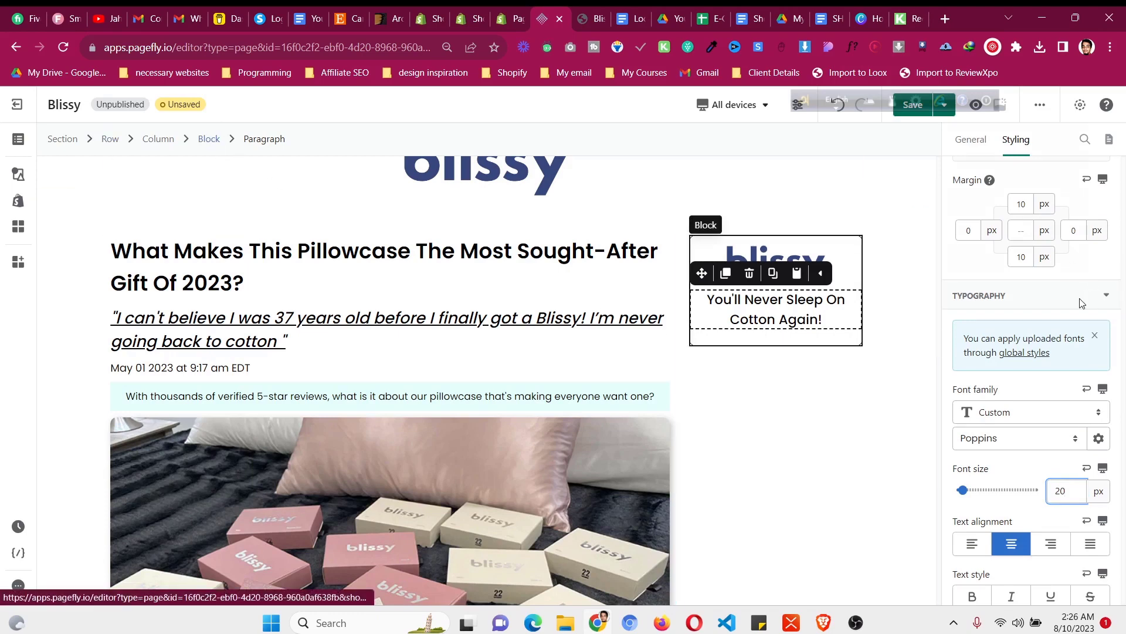
{"action": "scroll", "coordinate": [1009, 367], "scroll_direction": "up", "scroll_amount": 5}
{"action": "left_click", "coordinate": [974, 375]}
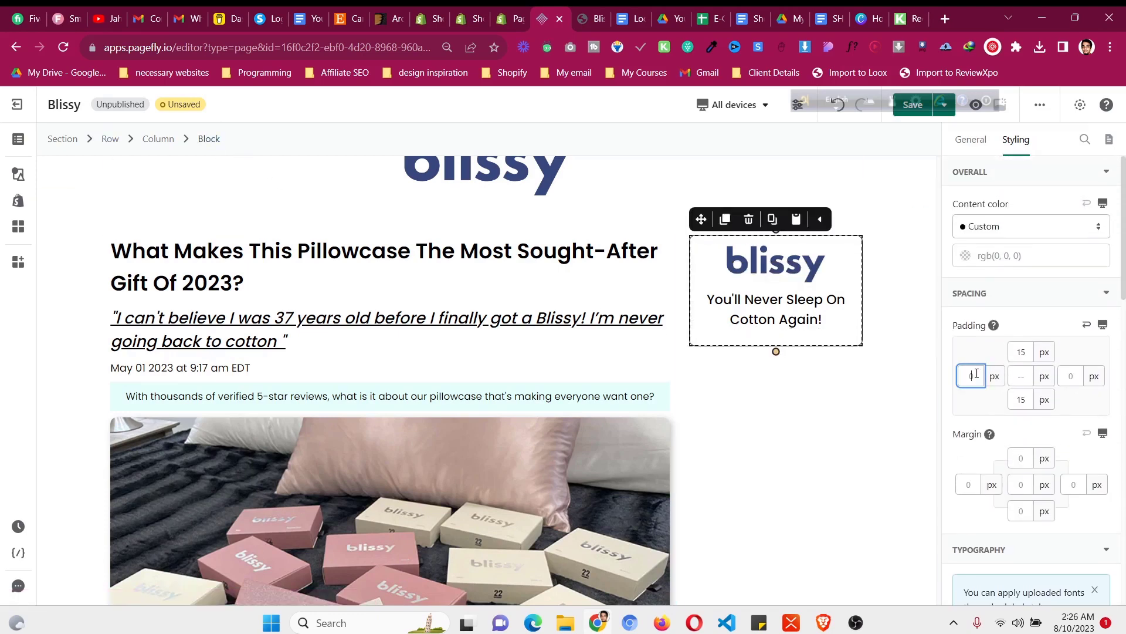
{"action": "type", "text": "10"}
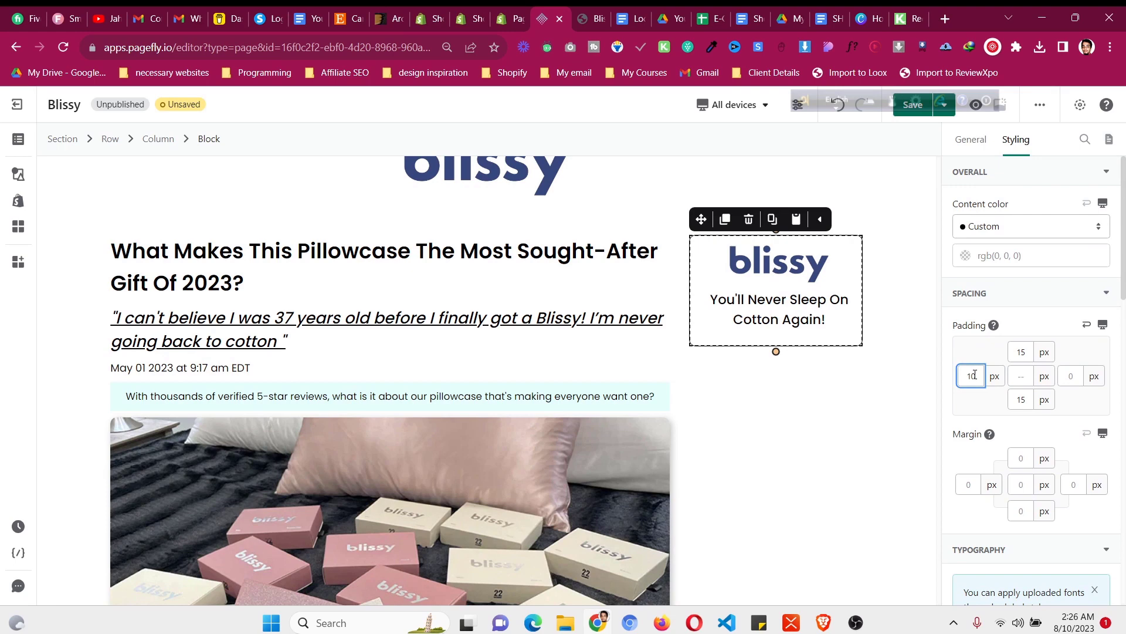
{"action": "left_click", "coordinate": [1071, 376]}
{"action": "type", "text": "10"}
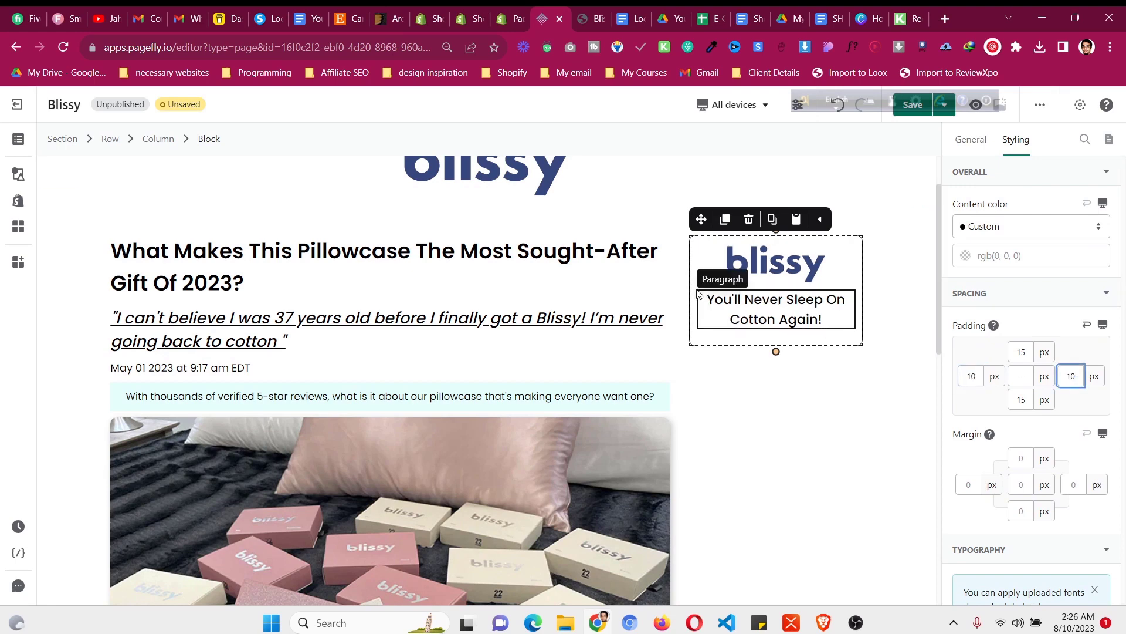
Add an image element to the bordered card block, below the "You'll Never Sleep On Cotton Again!" heading
{"action": "left_click", "coordinate": [584, 17]}
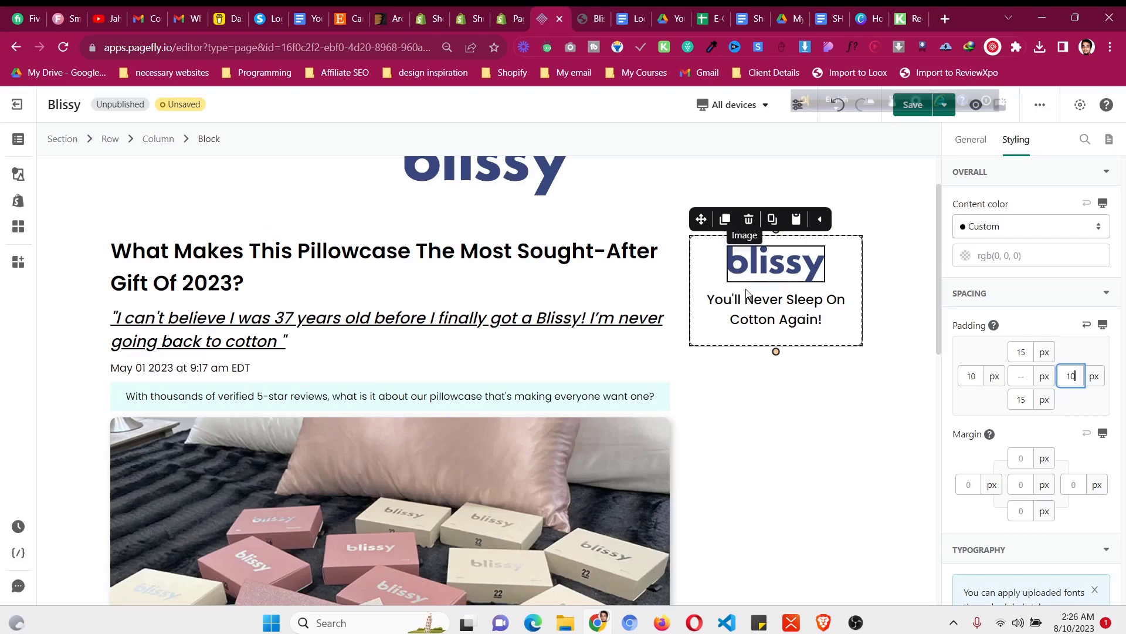
{"action": "left_click", "coordinate": [551, 18]}
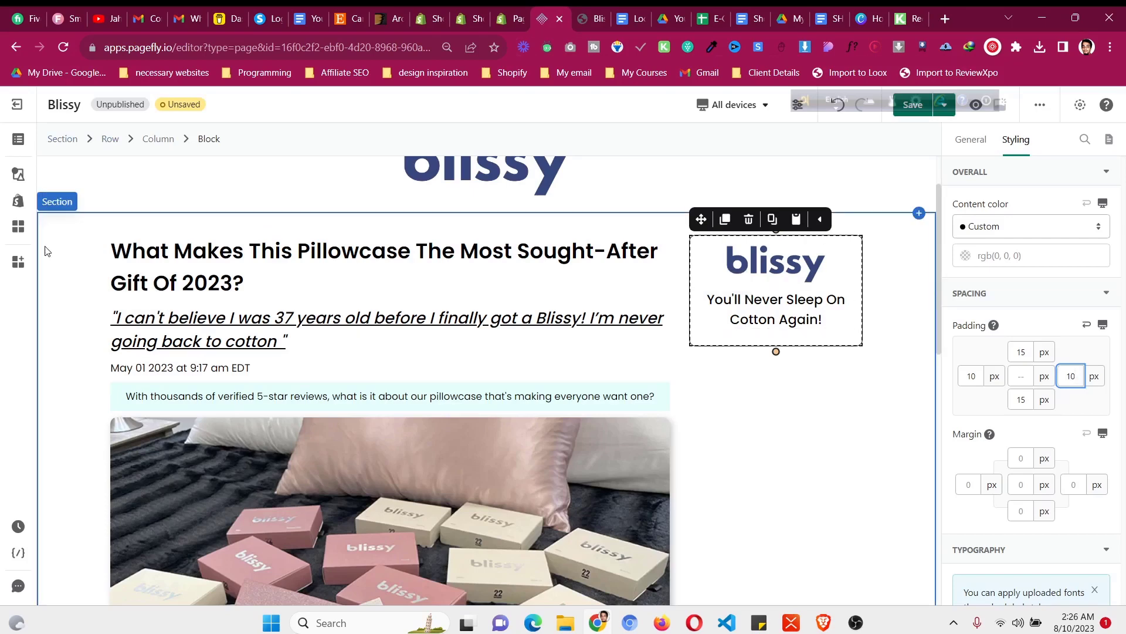
{"action": "left_click", "coordinate": [19, 176]}
{"action": "scroll", "coordinate": [70, 319], "scroll_direction": "down", "scroll_amount": 4}
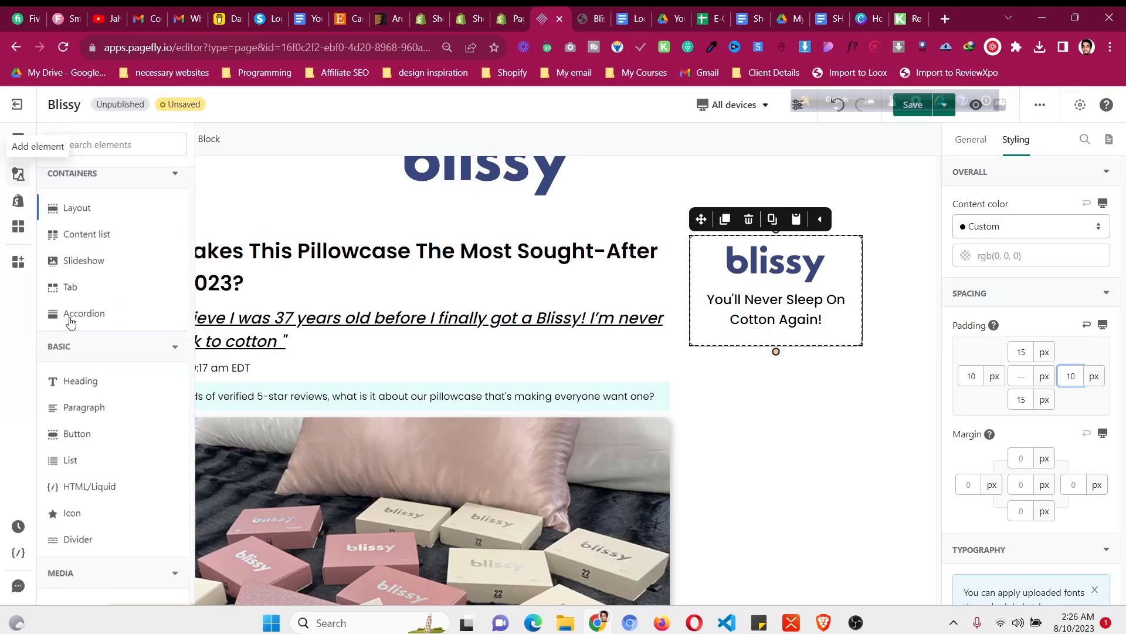
{"action": "mouse_move", "coordinate": [106, 411]}
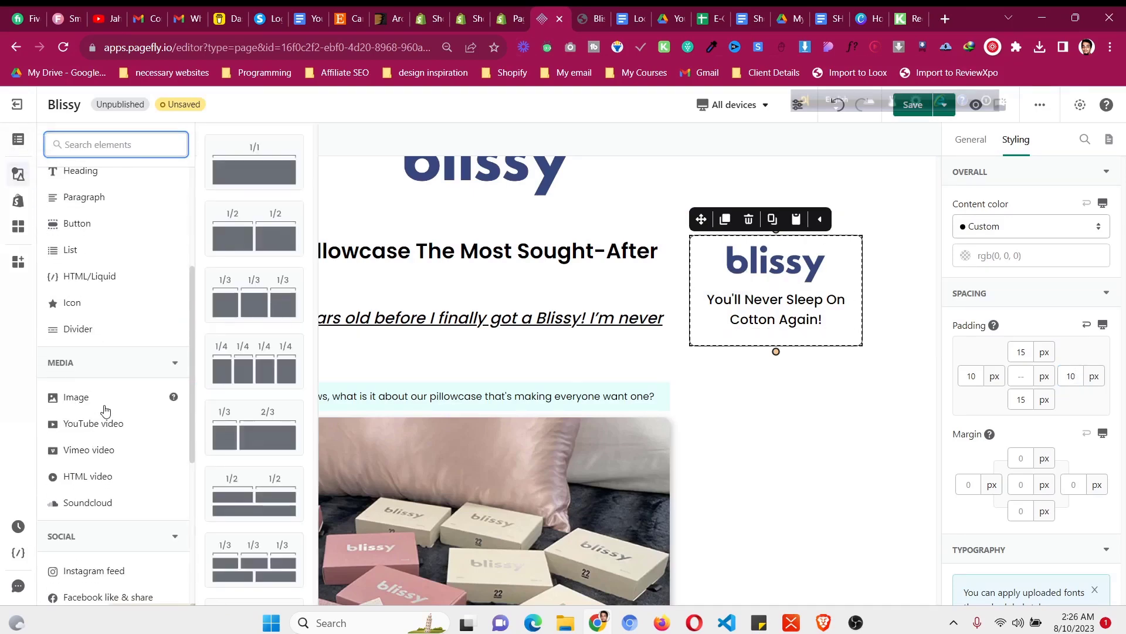
{"action": "left_click_drag", "start_coordinate": [254, 228], "coordinate": [778, 328]}
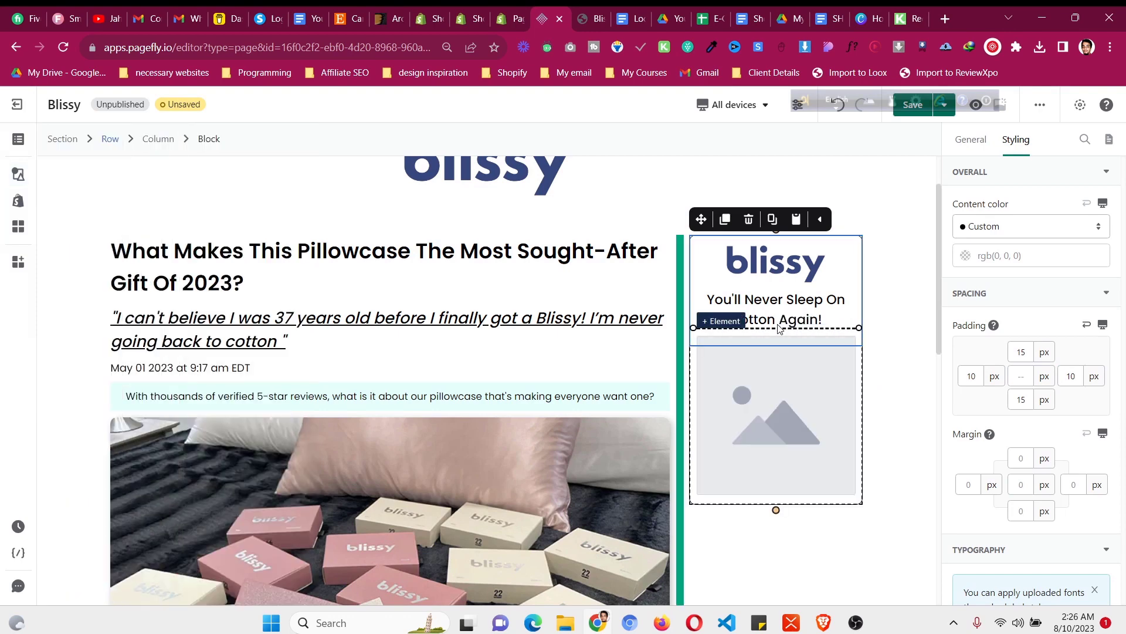
Use the black blissy box picture as the card's image source, with full width disabled and the original image ratio
{"action": "left_click", "coordinate": [972, 143]}
{"action": "left_click", "coordinate": [1021, 231]}
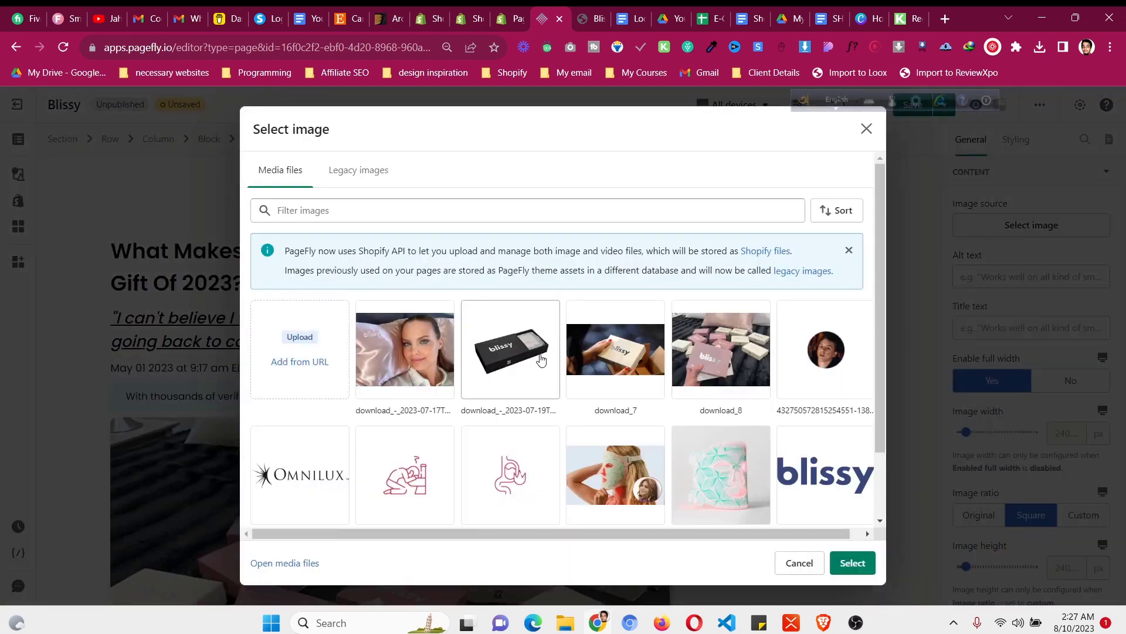
{"action": "left_click", "coordinate": [536, 356]}
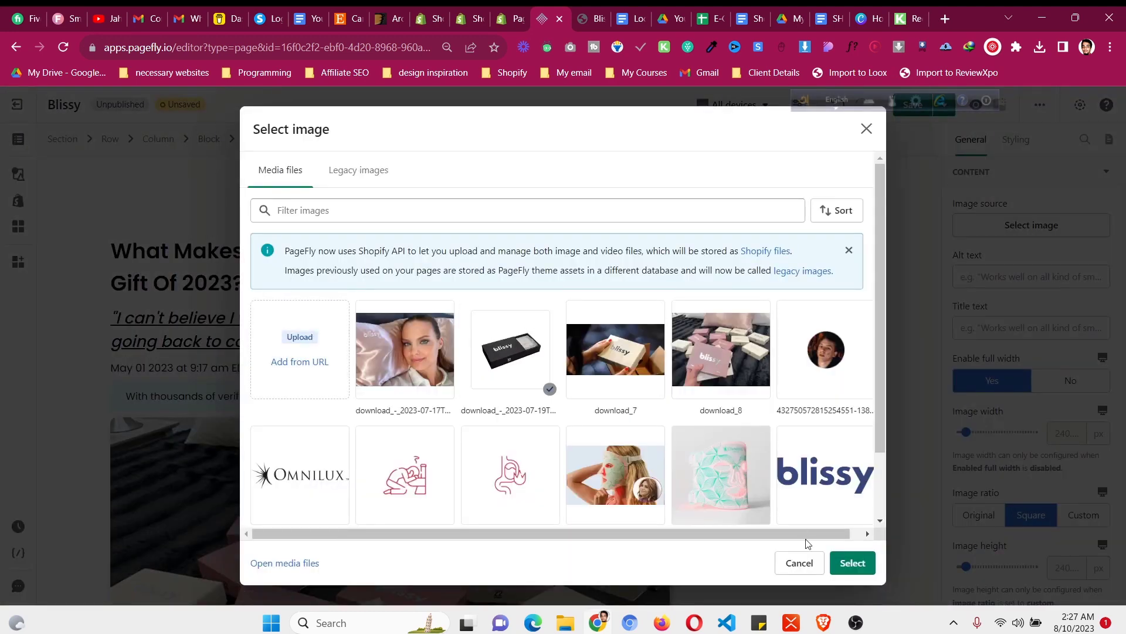
{"action": "left_click", "coordinate": [852, 563]}
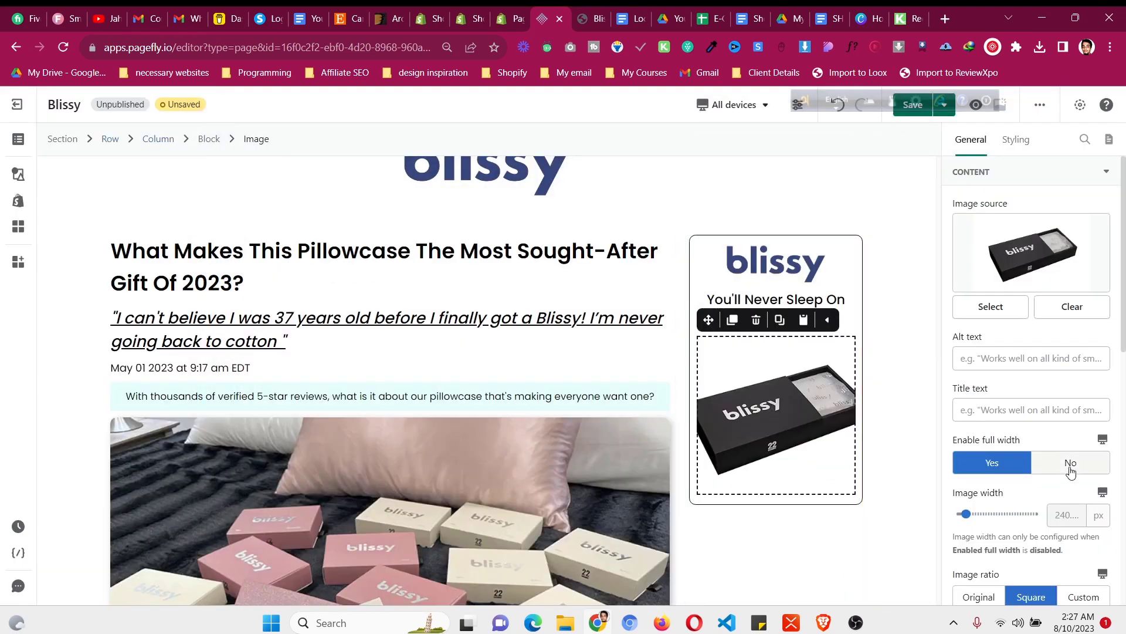
{"action": "left_click", "coordinate": [1071, 467]}
{"action": "left_click", "coordinate": [989, 570]}
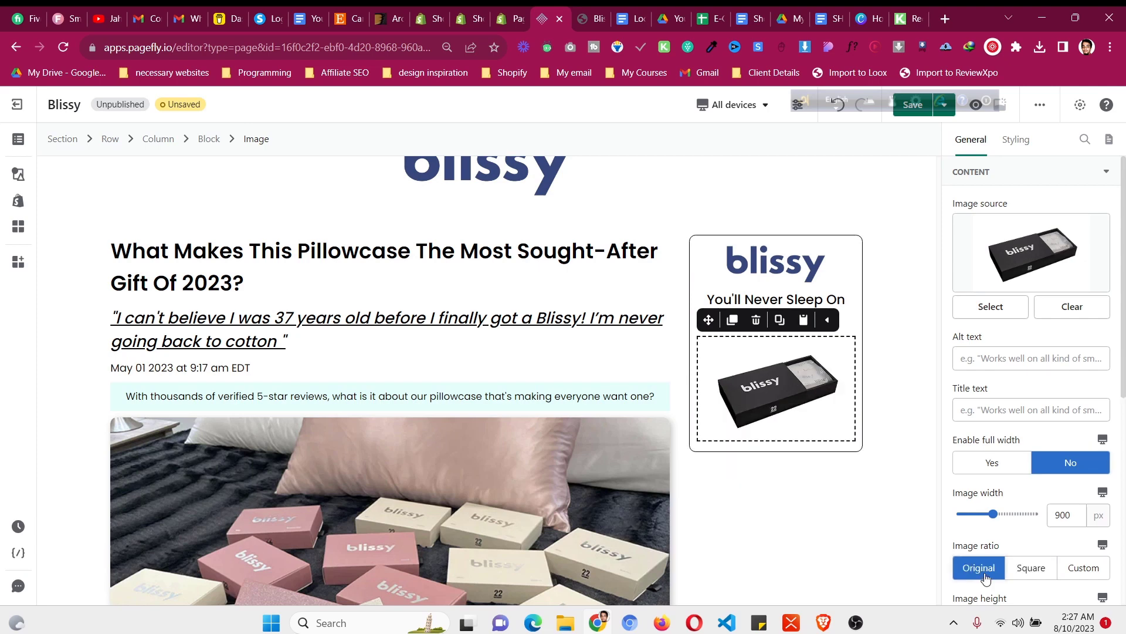
Copy the product description about the Blissy 100% Mulberry Silk Pillowcase from the reference page's sidebar card
{"action": "left_click", "coordinate": [591, 18]}
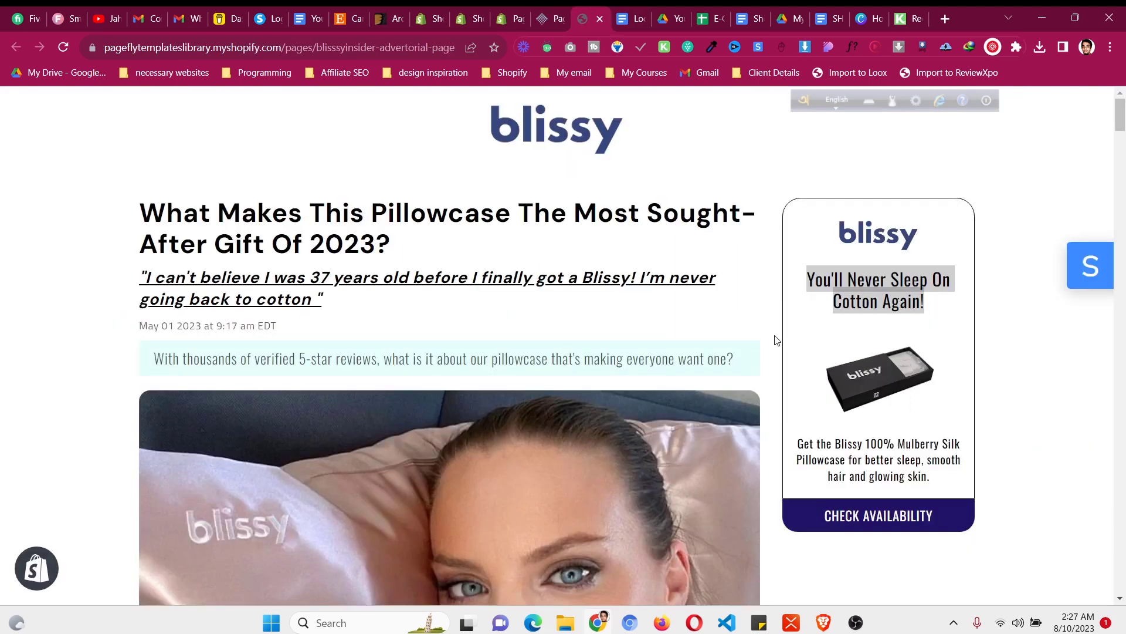
{"action": "triple_click", "coordinate": [838, 380]}
{"action": "right_click", "coordinate": [843, 377]}
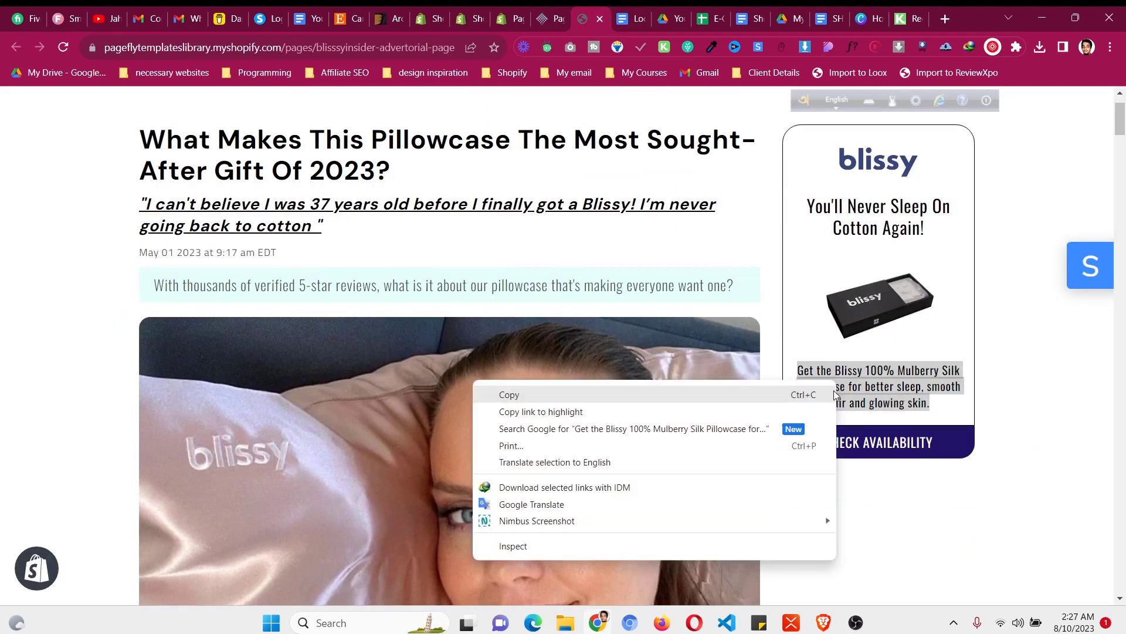
{"action": "left_click", "coordinate": [797, 390]}
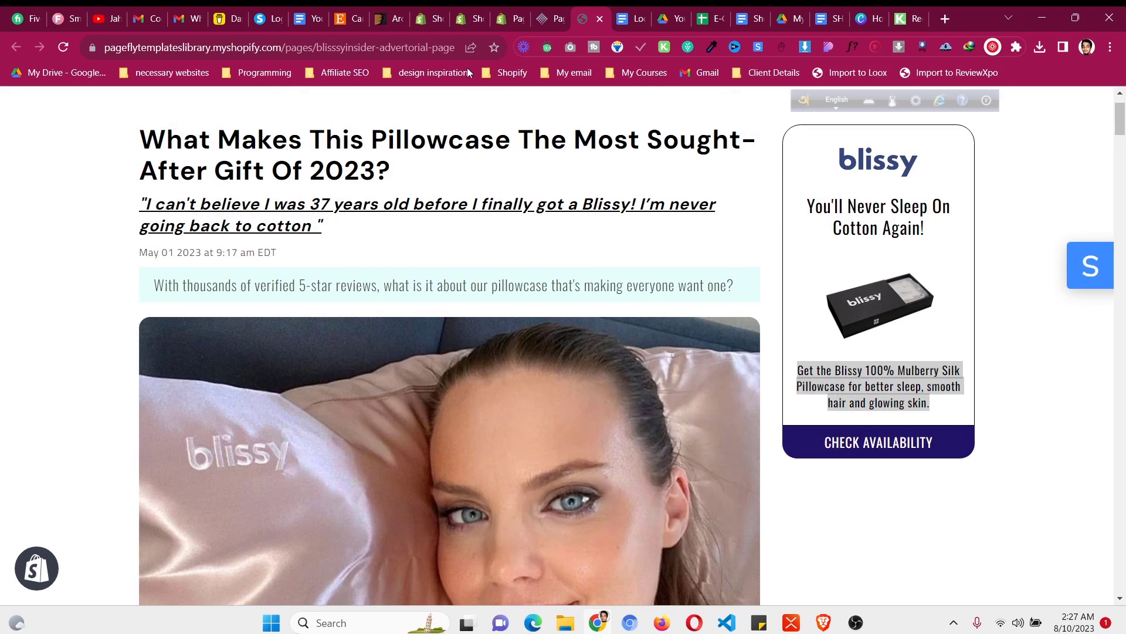
Return to the PageFly editor, duplicate the date paragraph and place the copy below the box image in the card
{"action": "left_click", "coordinate": [551, 18]}
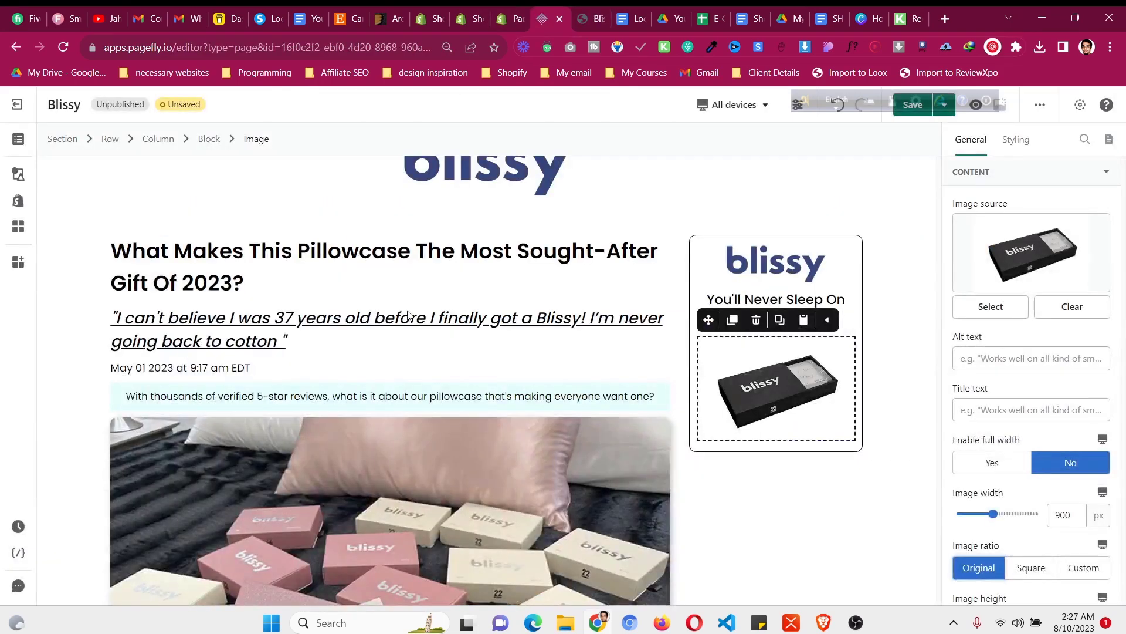
{"action": "left_click", "coordinate": [200, 366]}
{"action": "left_click", "coordinate": [146, 344]}
{"action": "left_click_drag", "start_coordinate": [122, 345], "coordinate": [800, 437]}
Replace the copied date text with "Get the Blissy 100% Mulberry Silk Pillowcase for better sleep, smooth hair and glowing skin."
{"action": "left_click", "coordinate": [1039, 329]}
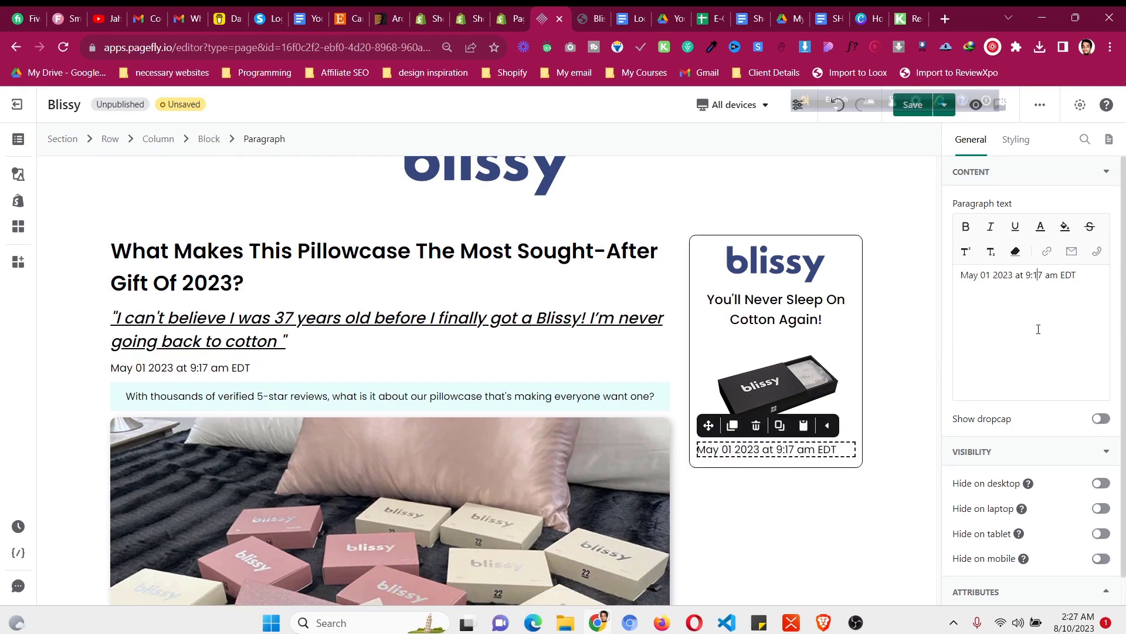
{"action": "key", "text": "ctrl+a"}
{"action": "key", "text": "ctrl+v"}
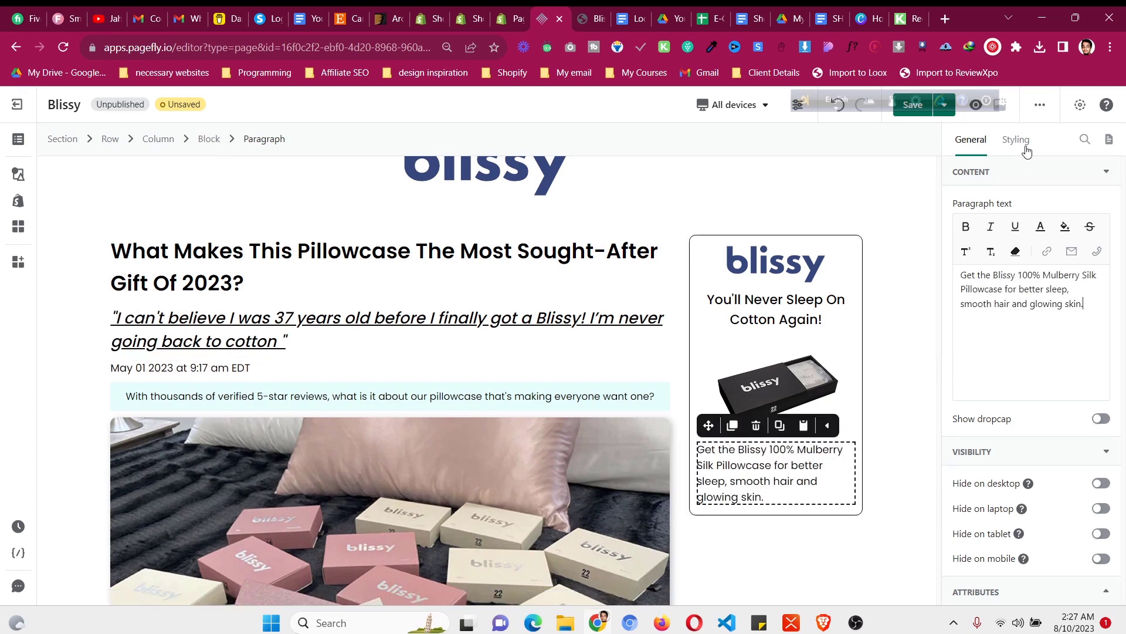
Center-align the card's description paragraph
{"action": "left_click", "coordinate": [1016, 140]}
{"action": "left_click", "coordinate": [1031, 323]}
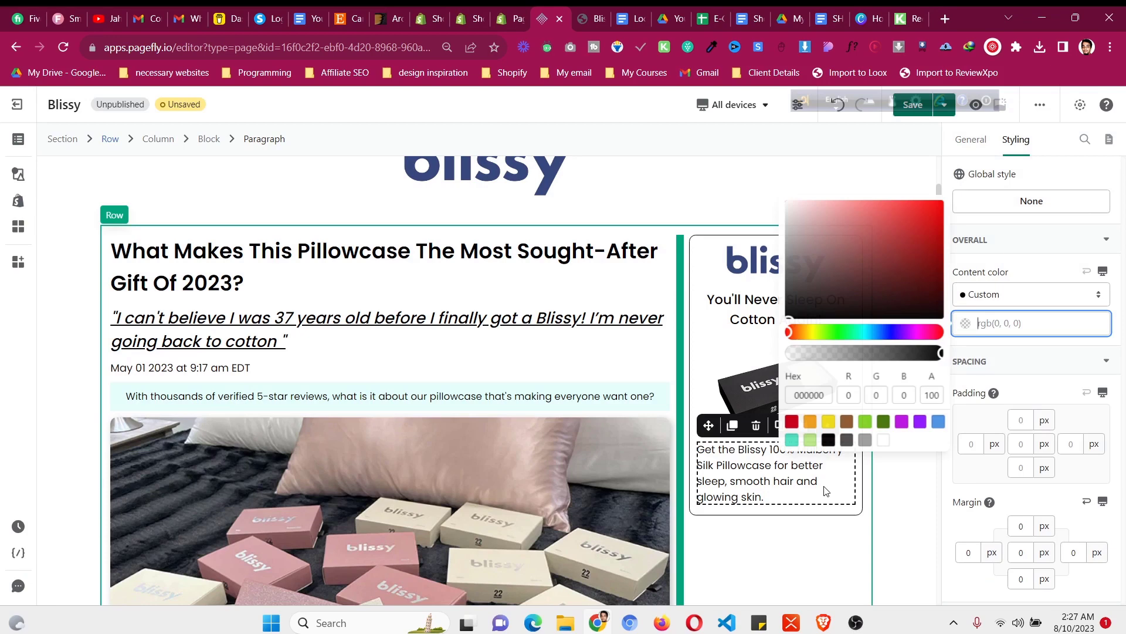
{"action": "scroll", "coordinate": [1033, 446], "scroll_direction": "down", "scroll_amount": 5}
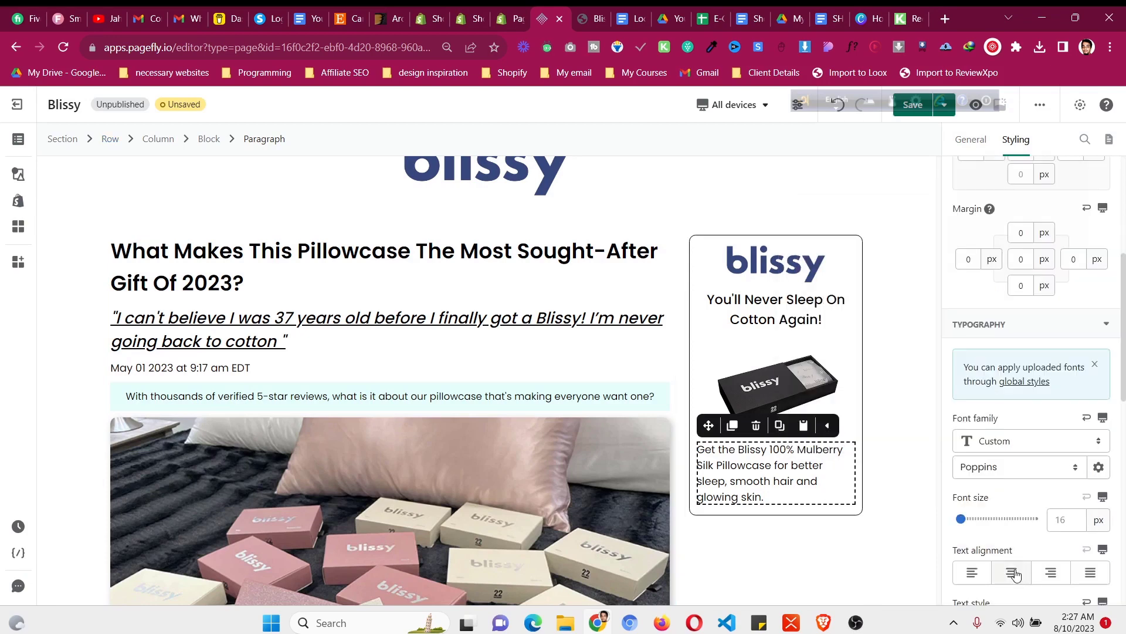
Check the reference card's button, then add a plain text button below the description in the bordered card
{"action": "key", "text": "ctrl+Tab"}
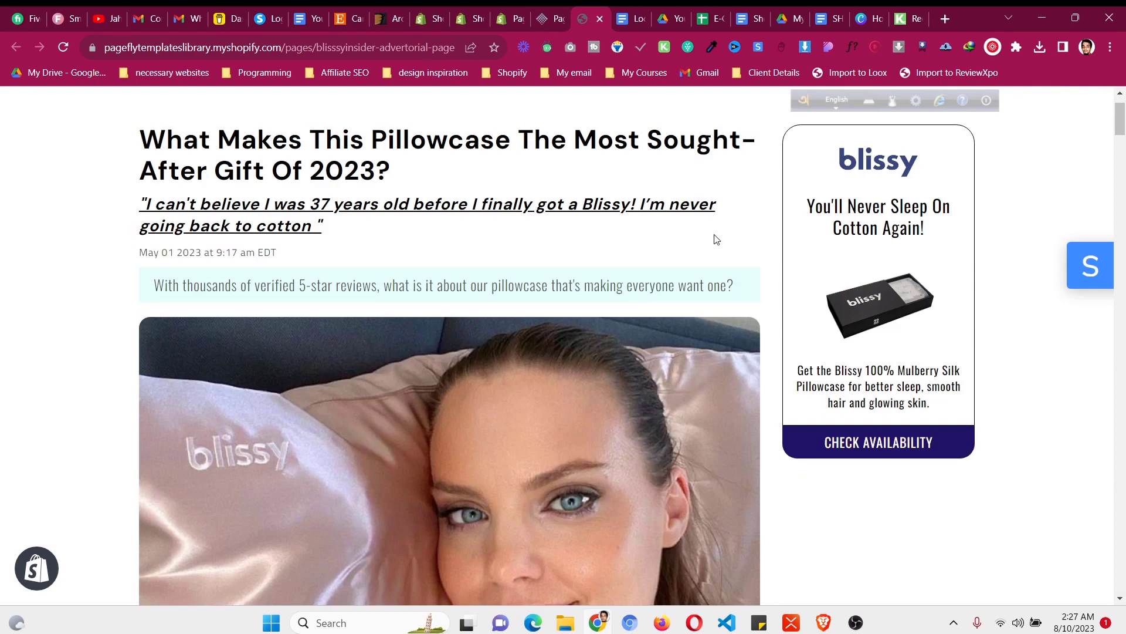
{"action": "scroll", "coordinate": [716, 238], "scroll_direction": "down", "scroll_amount": 1}
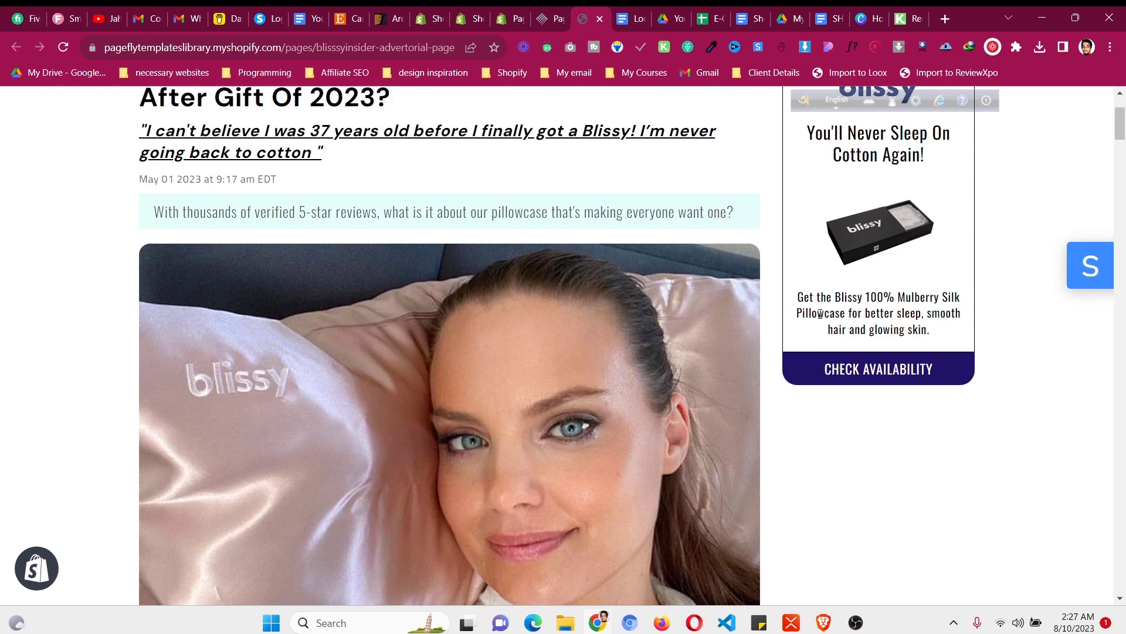
{"action": "left_click", "coordinate": [552, 13]}
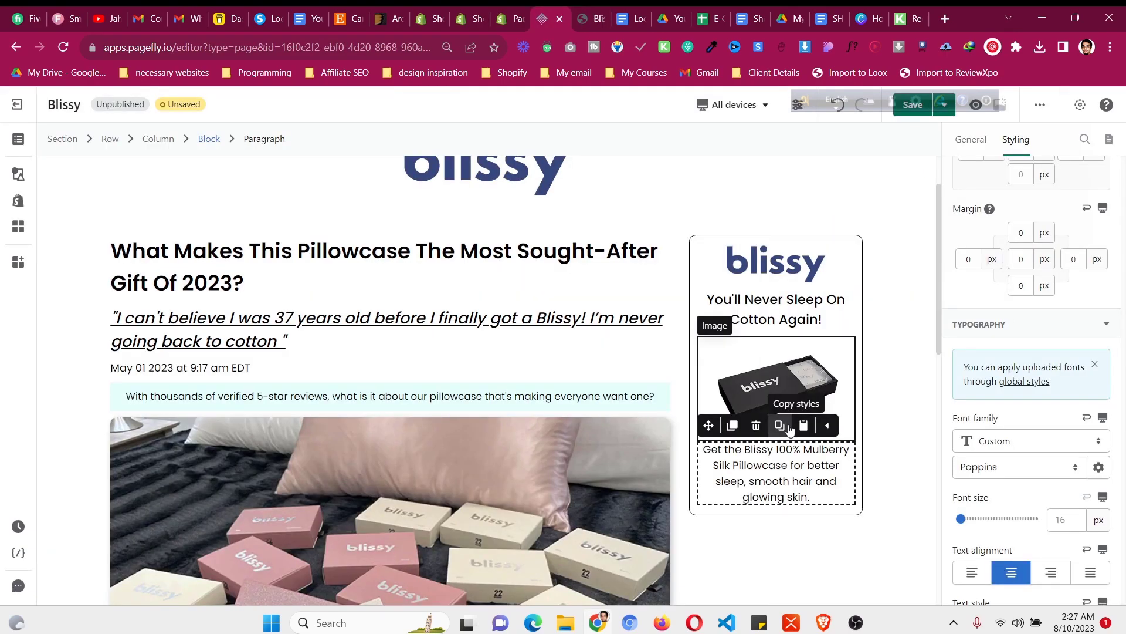
{"action": "left_click", "coordinate": [608, 12]}
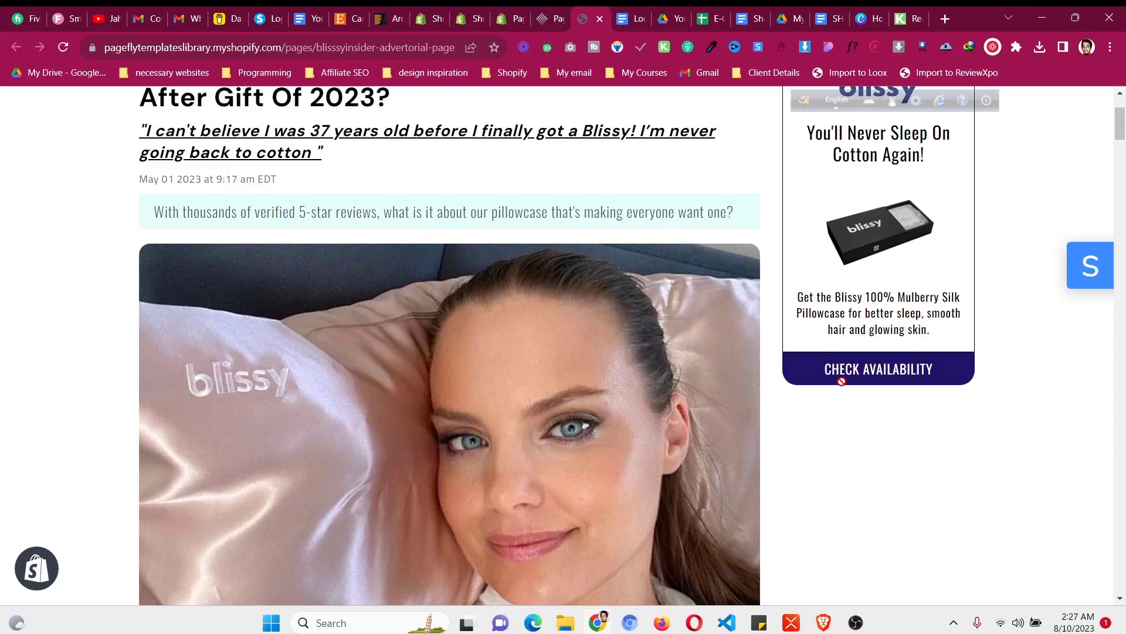
{"action": "left_click", "coordinate": [549, 13]}
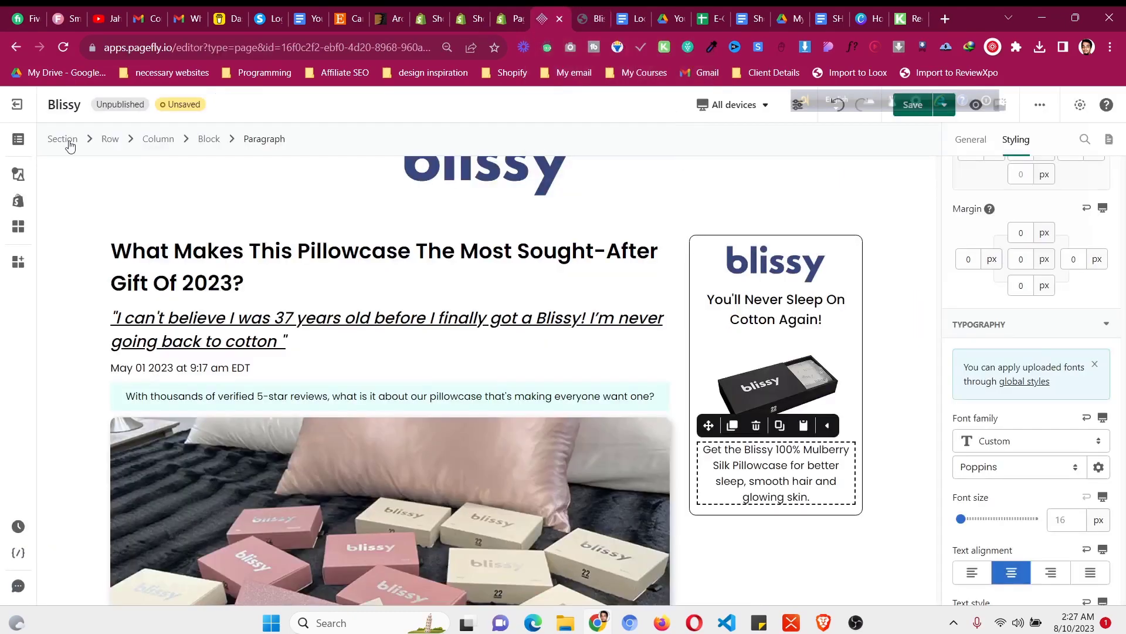
{"action": "left_click", "coordinate": [13, 179]}
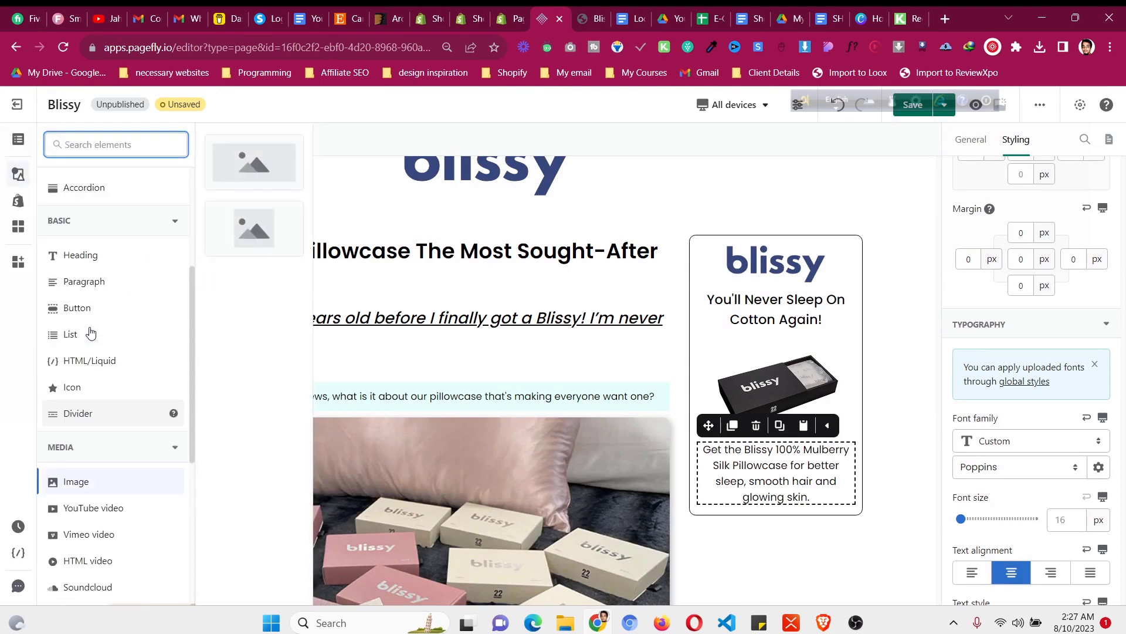
{"action": "scroll", "coordinate": [91, 333], "scroll_direction": "up", "scroll_amount": 1}
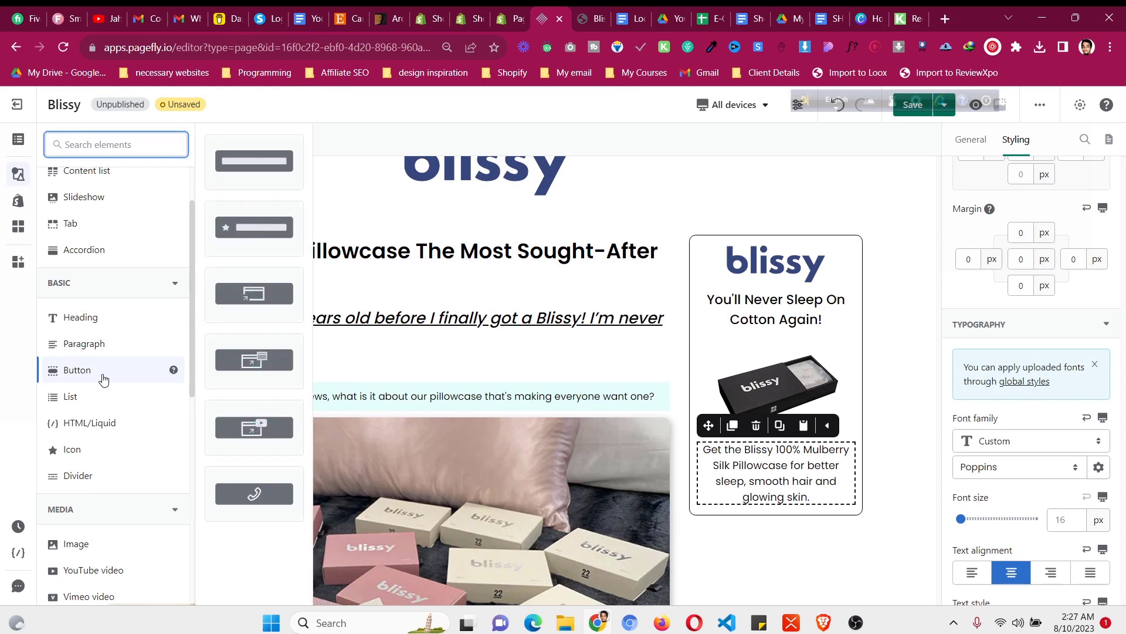
{"action": "left_click", "coordinate": [596, 12]}
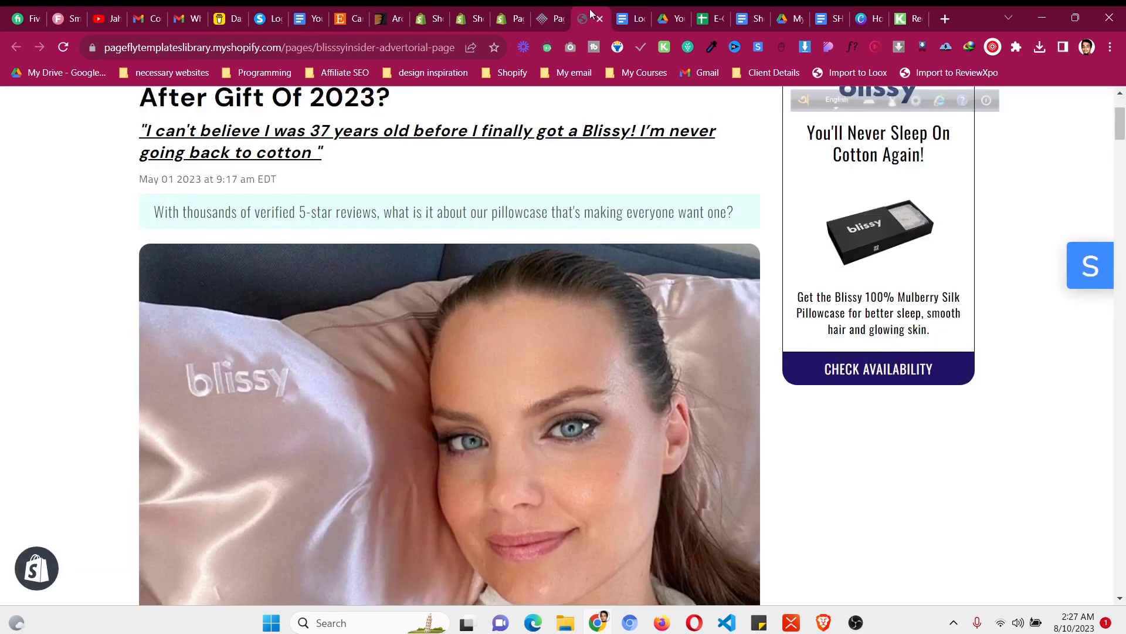
{"action": "left_click", "coordinate": [562, 12]}
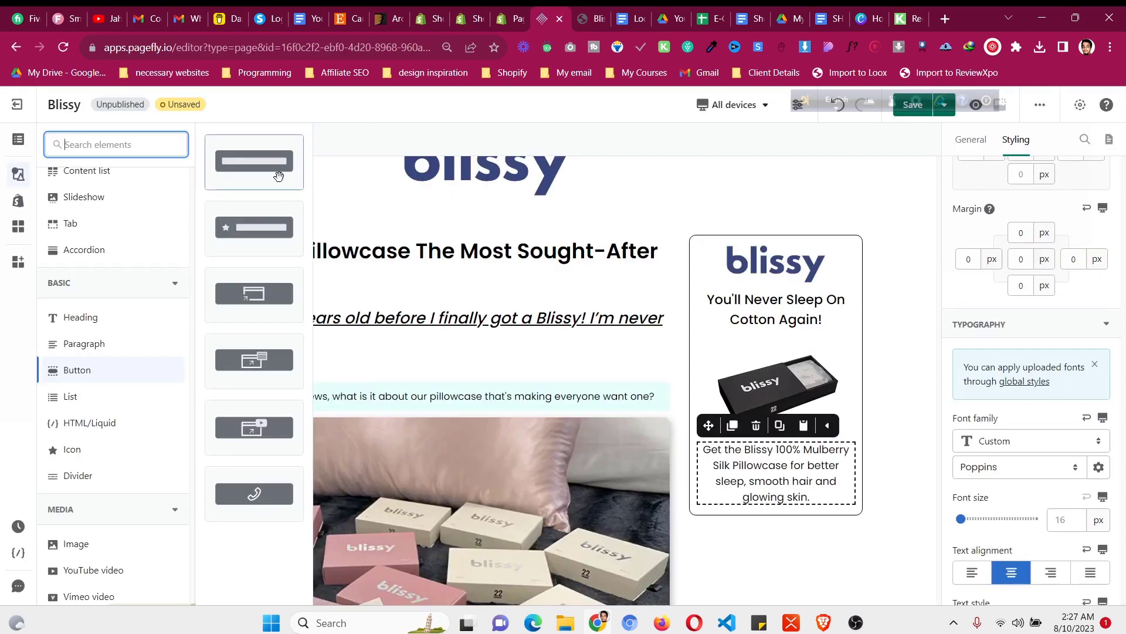
{"action": "left_click_drag", "start_coordinate": [254, 160], "coordinate": [819, 496]}
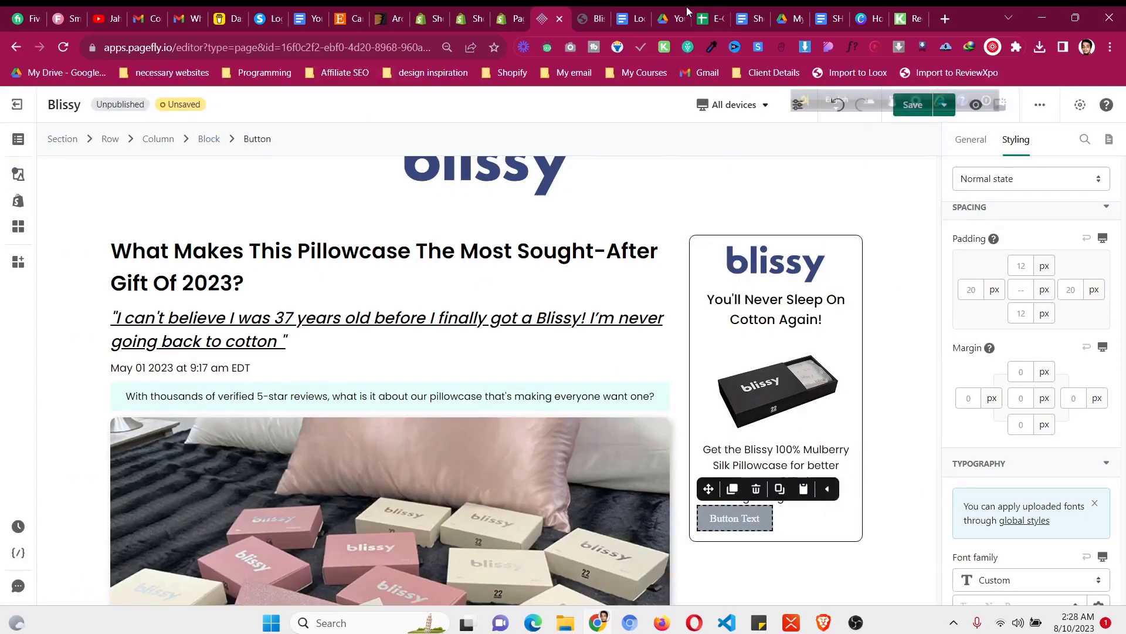
Switch to the Google Docs notes and copy the button color code #221366
{"action": "left_click", "coordinate": [628, 19]}
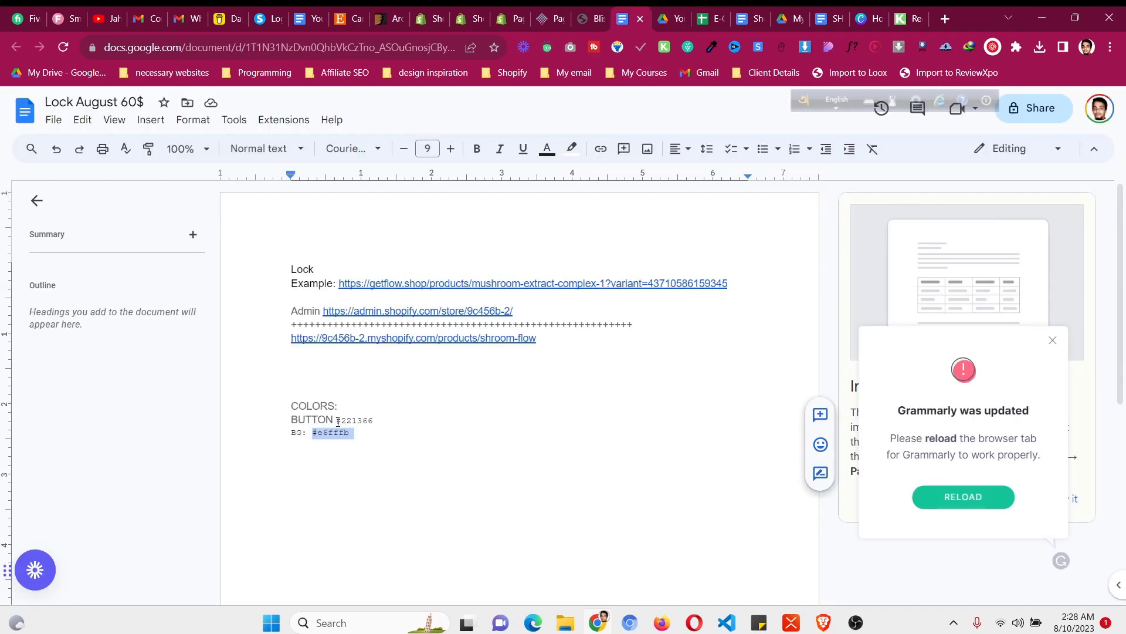
{"action": "left_click_drag", "start_coordinate": [335, 421], "coordinate": [375, 419]}
{"action": "key", "text": "ctrl+c"}
{"action": "left_click", "coordinate": [338, 423]}
{"action": "left_click", "coordinate": [335, 420]}
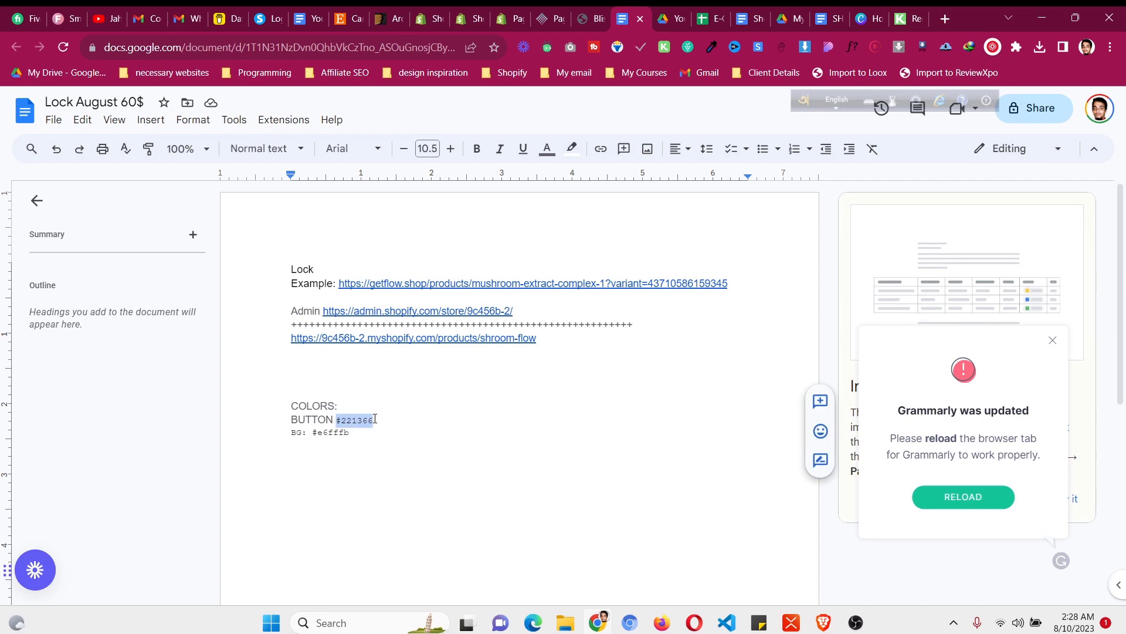
Return to the PageFly editor and select the bordered sidebar card block
{"action": "left_click", "coordinate": [549, 11]}
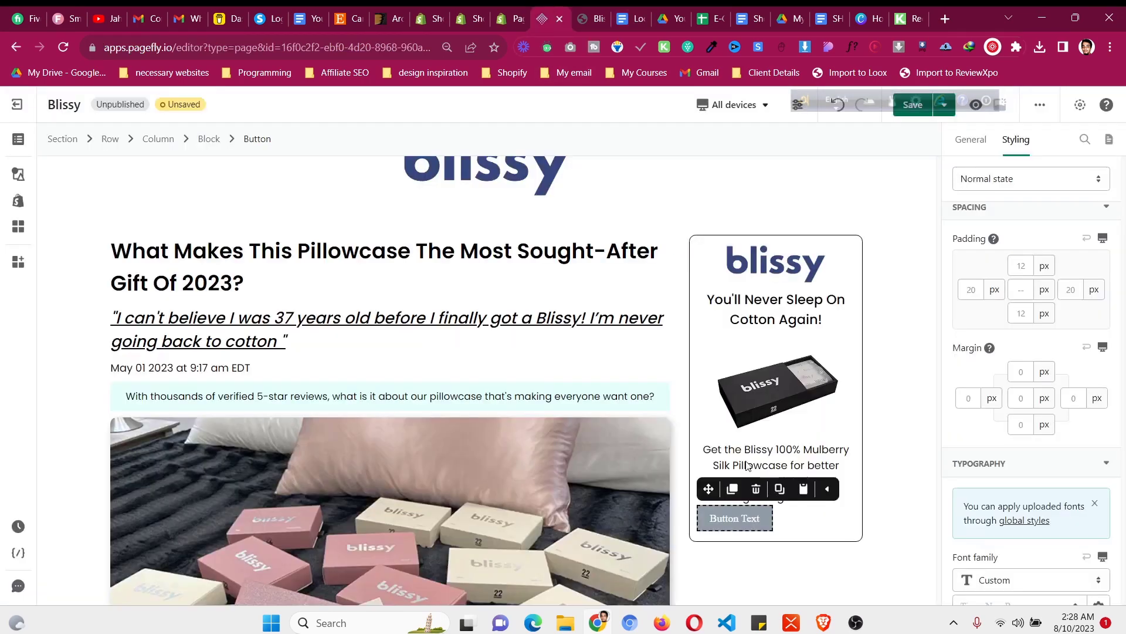
{"action": "left_click", "coordinate": [713, 247]}
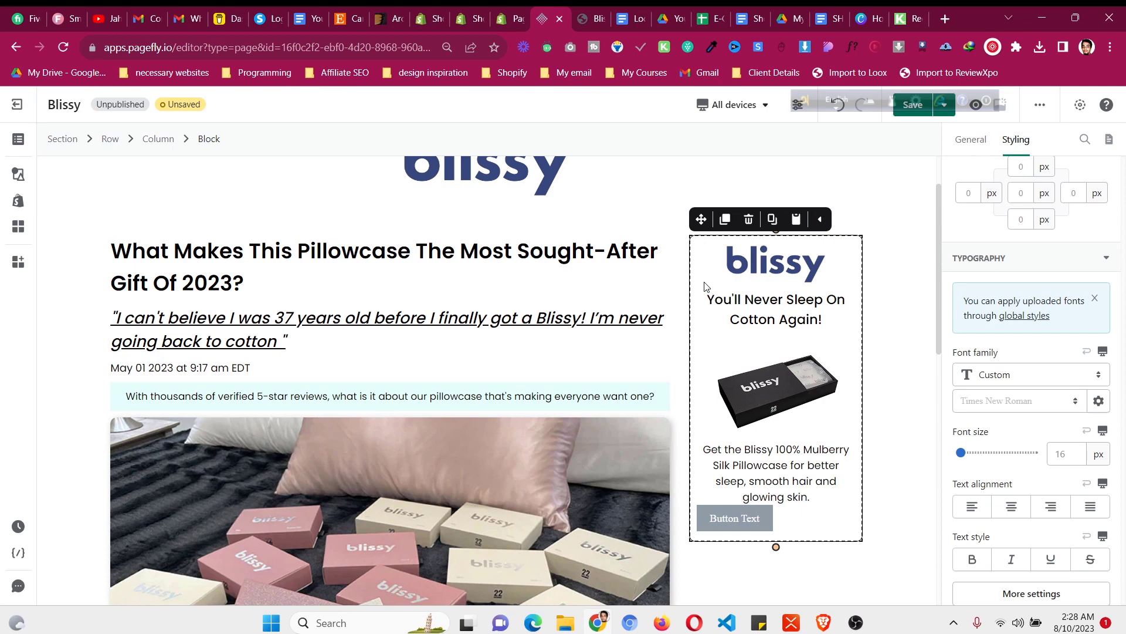
Try moving the button out below the bordered card, then move it back inside under the description
{"action": "left_click", "coordinate": [709, 508]}
{"action": "scroll", "coordinate": [709, 508], "scroll_direction": "down", "scroll_amount": 1}
{"action": "left_click_drag", "start_coordinate": [710, 414], "coordinate": [775, 467]}
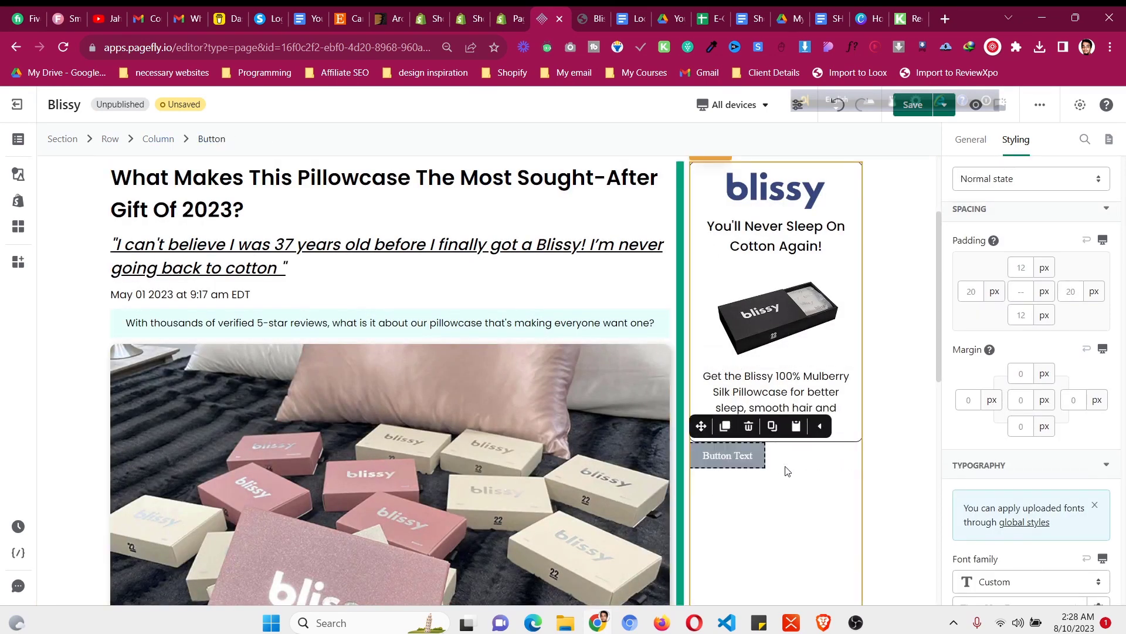
{"action": "left_click_drag", "start_coordinate": [702, 426], "coordinate": [839, 406]}
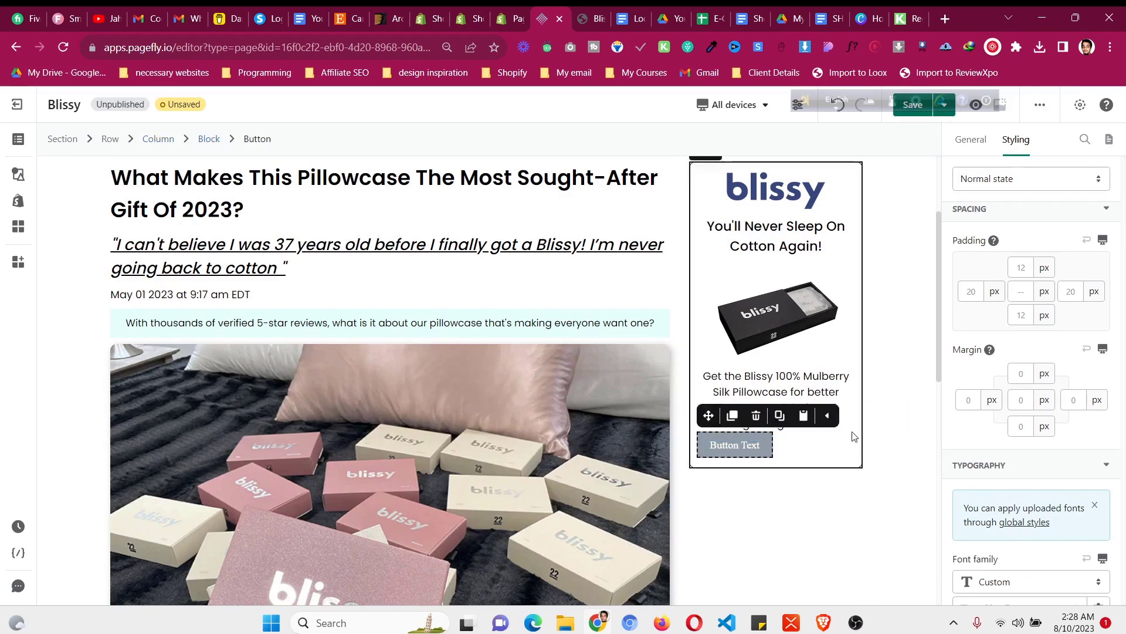
Center the card's button horizontally and set its background color to #221366
{"action": "scroll", "coordinate": [995, 438], "scroll_direction": "up", "scroll_amount": 3}
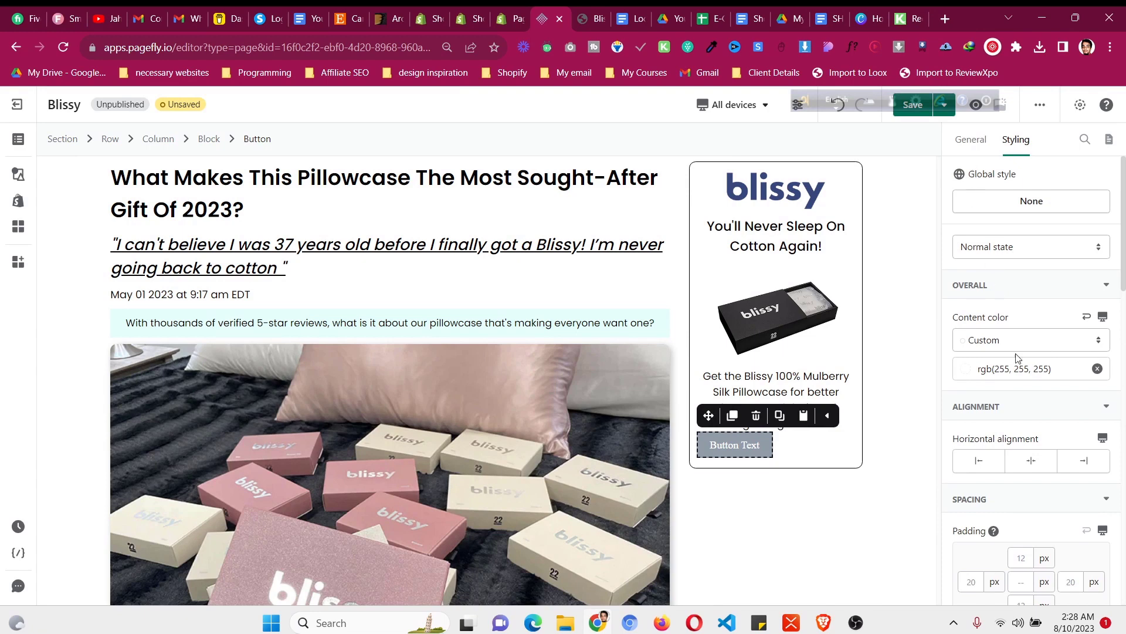
{"action": "scroll", "coordinate": [1017, 358], "scroll_direction": "down", "scroll_amount": 4}
{"action": "left_click", "coordinate": [1027, 242]}
{"action": "scroll", "coordinate": [1020, 343], "scroll_direction": "down", "scroll_amount": 5}
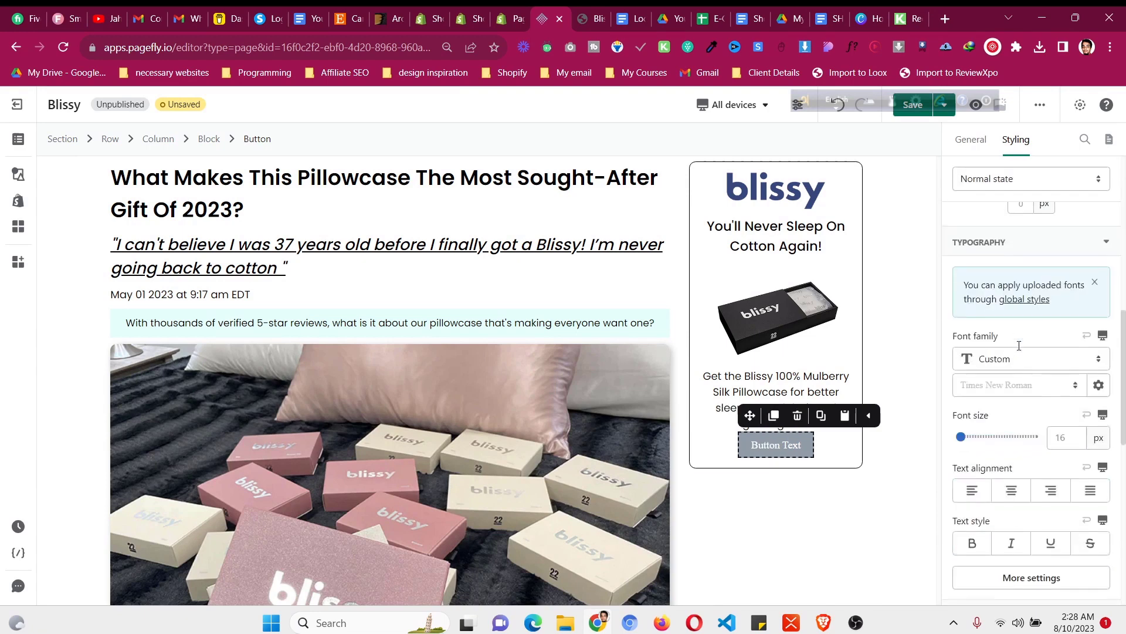
{"action": "scroll", "coordinate": [1020, 345], "scroll_direction": "down", "scroll_amount": 4}
{"action": "left_click", "coordinate": [1024, 479]}
{"action": "key", "text": "ctrl+v"}
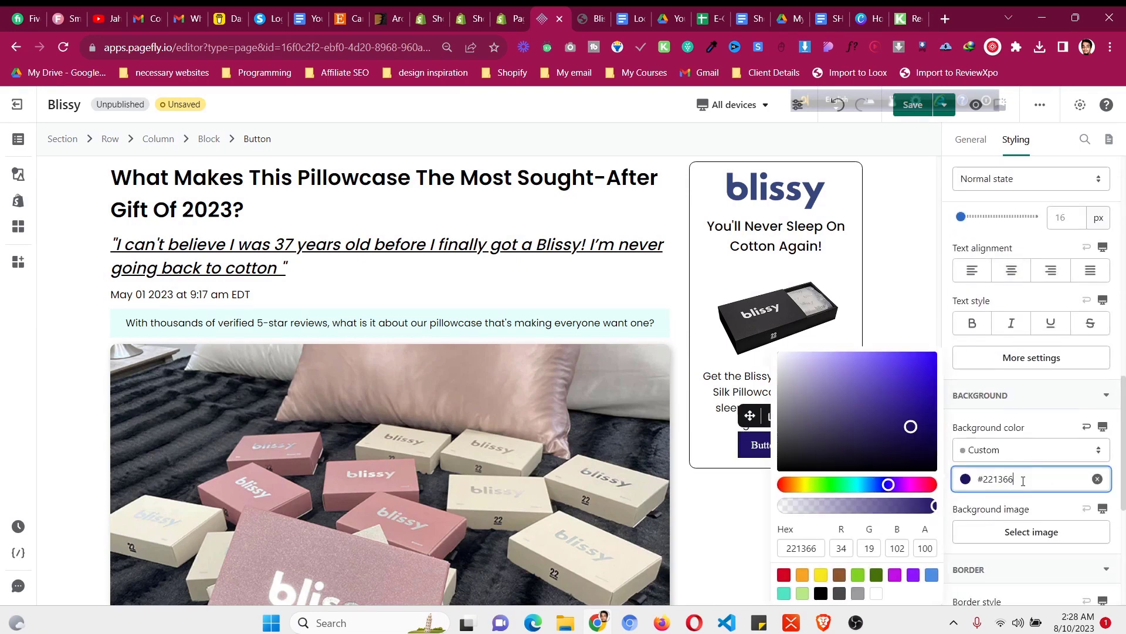
Set the card button's font family to Poppins and its font size to 22 px
{"action": "scroll", "coordinate": [1018, 411], "scroll_direction": "up", "scroll_amount": 3}
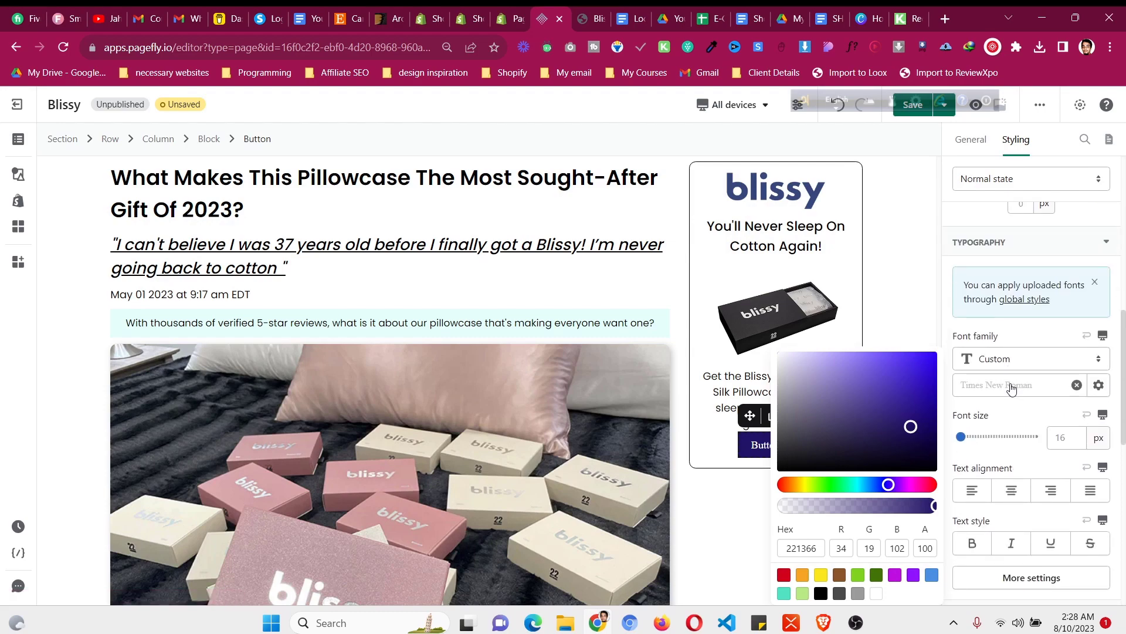
{"action": "left_click", "coordinate": [1012, 386]}
{"action": "left_click", "coordinate": [998, 469]}
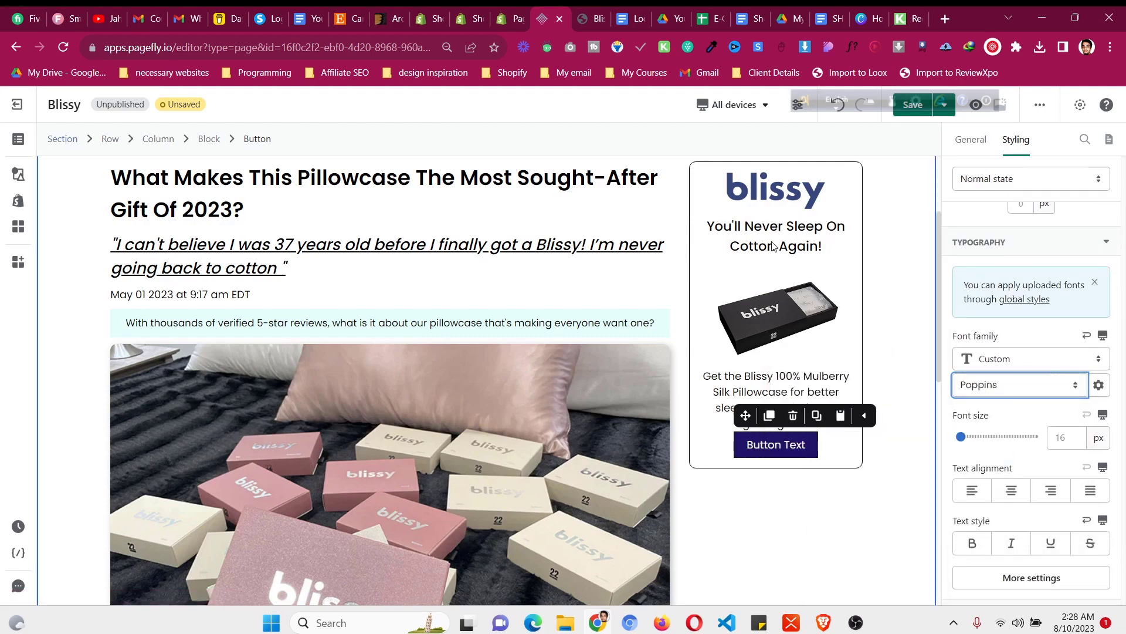
{"action": "left_click", "coordinate": [603, 11]}
{"action": "left_click", "coordinate": [516, 12]}
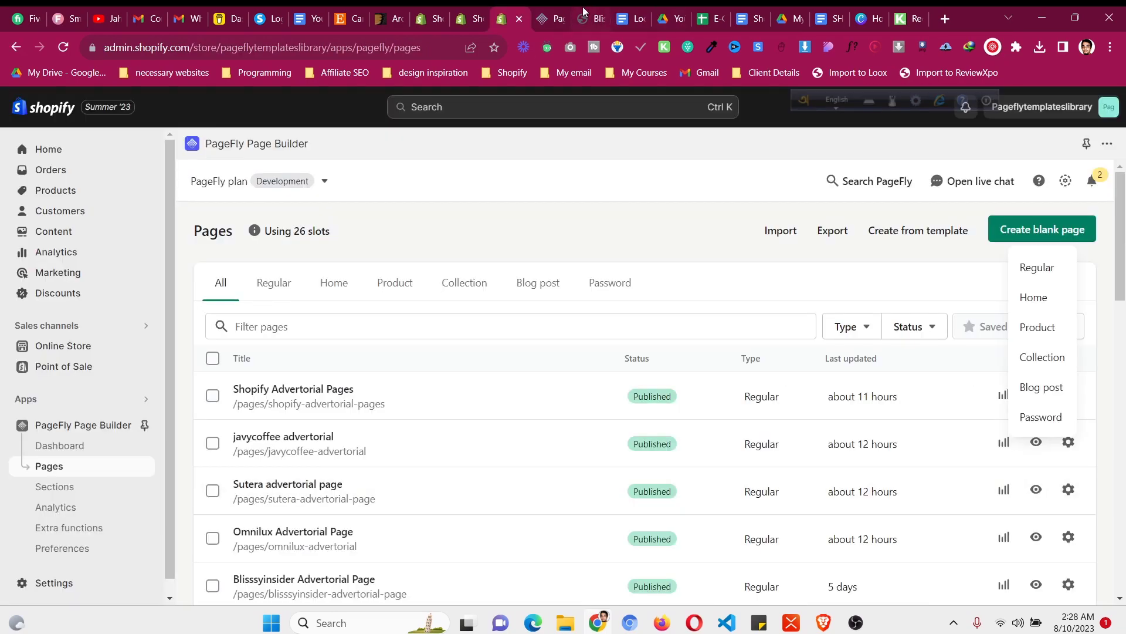
{"action": "left_click", "coordinate": [555, 14]}
{"action": "left_click", "coordinate": [1072, 443]}
{"action": "type", "text": "2"}
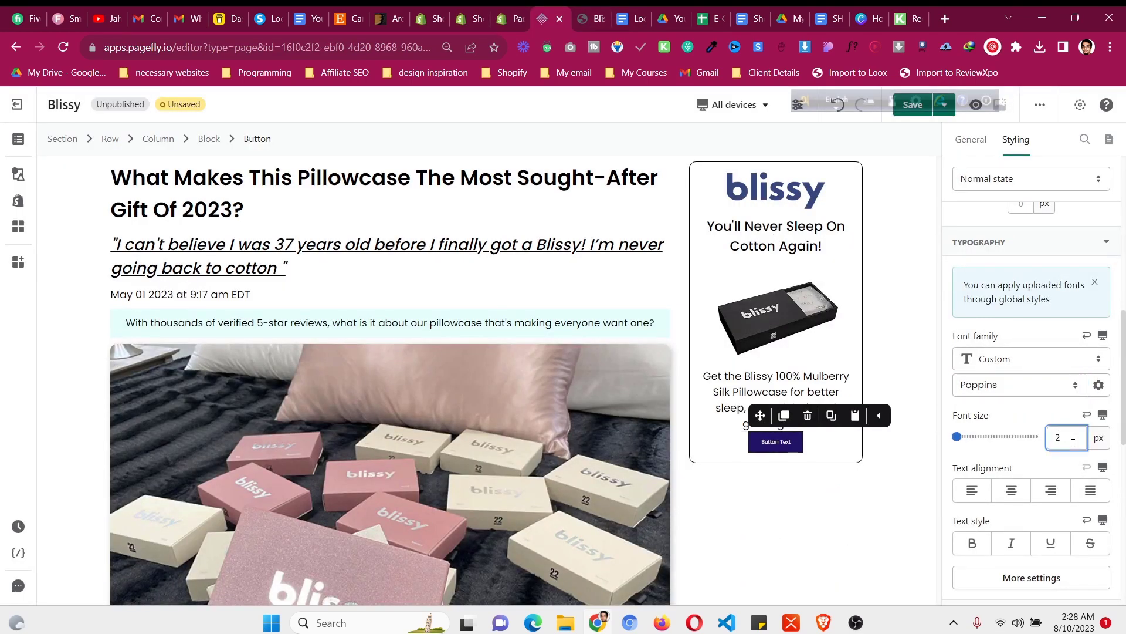
{"action": "type", "text": "02"}
Enable full width for the card's button
{"action": "left_click", "coordinate": [969, 140]}
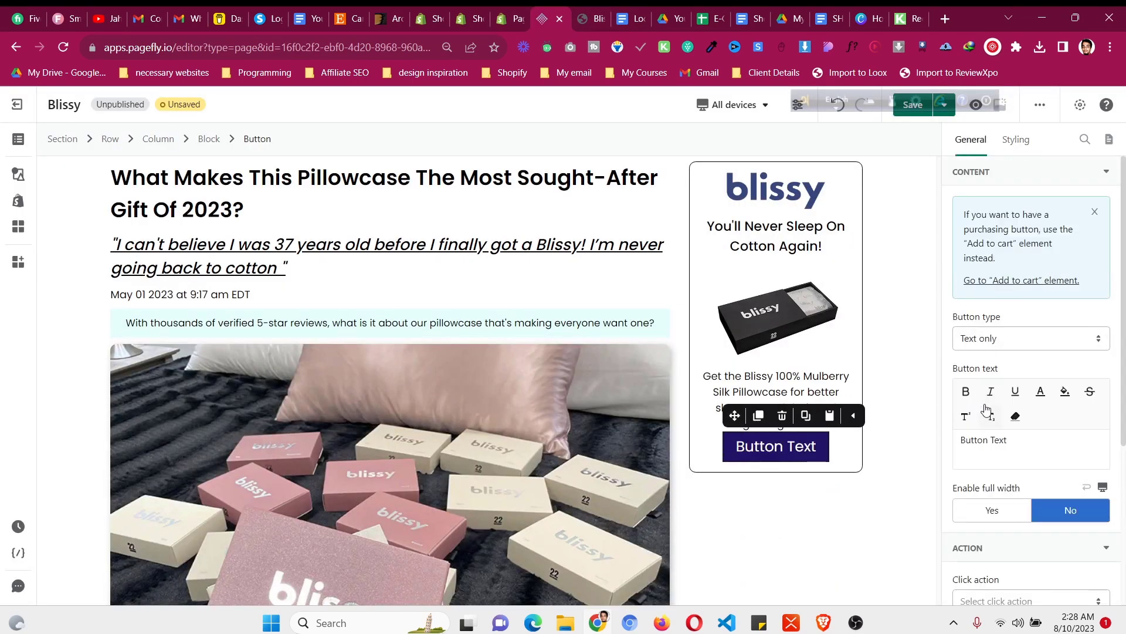
{"action": "scroll", "coordinate": [987, 409], "scroll_direction": "down", "scroll_amount": 4}
{"action": "left_click", "coordinate": [996, 290]}
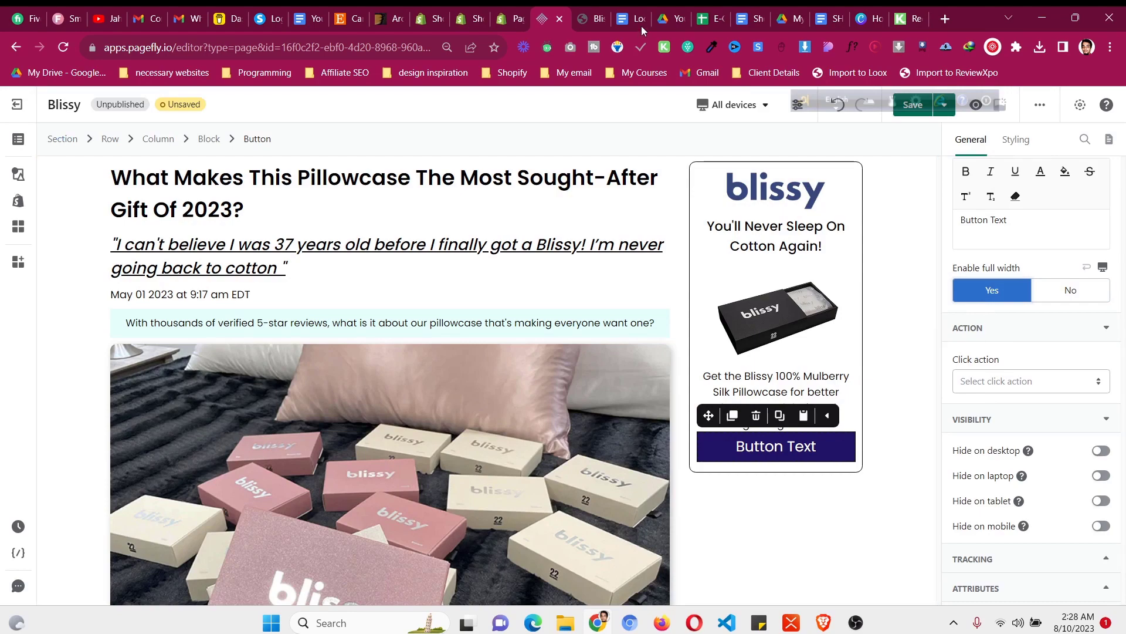
Check the reference page's button wording, then change the card button's text to "Check Aviliability"
{"action": "left_click", "coordinate": [614, 16]}
{"action": "left_click", "coordinate": [593, 18]}
{"action": "left_click", "coordinate": [546, 18]}
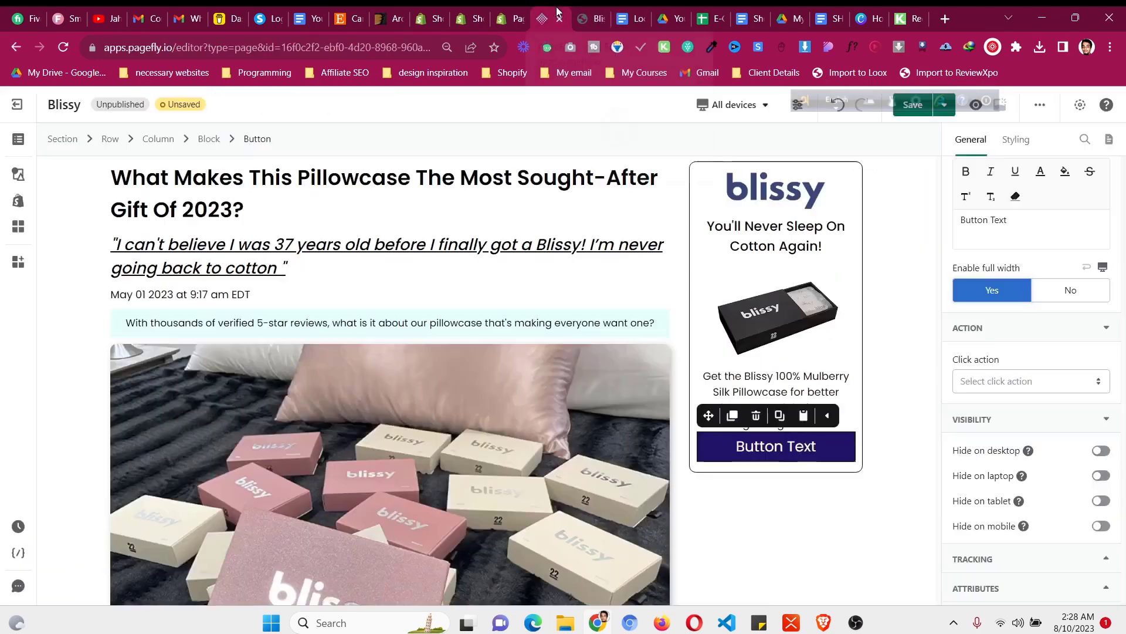
{"action": "scroll", "coordinate": [1019, 350], "scroll_direction": "up", "scroll_amount": 4}
{"action": "scroll", "coordinate": [1020, 350], "scroll_direction": "down", "scroll_amount": 2}
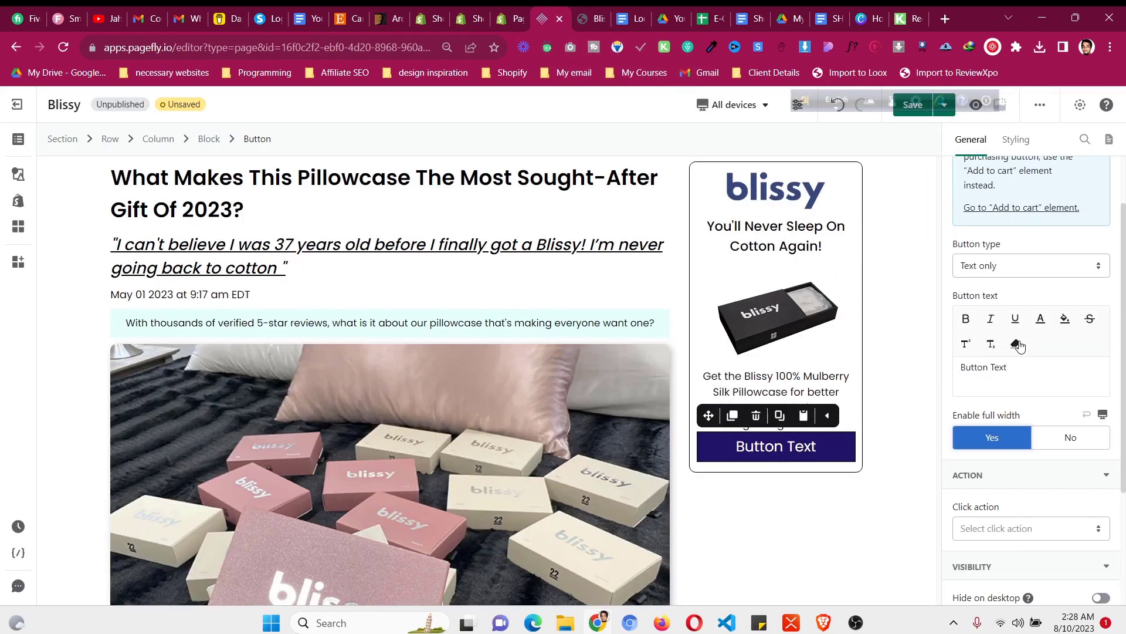
{"action": "triple_click", "coordinate": [1032, 377]}
{"action": "type", "text": "Check"}
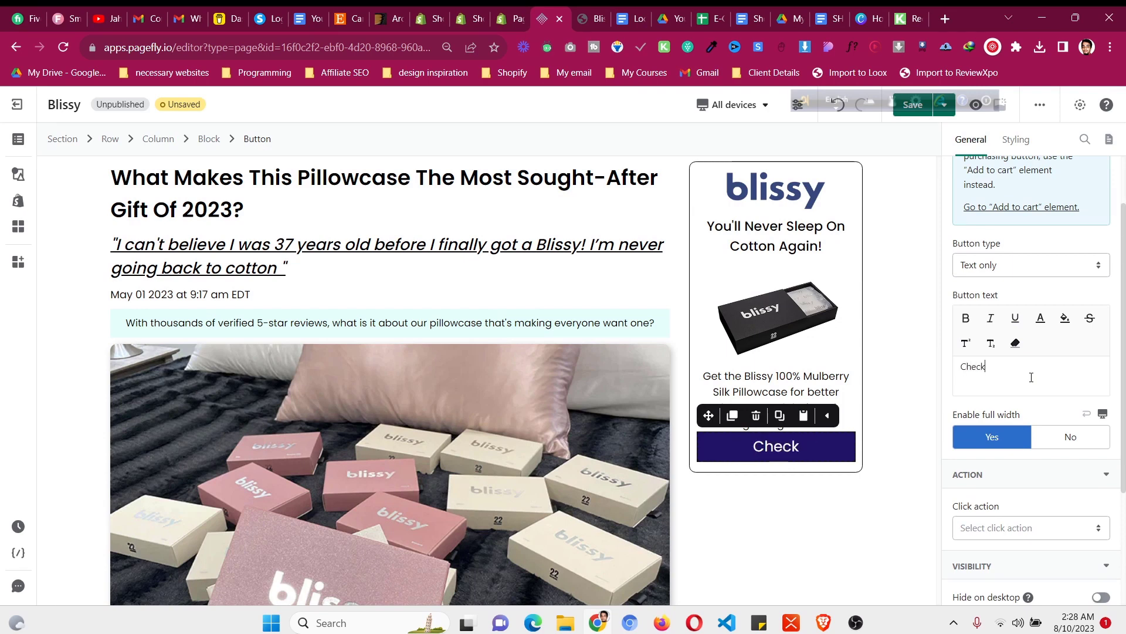
{"action": "type", "text": " Aviliab"}
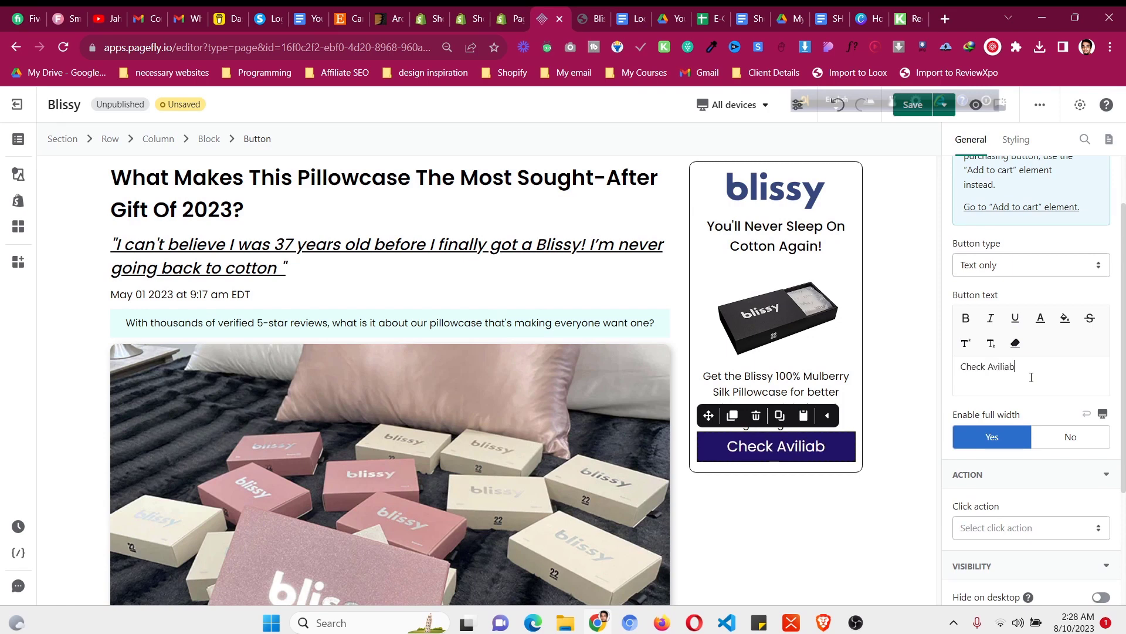
{"action": "type", "text": "ility"}
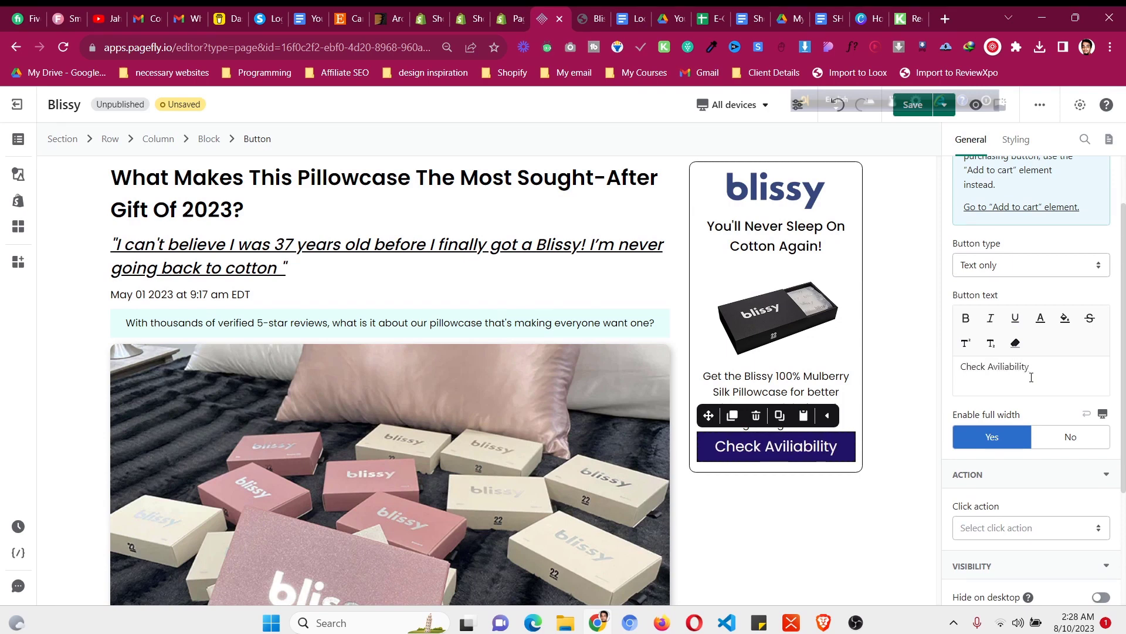
Set the card button's top margin to 10 px
{"action": "left_click", "coordinate": [1016, 142]}
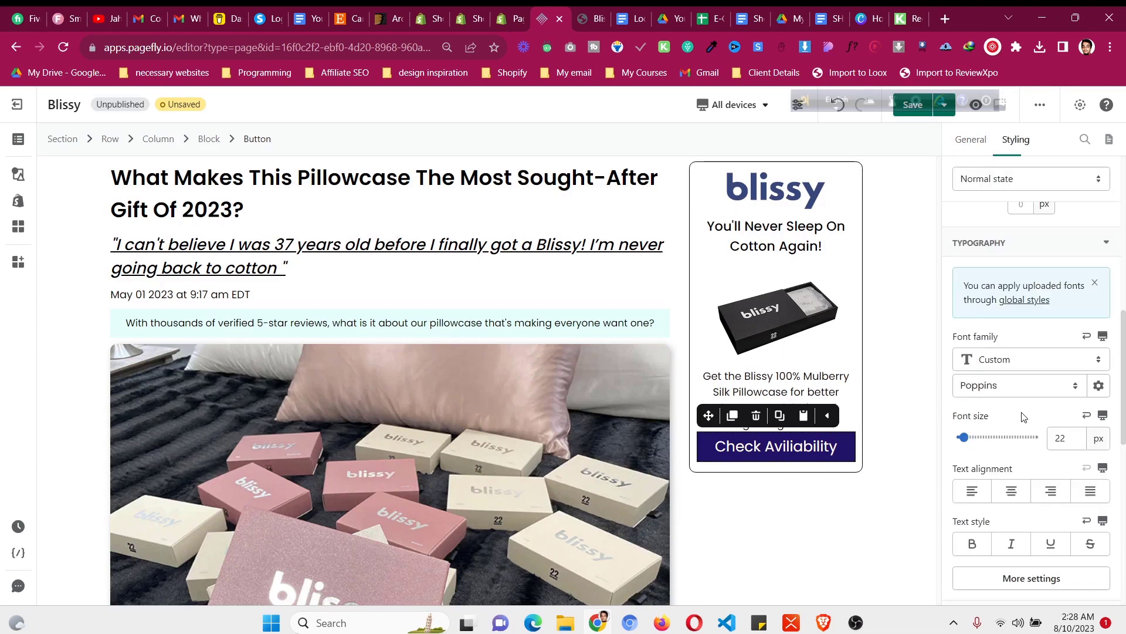
{"action": "scroll", "coordinate": [1025, 417], "scroll_direction": "down", "scroll_amount": 2}
{"action": "scroll", "coordinate": [1027, 414], "scroll_direction": "up", "scroll_amount": 4}
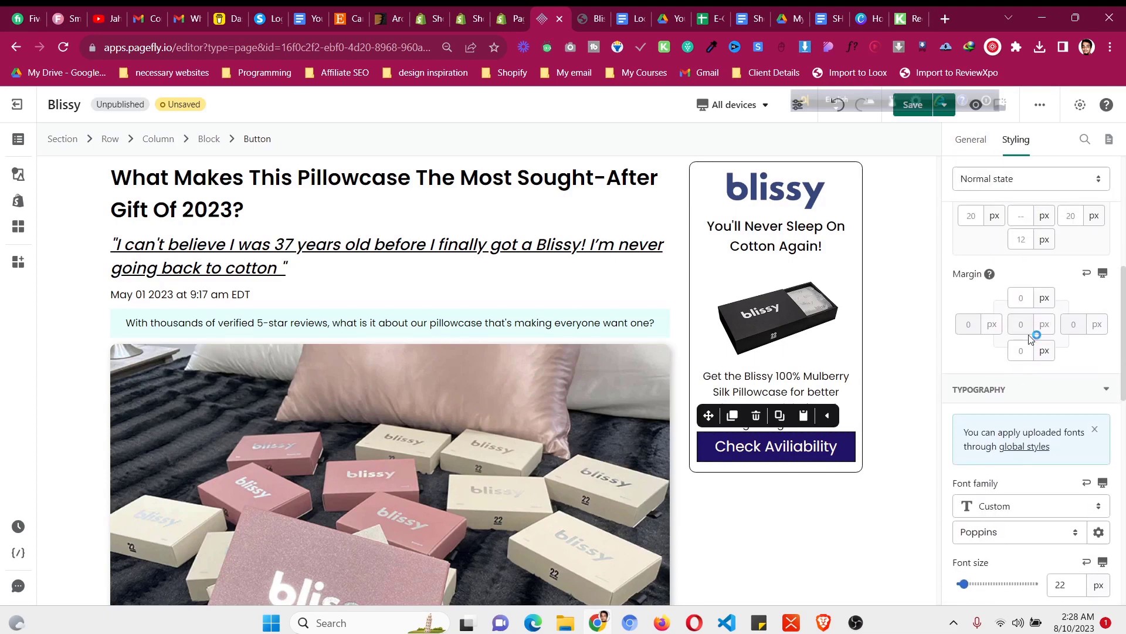
{"action": "left_click", "coordinate": [1024, 296]}
{"action": "type", "text": "10"}
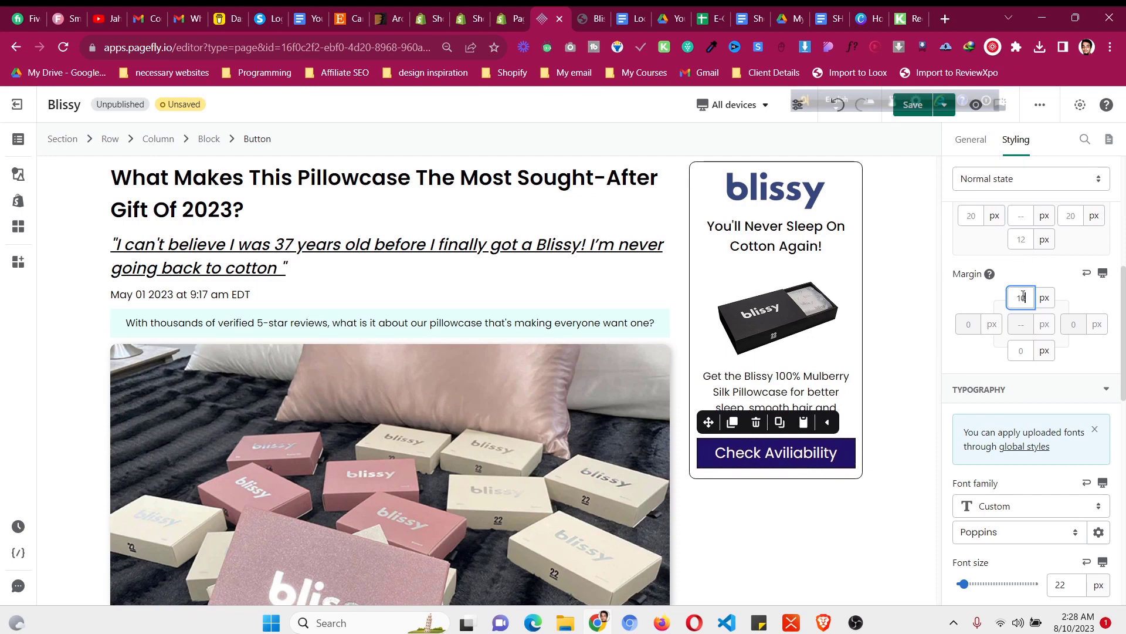
Transform the button text to uppercase and set its font size to 20 px
{"action": "scroll", "coordinate": [1053, 416], "scroll_direction": "down", "scroll_amount": 2}
{"action": "scroll", "coordinate": [1053, 428], "scroll_direction": "down", "scroll_amount": 3}
{"action": "left_click", "coordinate": [1051, 441]}
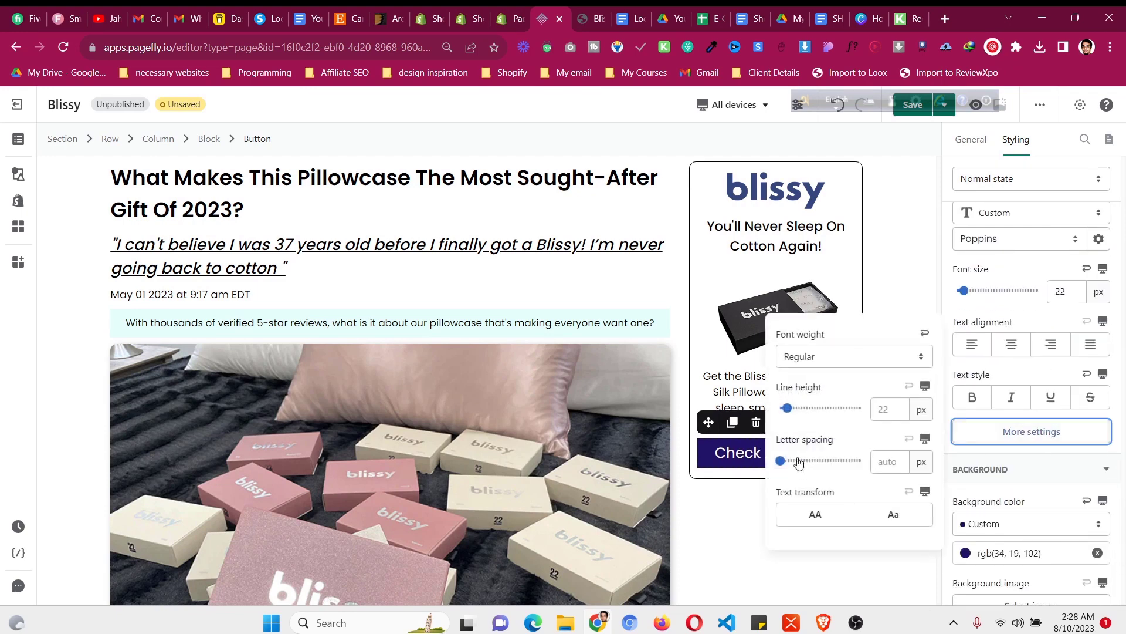
{"action": "left_click", "coordinate": [819, 515]}
{"action": "scroll", "coordinate": [1073, 411], "scroll_direction": "up", "scroll_amount": 3}
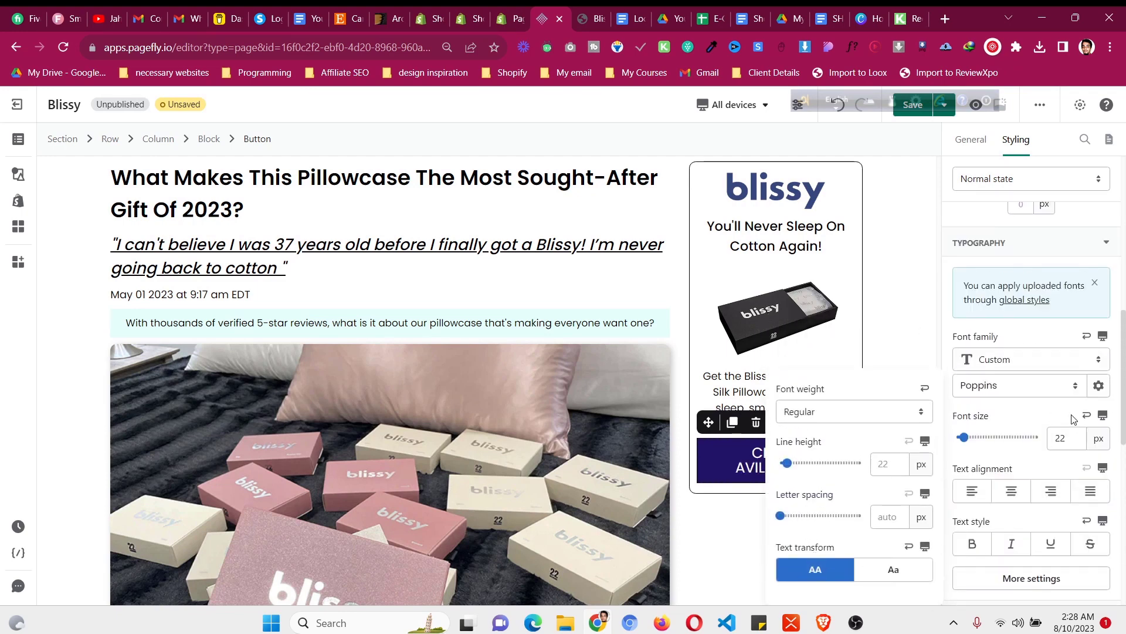
{"action": "left_click", "coordinate": [1068, 439]}
{"action": "key", "text": "Down"}
{"action": "key", "text": "Down"}
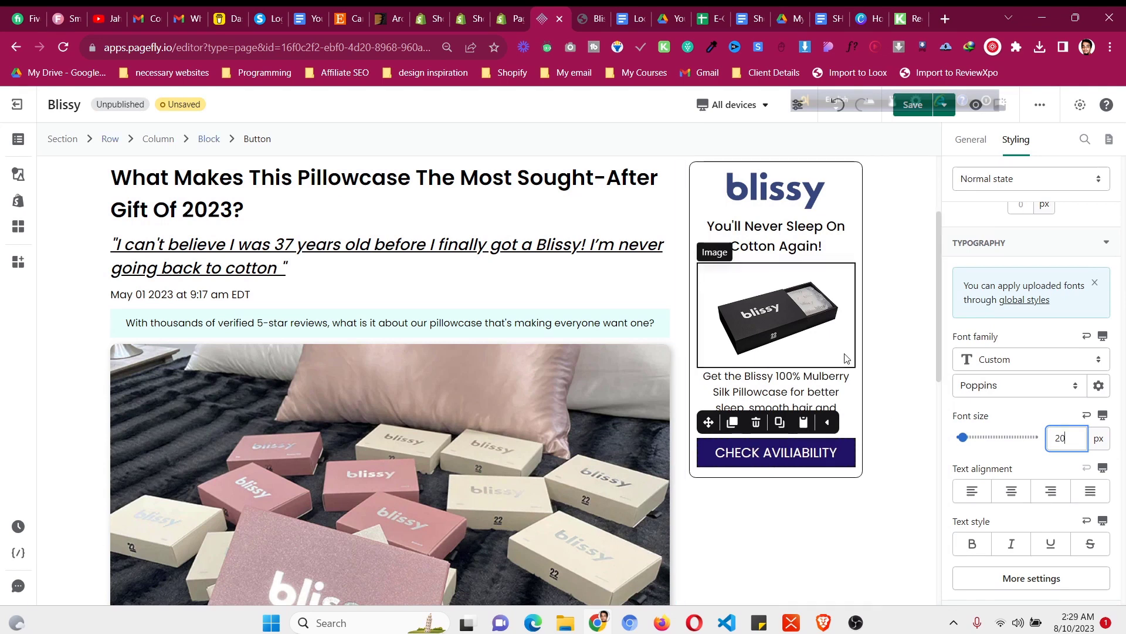
Set the card button's border radius to 10 px on all corners
{"action": "left_click", "coordinate": [814, 333]}
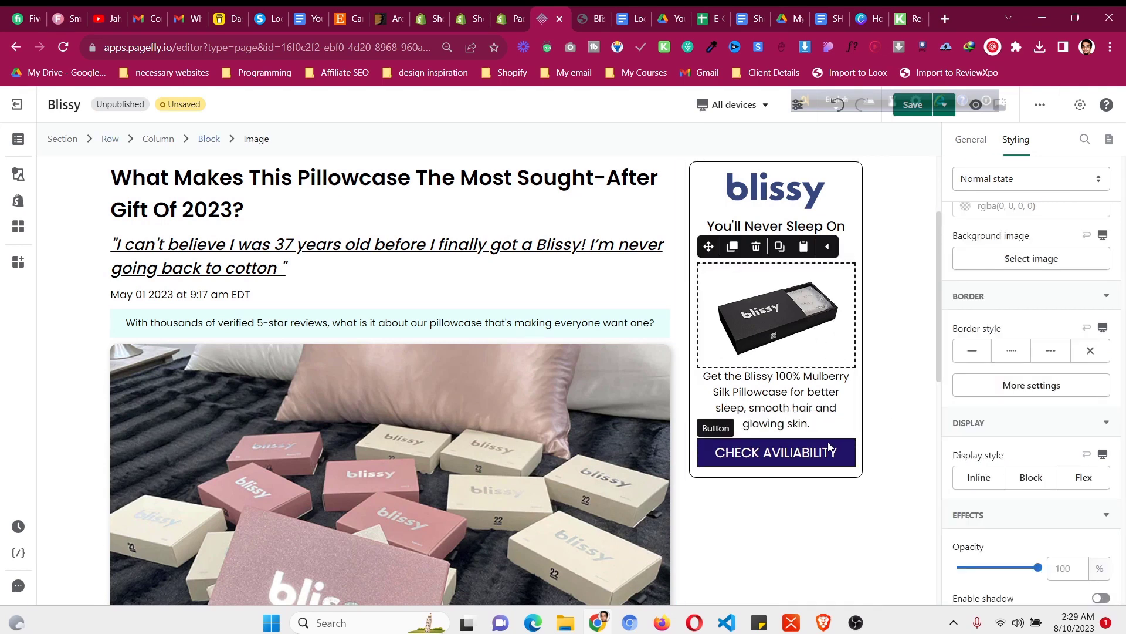
{"action": "left_click", "coordinate": [827, 453]}
{"action": "scroll", "coordinate": [1010, 430], "scroll_direction": "down", "scroll_amount": 7}
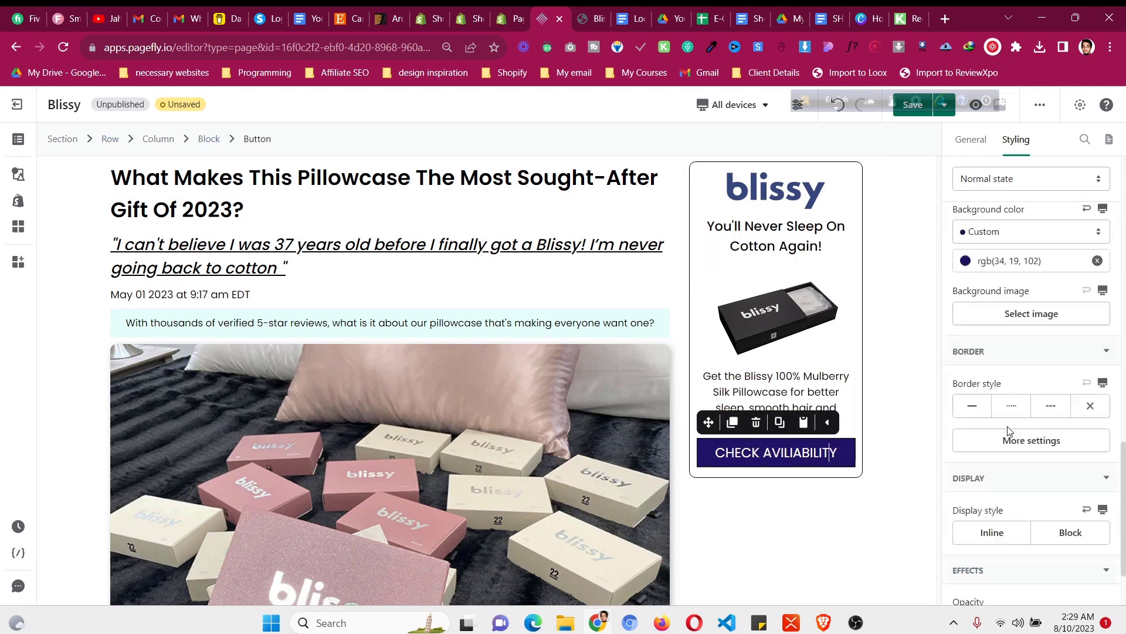
{"action": "left_click", "coordinate": [1012, 367]}
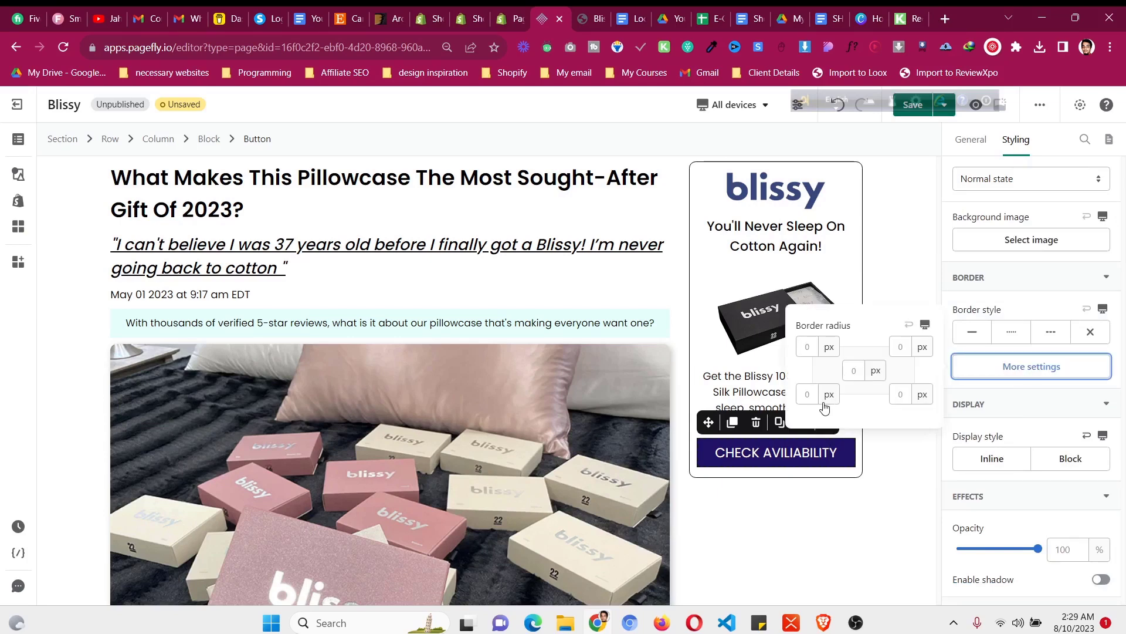
{"action": "left_click", "coordinate": [855, 369]}
{"action": "type", "text": "10"}
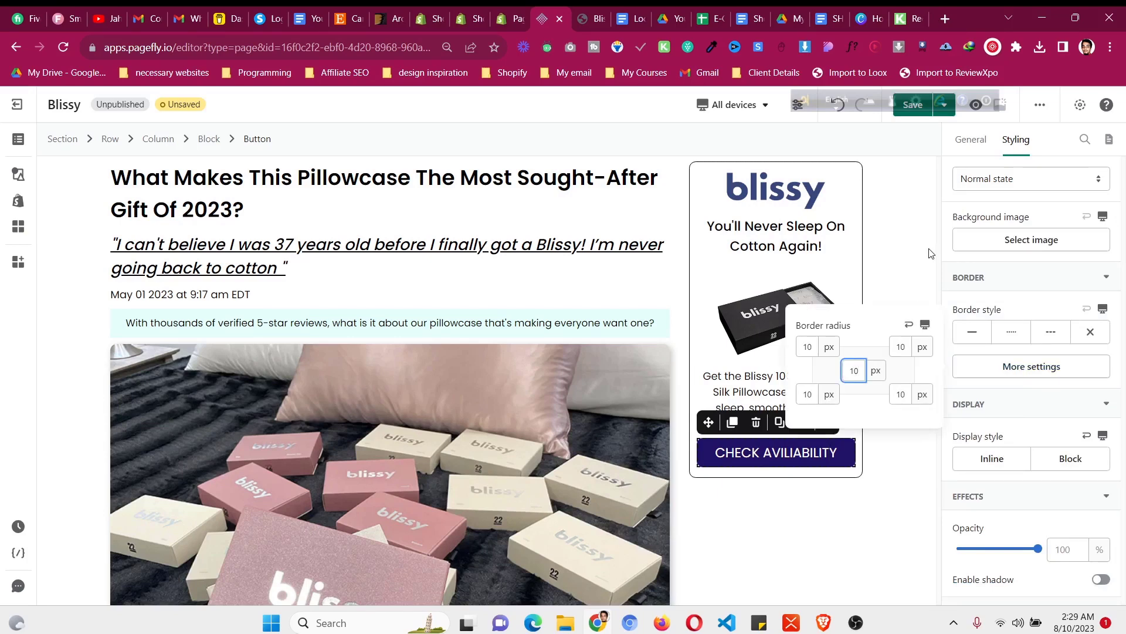
Set the button's click action to Go to URL, browse the products available as targets, and close the URL selection without choosing one
{"action": "left_click", "coordinate": [971, 139]}
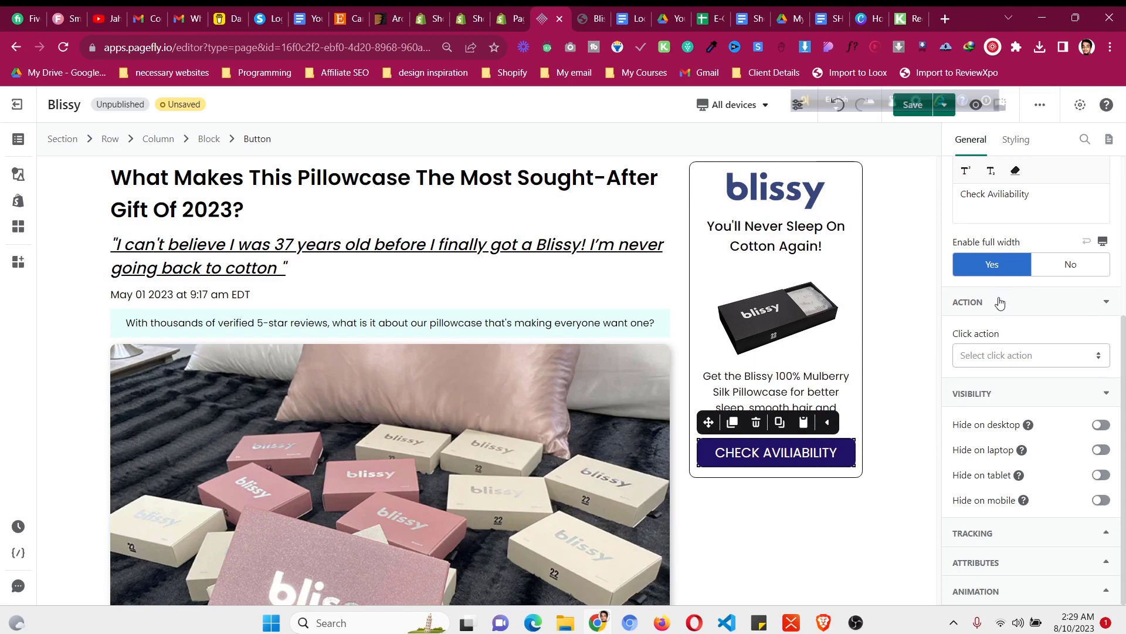
{"action": "left_click", "coordinate": [1003, 361]}
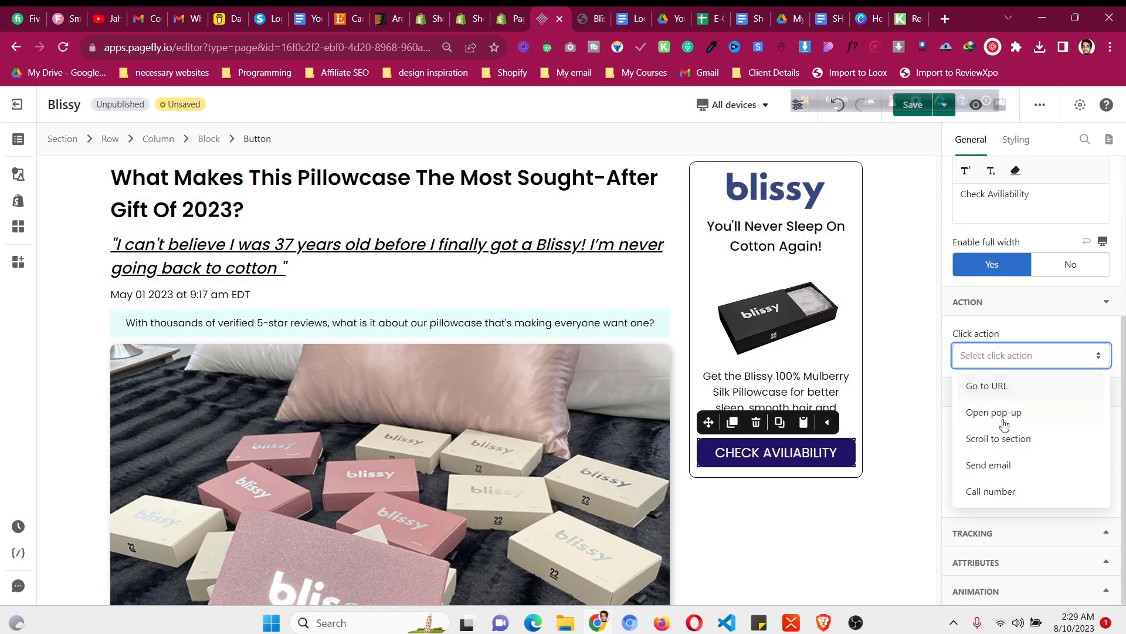
{"action": "left_click", "coordinate": [1007, 391]}
{"action": "left_click", "coordinate": [1005, 410]}
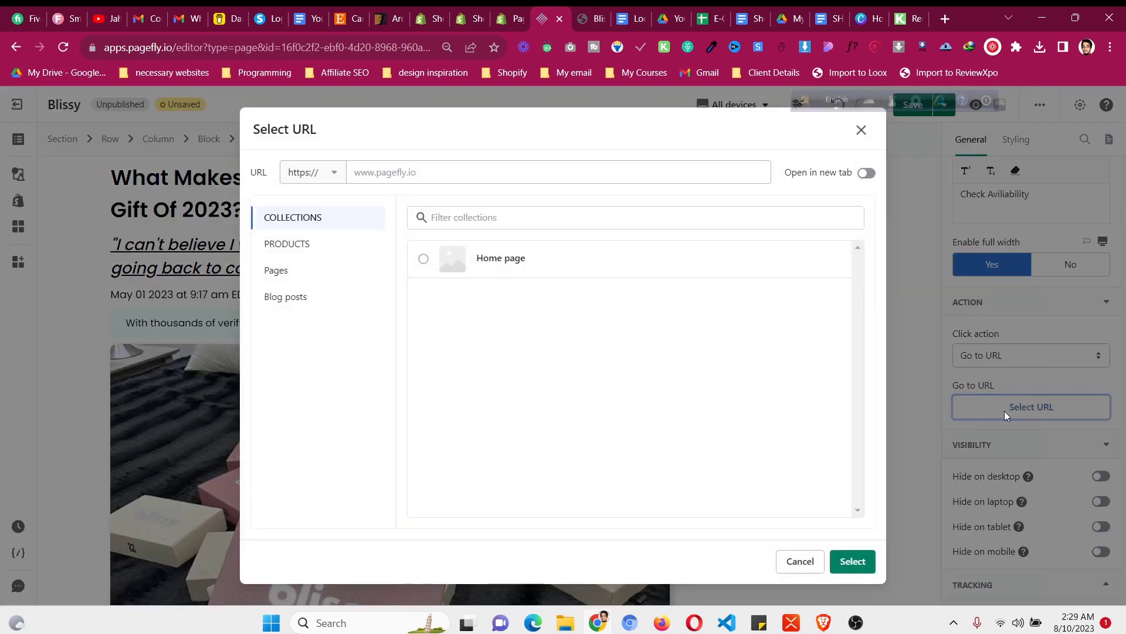
{"action": "left_click", "coordinate": [309, 249]}
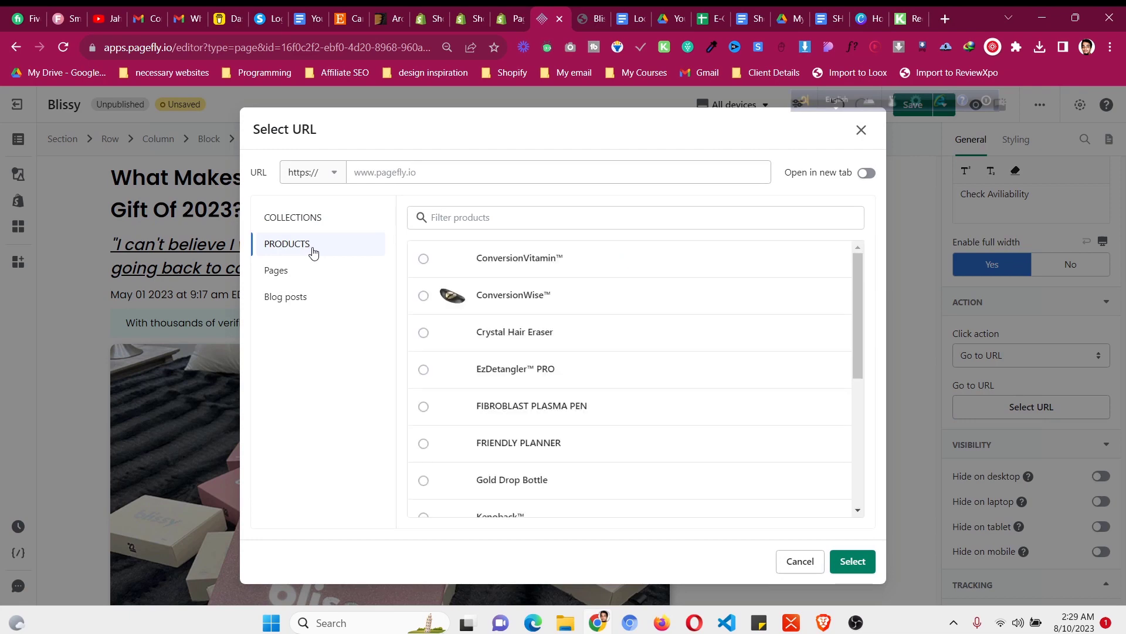
{"action": "scroll", "coordinate": [656, 407], "scroll_direction": "down", "scroll_amount": 5}
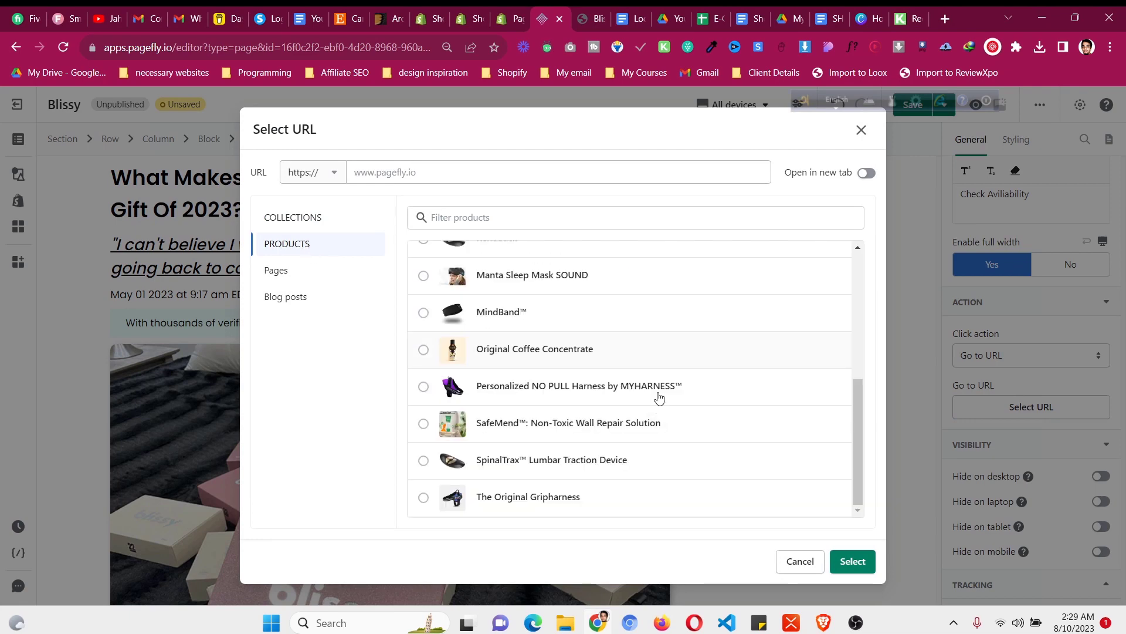
{"action": "left_click", "coordinate": [861, 130]}
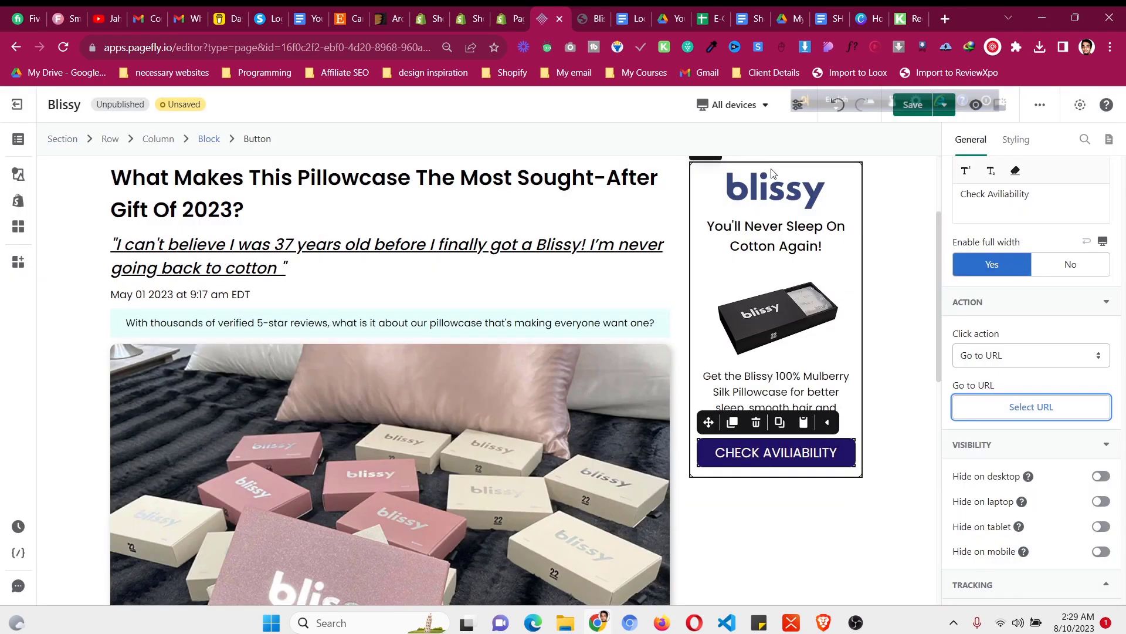
Compare the sidebar card with the reference page and review the built page from the logo down to the lower text sections
{"action": "left_click", "coordinate": [591, 18]}
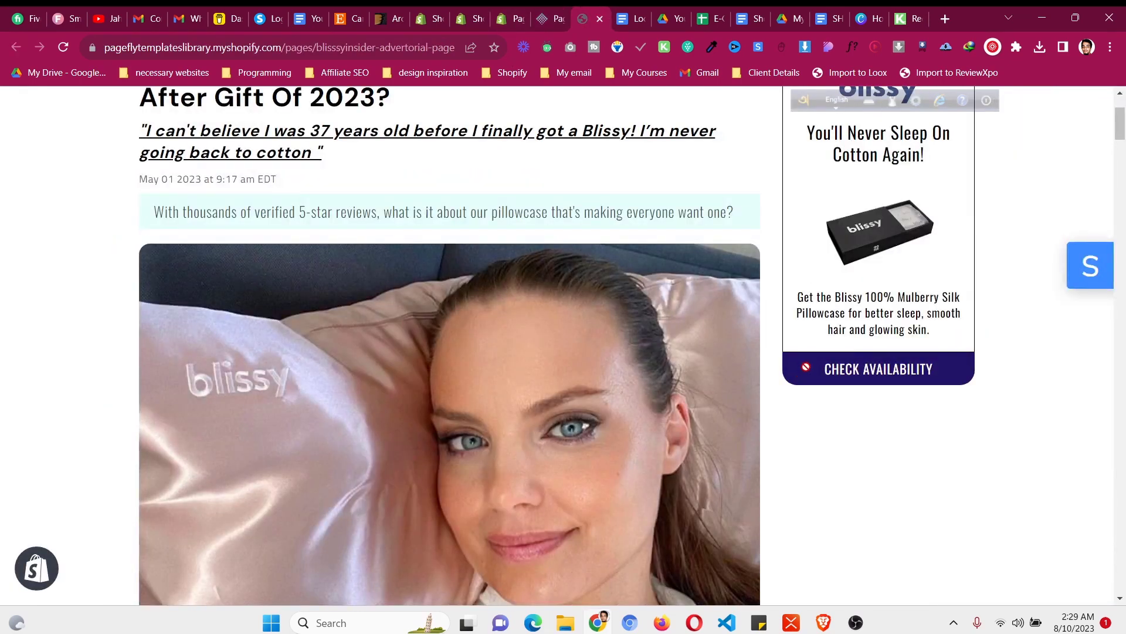
{"action": "left_click", "coordinate": [550, 14]}
{"action": "scroll", "coordinate": [279, 264], "scroll_direction": "up", "scroll_amount": 3}
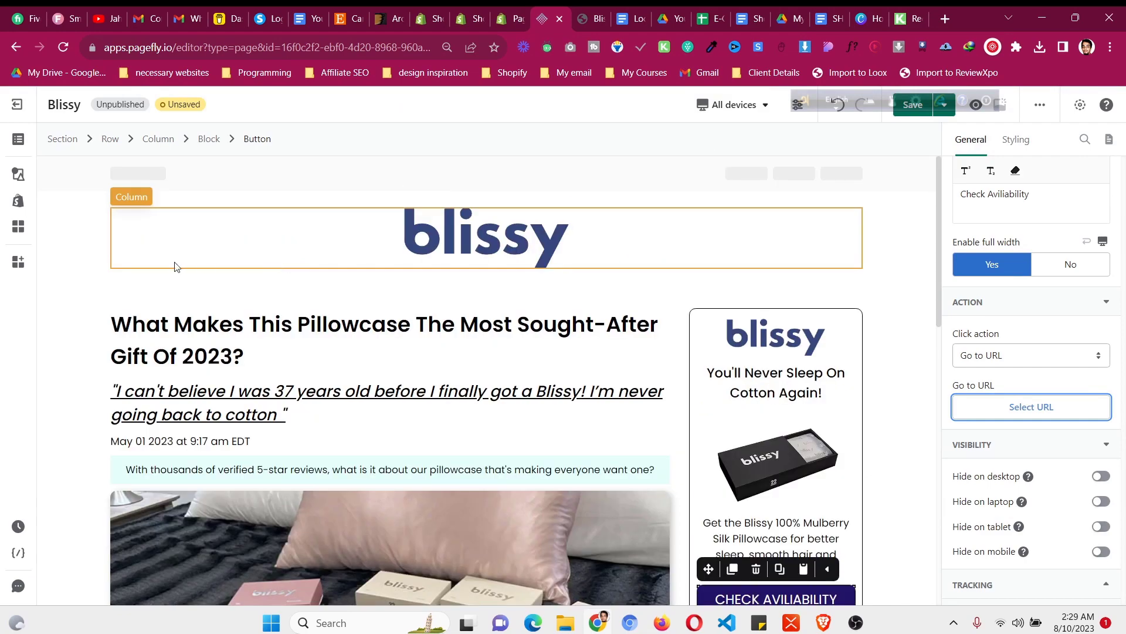
{"action": "left_click", "coordinate": [82, 247]}
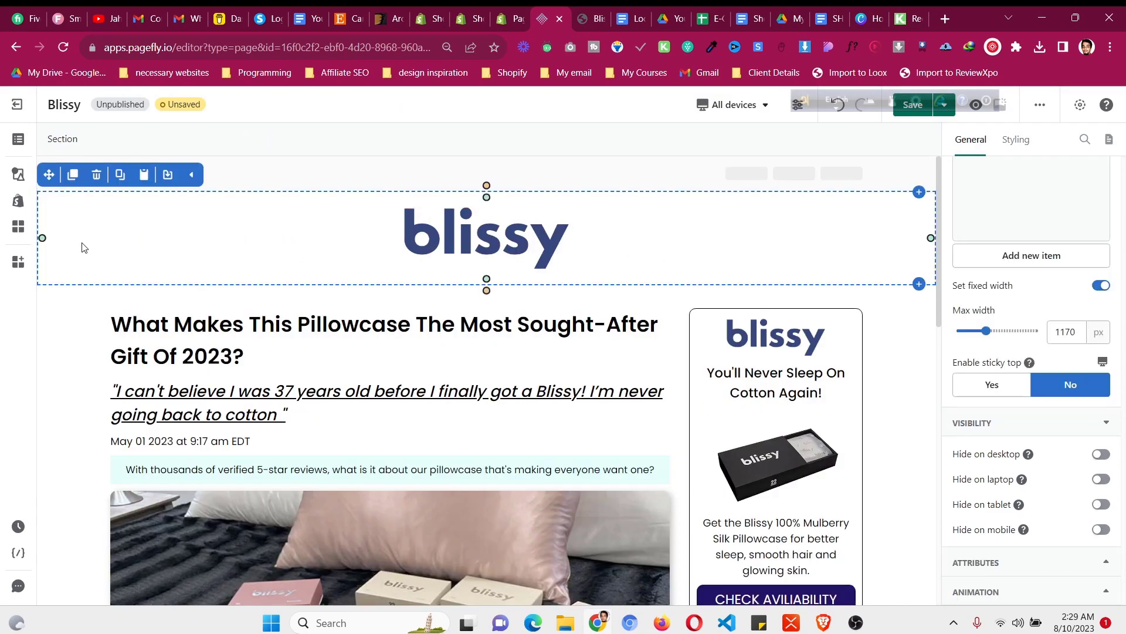
{"action": "scroll", "coordinate": [82, 247], "scroll_direction": "down", "scroll_amount": 3}
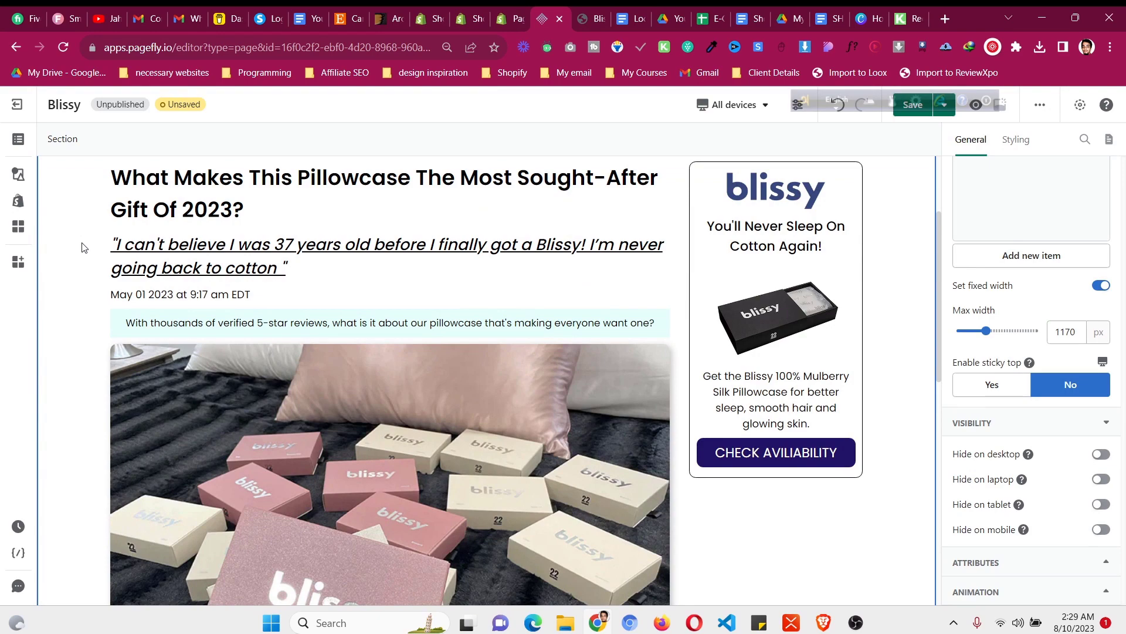
{"action": "scroll", "coordinate": [82, 247], "scroll_direction": "down", "scroll_amount": 8}
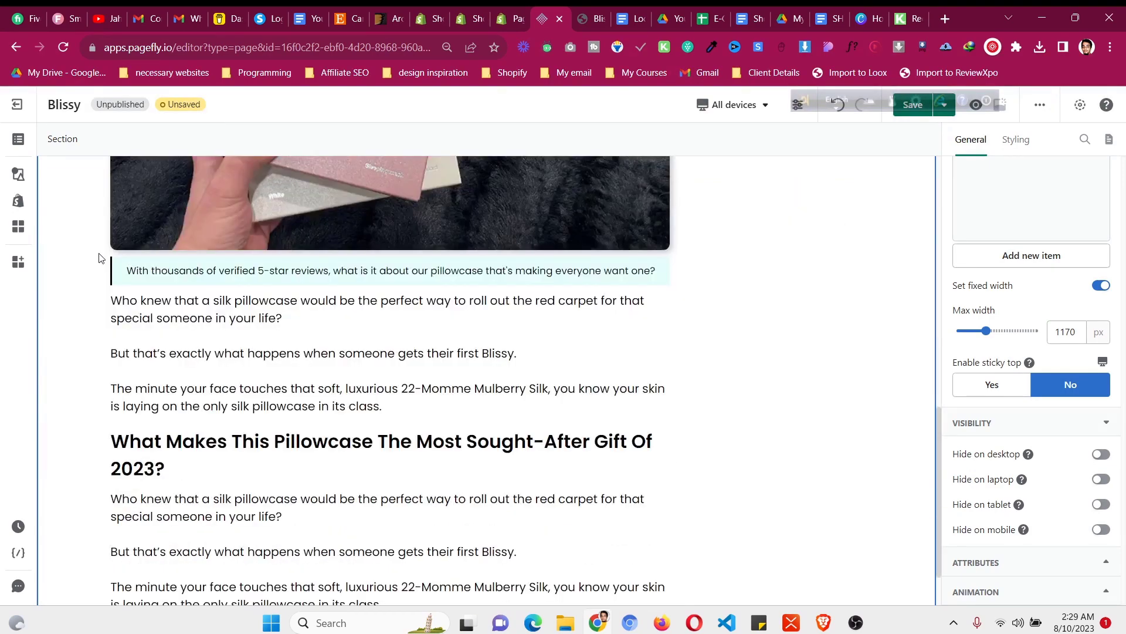
Check the spacing settings of the highlighted paragraph below the main image, and examine the reference page's layout down to its centered heading
{"action": "left_click", "coordinate": [125, 271]}
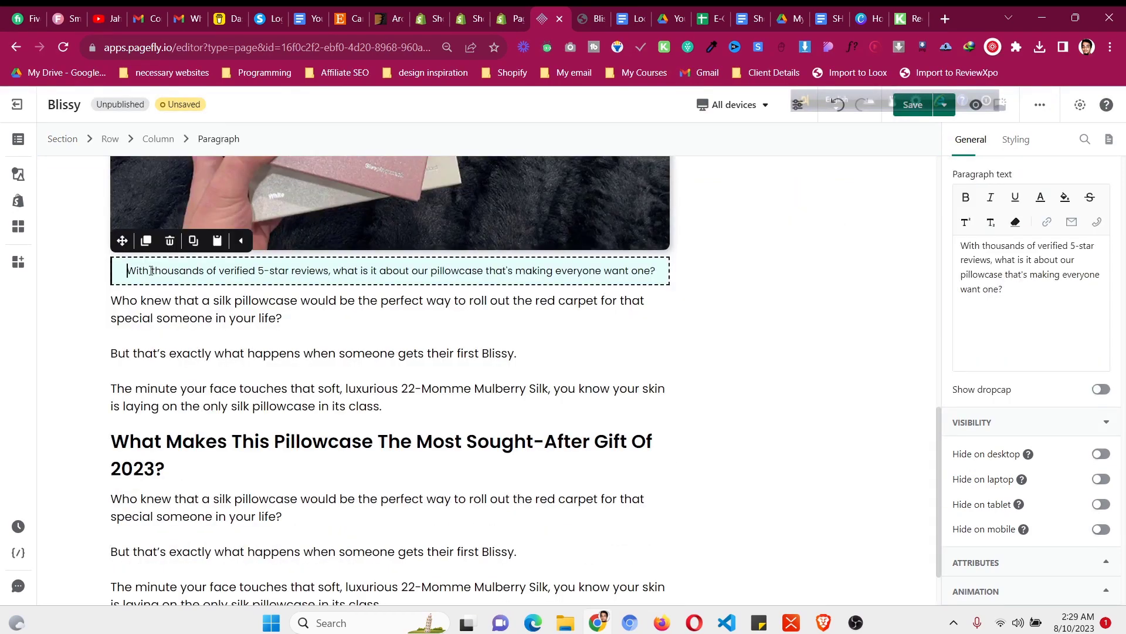
{"action": "left_click", "coordinate": [1010, 136]}
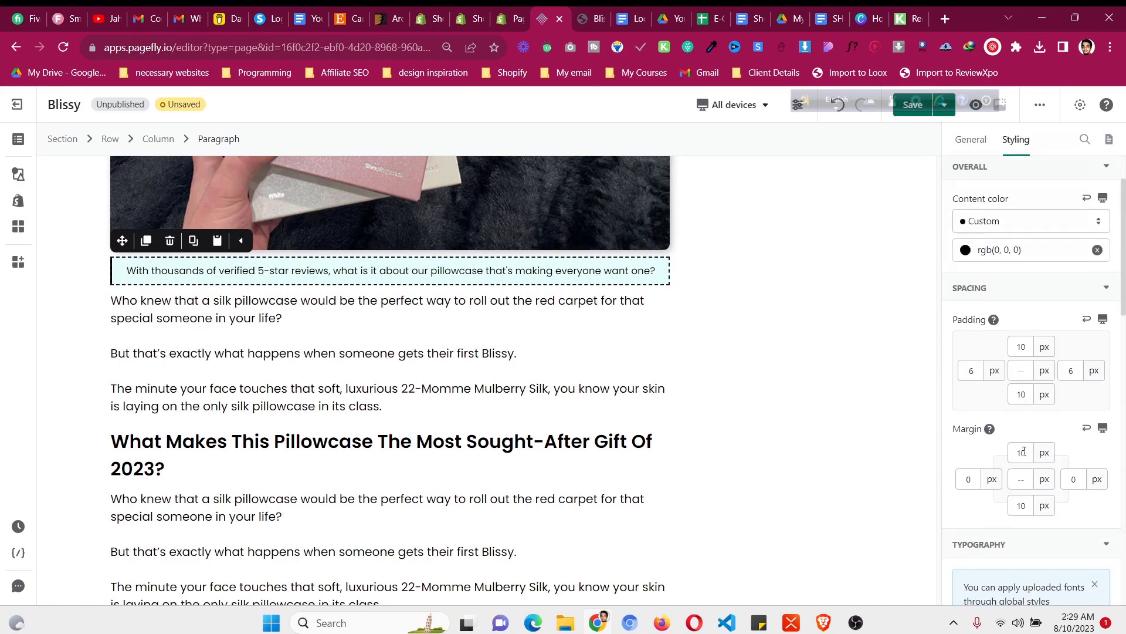
{"action": "scroll", "coordinate": [352, 375], "scroll_direction": "down", "scroll_amount": 1}
{"action": "left_click", "coordinate": [589, 18]}
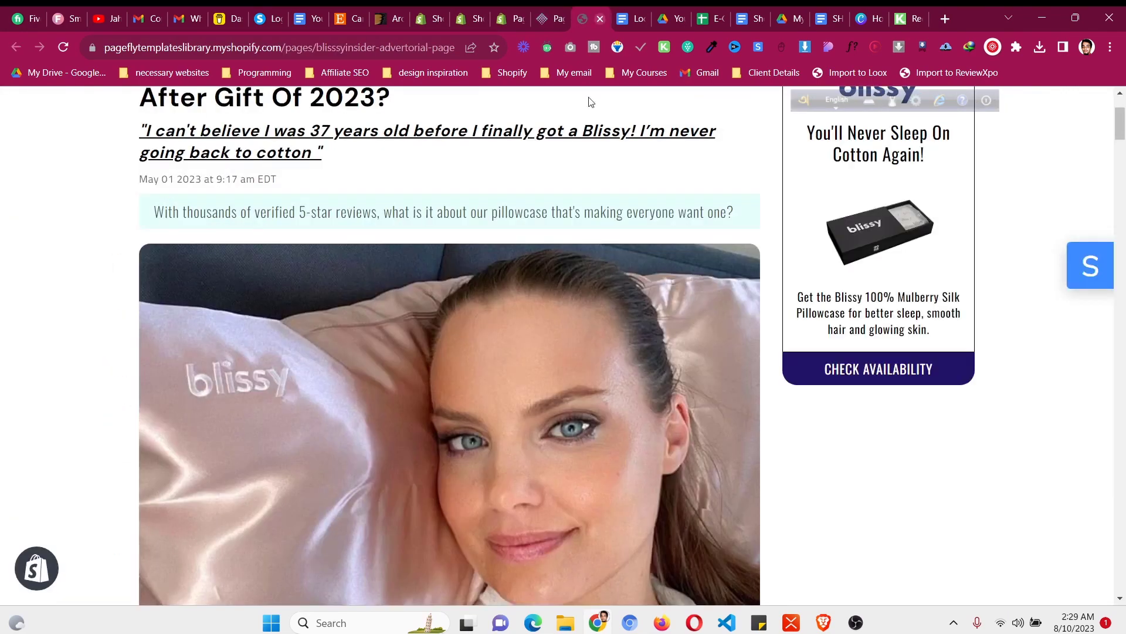
{"action": "scroll", "coordinate": [569, 318], "scroll_direction": "down", "scroll_amount": 15}
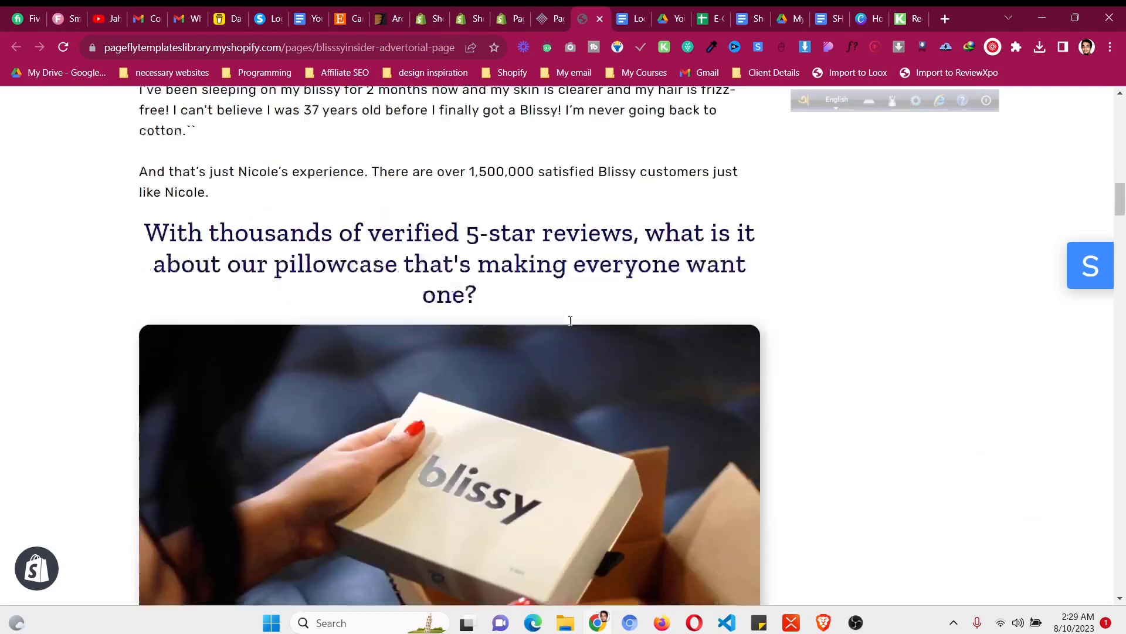
{"action": "scroll", "coordinate": [568, 322], "scroll_direction": "up", "scroll_amount": 3}
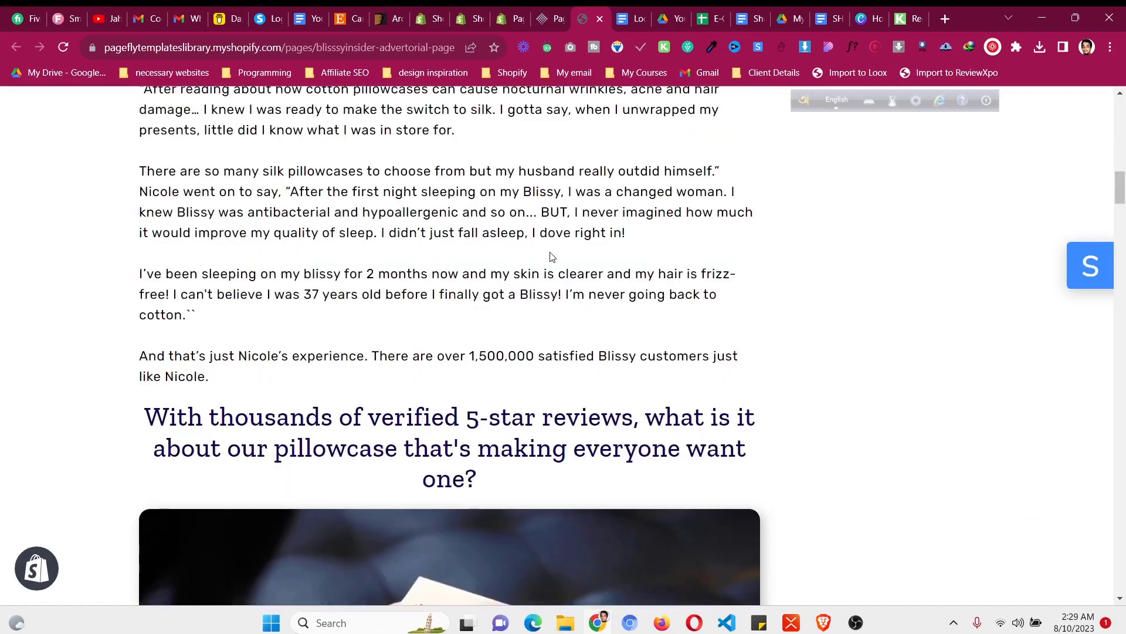
{"action": "left_click", "coordinate": [548, 16]}
{"action": "scroll", "coordinate": [776, 339], "scroll_direction": "up", "scroll_amount": 10}
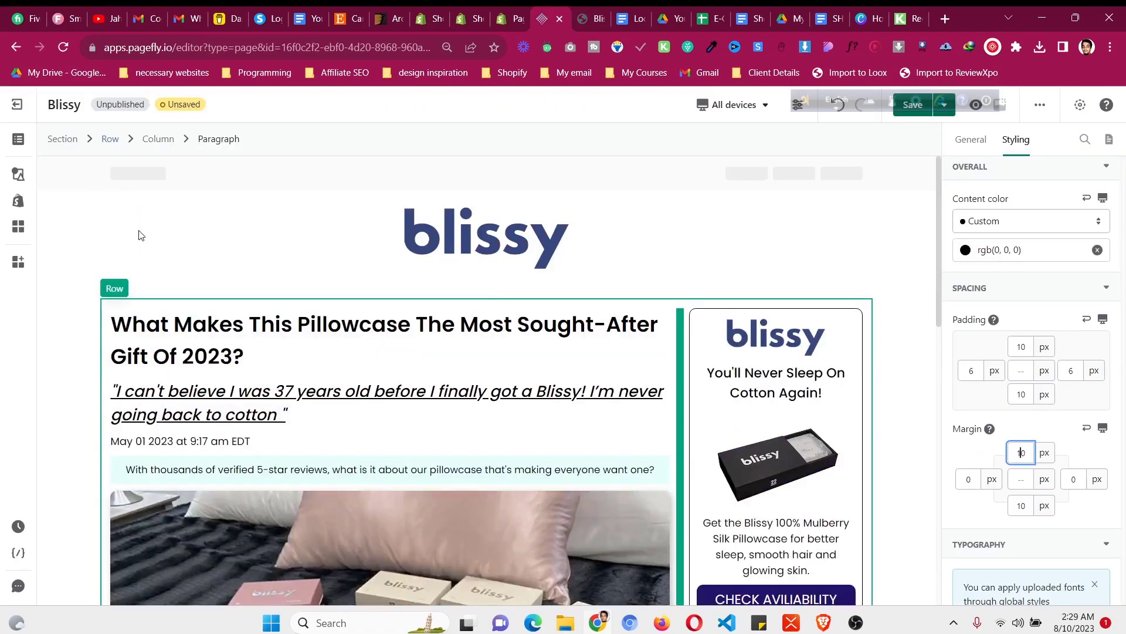
Switch the editor to the Mobile device view and show the start of the page
{"action": "left_click", "coordinate": [726, 114]}
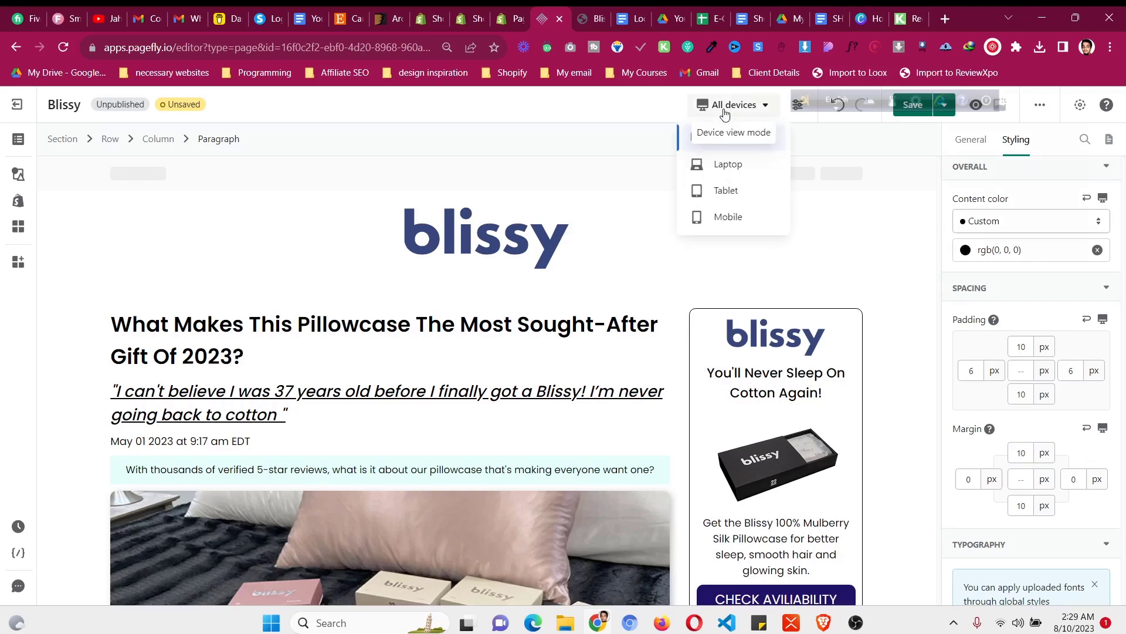
{"action": "left_click", "coordinate": [726, 115]}
{"action": "left_click", "coordinate": [725, 113]}
{"action": "left_click", "coordinate": [728, 217]}
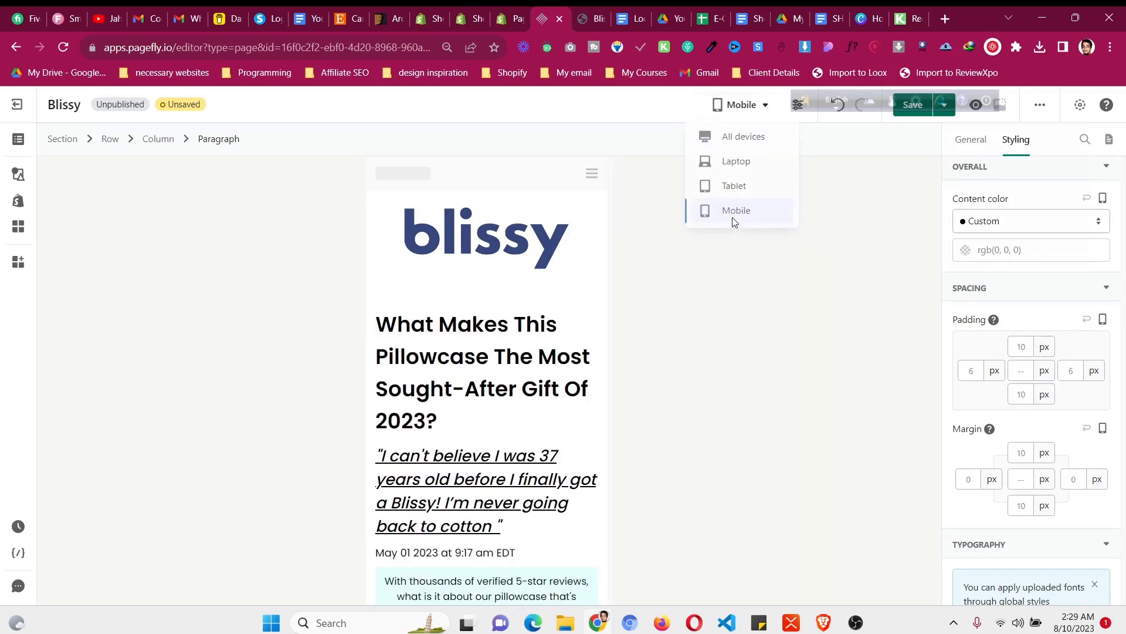
{"action": "scroll", "coordinate": [494, 282], "scroll_direction": "up", "scroll_amount": 5}
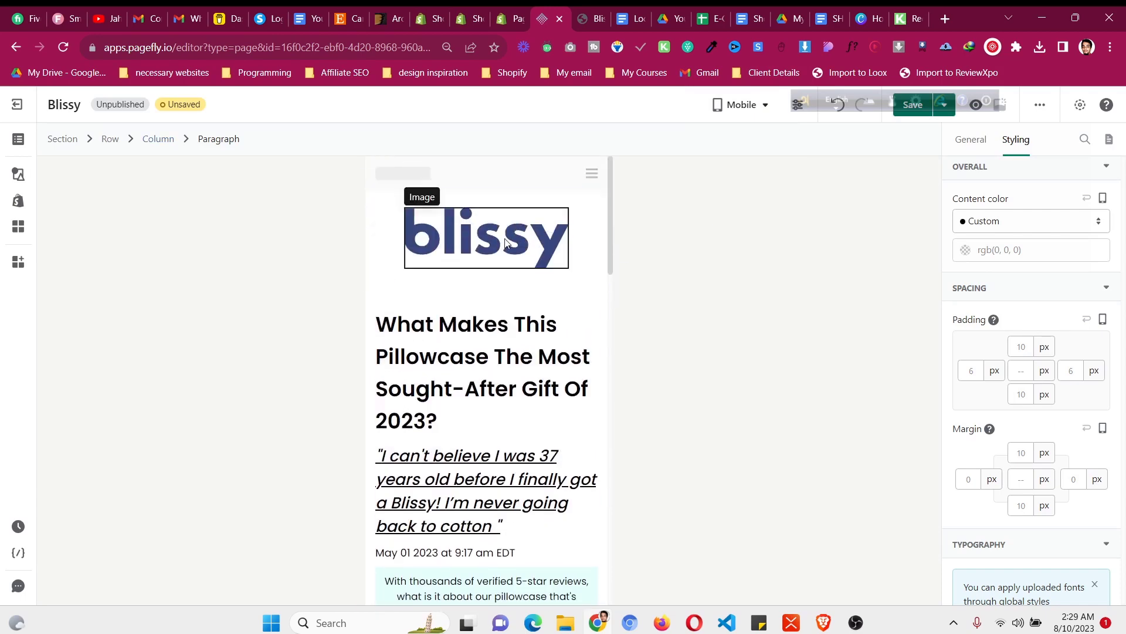
Disable full width for the header logo in the mobile view and set its image width to 200 px
{"action": "left_click", "coordinate": [971, 140]}
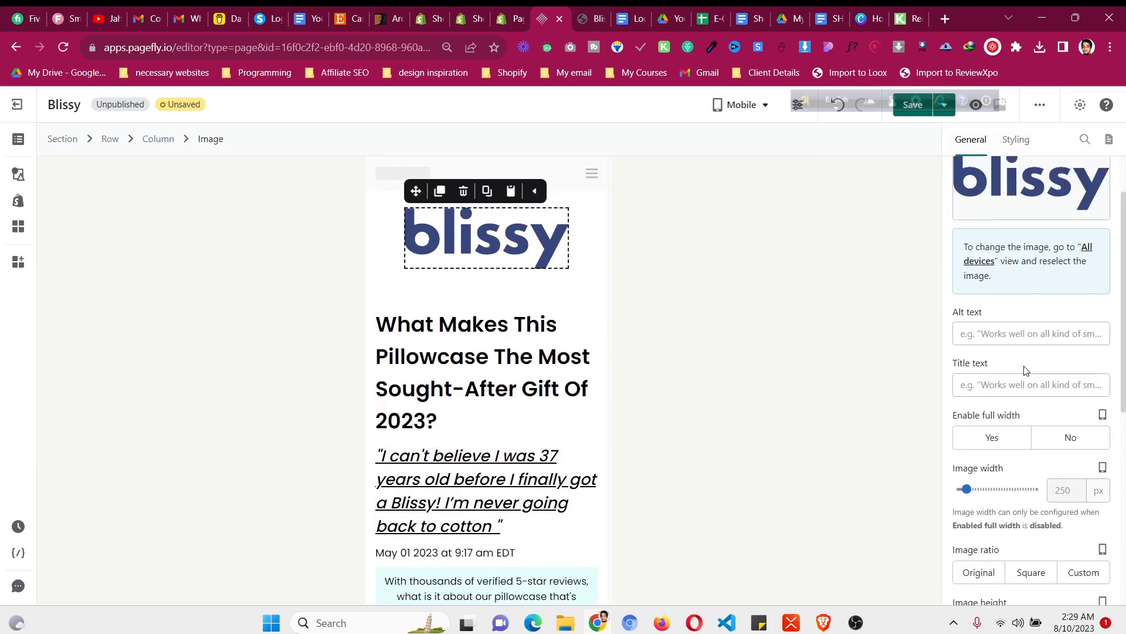
{"action": "scroll", "coordinate": [1061, 401], "scroll_direction": "down", "scroll_amount": 1}
{"action": "type", "text": "200"}
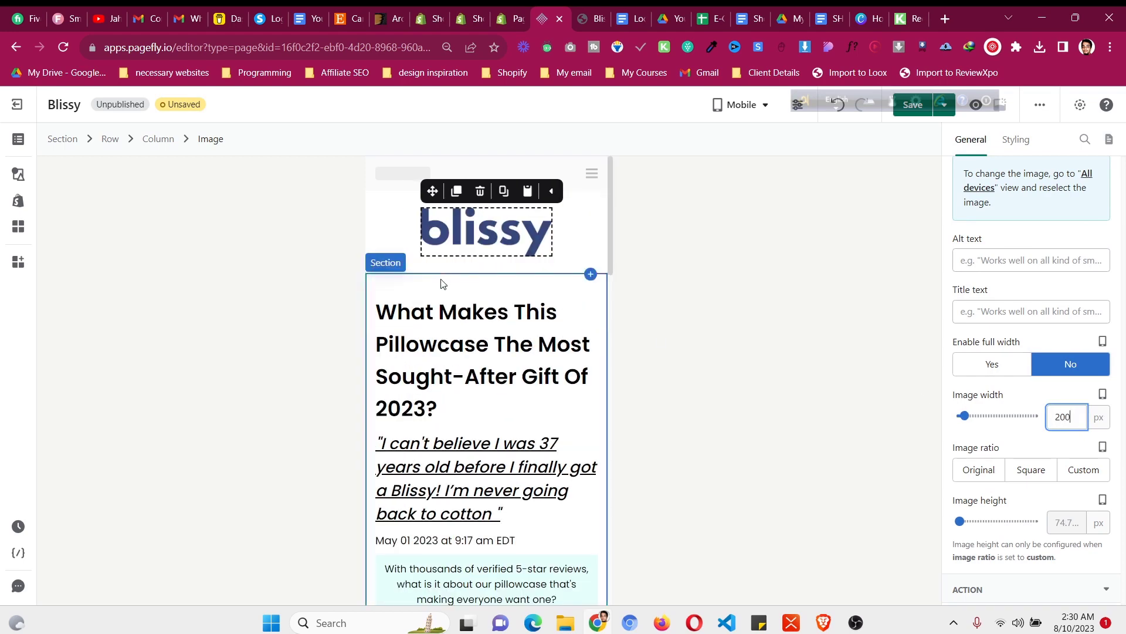
Set the top padding of the article section below the logo to 0 px for mobile
{"action": "left_click", "coordinate": [1023, 147]}
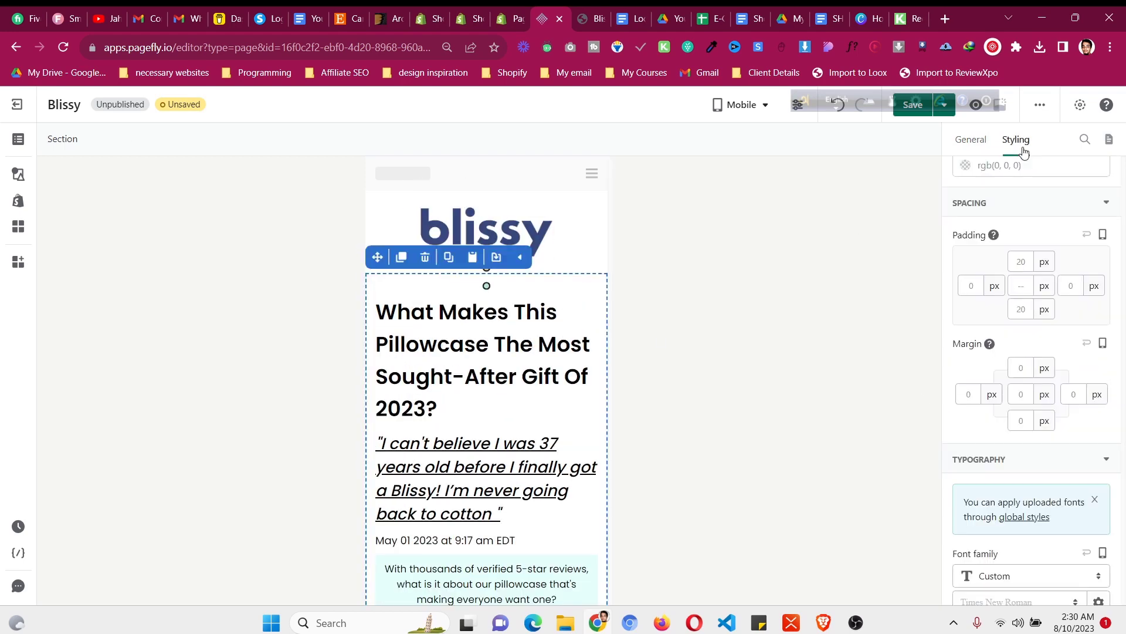
{"action": "left_click", "coordinate": [1021, 266]}
{"action": "type", "text": "0"}
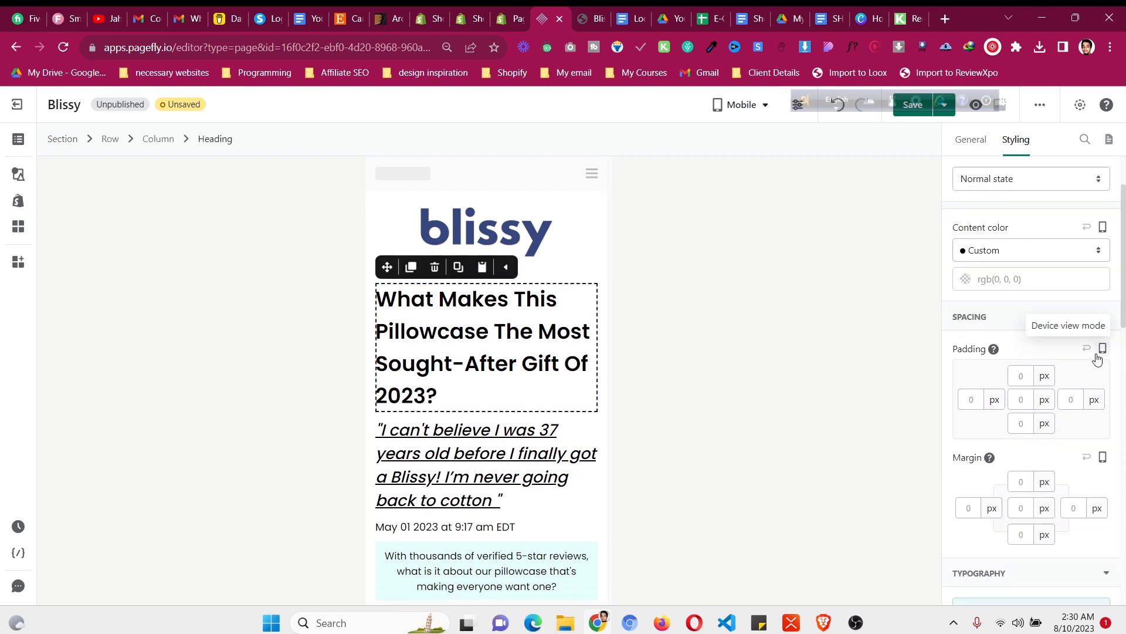
Set the main article heading's font size to 25 px for mobile
{"action": "scroll", "coordinate": [1096, 359], "scroll_direction": "down", "scroll_amount": 4}
{"action": "scroll", "coordinate": [1096, 359], "scroll_direction": "down", "scroll_amount": 1}
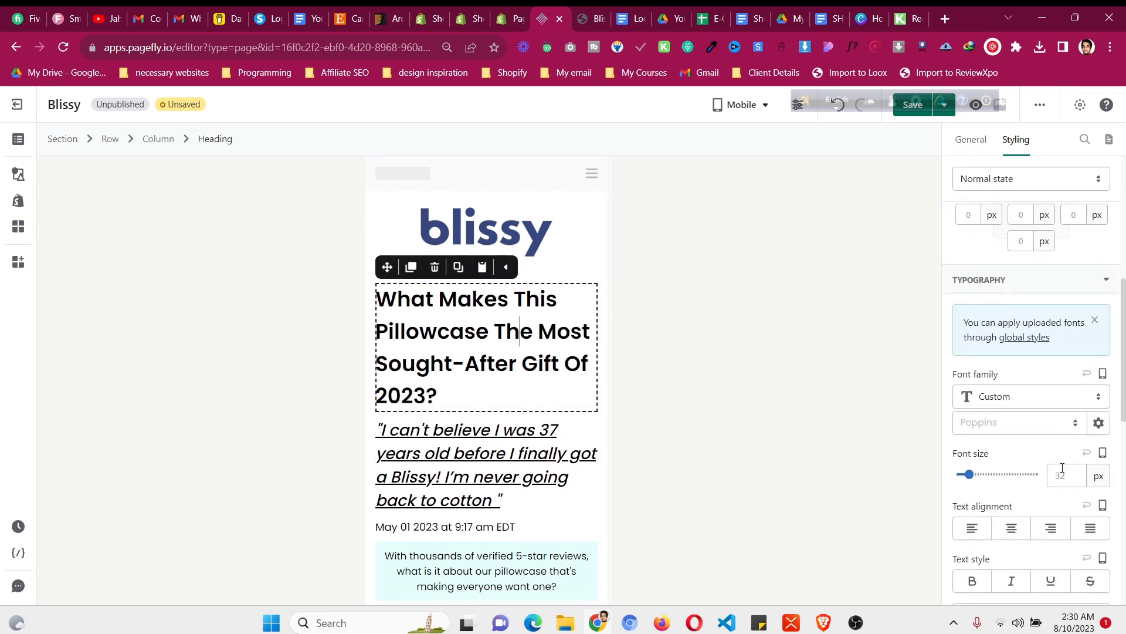
{"action": "double_click", "coordinate": [1063, 475]}
{"action": "type", "text": "25"}
Set the underlined italic quote paragraph's font size to 20 px for mobile
{"action": "left_click", "coordinate": [468, 435]}
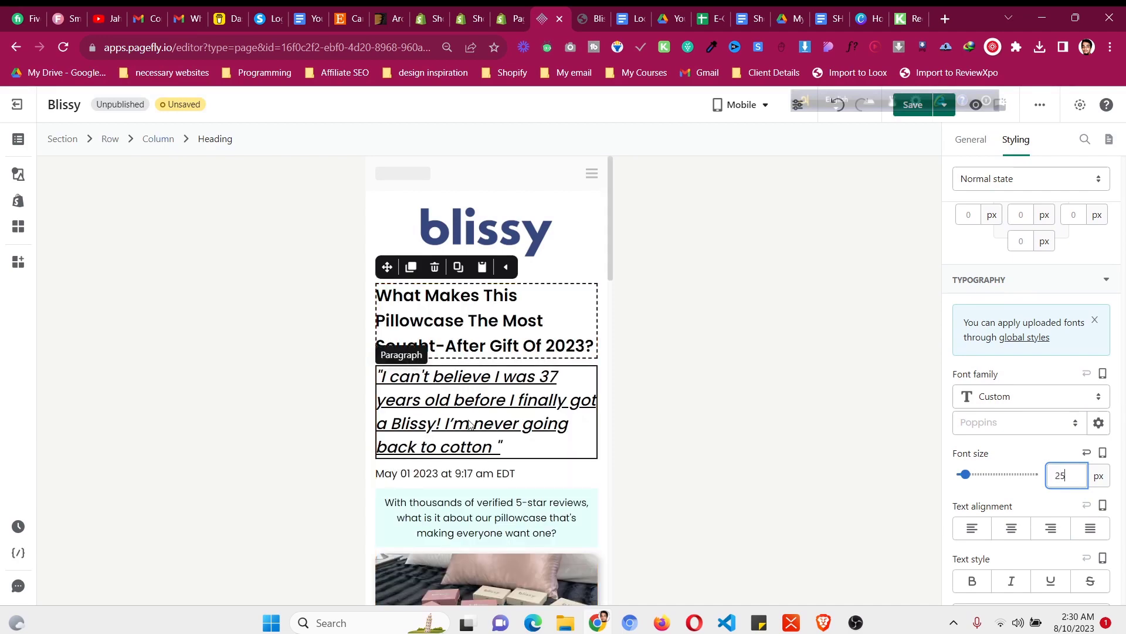
{"action": "double_click", "coordinate": [1061, 434]}
{"action": "type", "text": "20"}
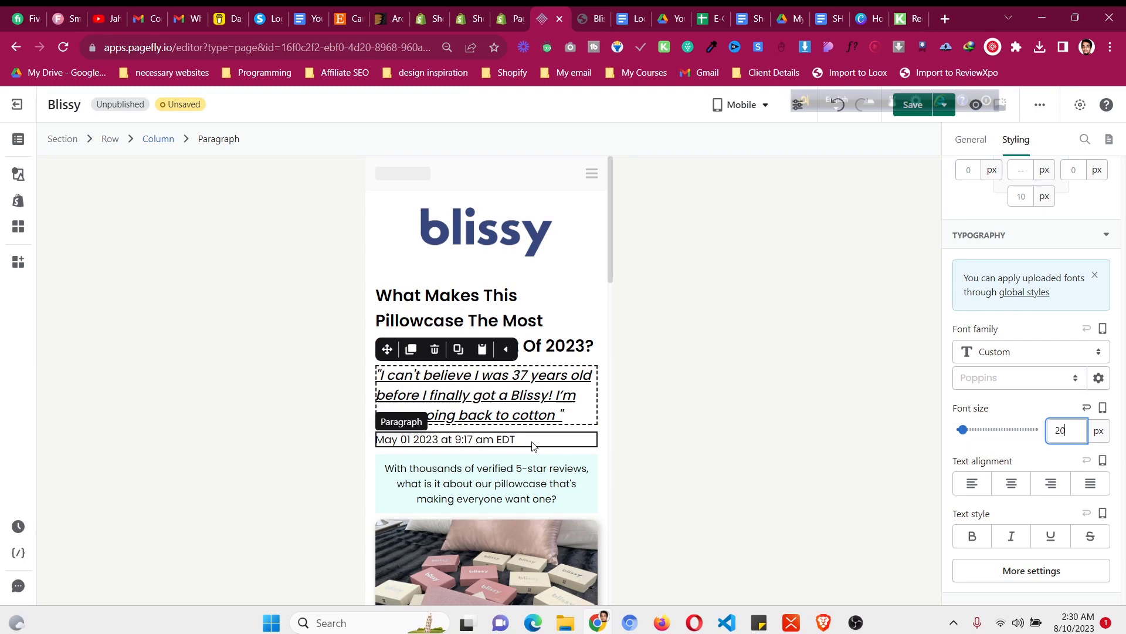
Set the font size of the second heading, between the body paragraphs, to 25 px for mobile
{"action": "scroll", "coordinate": [540, 470], "scroll_direction": "down", "scroll_amount": 7}
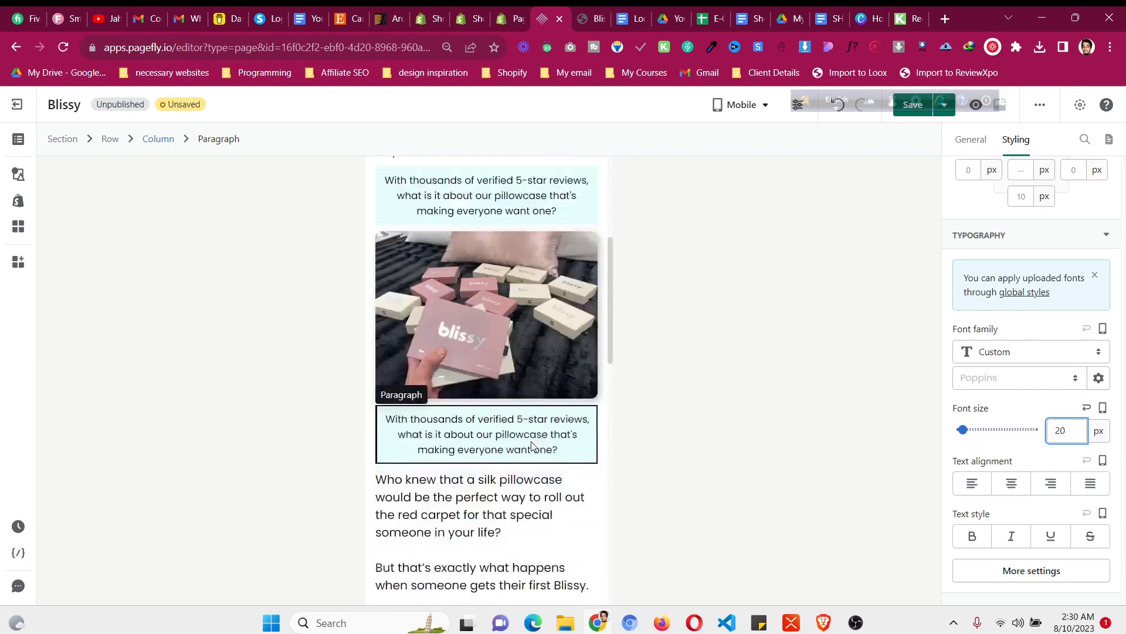
{"action": "left_click", "coordinate": [532, 447]}
{"action": "scroll", "coordinate": [531, 447], "scroll_direction": "down", "scroll_amount": 2}
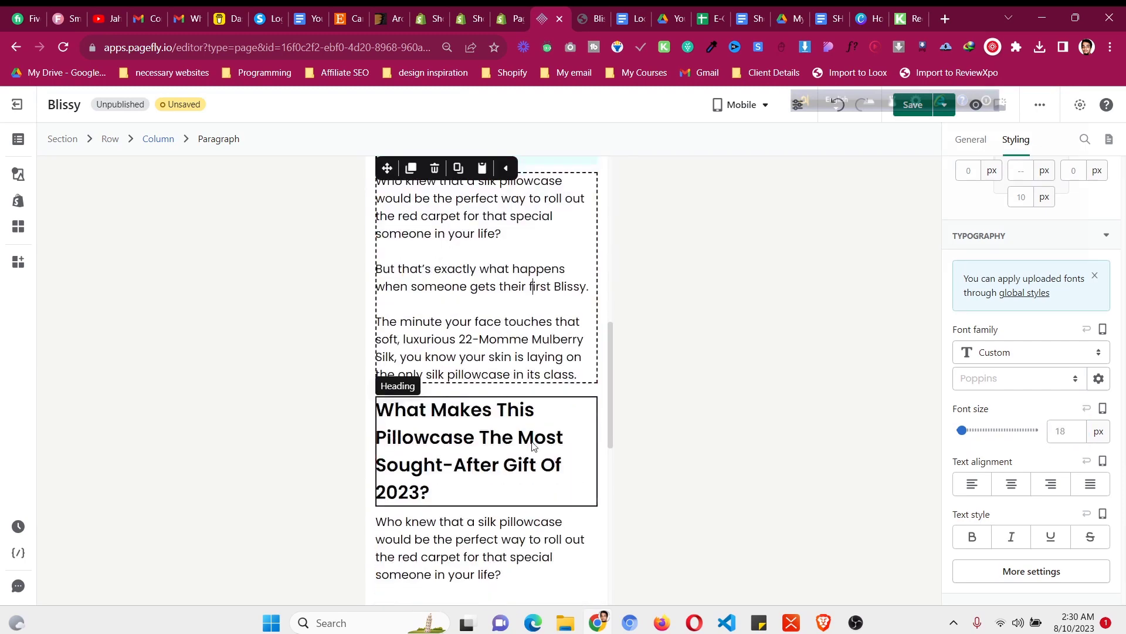
{"action": "left_click", "coordinate": [1065, 478]}
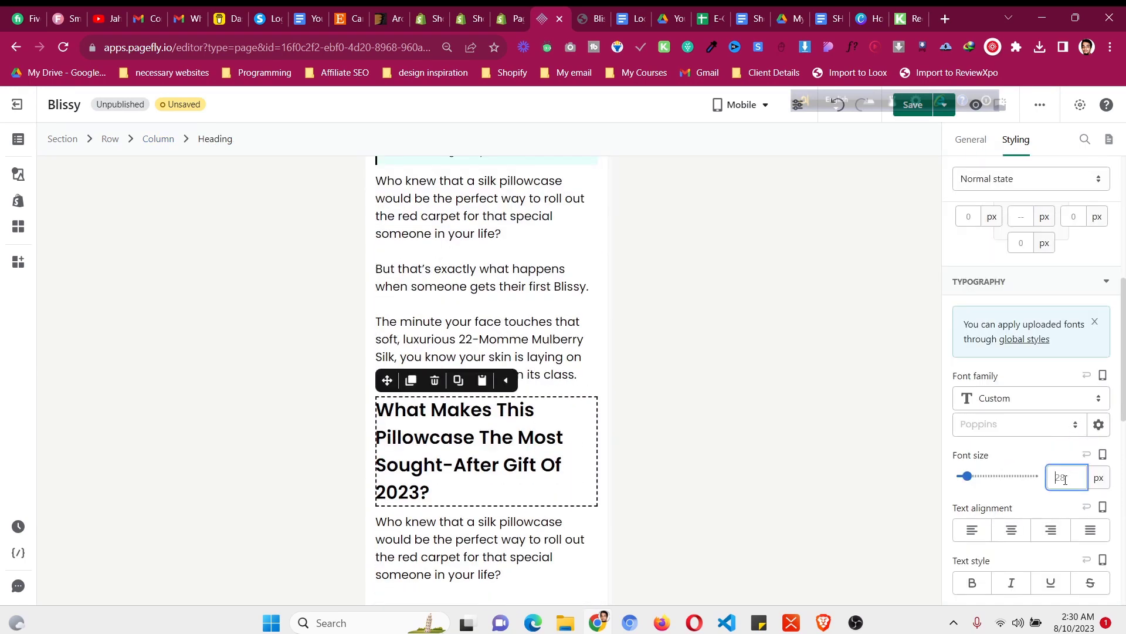
{"action": "type", "text": "25"}
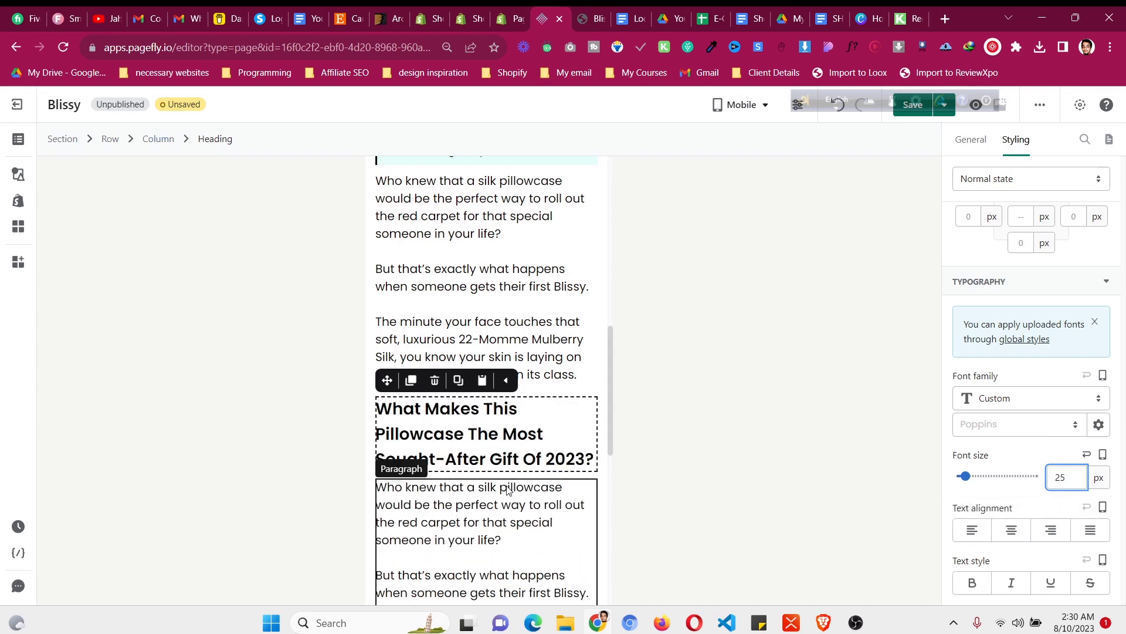
Review the product card in the mobile layout and switch the editor back to the All devices view
{"action": "scroll", "coordinate": [507, 490], "scroll_direction": "down", "scroll_amount": 4}
{"action": "scroll", "coordinate": [508, 490], "scroll_direction": "down", "scroll_amount": 3}
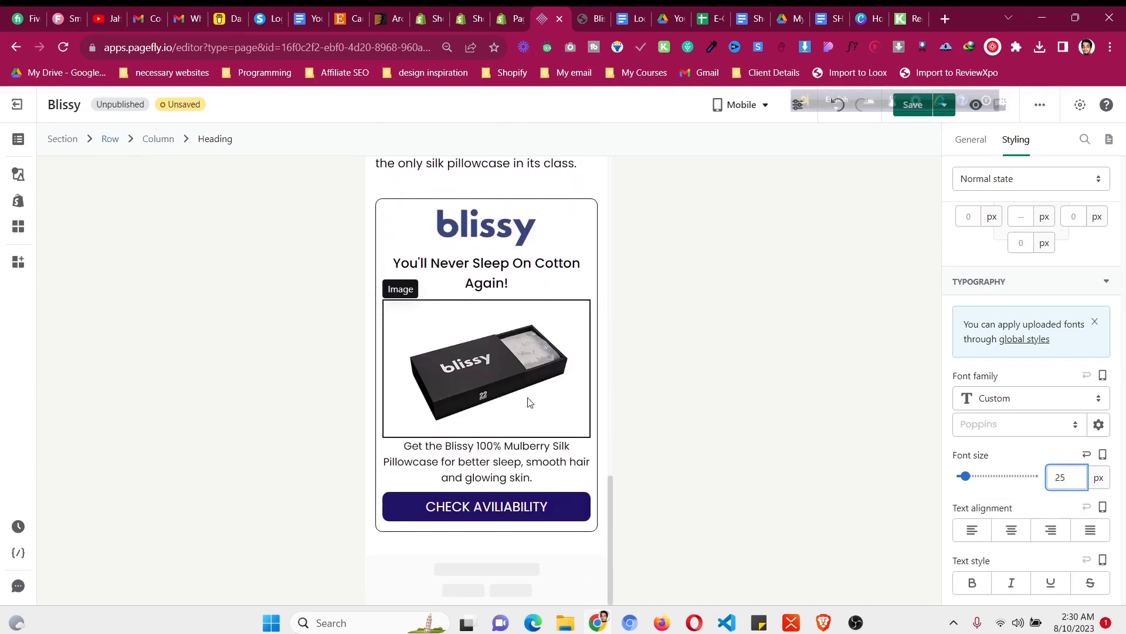
{"action": "scroll", "coordinate": [557, 505], "scroll_direction": "up", "scroll_amount": 2}
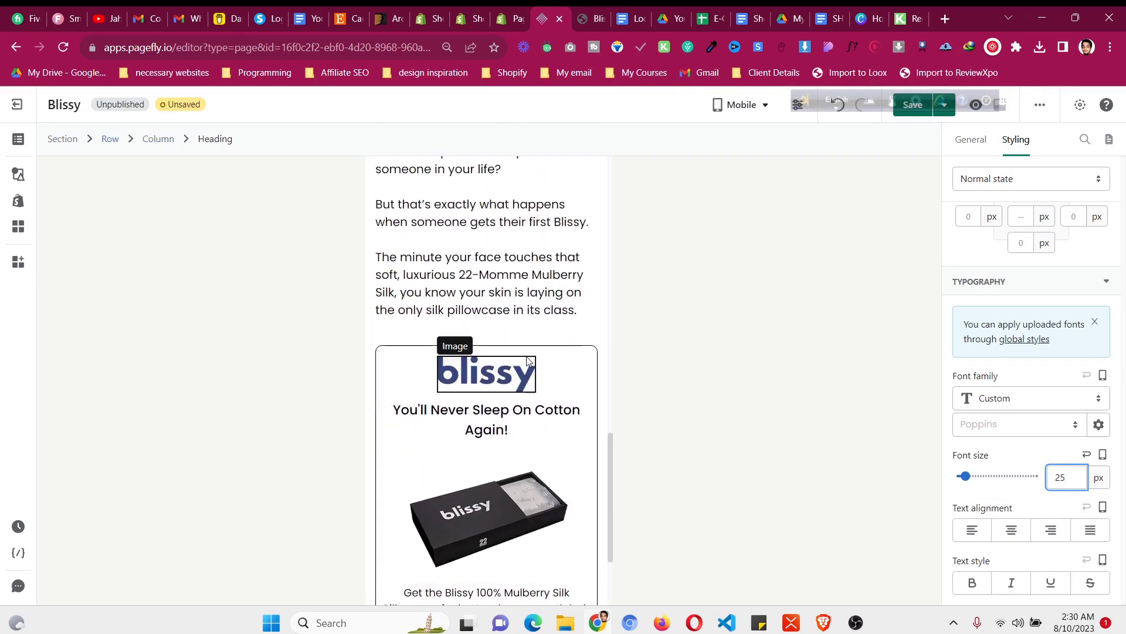
{"action": "scroll", "coordinate": [532, 355], "scroll_direction": "up", "scroll_amount": 2}
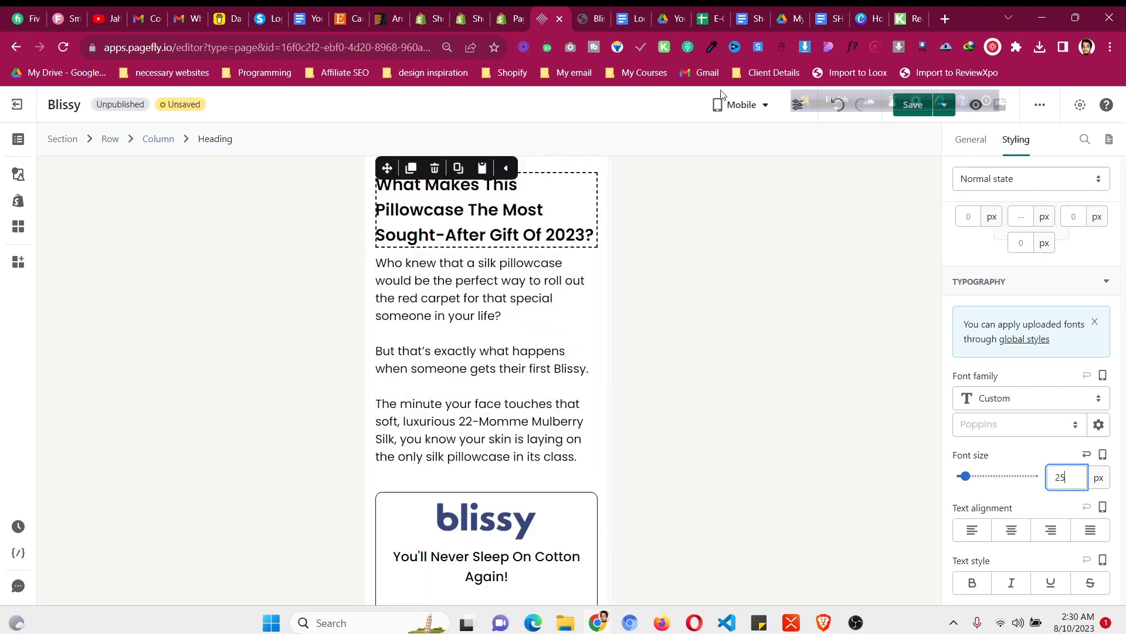
{"action": "left_click", "coordinate": [752, 107]}
{"action": "left_click", "coordinate": [753, 140]}
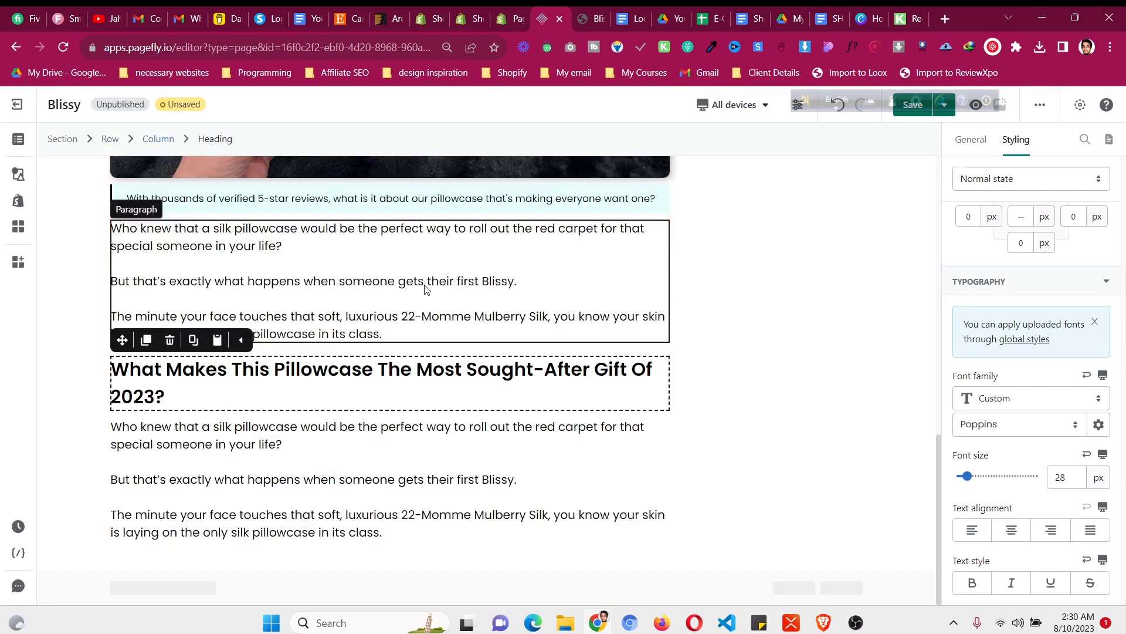
Duplicate the second heading, move the copy below the last body paragraph, and center its text
{"action": "key", "text": "ctrl+Tab"}
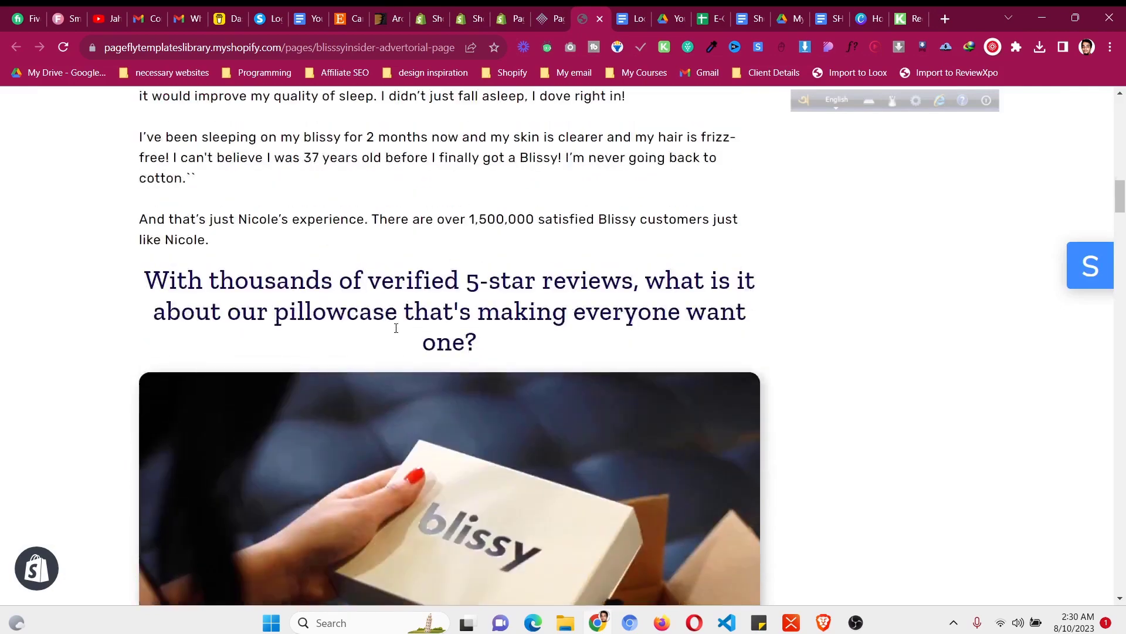
{"action": "left_click", "coordinate": [552, 13]}
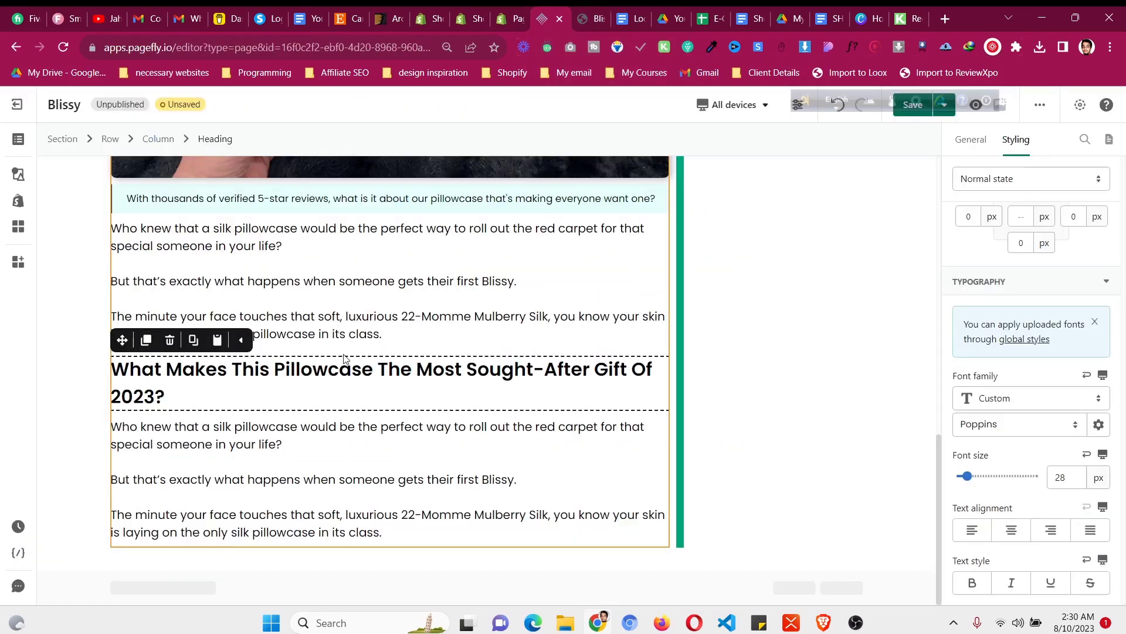
{"action": "left_click", "coordinate": [146, 343]}
{"action": "left_click_drag", "start_coordinate": [122, 339], "coordinate": [382, 534]}
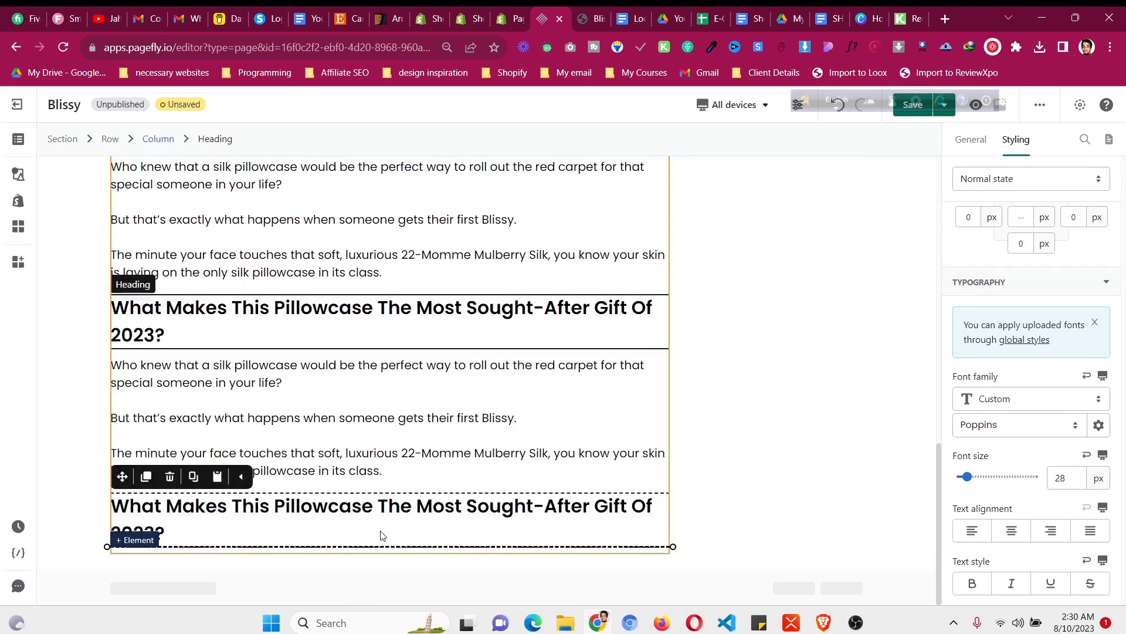
{"action": "left_click", "coordinate": [1011, 531]}
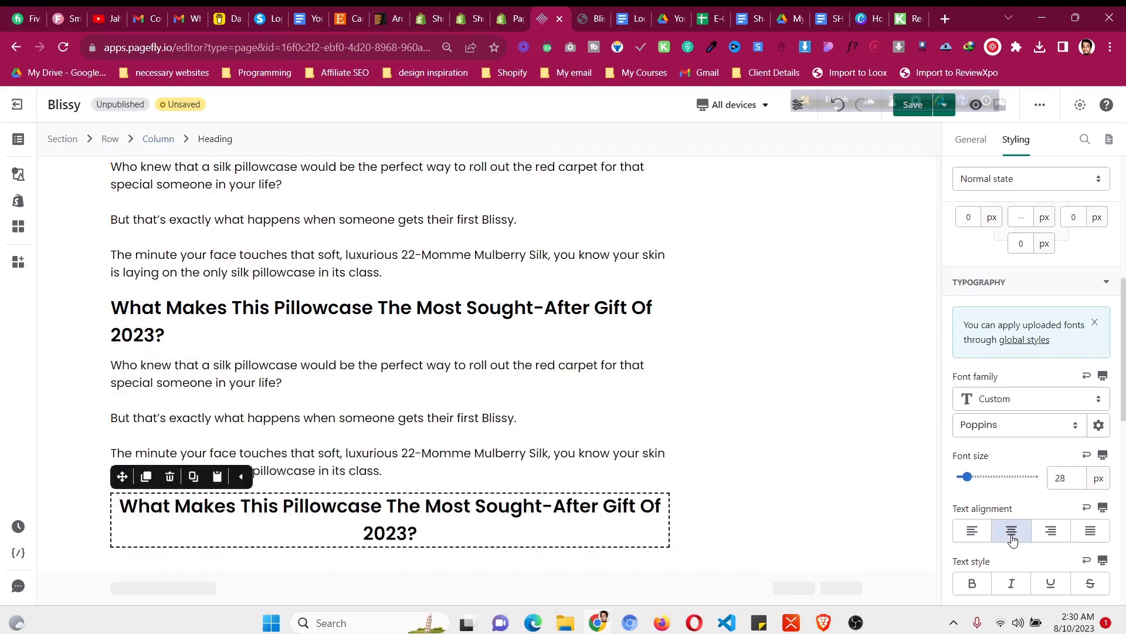
Replace the centered heading's text with the reference page's "With thousands of verified 5-star reviews, what is it about our pillowcase that's making everyone want one?"
{"action": "left_click", "coordinate": [589, 11]}
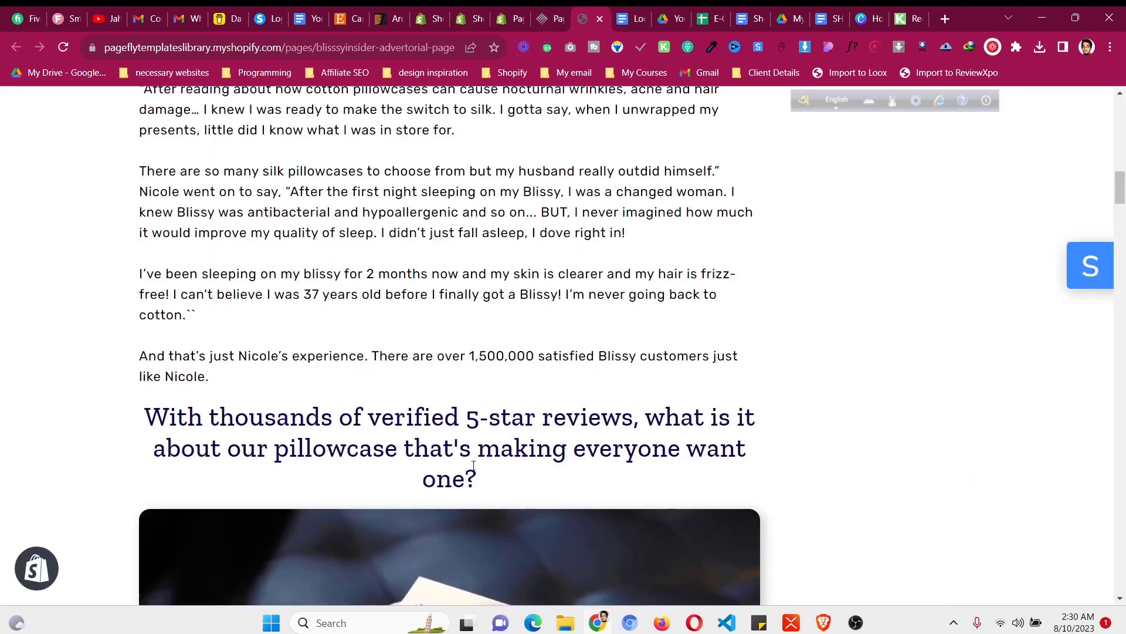
{"action": "triple_click", "coordinate": [473, 448]}
{"action": "right_click", "coordinate": [474, 453]}
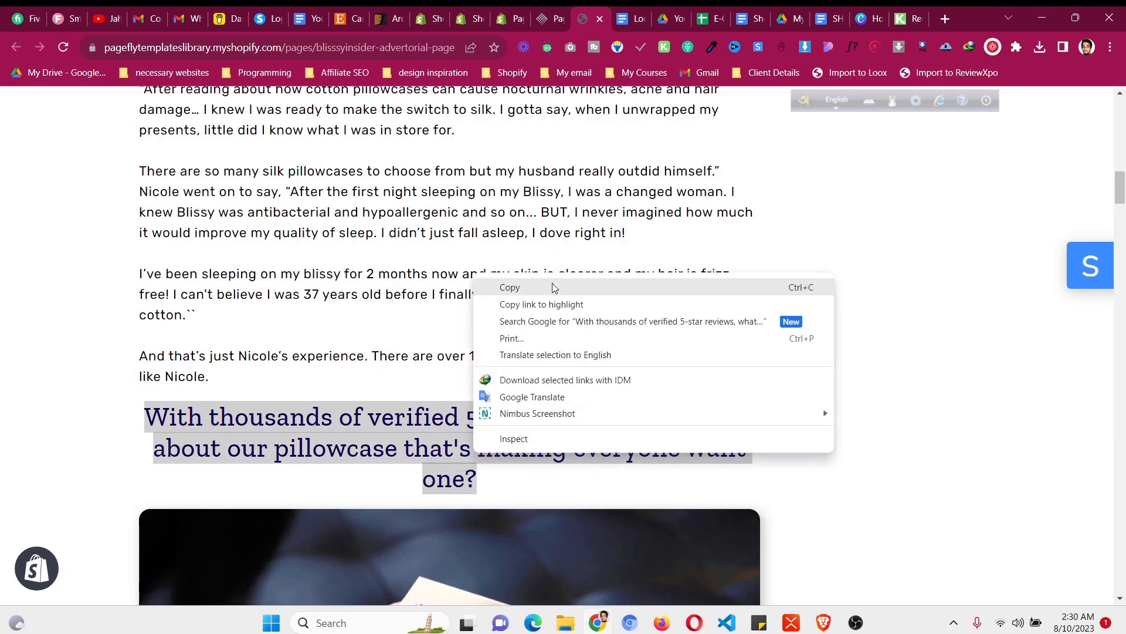
{"action": "left_click", "coordinate": [510, 287]}
{"action": "left_click", "coordinate": [560, 15]}
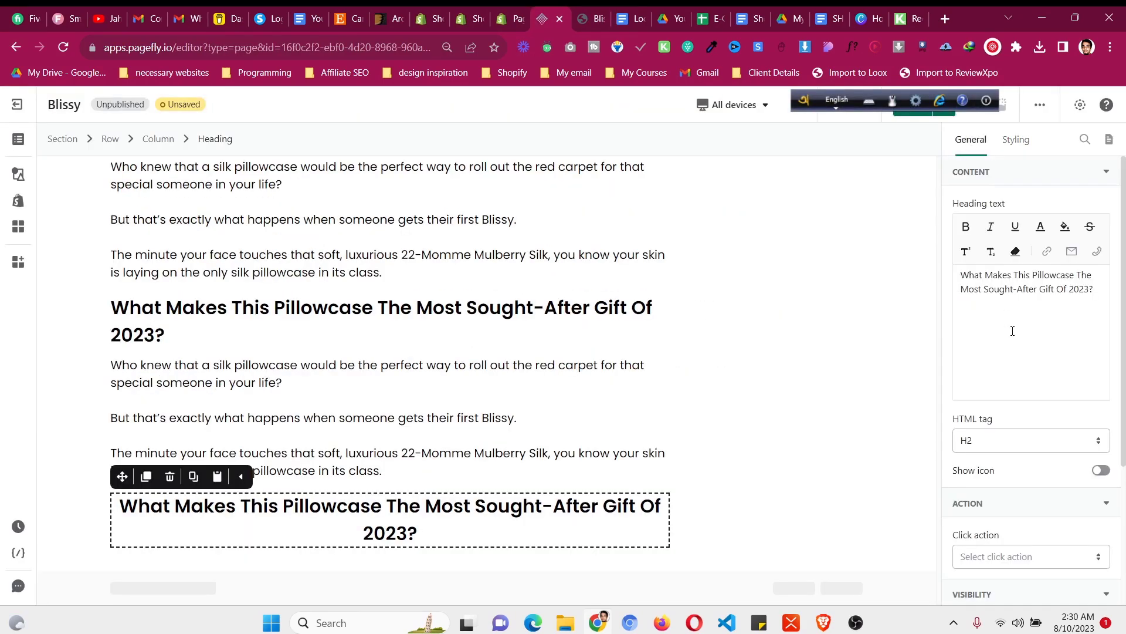
{"action": "left_click", "coordinate": [1014, 332]}
{"action": "key", "text": "ctrl+a"}
{"action": "key", "text": "ctrl+v"}
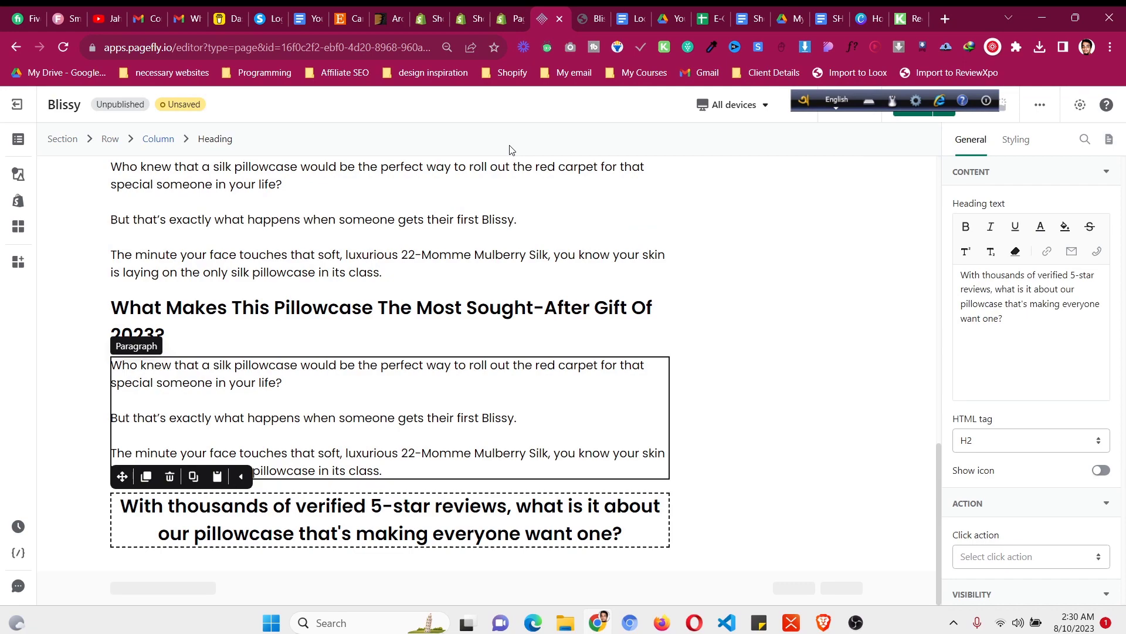
Duplicate the large Blissy boxes image and move the copy directly below the centered heading
{"action": "left_click", "coordinate": [584, 11]}
{"action": "scroll", "coordinate": [512, 358], "scroll_direction": "down", "scroll_amount": 5}
{"action": "left_click", "coordinate": [542, 15]}
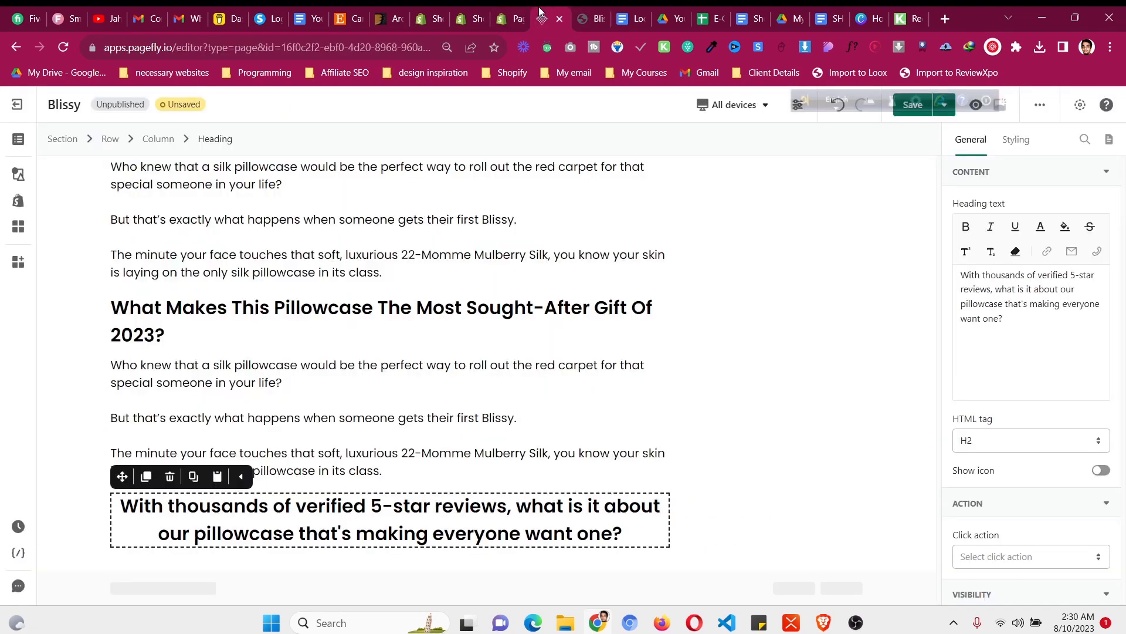
{"action": "scroll", "coordinate": [351, 333], "scroll_direction": "up", "scroll_amount": 10}
{"action": "left_click", "coordinate": [350, 333]}
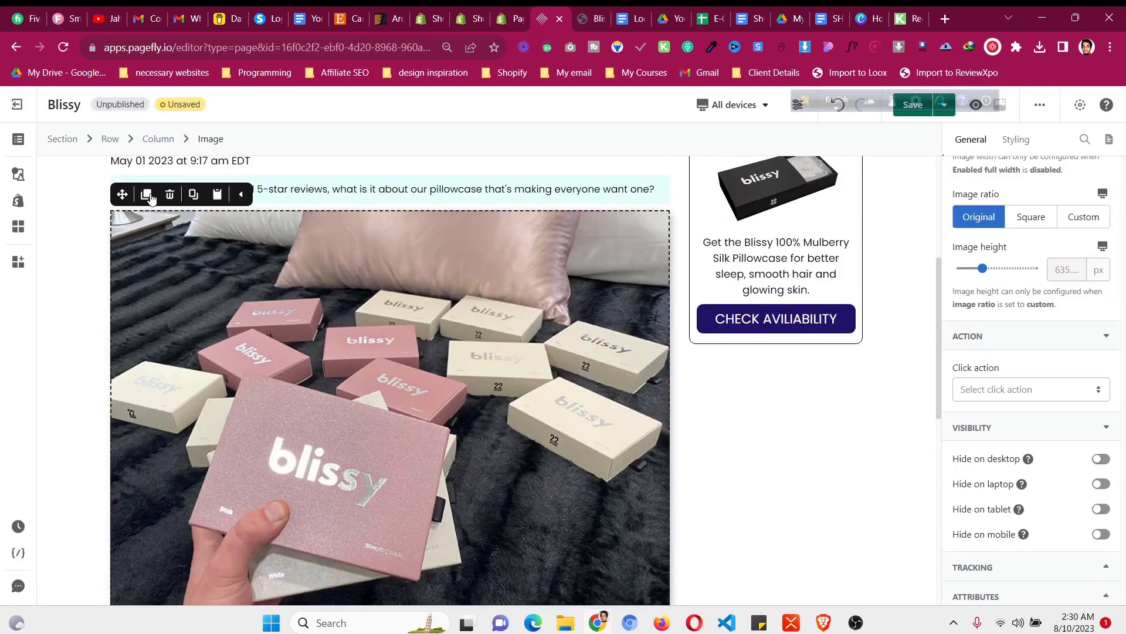
{"action": "left_click_drag", "start_coordinate": [121, 195], "coordinate": [376, 541]}
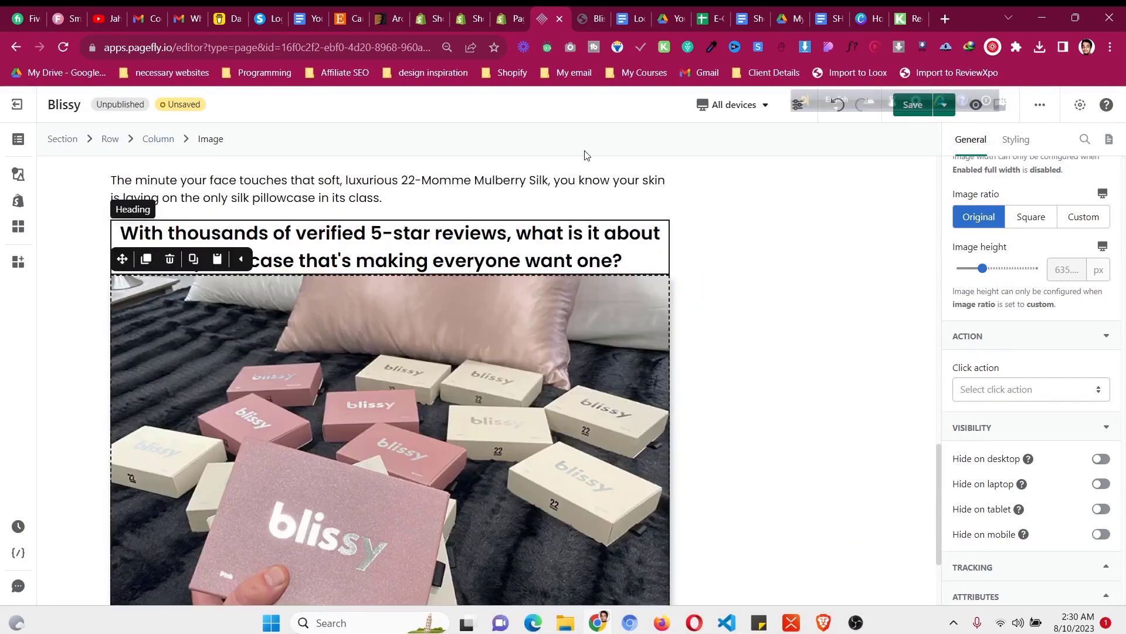
Check the image spacing on the reference page and set the copied image's top margin to 15 px
{"action": "key", "text": "ctrl+Tab"}
{"action": "scroll", "coordinate": [487, 247], "scroll_direction": "up", "scroll_amount": 1}
{"action": "key", "text": "ctrl+shift+Tab"}
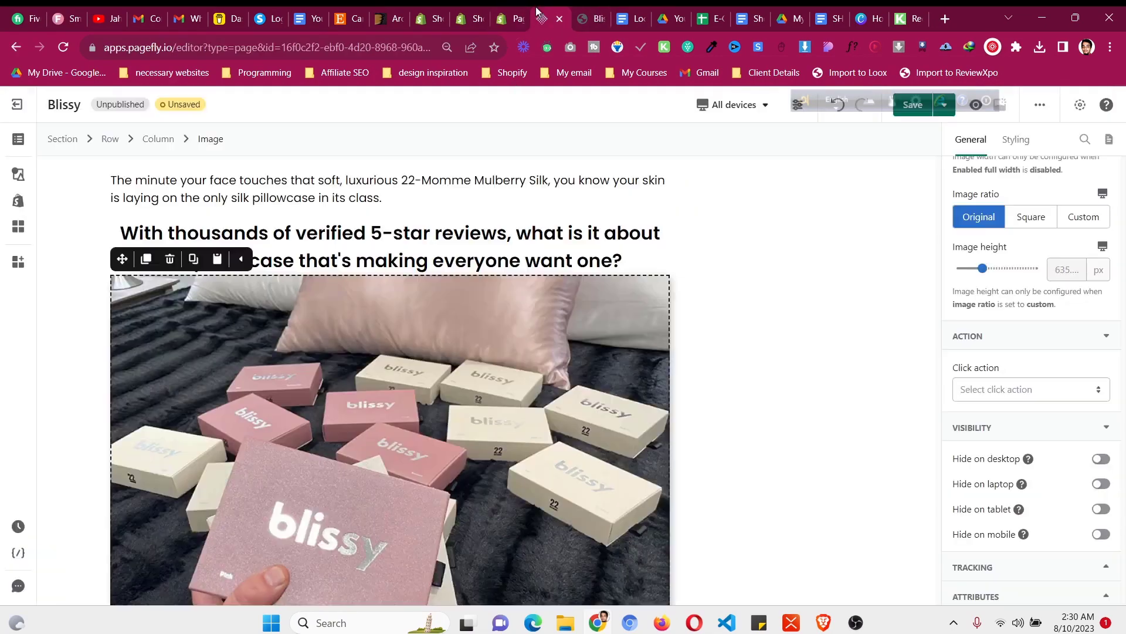
{"action": "scroll", "coordinate": [1104, 292], "scroll_direction": "up", "scroll_amount": 4}
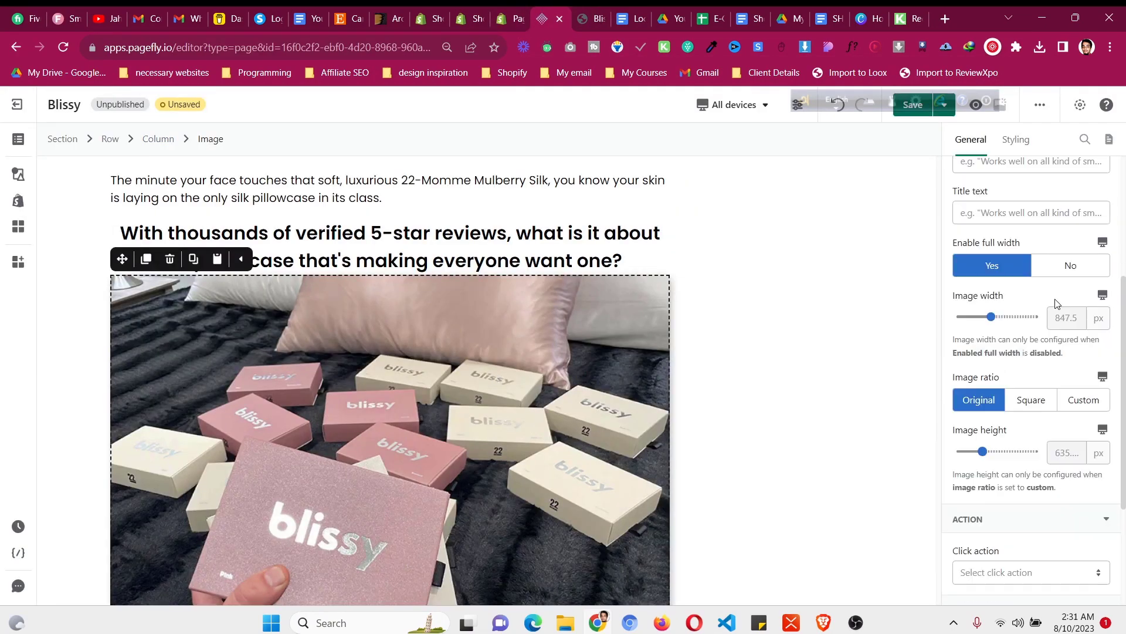
{"action": "left_click", "coordinate": [1015, 141]}
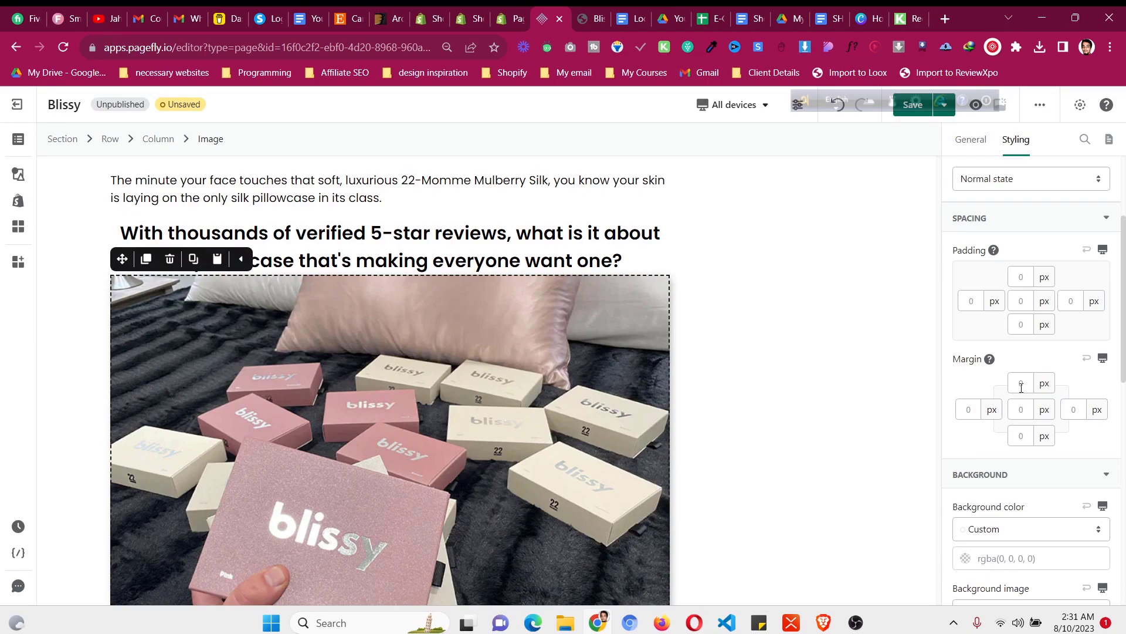
{"action": "left_click", "coordinate": [1021, 388]}
{"action": "key", "text": "Up"}
{"action": "key", "text": "Up"}
{"action": "key", "text": "Up"}
{"action": "key", "text": "Up"}
{"action": "key", "text": "Up"}
{"action": "key", "text": "Up"}
{"action": "key", "text": "Up"}
{"action": "key", "text": "Up"}
{"action": "key", "text": "Up"}
{"action": "key", "text": "Up"}
{"action": "key", "text": "Up"}
{"action": "key", "text": "Up"}
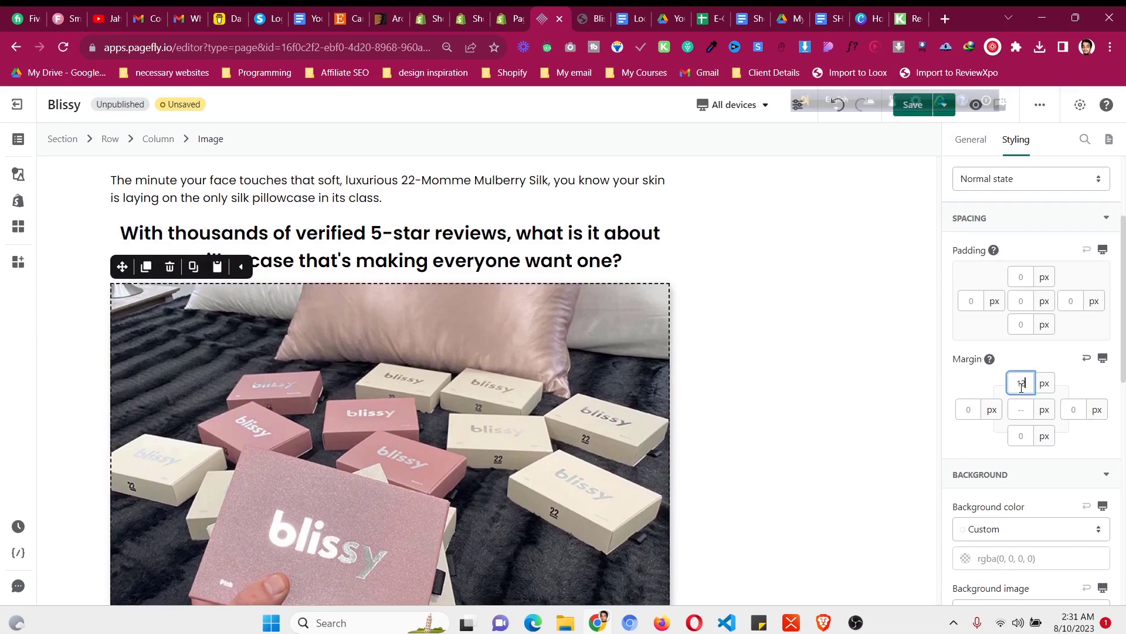
{"action": "key", "text": "Up"}
{"action": "key", "text": "Up"}
{"action": "key", "text": "Up"}
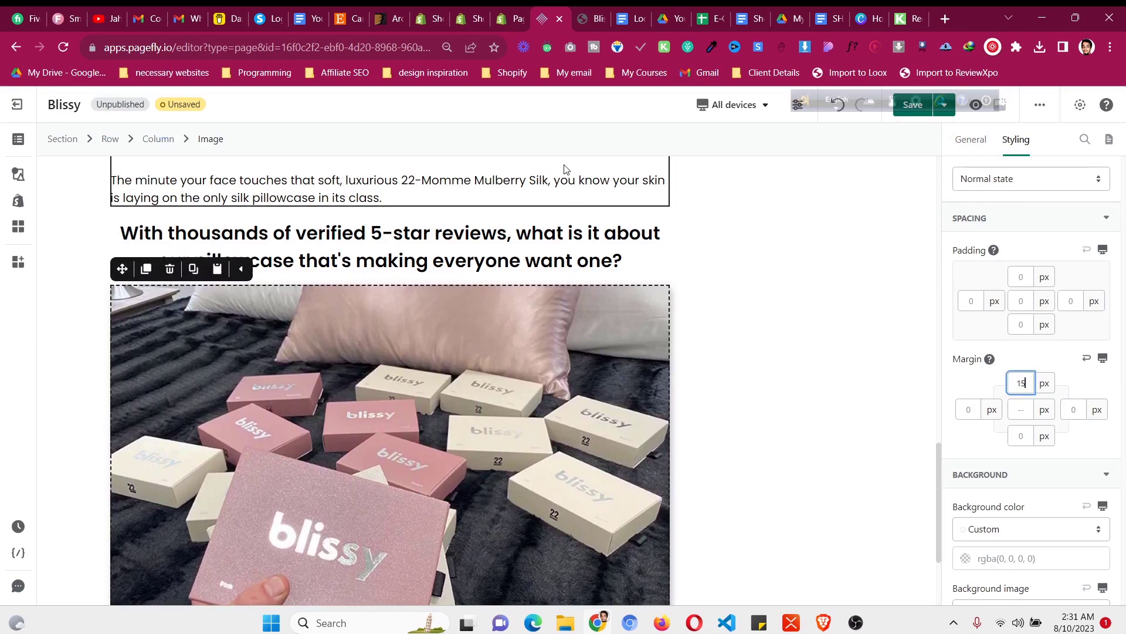
Duplicate the "What Makes This Pillowcase The Most Sought-After Gift Of 2023?" heading and move the copy below the second image
{"action": "left_click", "coordinate": [500, 13]}
{"action": "left_click", "coordinate": [588, 16]}
{"action": "scroll", "coordinate": [485, 326], "scroll_direction": "down", "scroll_amount": 3}
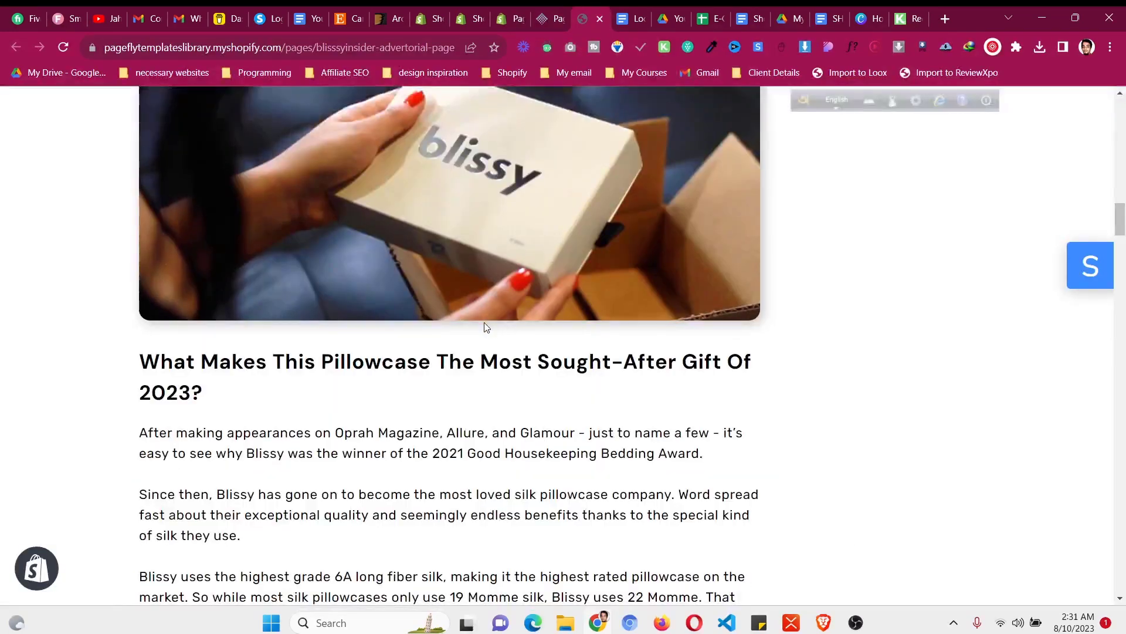
{"action": "left_click", "coordinate": [547, 19]}
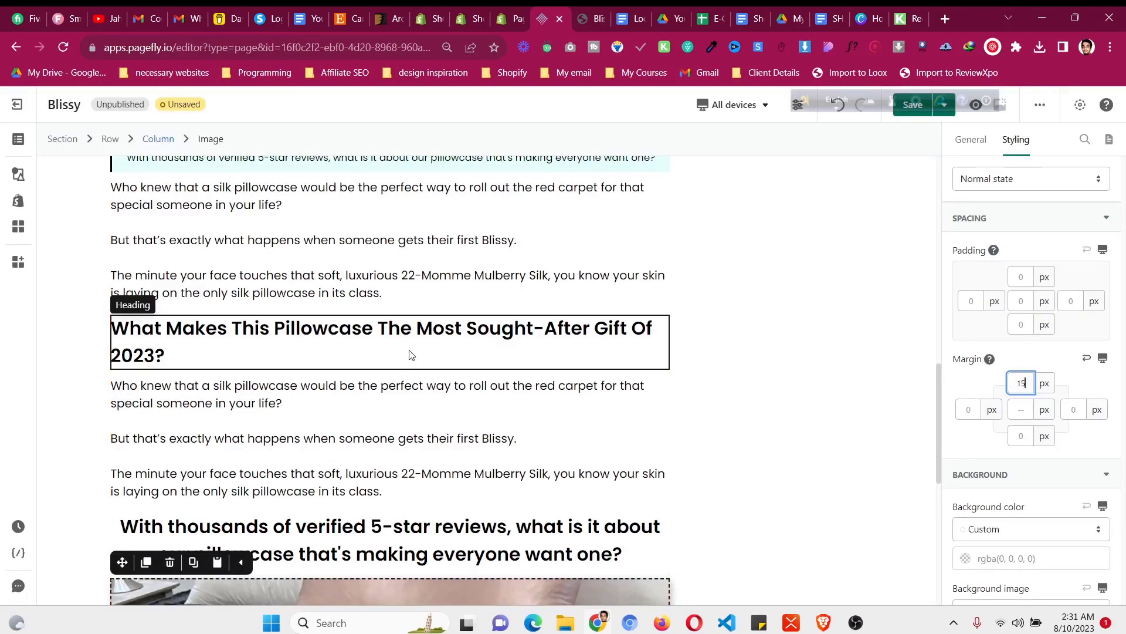
{"action": "left_click", "coordinate": [411, 354]}
{"action": "left_click", "coordinate": [146, 299]}
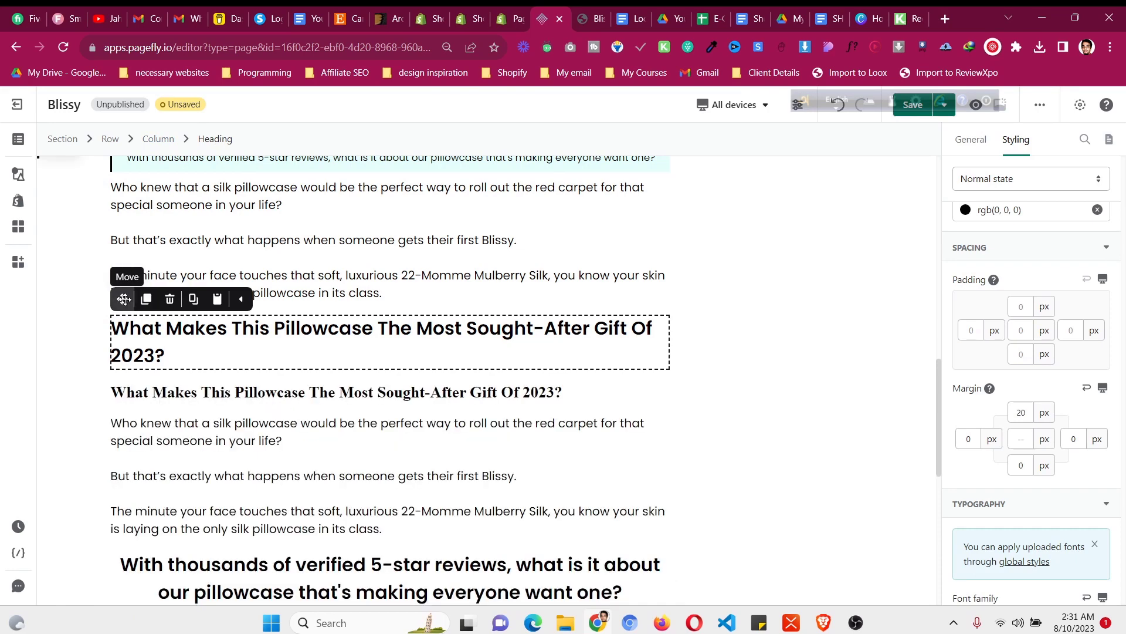
{"action": "left_click_drag", "start_coordinate": [123, 300], "coordinate": [300, 536]}
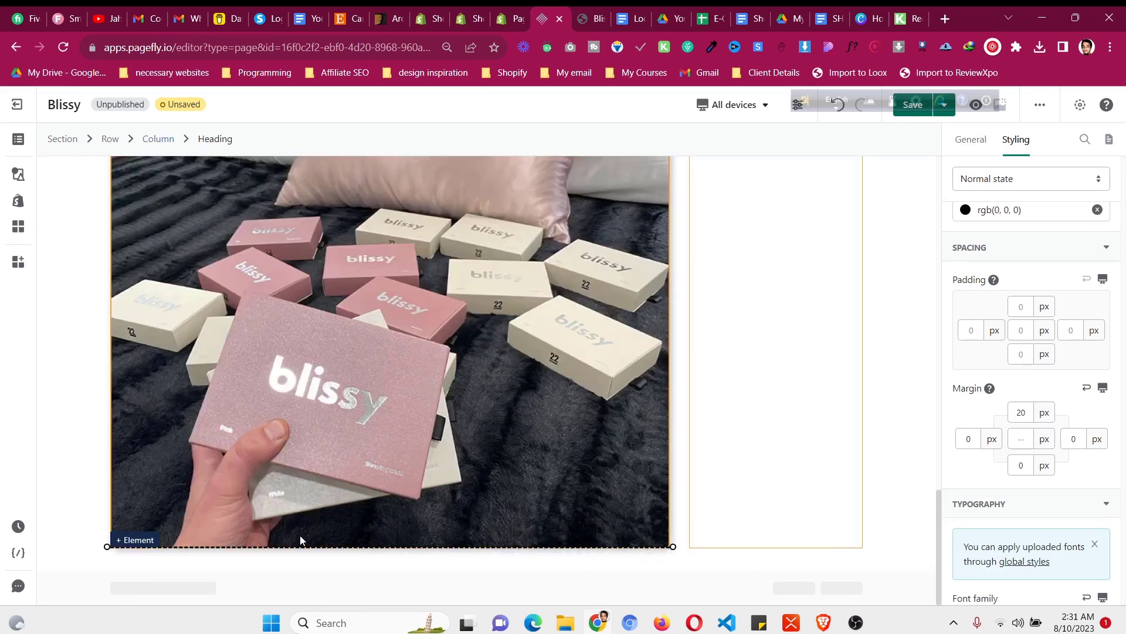
Duplicate the three-part body paragraph and move the copy below the heading that follows the second image
{"action": "left_click", "coordinate": [586, 19]}
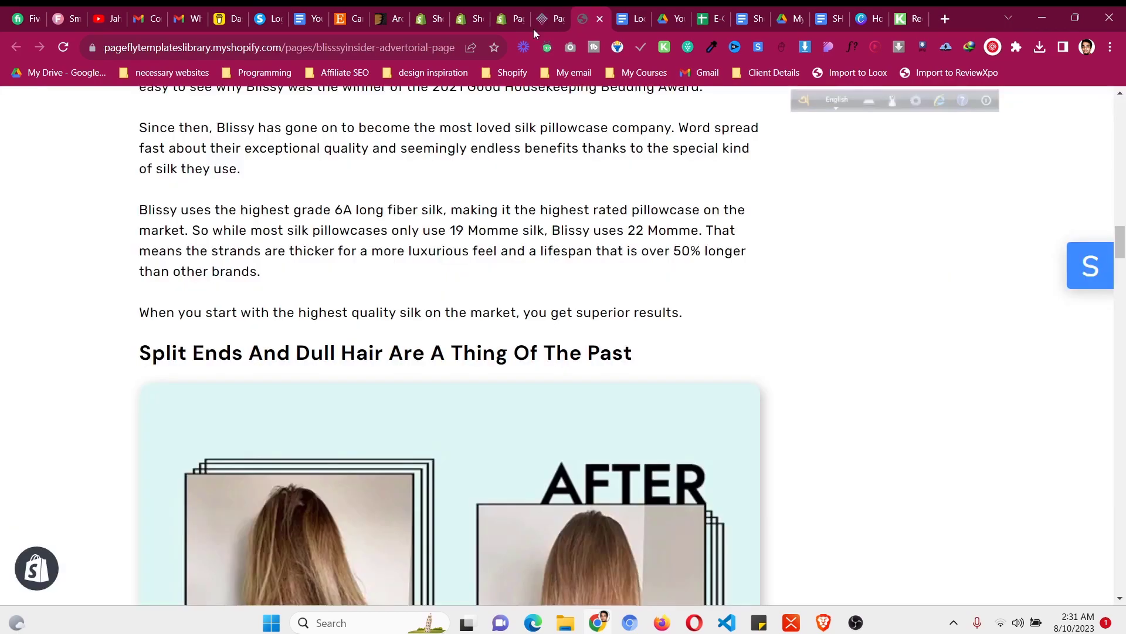
{"action": "left_click", "coordinate": [543, 14]}
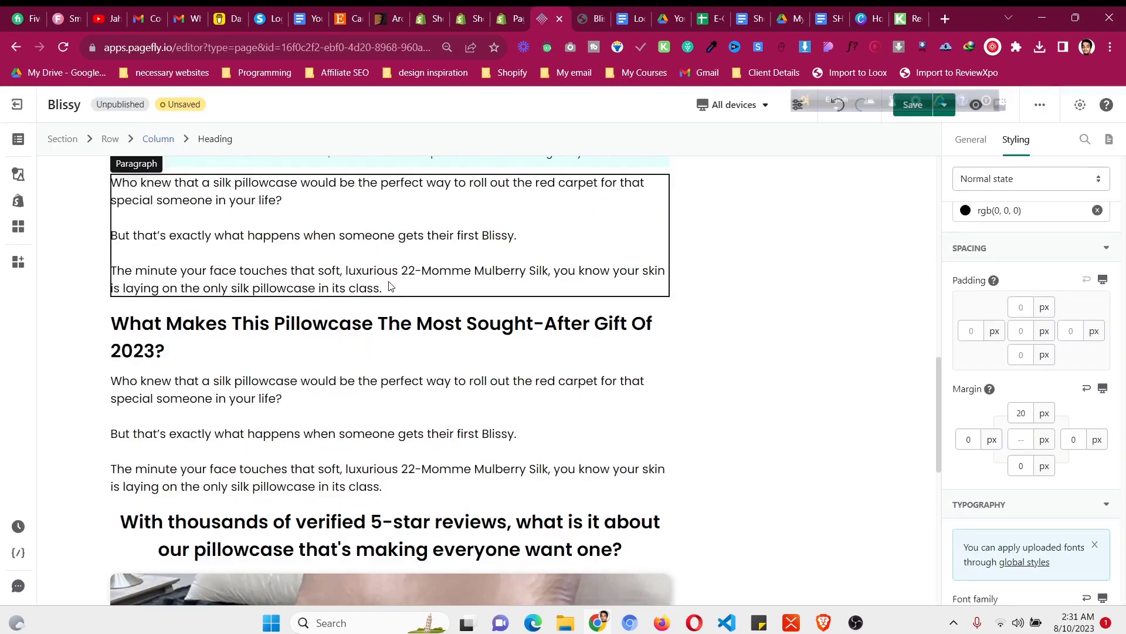
{"action": "left_click_drag", "start_coordinate": [122, 240], "coordinate": [277, 531]}
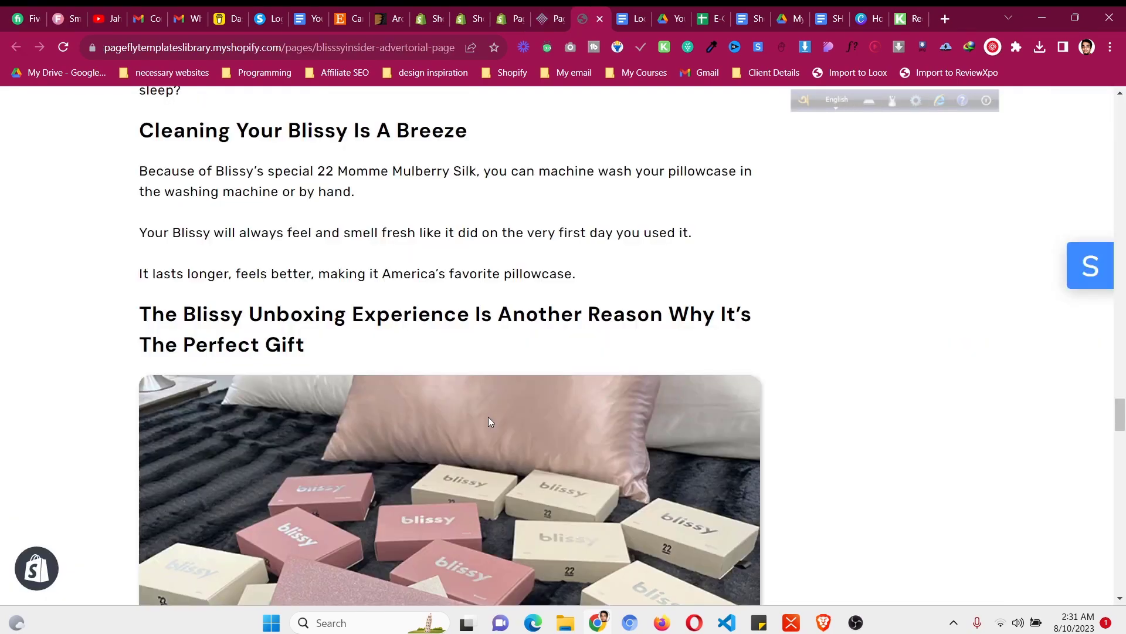
Examine the rest of the reference page, from the customer testimonials to the offer note, availability button, press logos and footer
{"action": "scroll", "coordinate": [488, 417], "scroll_direction": "down", "scroll_amount": 10}
{"action": "scroll", "coordinate": [486, 438], "scroll_direction": "down", "scroll_amount": 5}
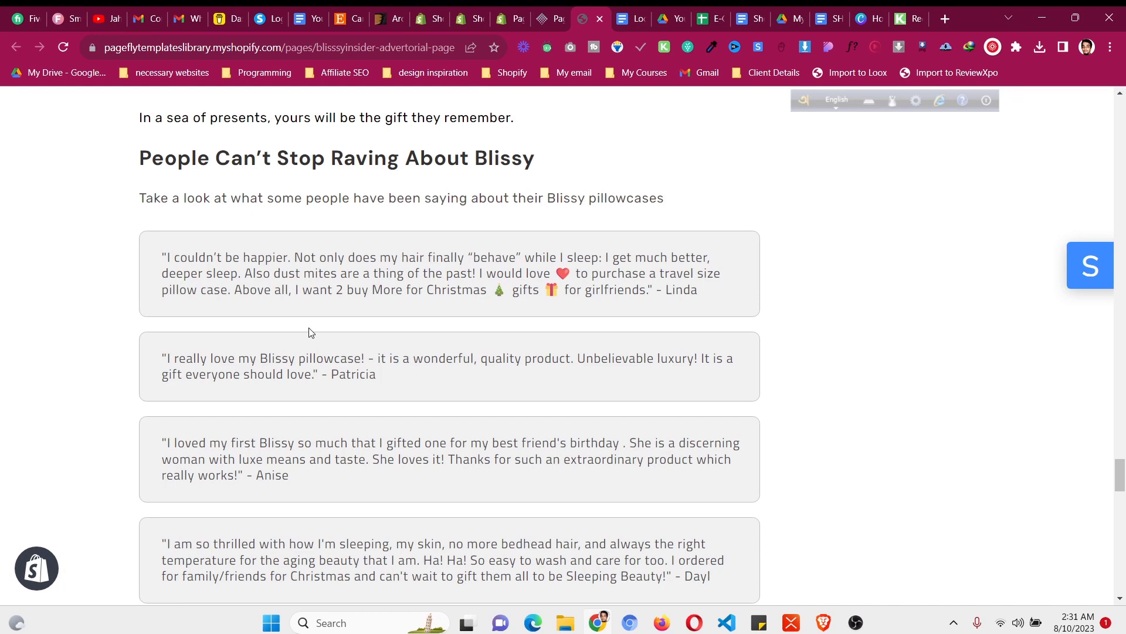
{"action": "triple_click", "coordinate": [698, 294]}
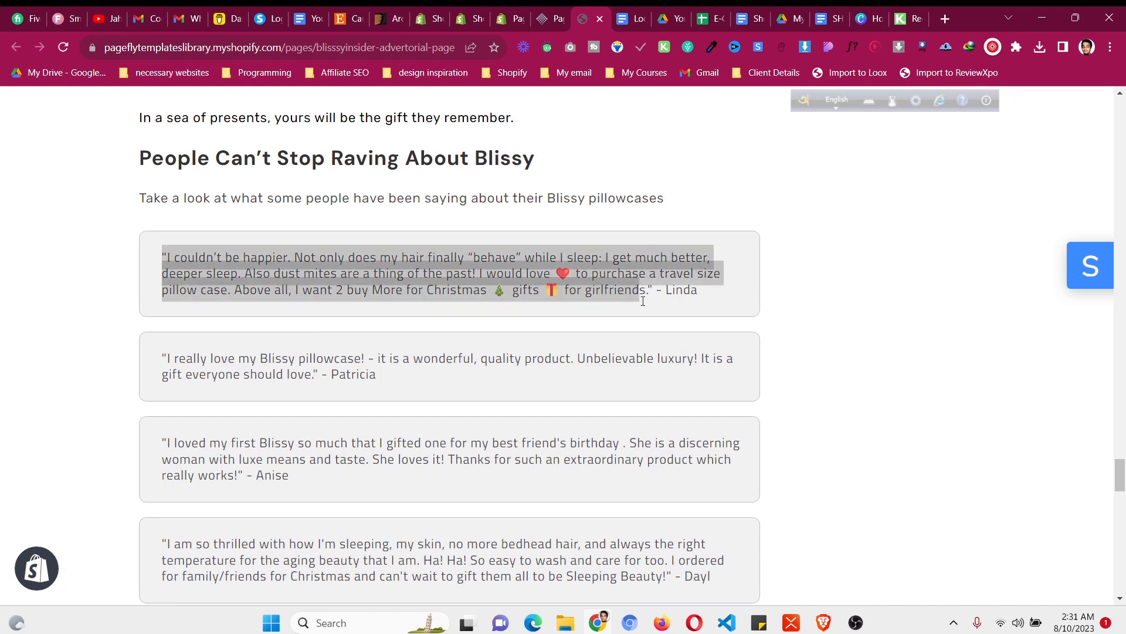
{"action": "scroll", "coordinate": [703, 303], "scroll_direction": "down", "scroll_amount": 9}
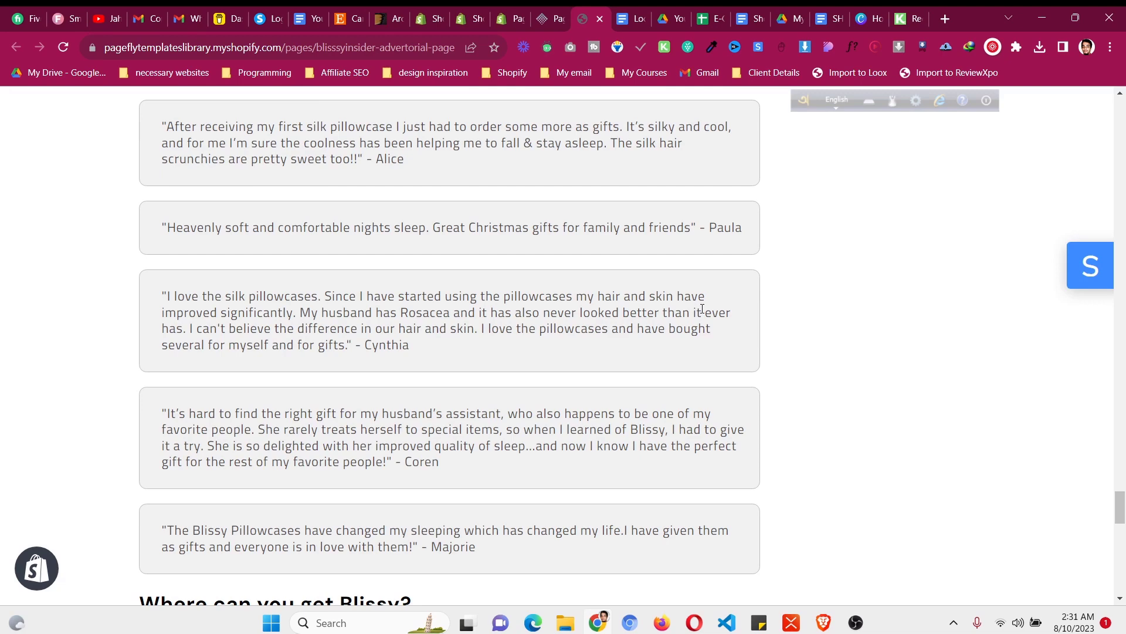
{"action": "scroll", "coordinate": [702, 309], "scroll_direction": "down", "scroll_amount": 12}
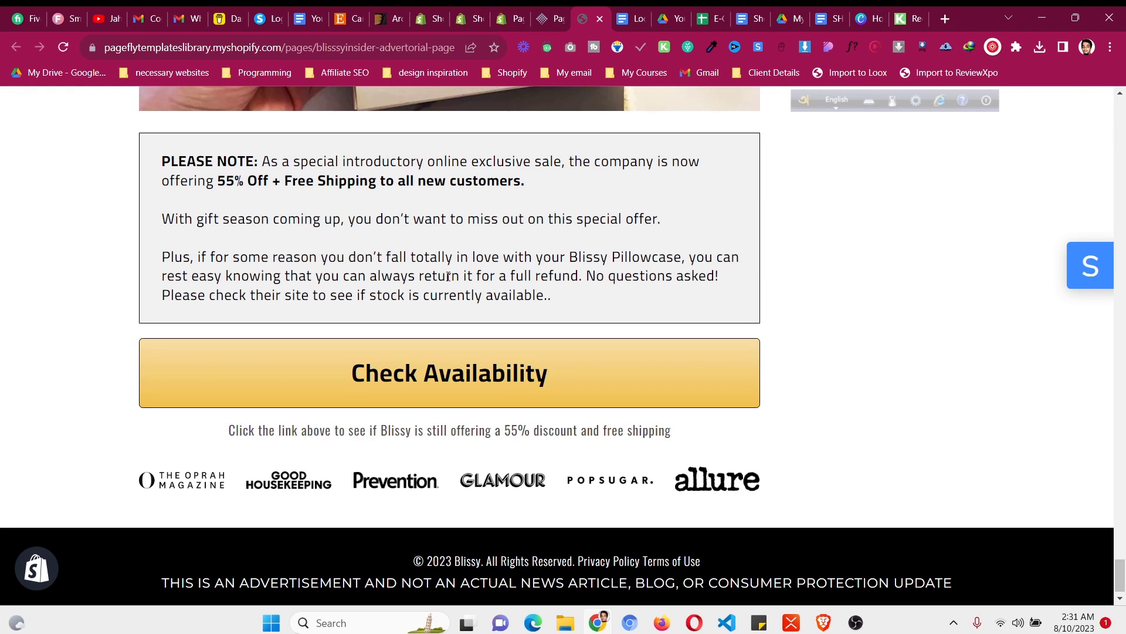
{"action": "left_click", "coordinate": [856, 623]}
{"action": "left_click", "coordinate": [857, 622]}
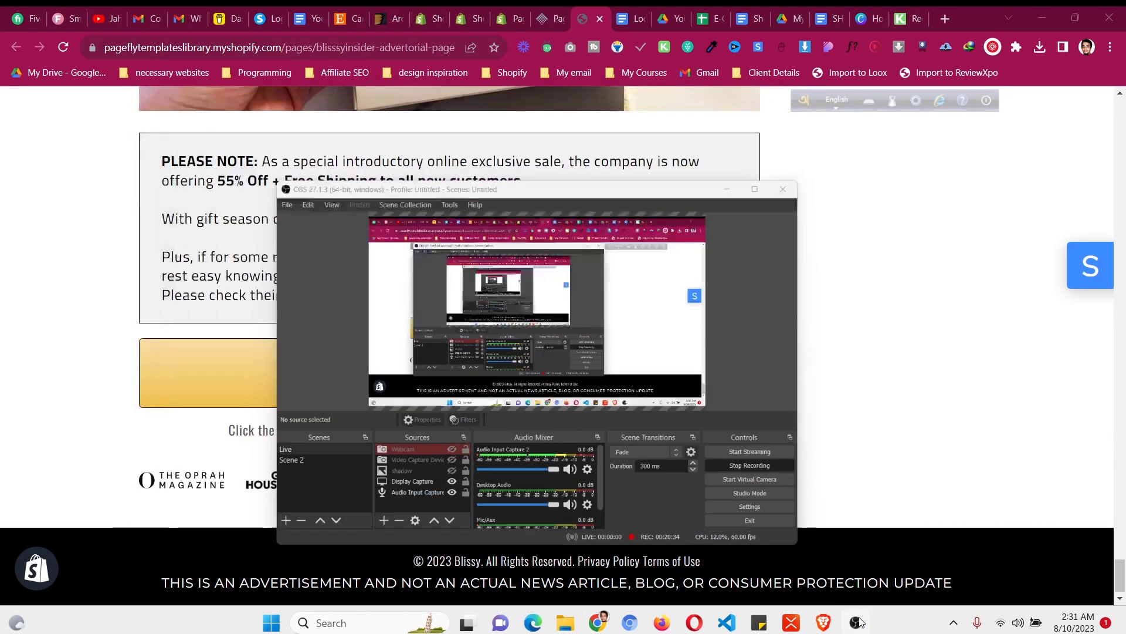
{"action": "scroll", "coordinate": [535, 374], "scroll_direction": "down", "scroll_amount": 1}
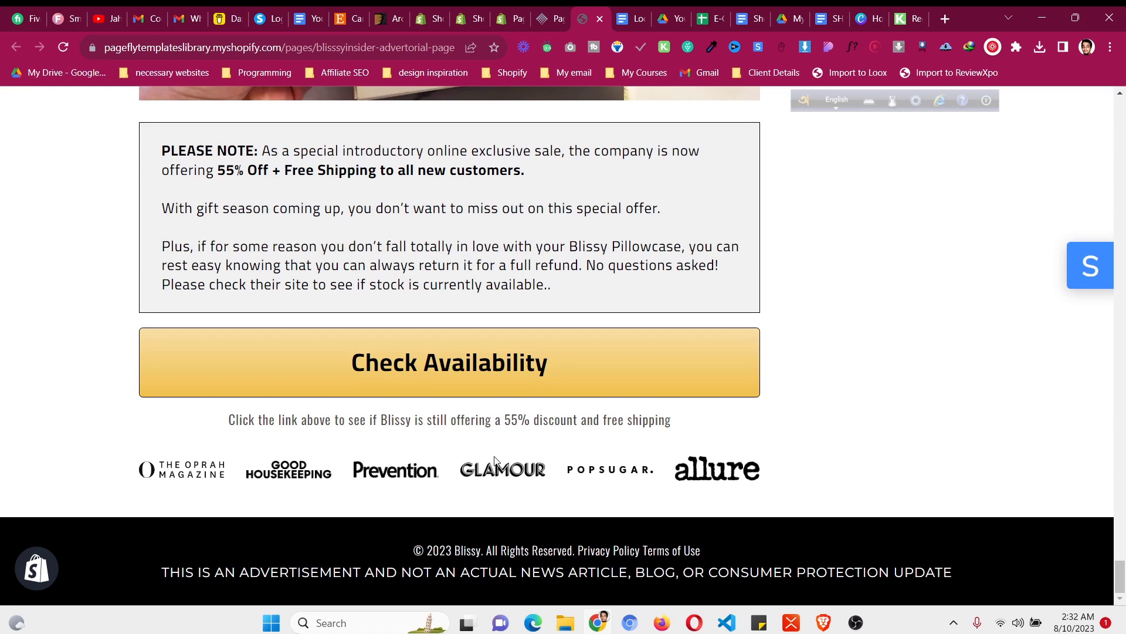
Add a new section with a single-column 1/1 layout at the end of the Blissy page, below the last paragraph
{"action": "left_click", "coordinate": [554, 19]}
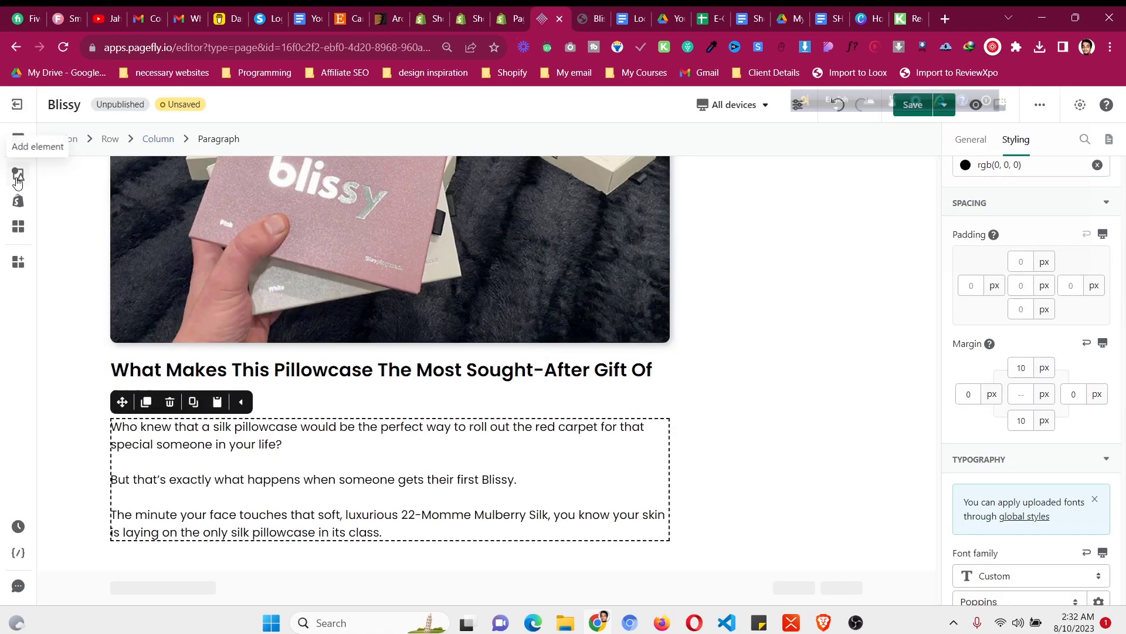
{"action": "left_click", "coordinate": [18, 176]}
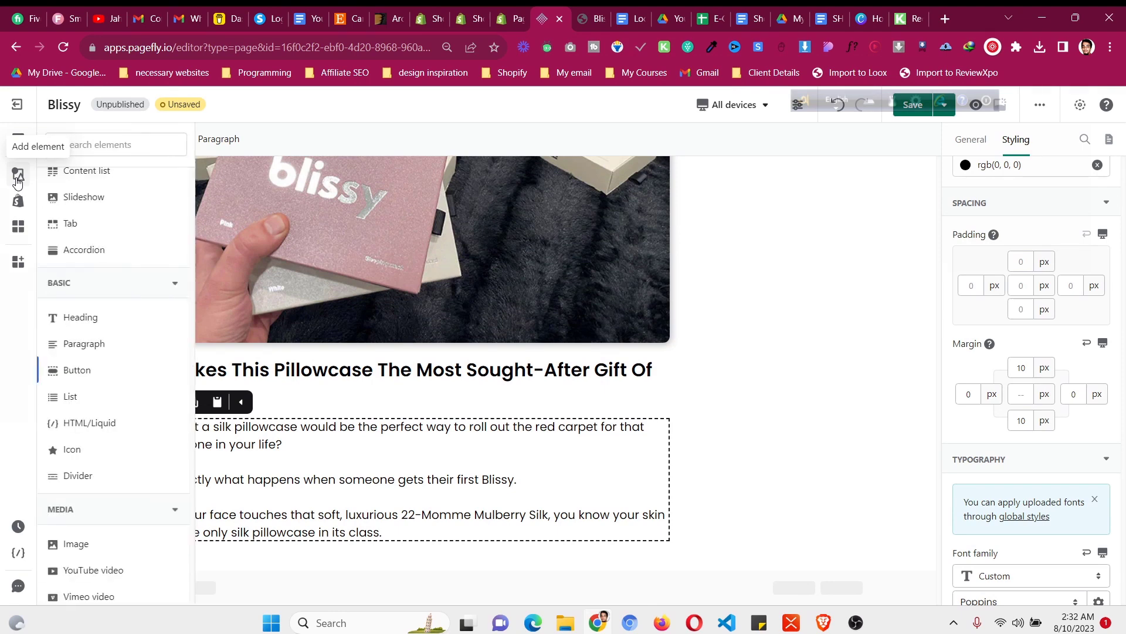
{"action": "left_click", "coordinate": [119, 219]}
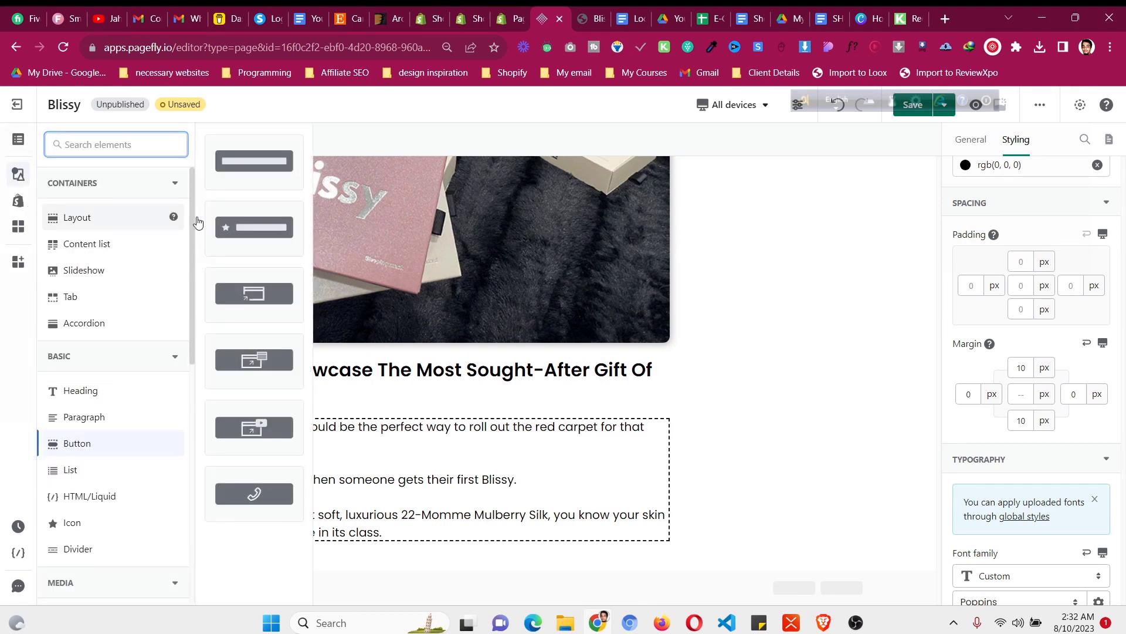
{"action": "left_click_drag", "start_coordinate": [237, 164], "coordinate": [559, 579]}
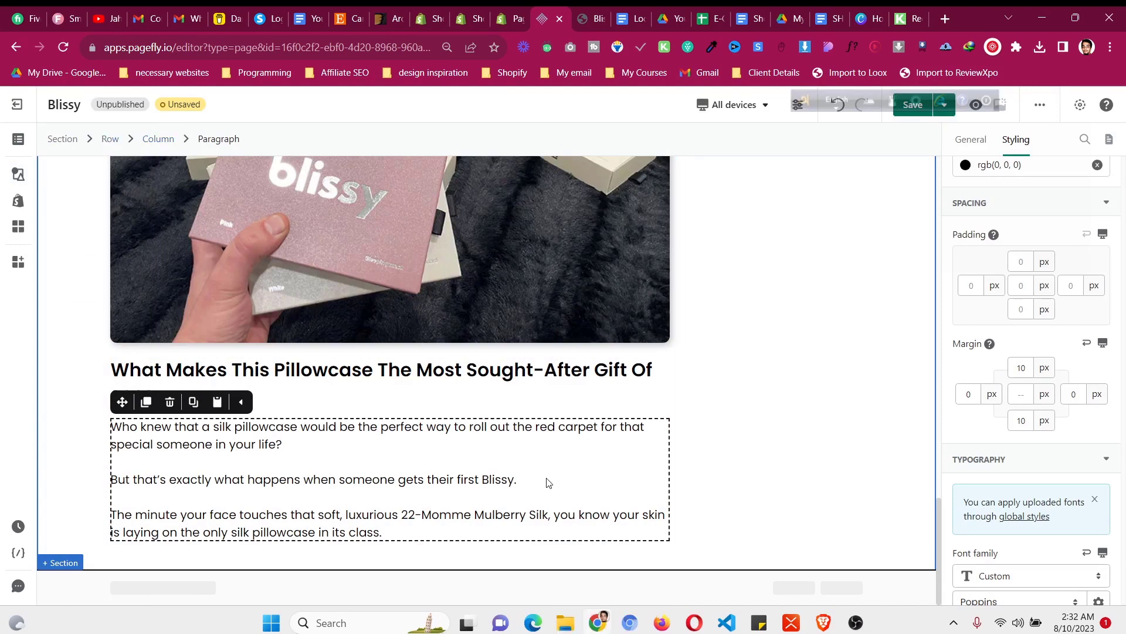
{"action": "left_click", "coordinate": [18, 174]}
{"action": "left_click", "coordinate": [146, 212]}
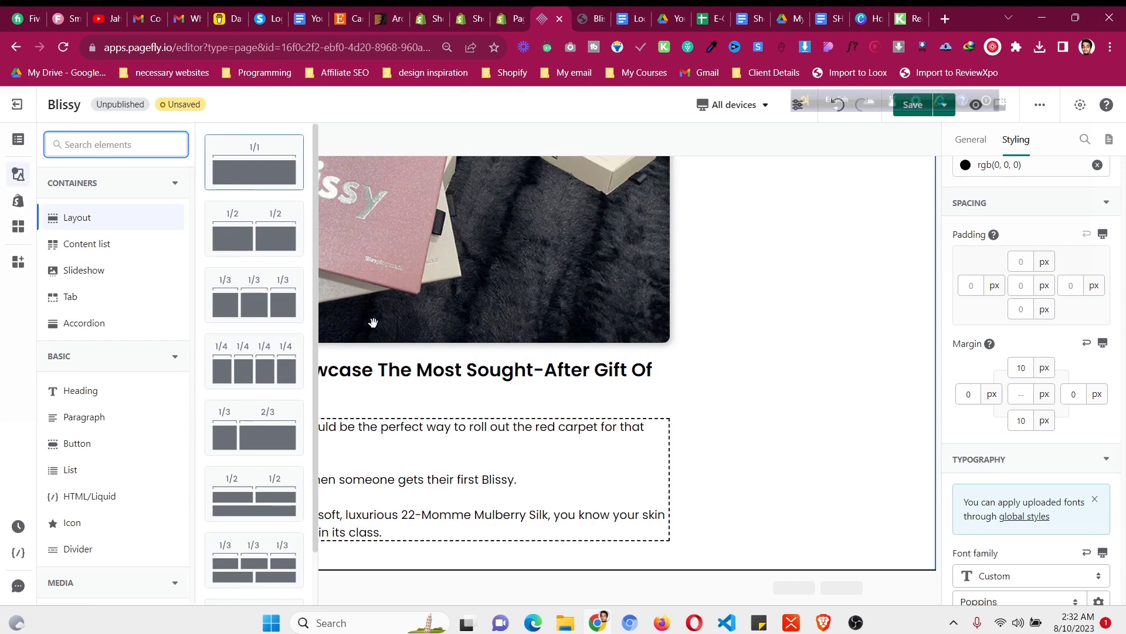
{"action": "left_click_drag", "start_coordinate": [374, 323], "coordinate": [589, 570]}
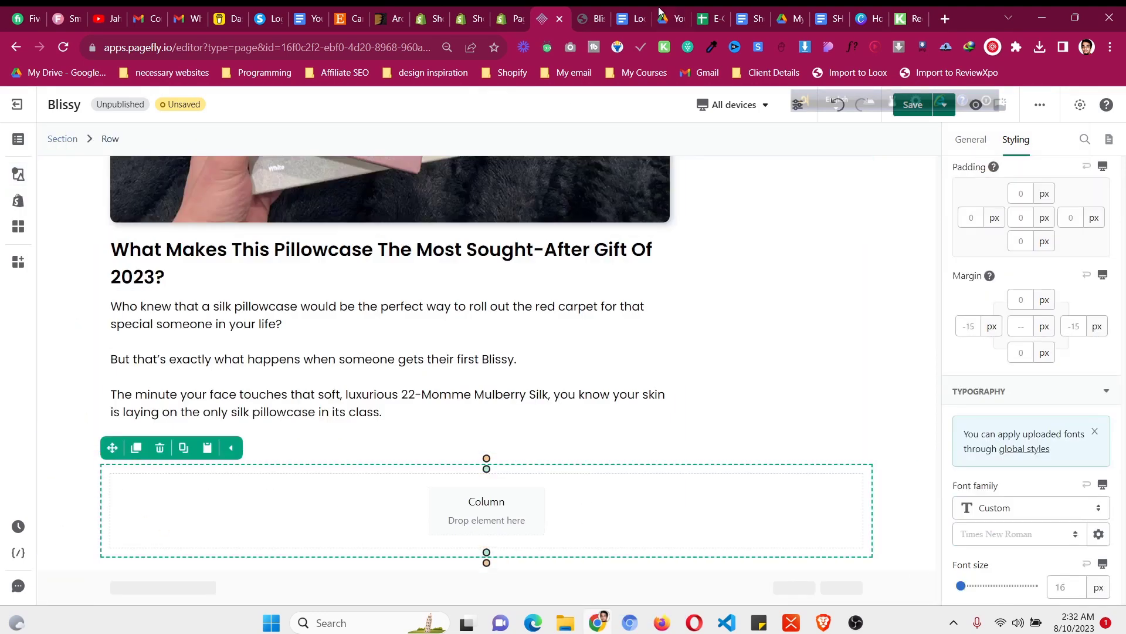
Set the new bottom section's background color to black, matching the footer of the reference page
{"action": "left_click", "coordinate": [603, 12]}
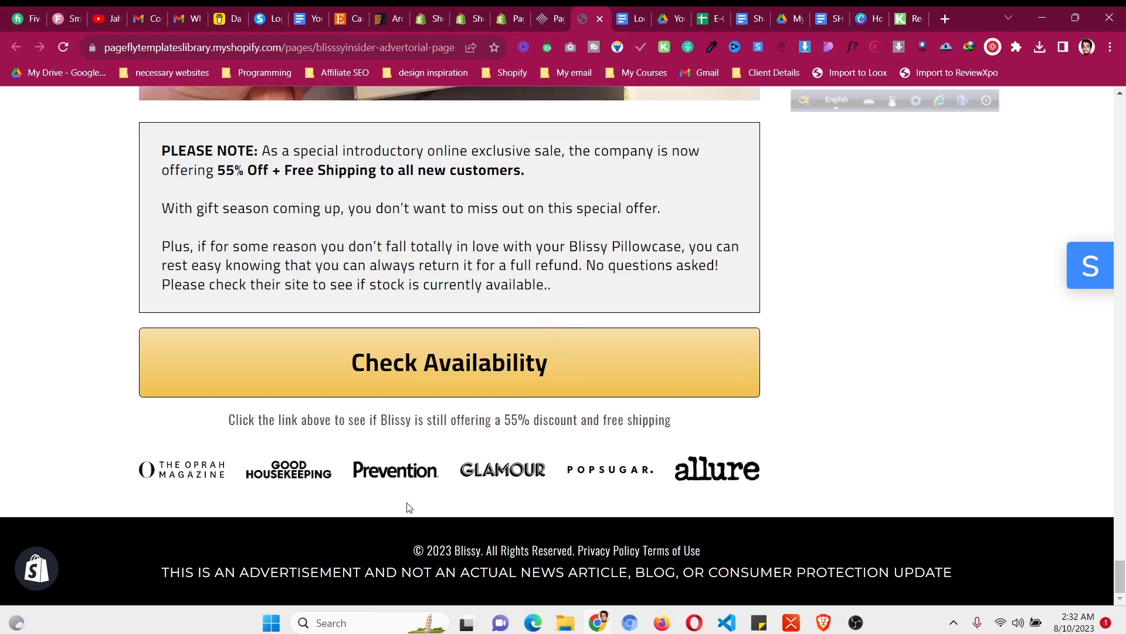
{"action": "left_click", "coordinate": [568, 12]}
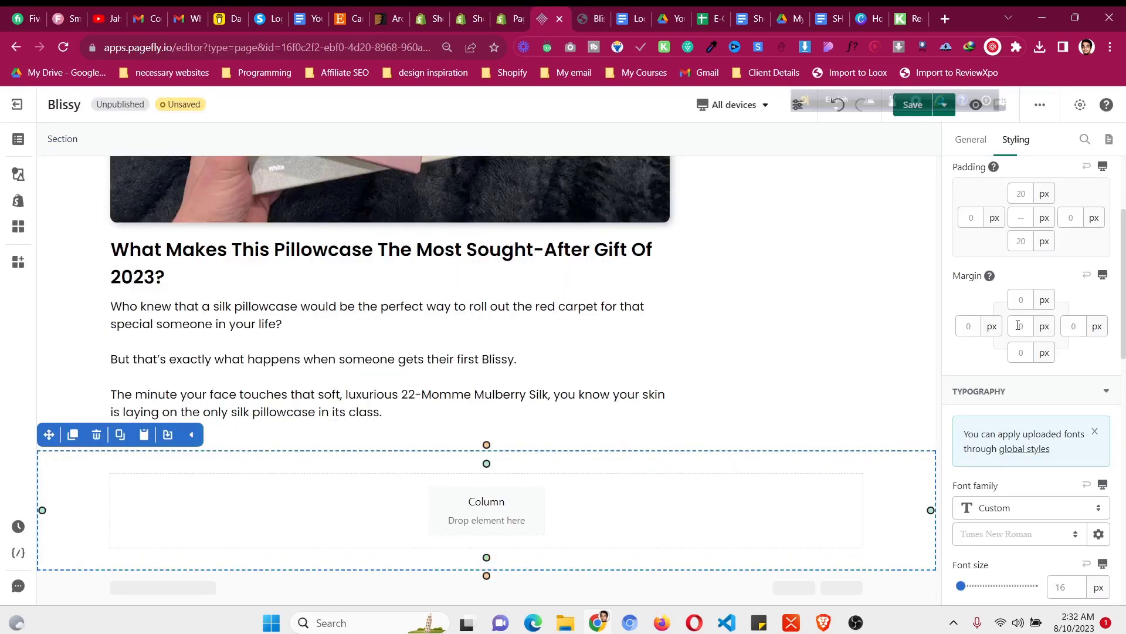
{"action": "scroll", "coordinate": [1018, 326], "scroll_direction": "down", "scroll_amount": 12}
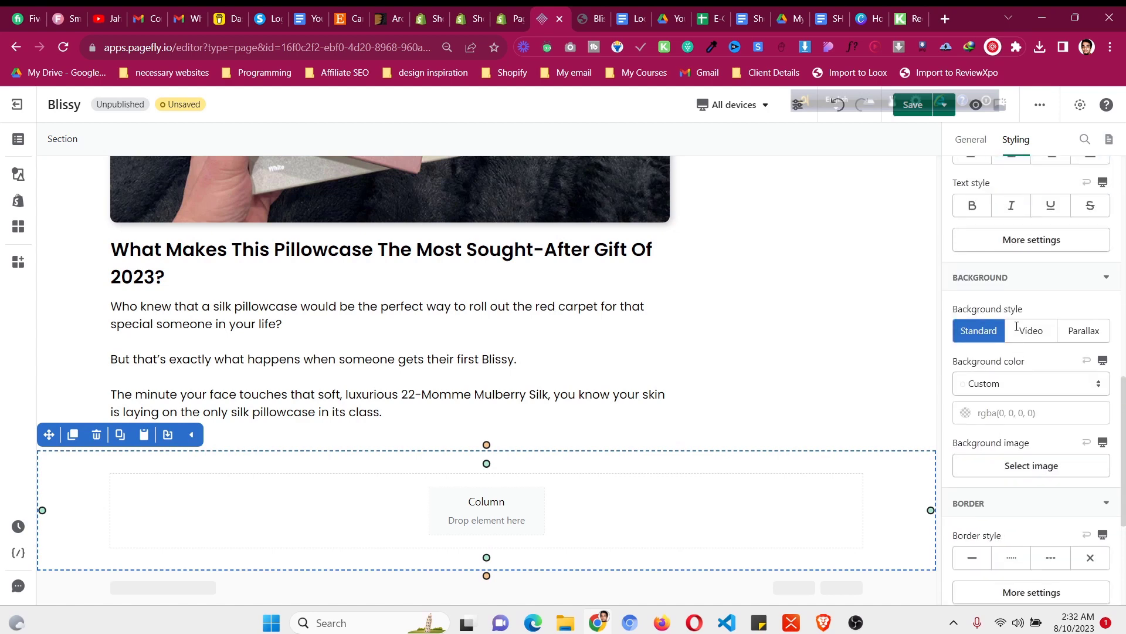
{"action": "left_click", "coordinate": [965, 241]}
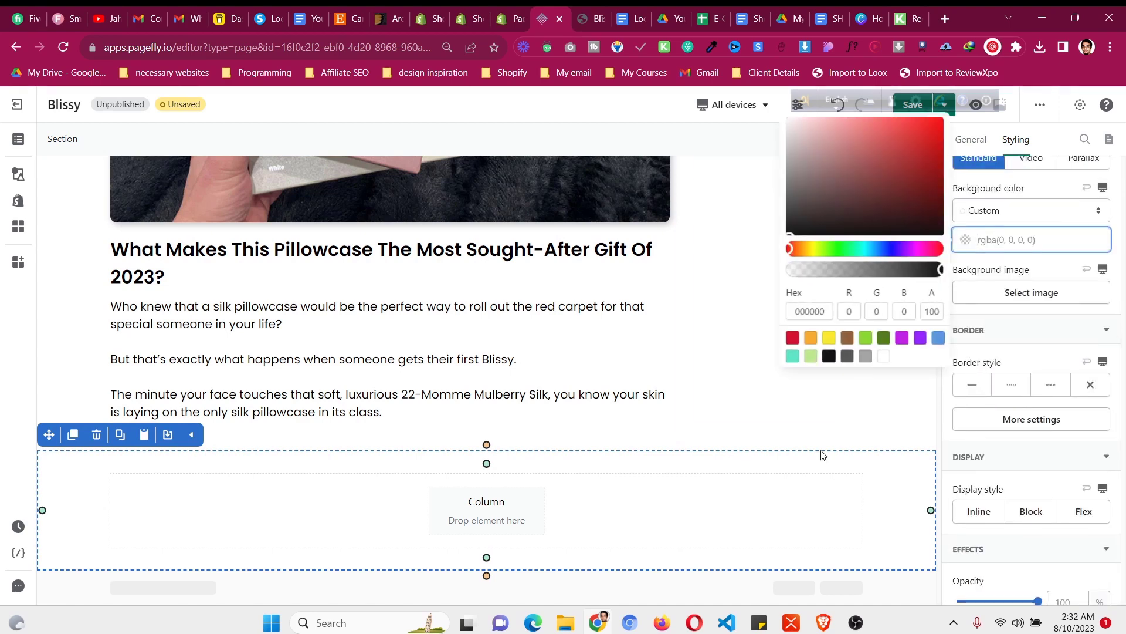
{"action": "left_click", "coordinate": [821, 357]}
{"action": "left_click", "coordinate": [589, 19]}
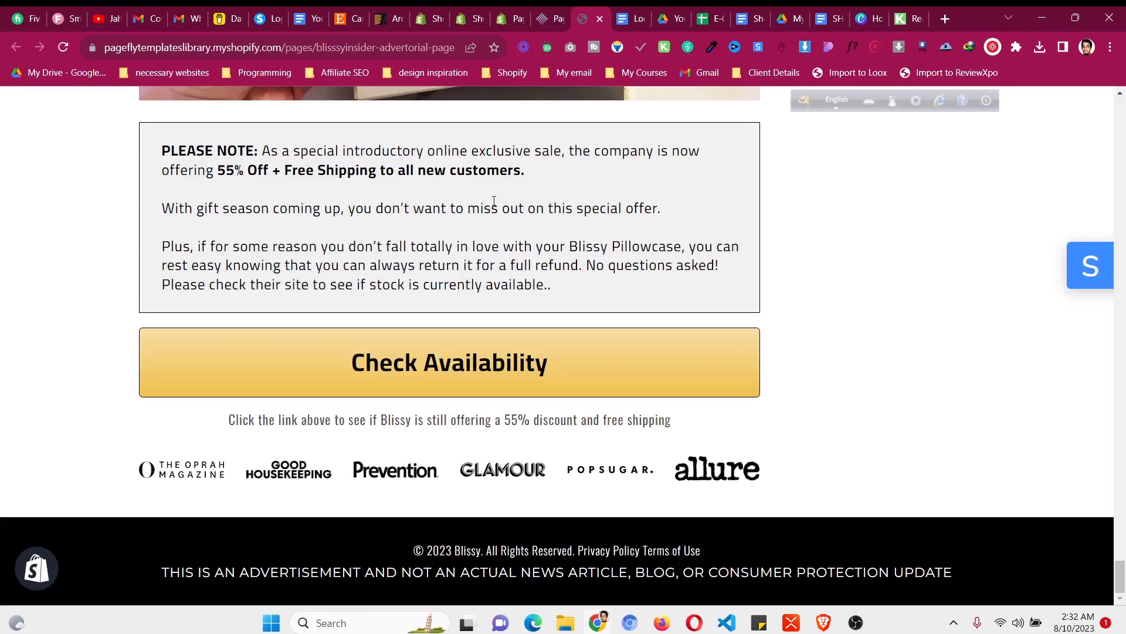
{"action": "left_click", "coordinate": [548, 13]}
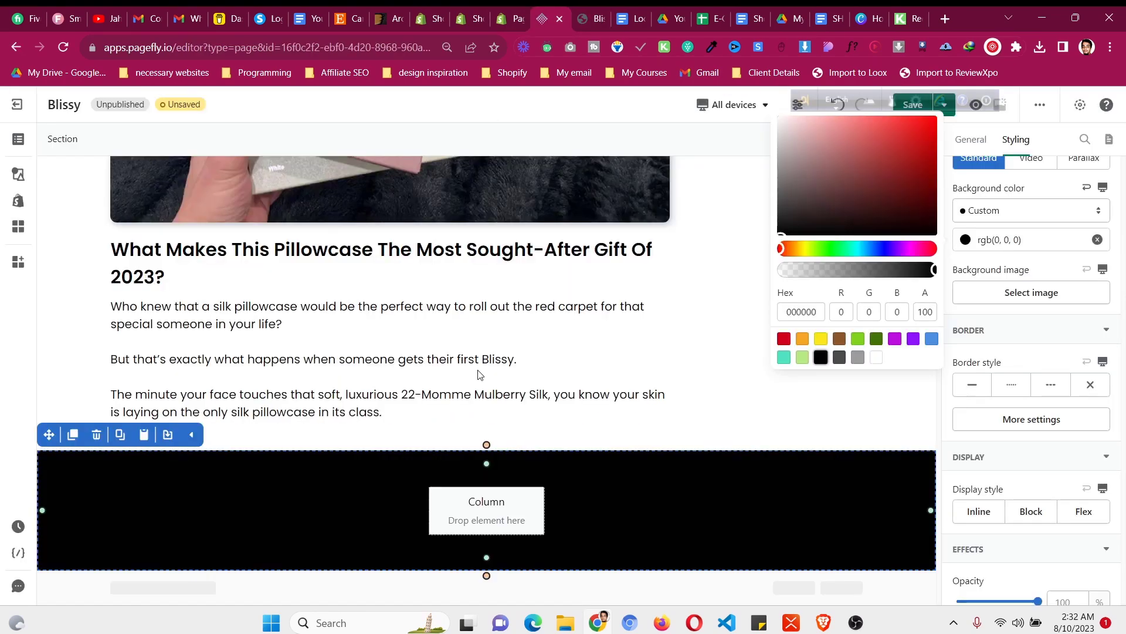
Duplicate the three-part body paragraph at the end of the page and move the copy into the black footer section's column
{"action": "left_click", "coordinate": [233, 367]}
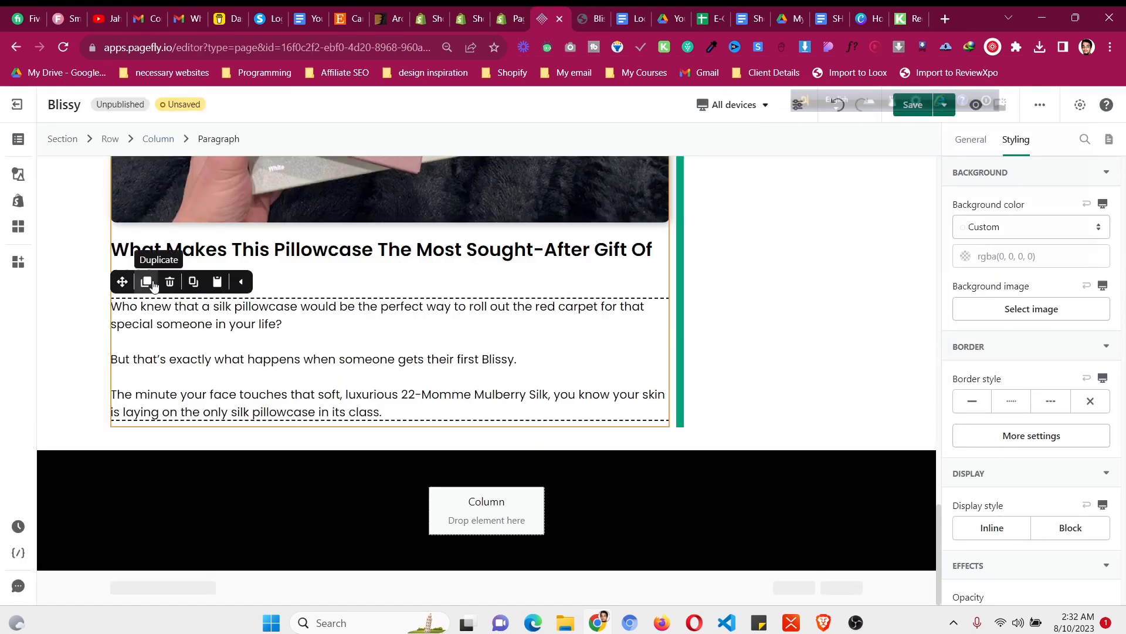
{"action": "left_click", "coordinate": [146, 281]}
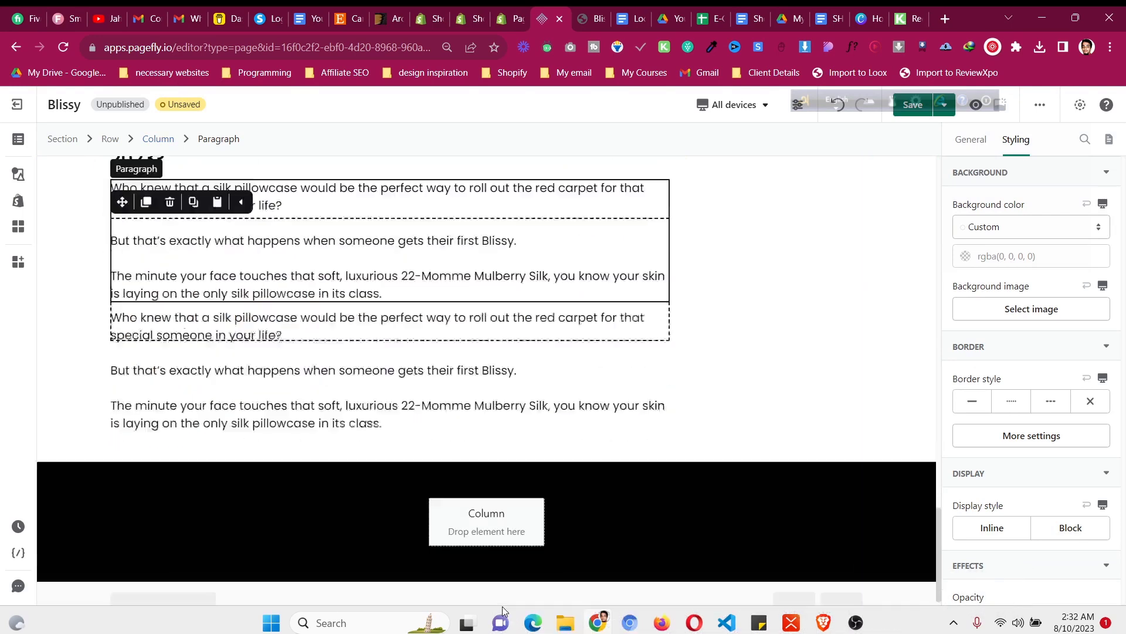
{"action": "left_click_drag", "start_coordinate": [502, 610], "coordinate": [508, 509]}
{"action": "scroll", "coordinate": [1029, 374], "scroll_direction": "up", "scroll_amount": 5}
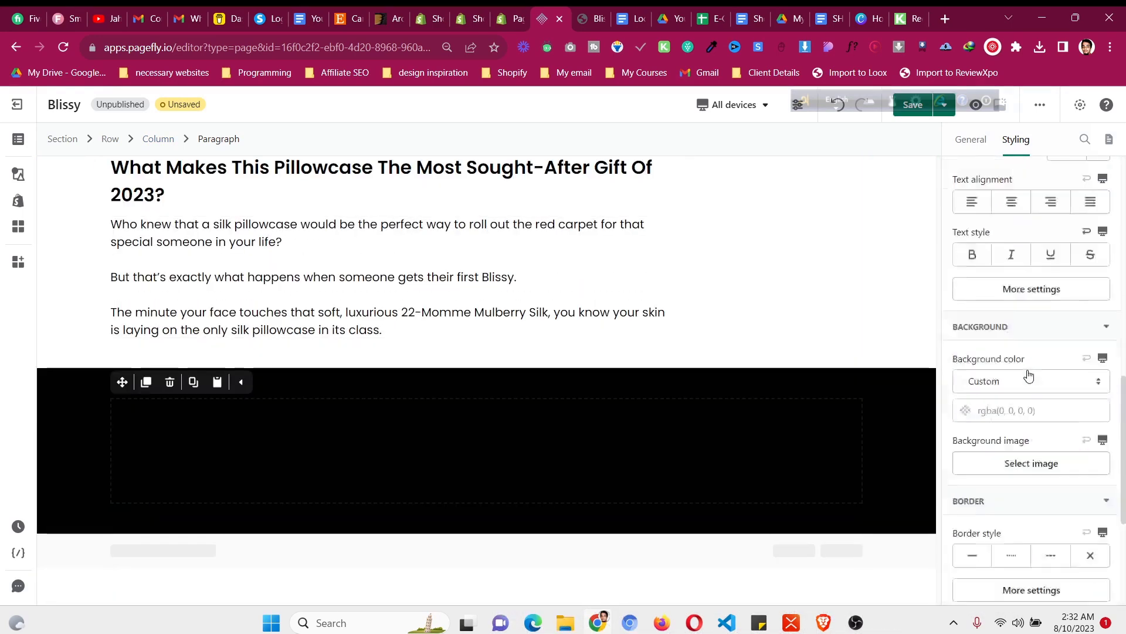
Copy the copyright line from the reference page's footer and set the paragraph in the black section to white text
{"action": "left_click", "coordinate": [602, 13]}
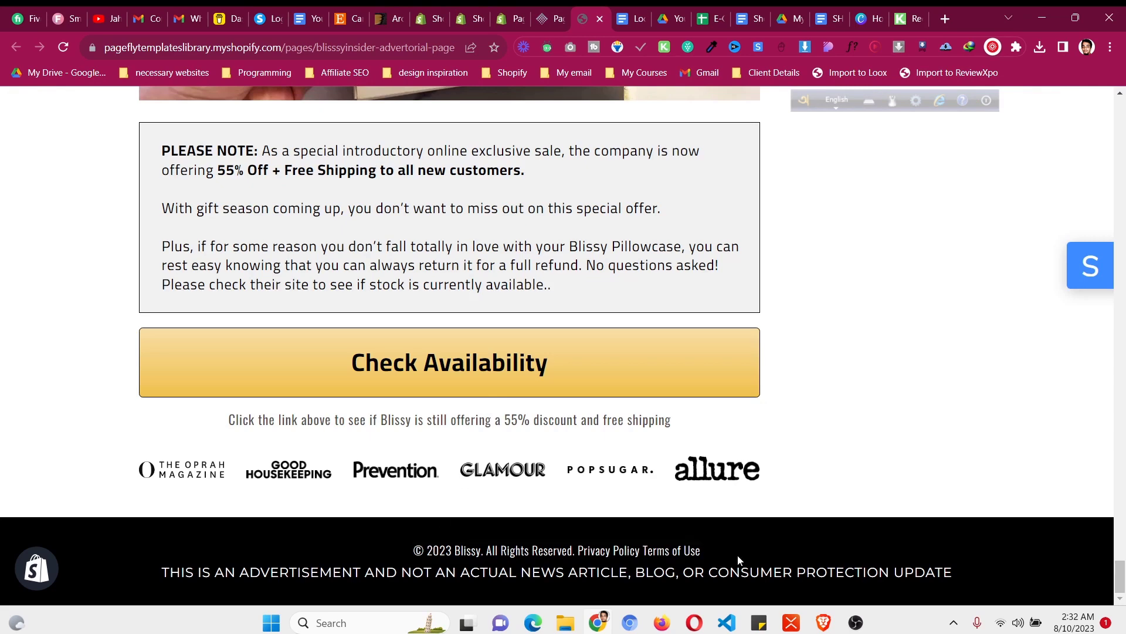
{"action": "right_click", "coordinate": [654, 554]}
{"action": "left_click", "coordinate": [702, 382]}
{"action": "left_click", "coordinate": [539, 19]}
{"action": "scroll", "coordinate": [998, 264], "scroll_direction": "up", "scroll_amount": 7}
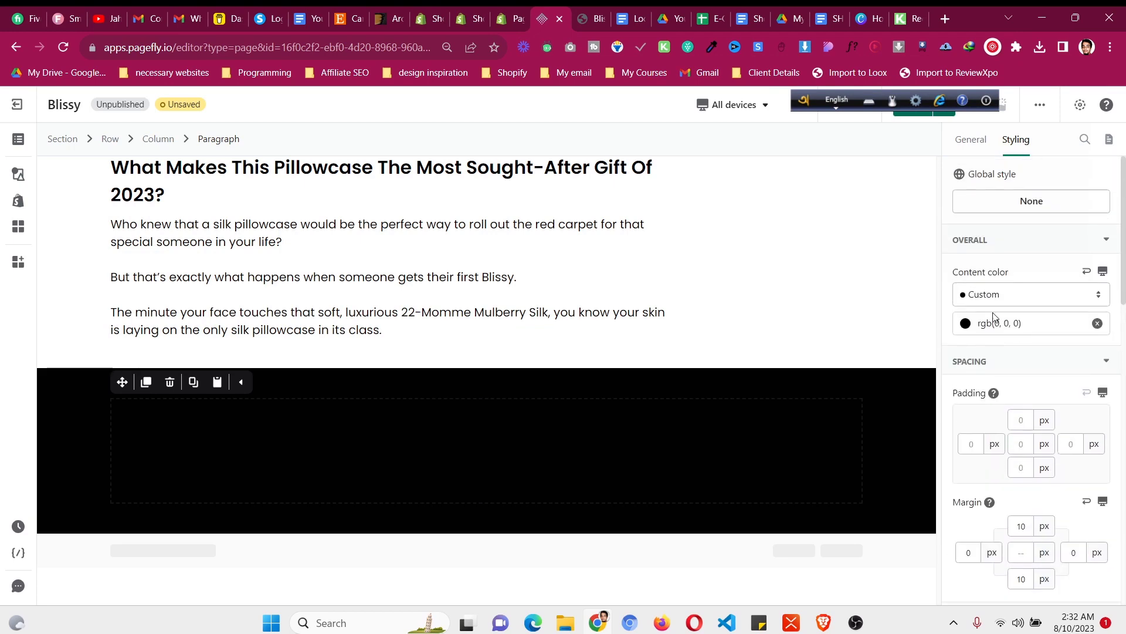
{"action": "left_click", "coordinate": [961, 332]}
{"action": "left_click", "coordinate": [965, 325]}
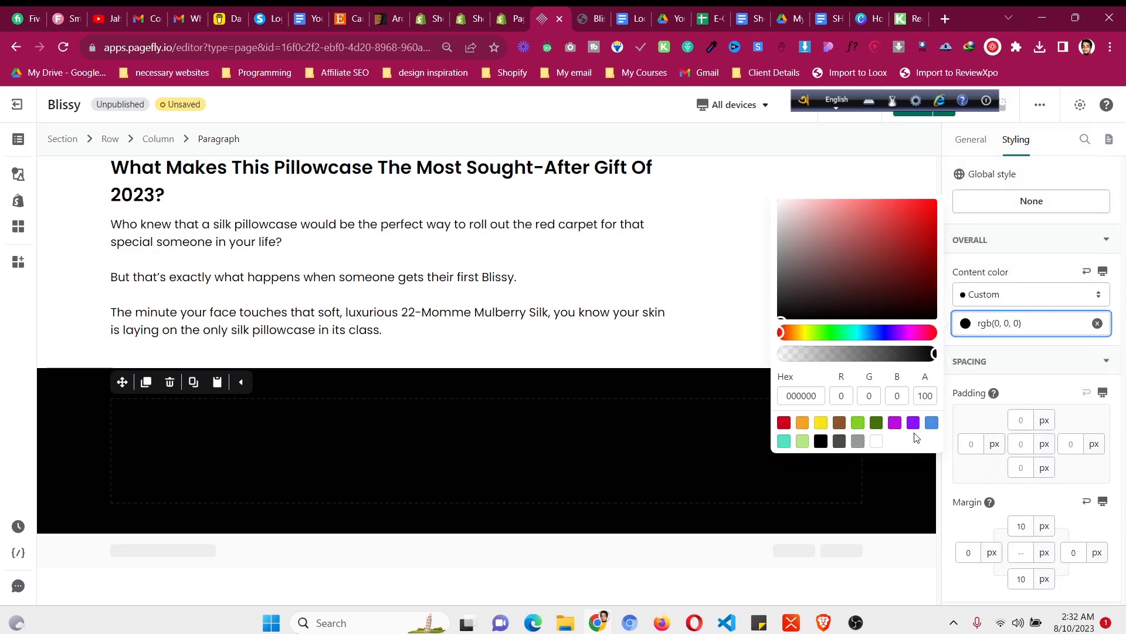
{"action": "left_click", "coordinate": [878, 441]}
Replace the footer paragraph's text with "© 2023 Blissy. All Rights Reserved. Privacy Policy Terms of Use" and set its top margin to 0 px
{"action": "left_click", "coordinate": [971, 139]}
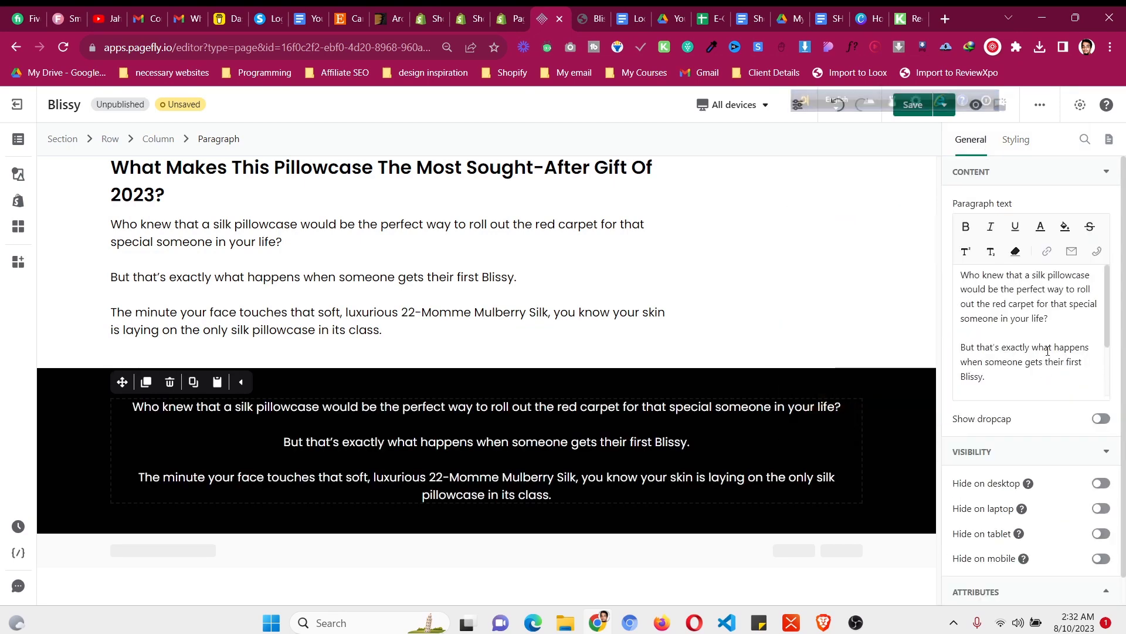
{"action": "left_click", "coordinate": [1046, 348]}
{"action": "key", "text": "ctrl+a"}
{"action": "key", "text": "ctrl+v"}
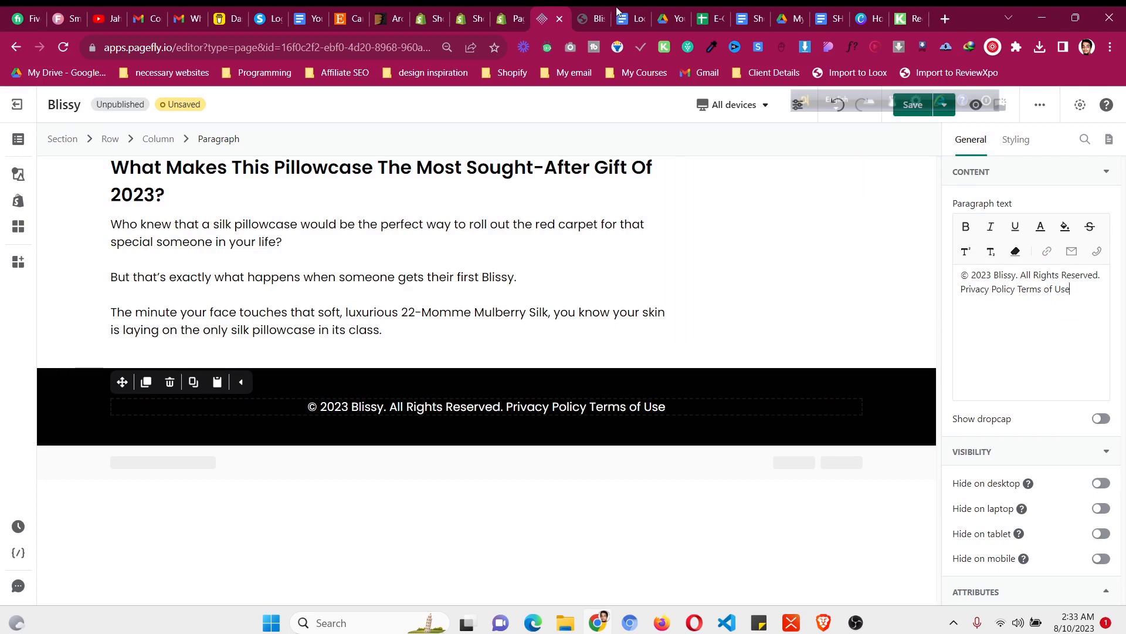
{"action": "left_click", "coordinate": [1018, 141]}
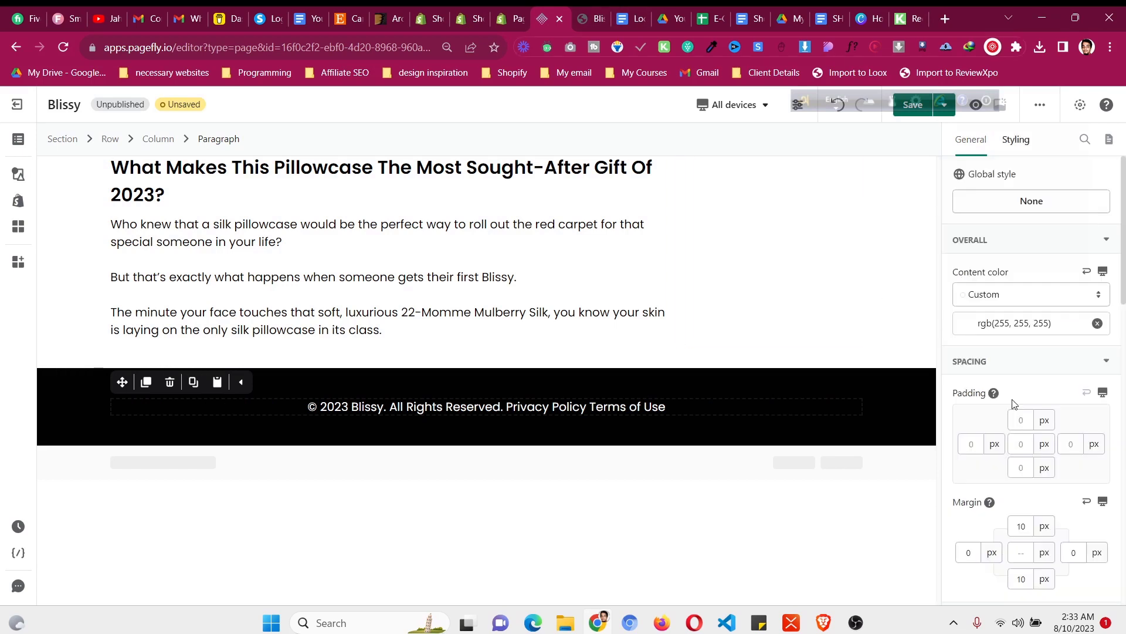
{"action": "scroll", "coordinate": [1024, 405], "scroll_direction": "down", "scroll_amount": 3}
{"action": "left_click", "coordinate": [1024, 409]}
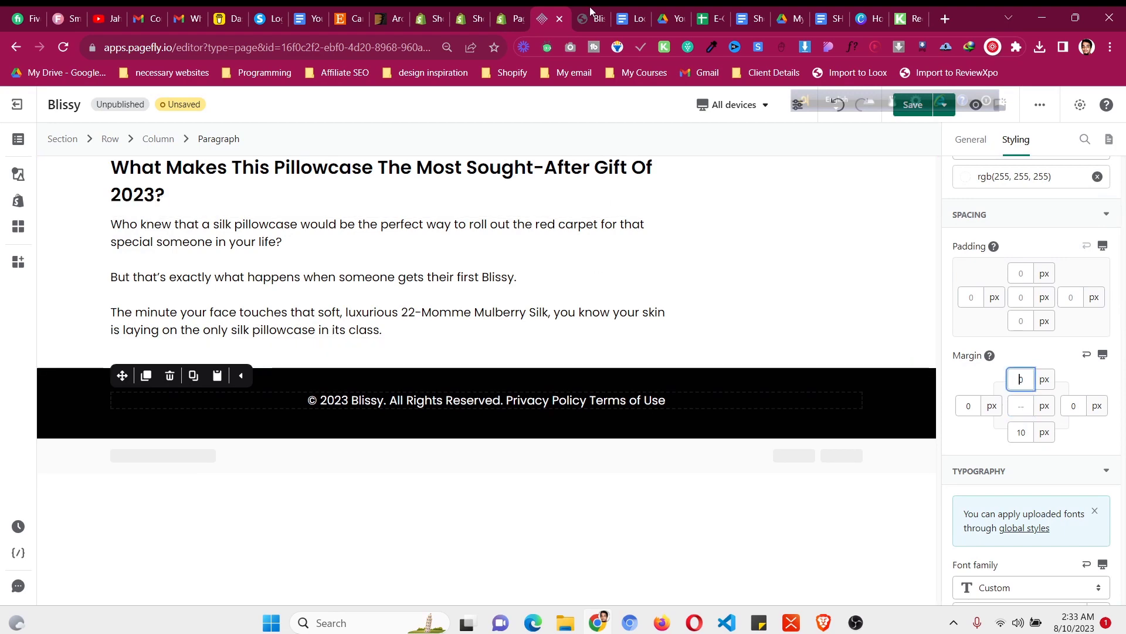
Copy the "THIS IS AN ADVERTISEMENT AND NOT AN ACTUAL NEWS ARTICLE, BLOG, OR CONSUMER PROTECTION UPDATE" line from the reference page's footer
{"action": "key", "text": "ctrl+Tab"}
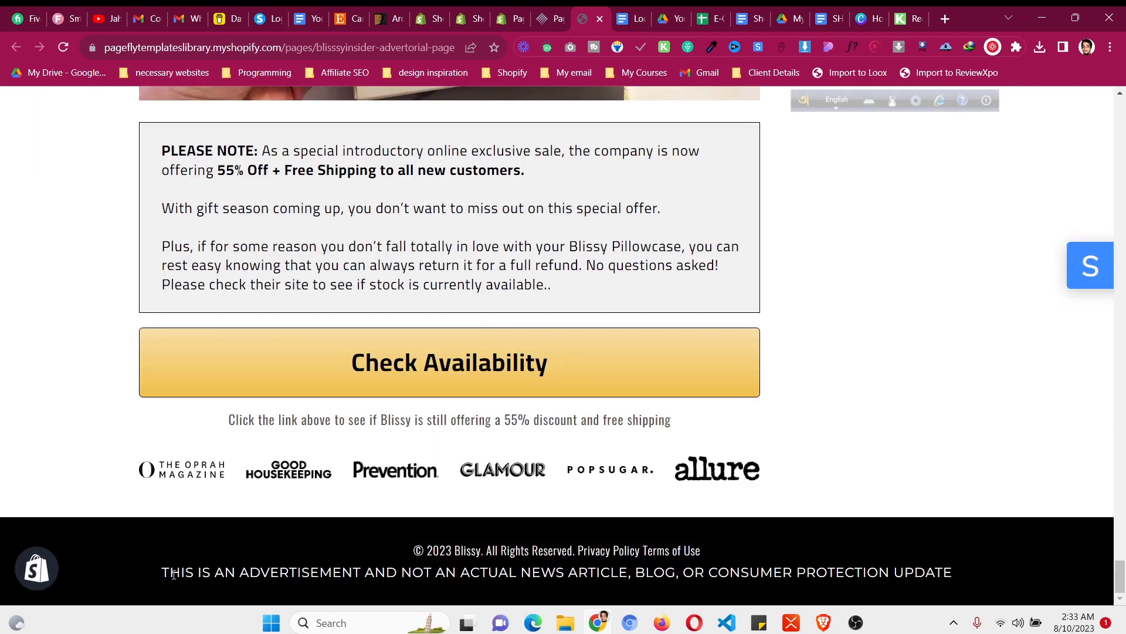
{"action": "right_click", "coordinate": [675, 580]}
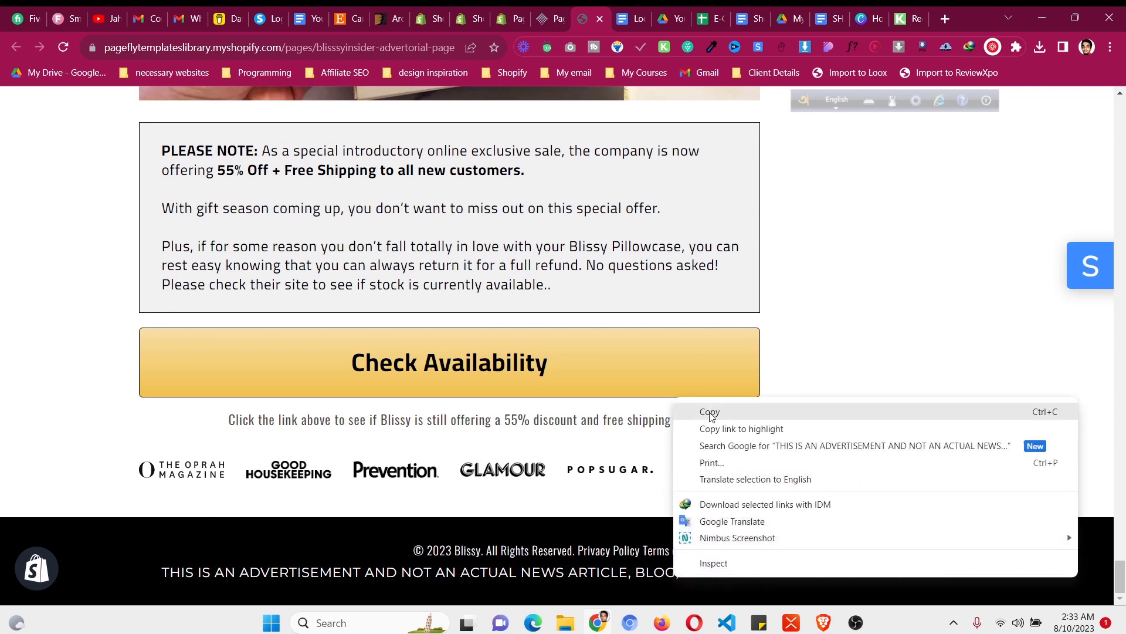
{"action": "left_click", "coordinate": [715, 410]}
{"action": "key", "text": "ctrl+Page_Up"}
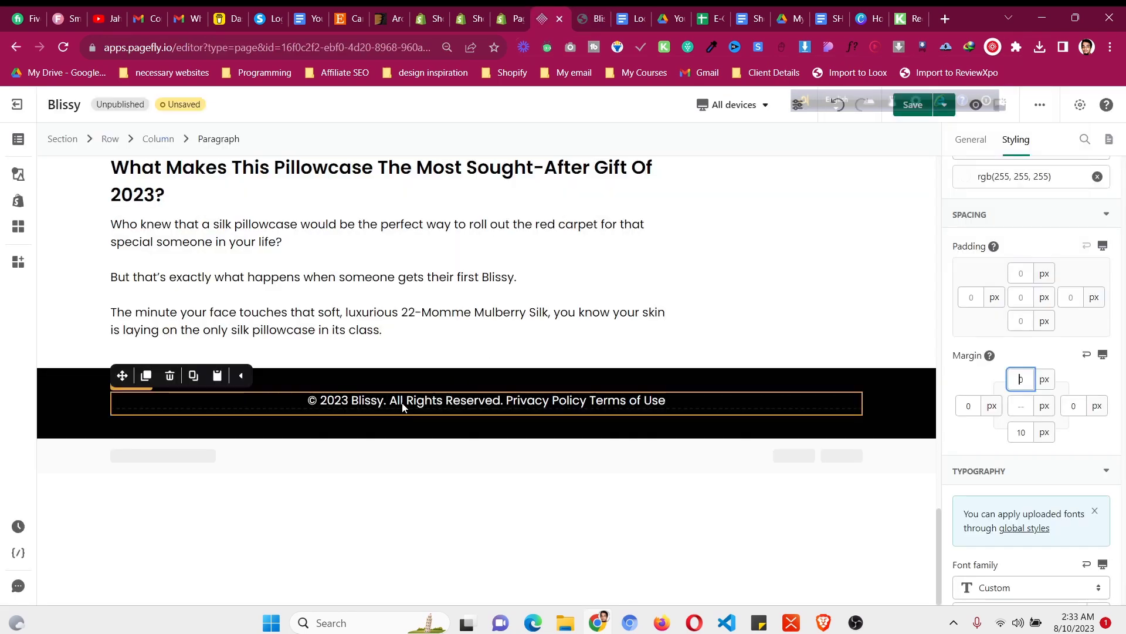
Duplicate the copyright paragraph in the footer and replace the copy's text with the copied advertisement disclaimer
{"action": "left_click", "coordinate": [150, 378]}
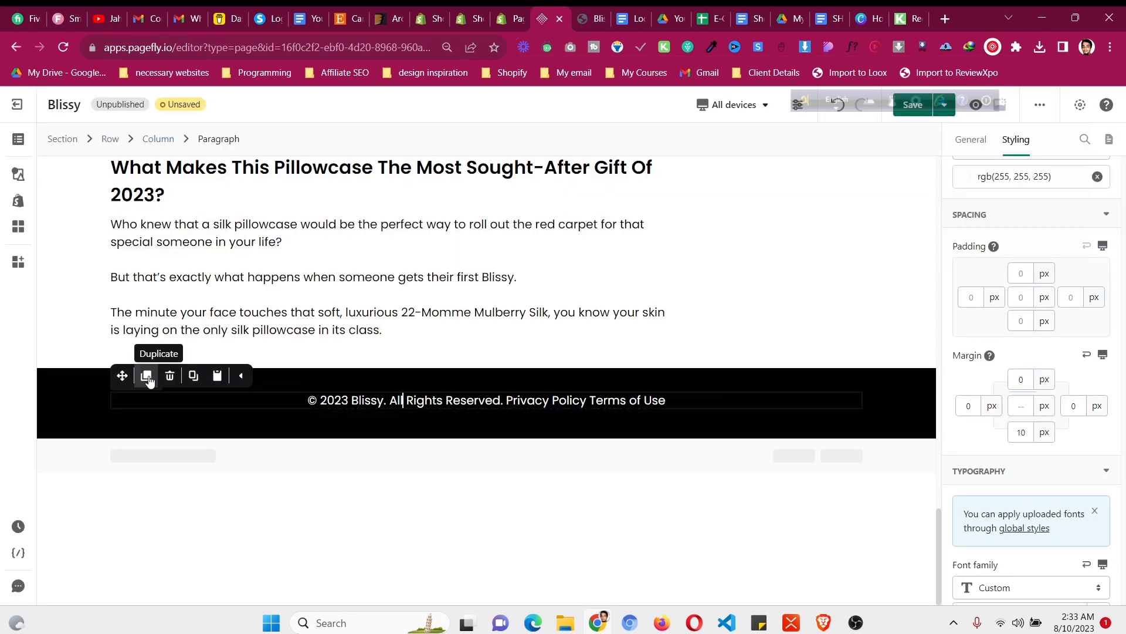
{"action": "left_click", "coordinate": [147, 376]}
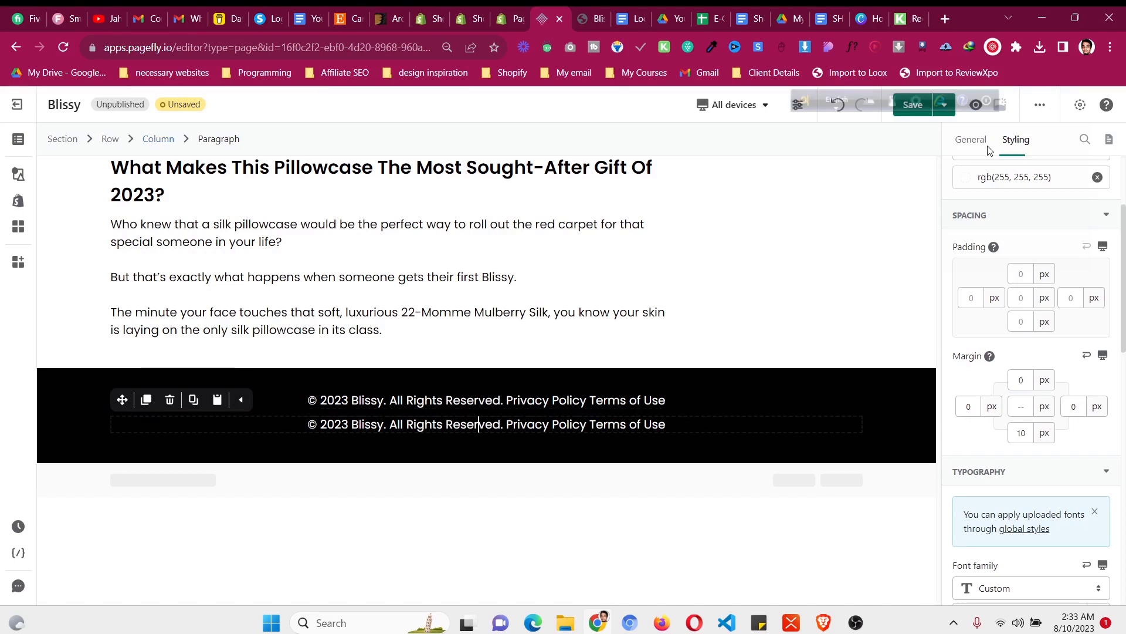
{"action": "left_click", "coordinate": [1021, 358]}
{"action": "key", "text": "ctrl+a"}
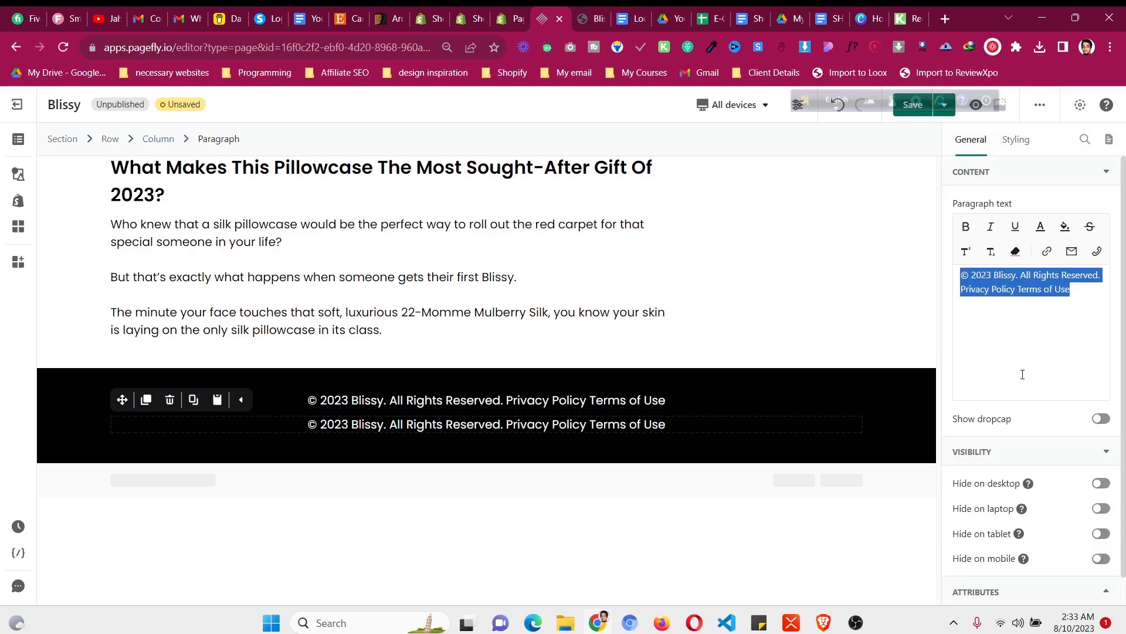
{"action": "key", "text": "ctrl+v"}
Set all margins of both footer paragraphs, the disclaimer and the copyright line, to 0 px
{"action": "left_click", "coordinate": [1015, 139]}
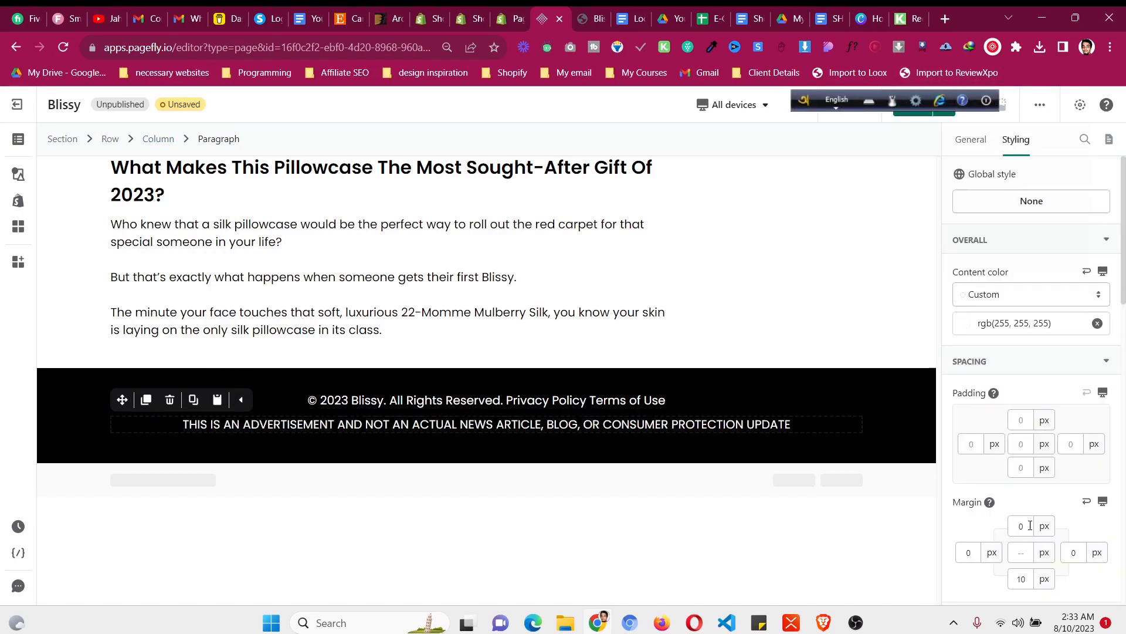
{"action": "left_click", "coordinate": [1021, 551]}
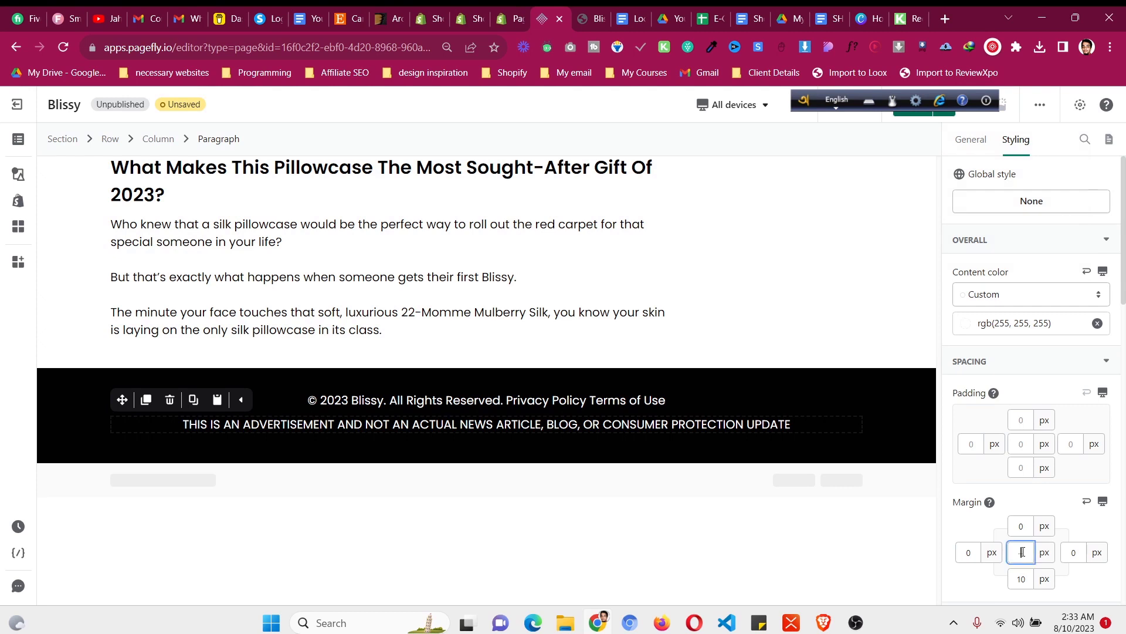
{"action": "left_click", "coordinate": [624, 400]}
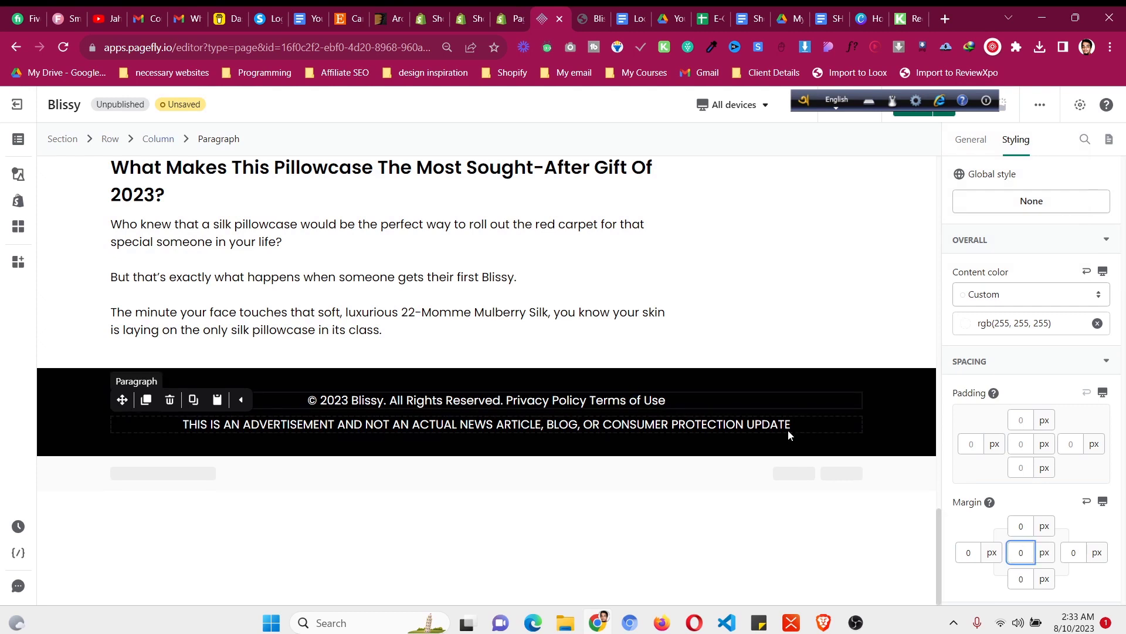
{"action": "left_click", "coordinate": [1027, 555]}
{"action": "type", "text": "0"}
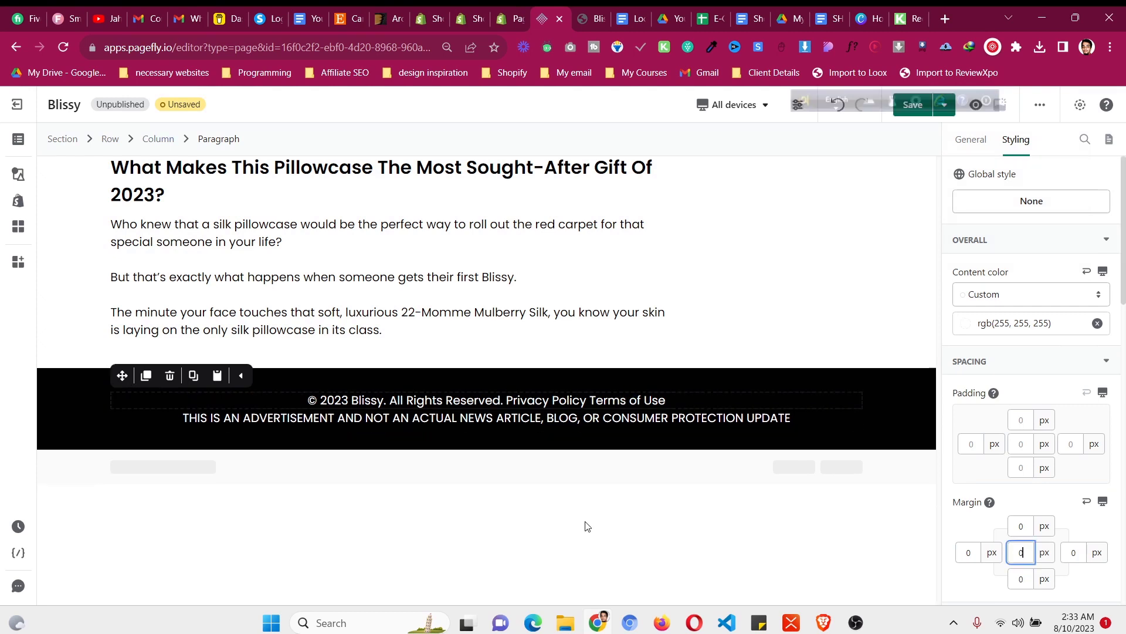
Review the rebuilt page and compare it with the reference page's header, headings, images, body copy and customer quotes
{"action": "left_click", "coordinate": [74, 403]}
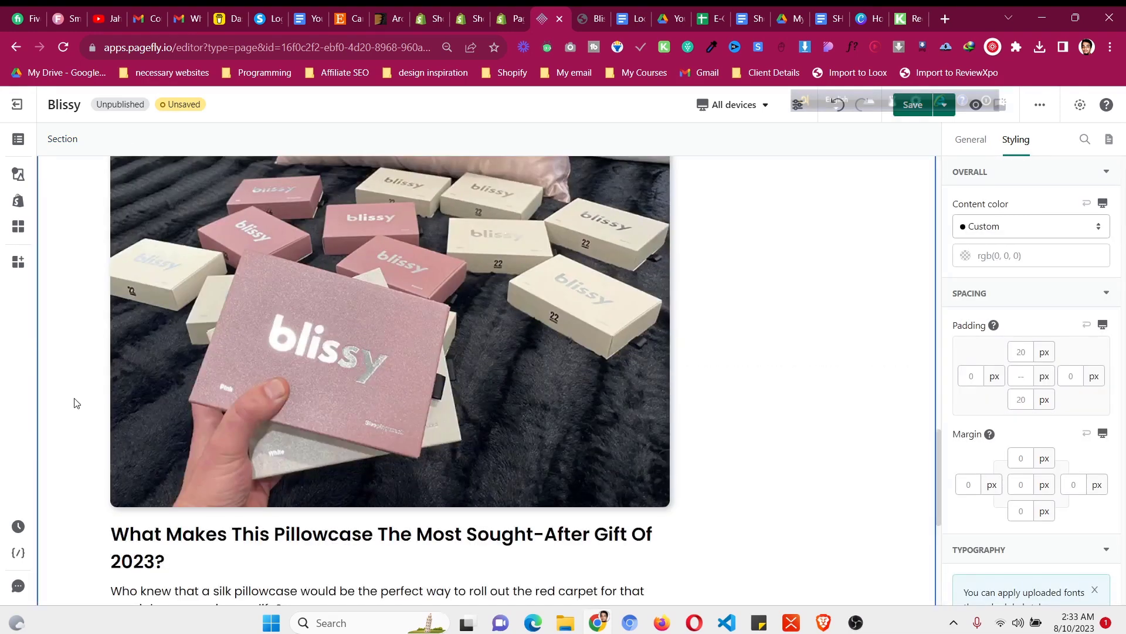
{"action": "scroll", "coordinate": [74, 403], "scroll_direction": "up", "scroll_amount": 10}
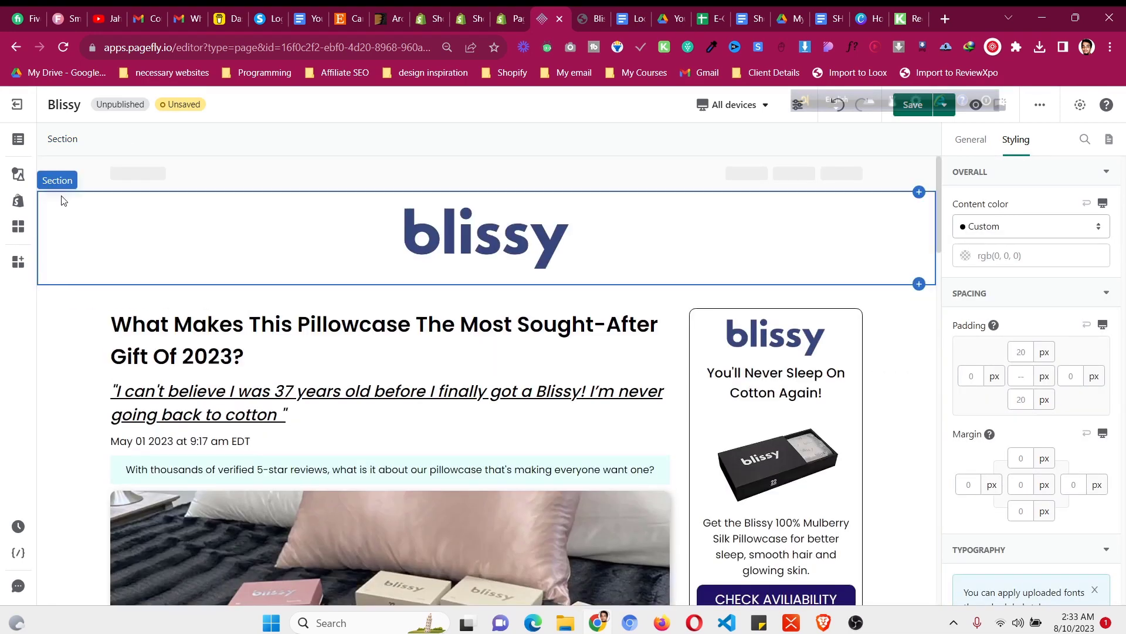
{"action": "scroll", "coordinate": [63, 201], "scroll_direction": "down", "scroll_amount": 11}
{"action": "scroll", "coordinate": [95, 221], "scroll_direction": "up", "scroll_amount": 5}
{"action": "scroll", "coordinate": [452, 224], "scroll_direction": "up", "scroll_amount": 5}
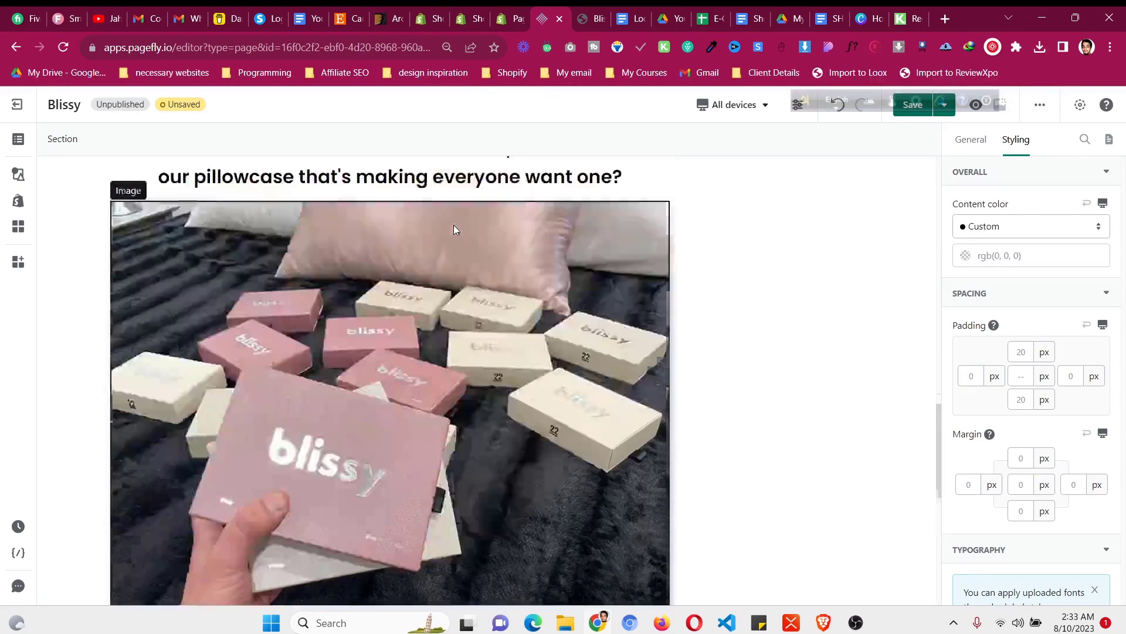
{"action": "key", "text": "ctrl+Tab"}
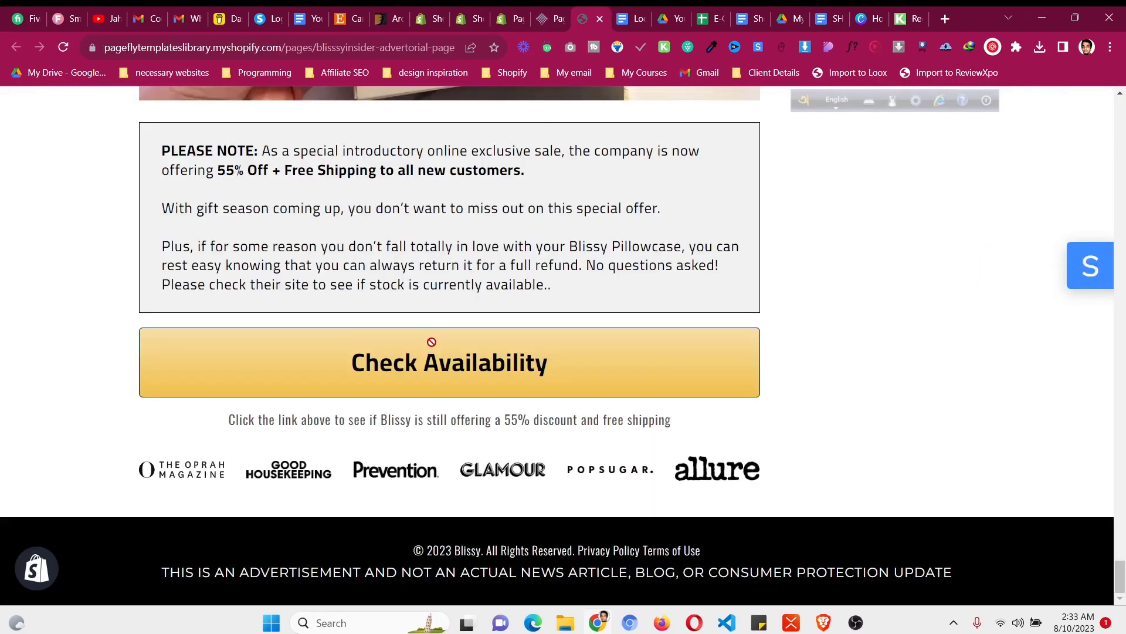
{"action": "scroll", "coordinate": [431, 344], "scroll_direction": "up", "scroll_amount": 15}
{"action": "scroll", "coordinate": [432, 347], "scroll_direction": "up", "scroll_amount": 20}
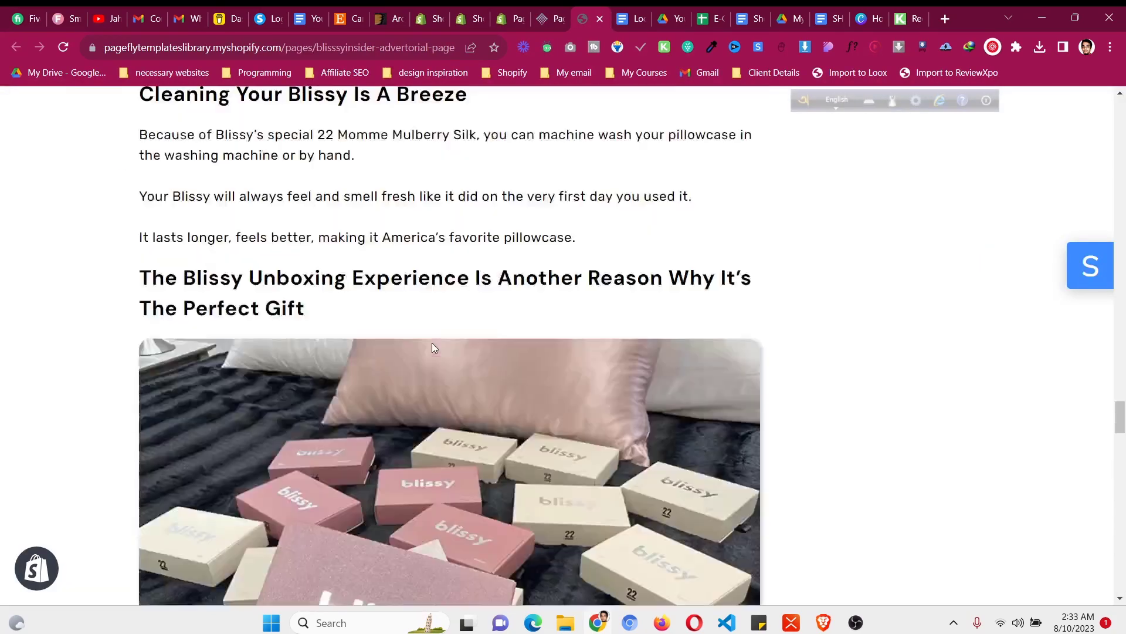
{"action": "scroll", "coordinate": [432, 347], "scroll_direction": "up", "scroll_amount": 20}
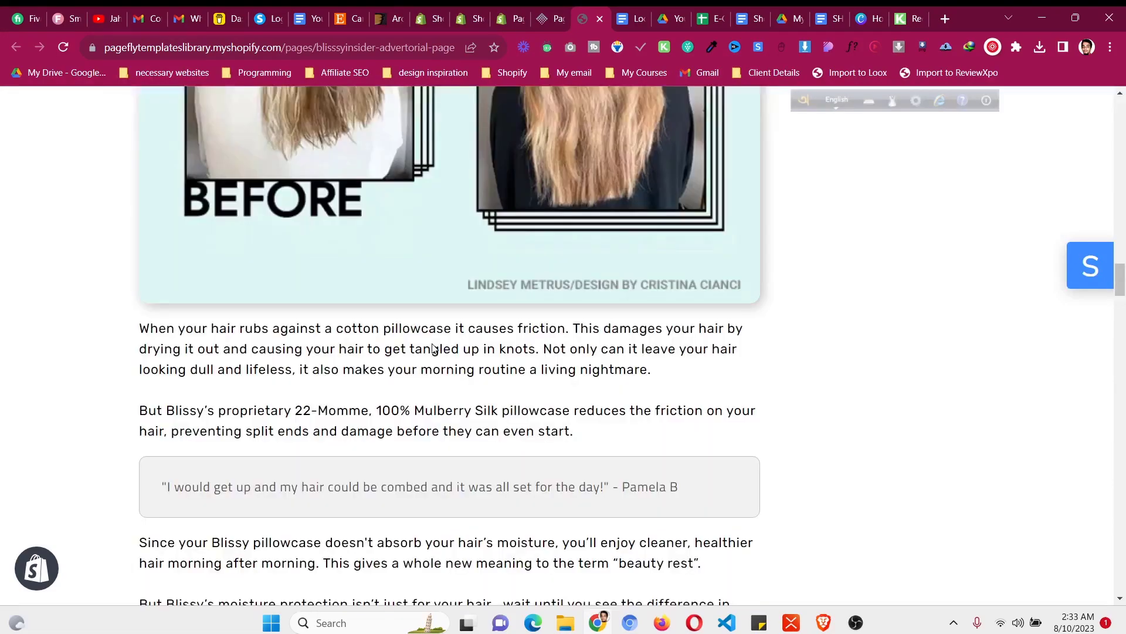
{"action": "scroll", "coordinate": [433, 342], "scroll_direction": "up", "scroll_amount": 2}
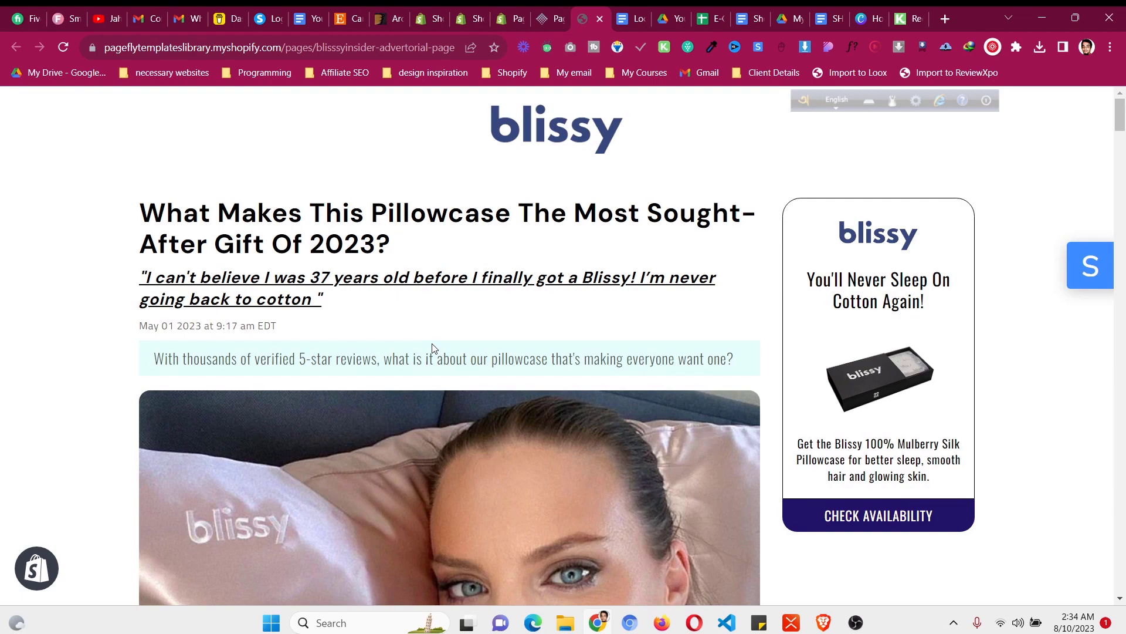
{"action": "scroll", "coordinate": [432, 348], "scroll_direction": "down", "scroll_amount": 8}
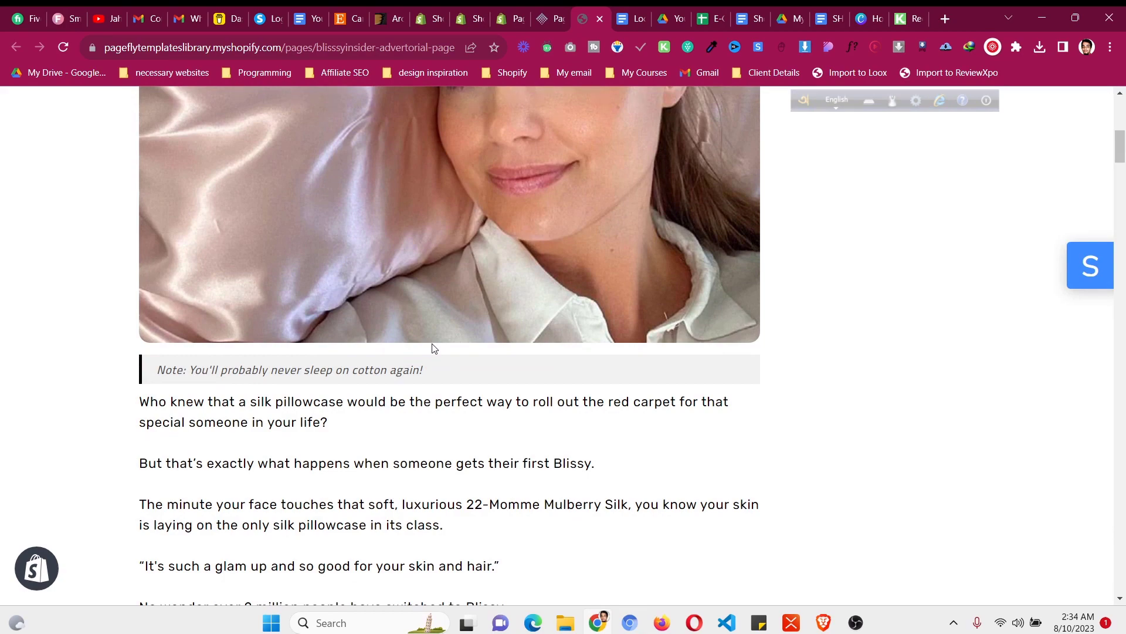
{"action": "scroll", "coordinate": [433, 348], "scroll_direction": "down", "scroll_amount": 7}
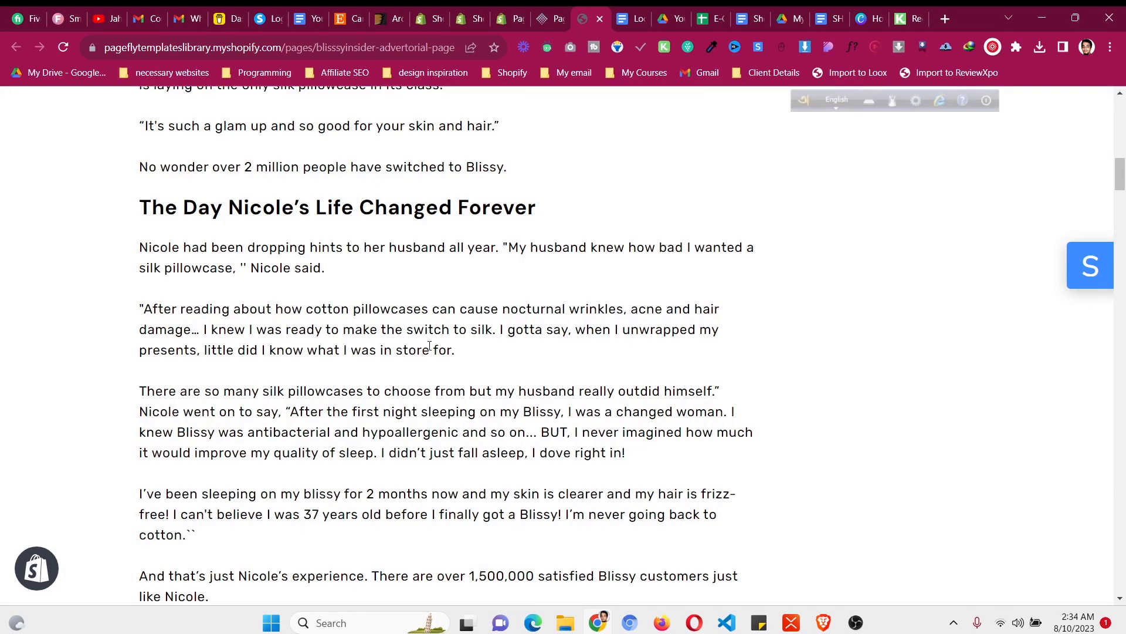
{"action": "scroll", "coordinate": [423, 349], "scroll_direction": "down", "scroll_amount": 20}
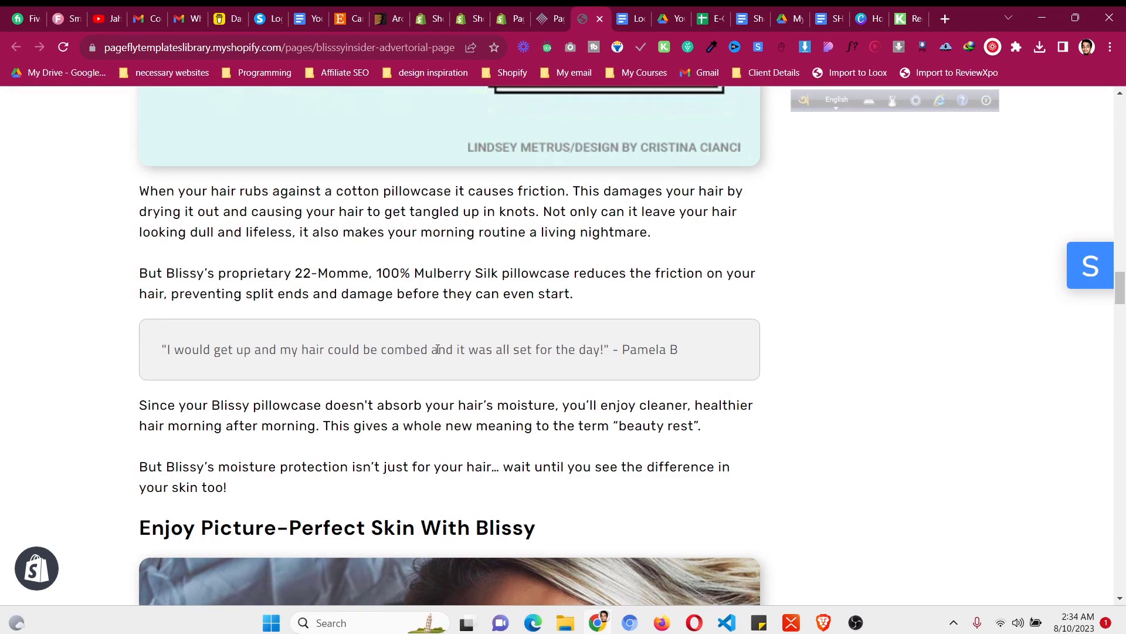
{"action": "scroll", "coordinate": [437, 350], "scroll_direction": "down", "scroll_amount": 15}
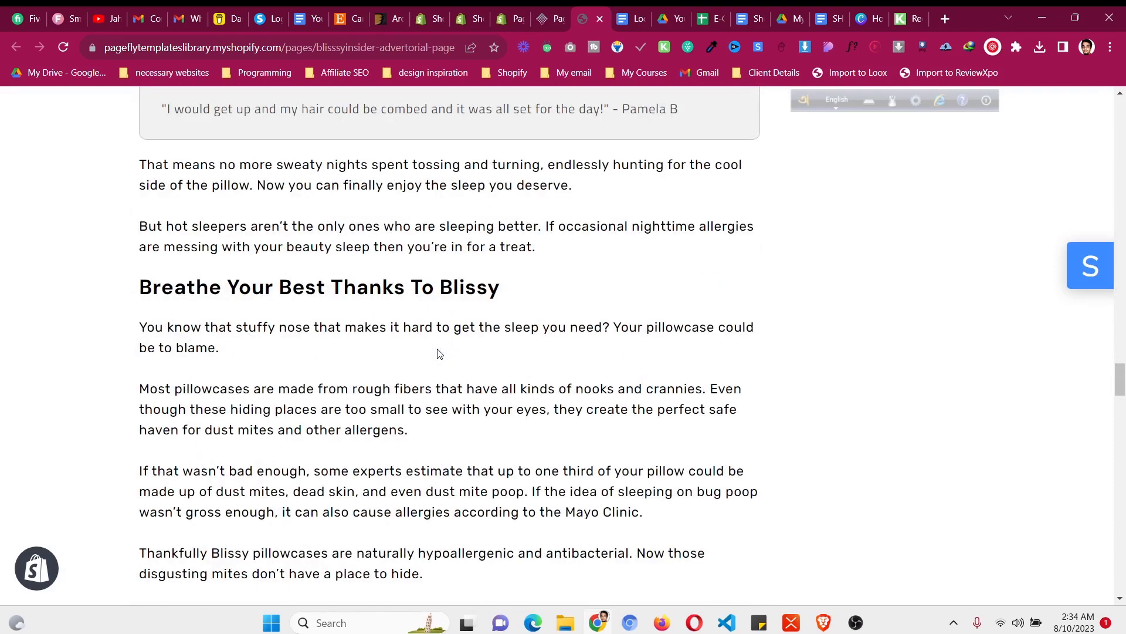